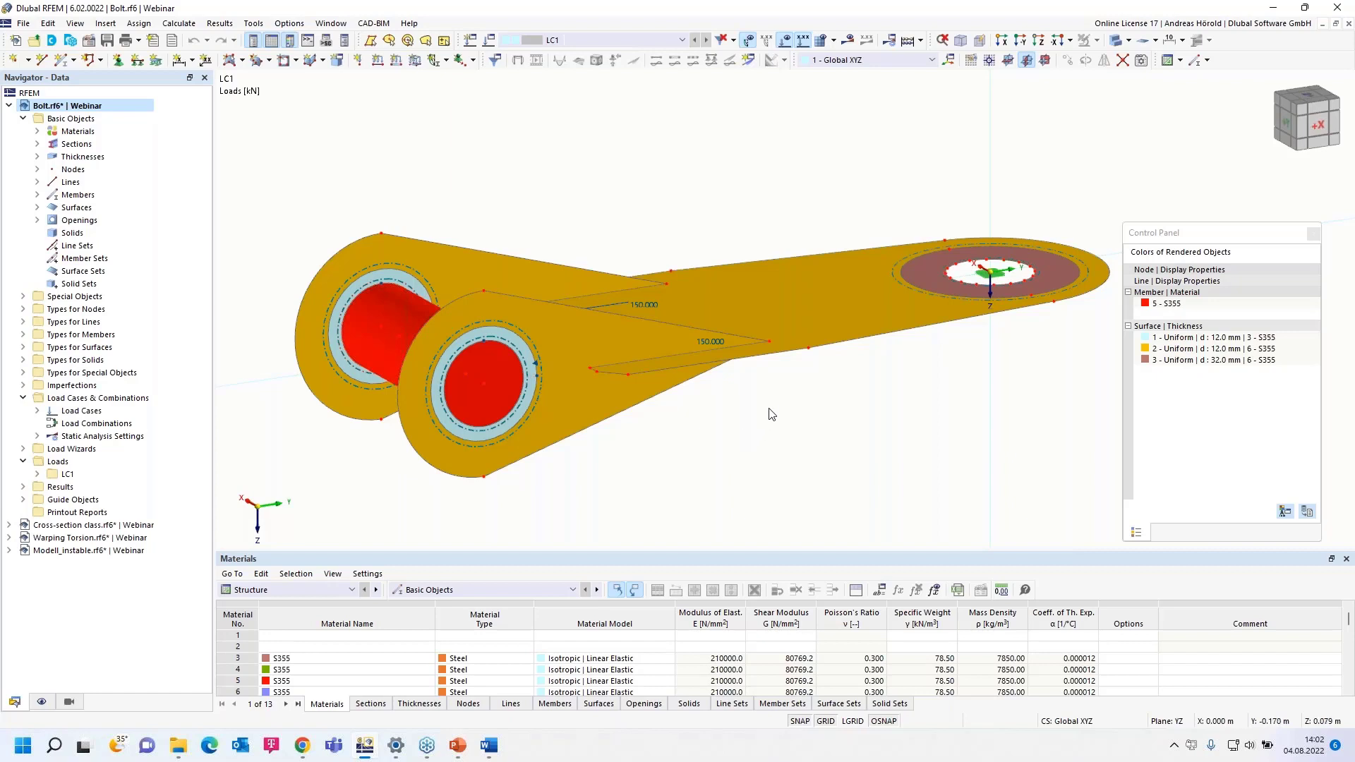
# Display the bolt connection model as a wireframe.
pyautogui.keyDown('ctrl'); pyautogui.moveTo(769, 402); pyautogui.dragTo(786, 423, button='middle'); pyautogui.keyUp('ctrl')
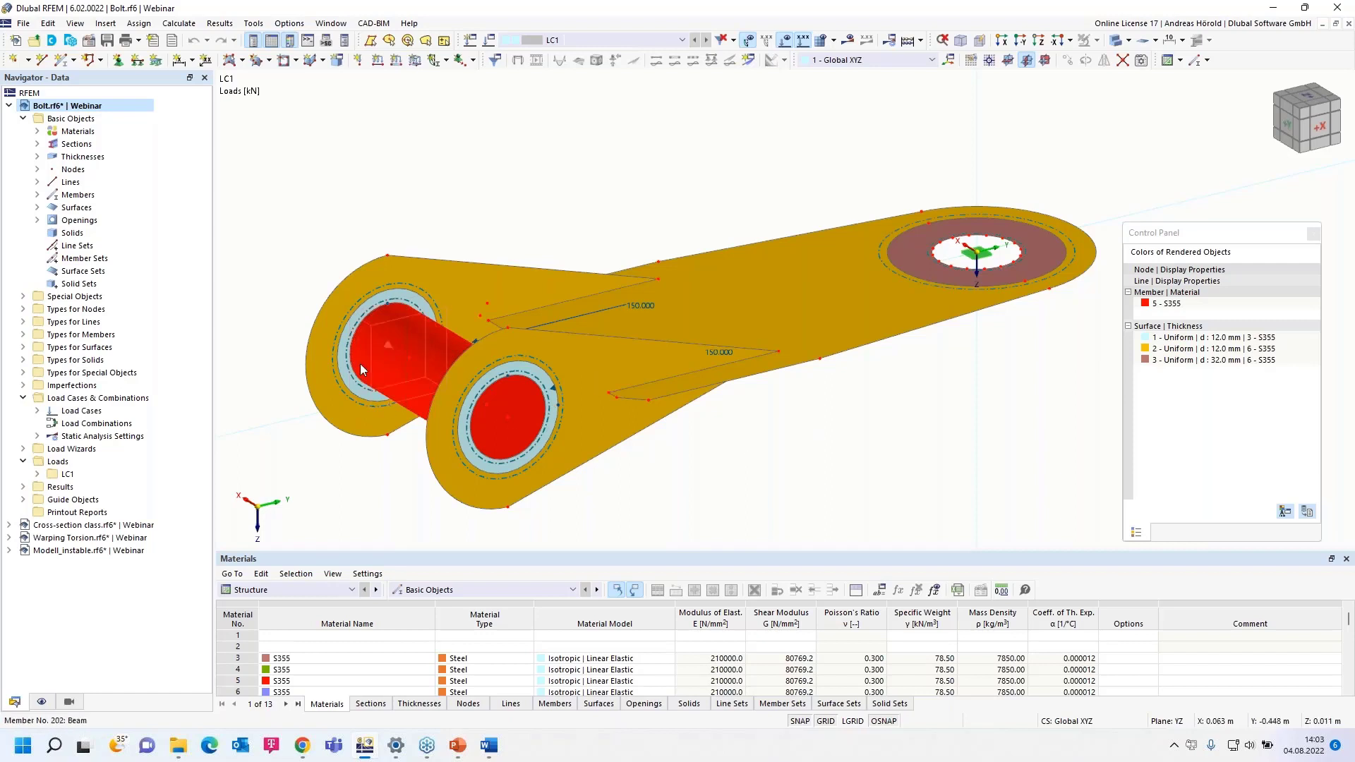
pyautogui.moveTo(735, 454); pyautogui.dragTo(838, 420, button='middle')
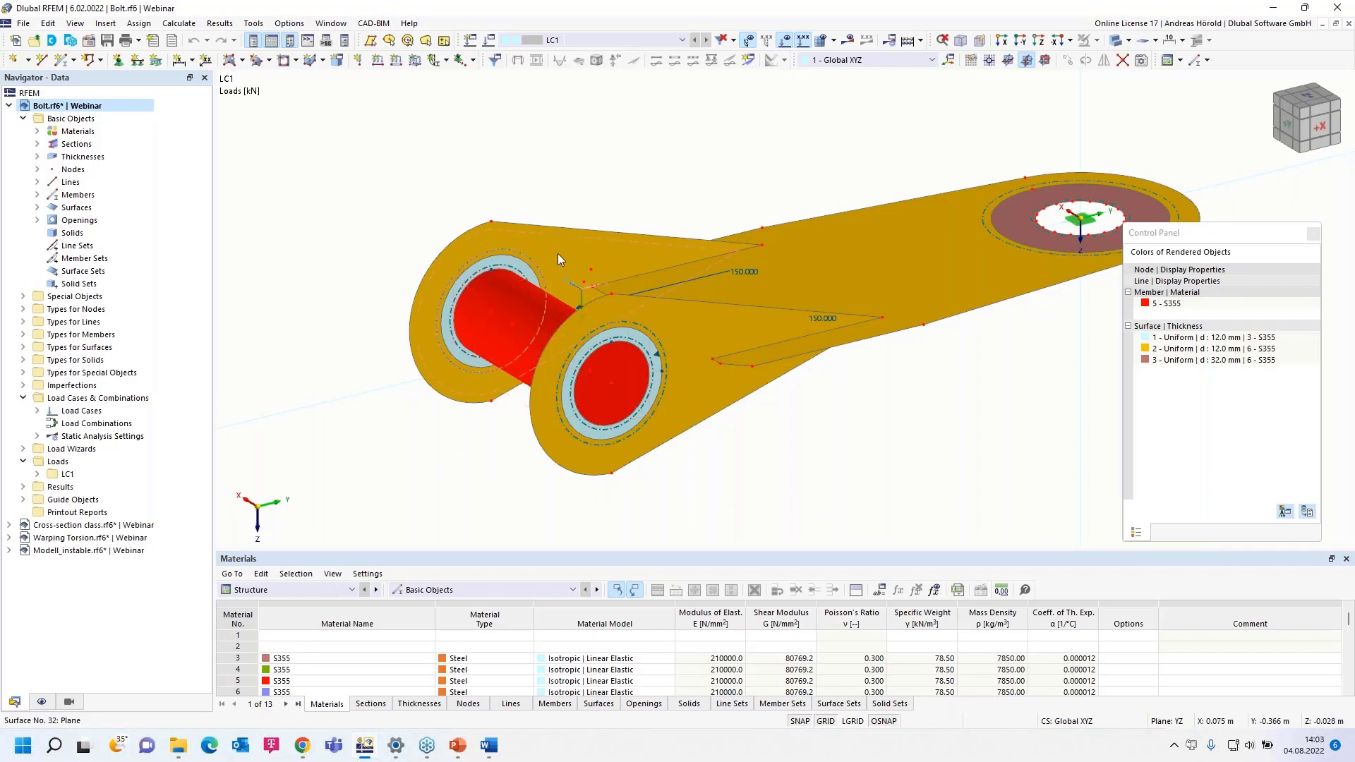
pyautogui.click(1130, 41)
pyautogui.click(1125, 60)
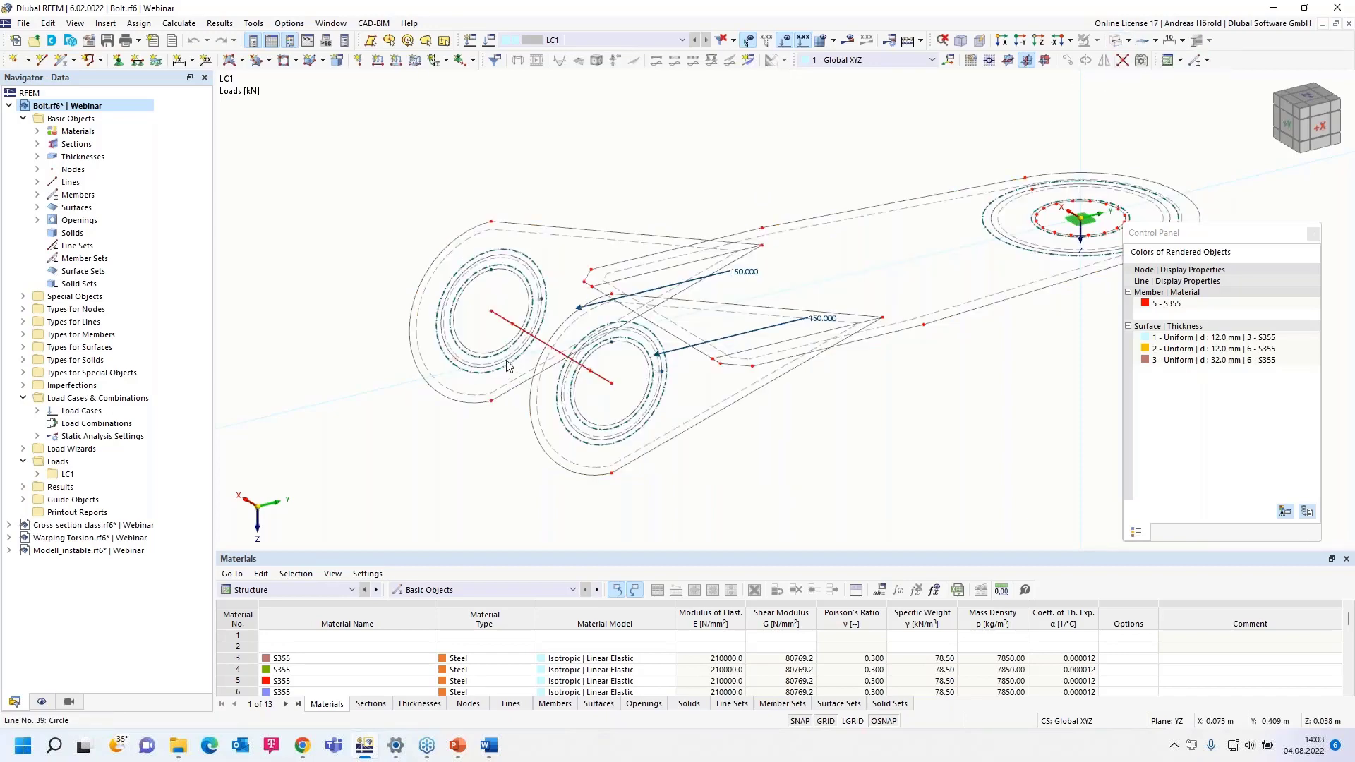
# Generate the finite element mesh to show it around the bolt openings.
pyautogui.scroll(5, 581, 311)
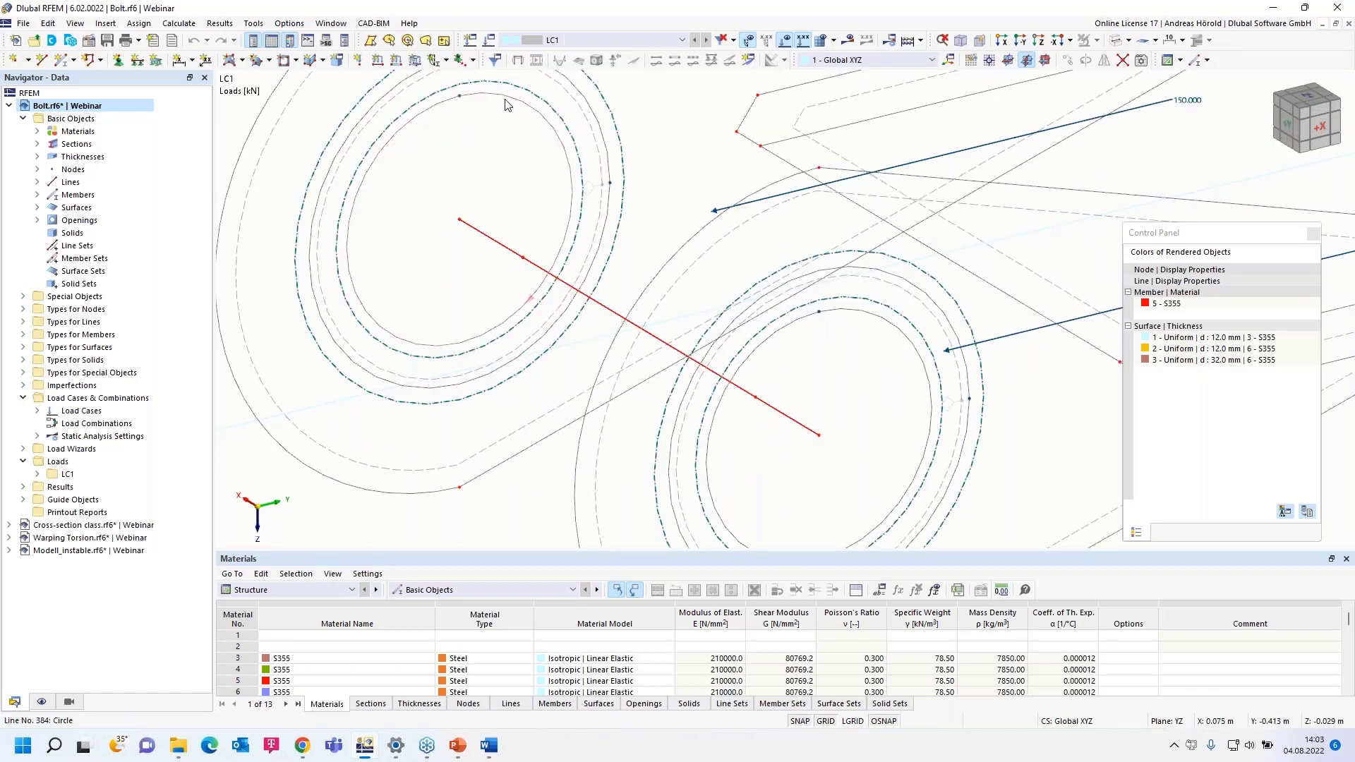
pyautogui.scroll(-2, 561, 212)
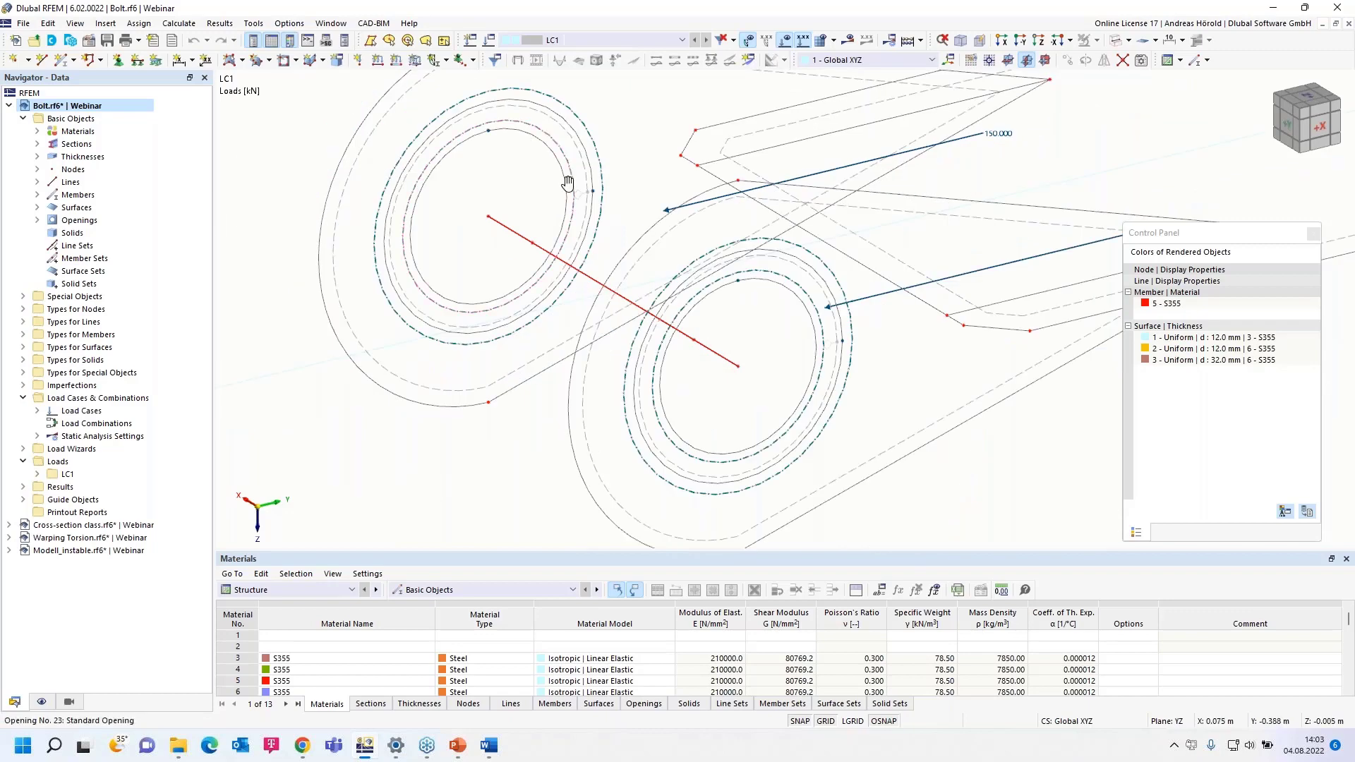
pyautogui.moveTo(567, 182); pyautogui.dragTo(546, 238, button='middle')
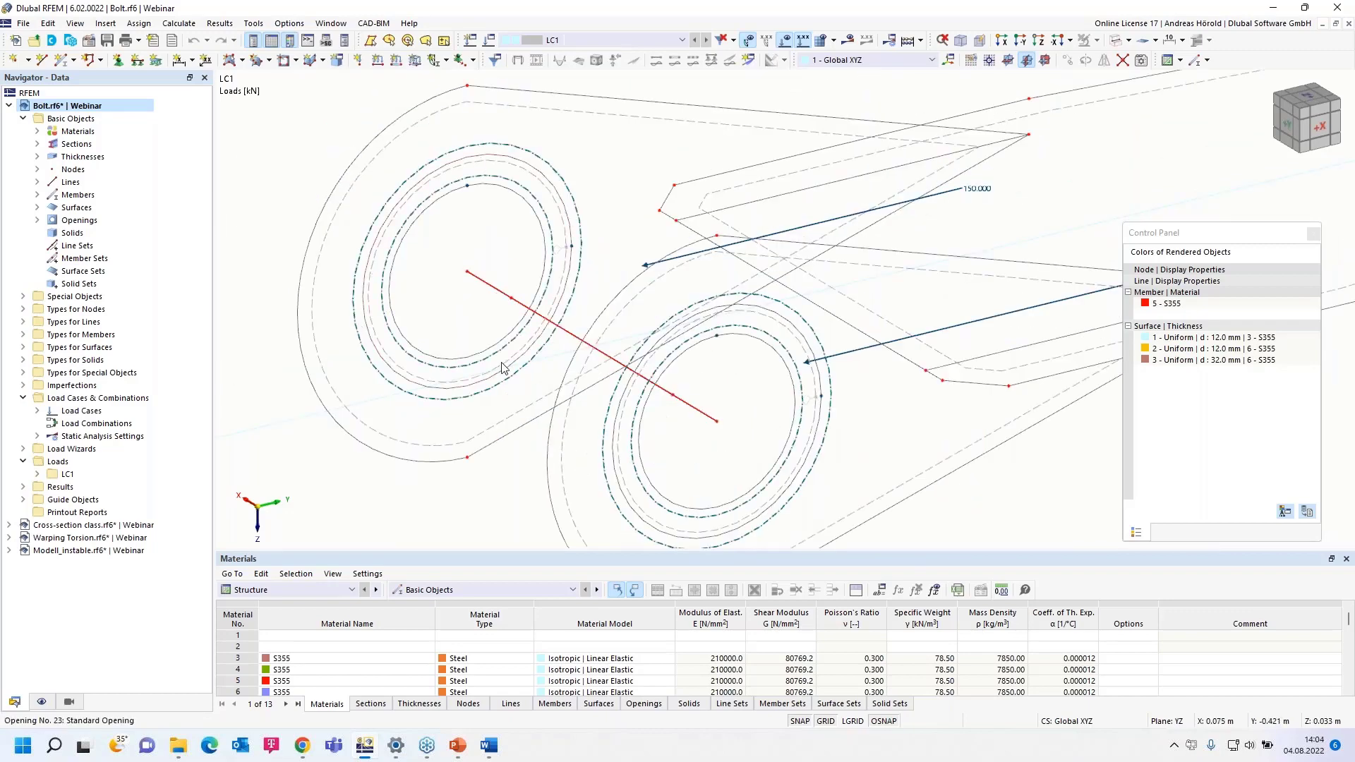
pyautogui.scroll(-3, 681, 277)
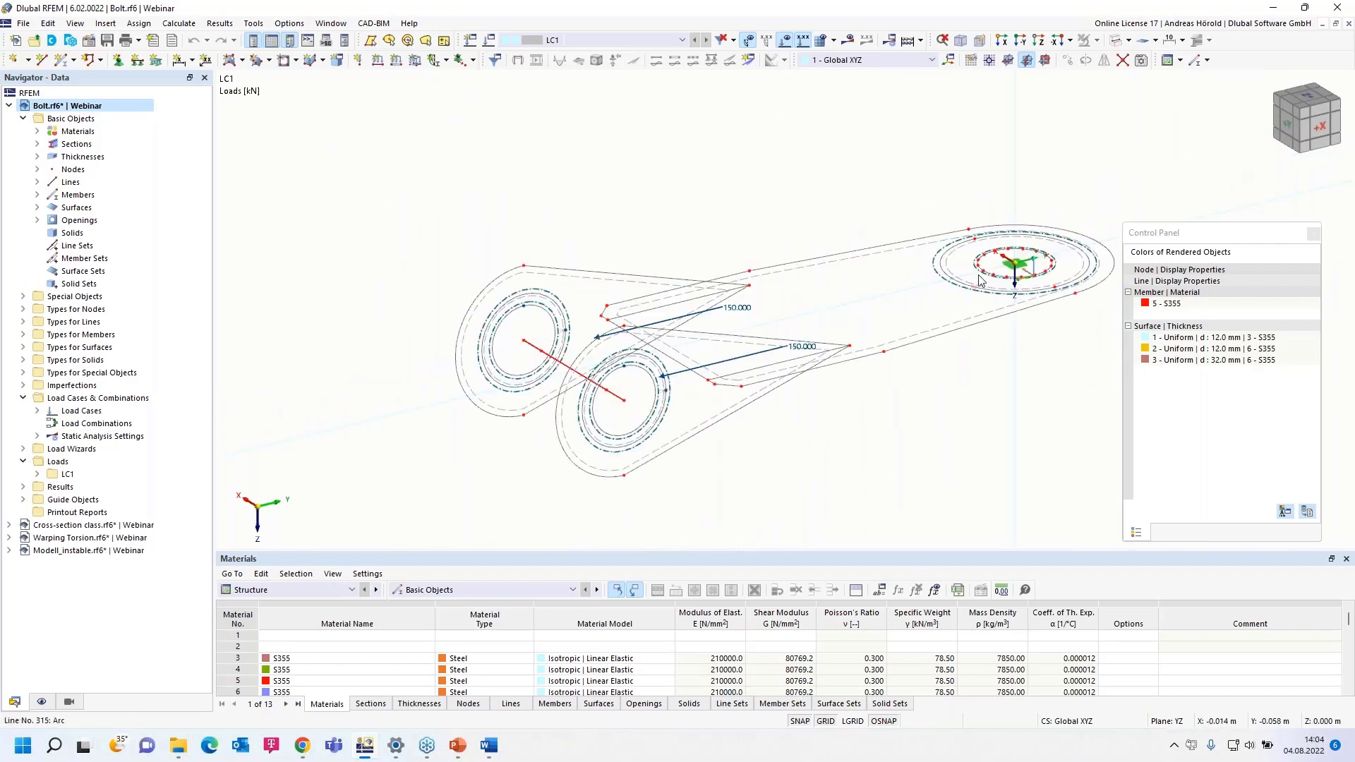
pyautogui.scroll(5, 987, 278)
pyautogui.scroll(-4, 988, 277)
pyautogui.scroll(5, 455, 313)
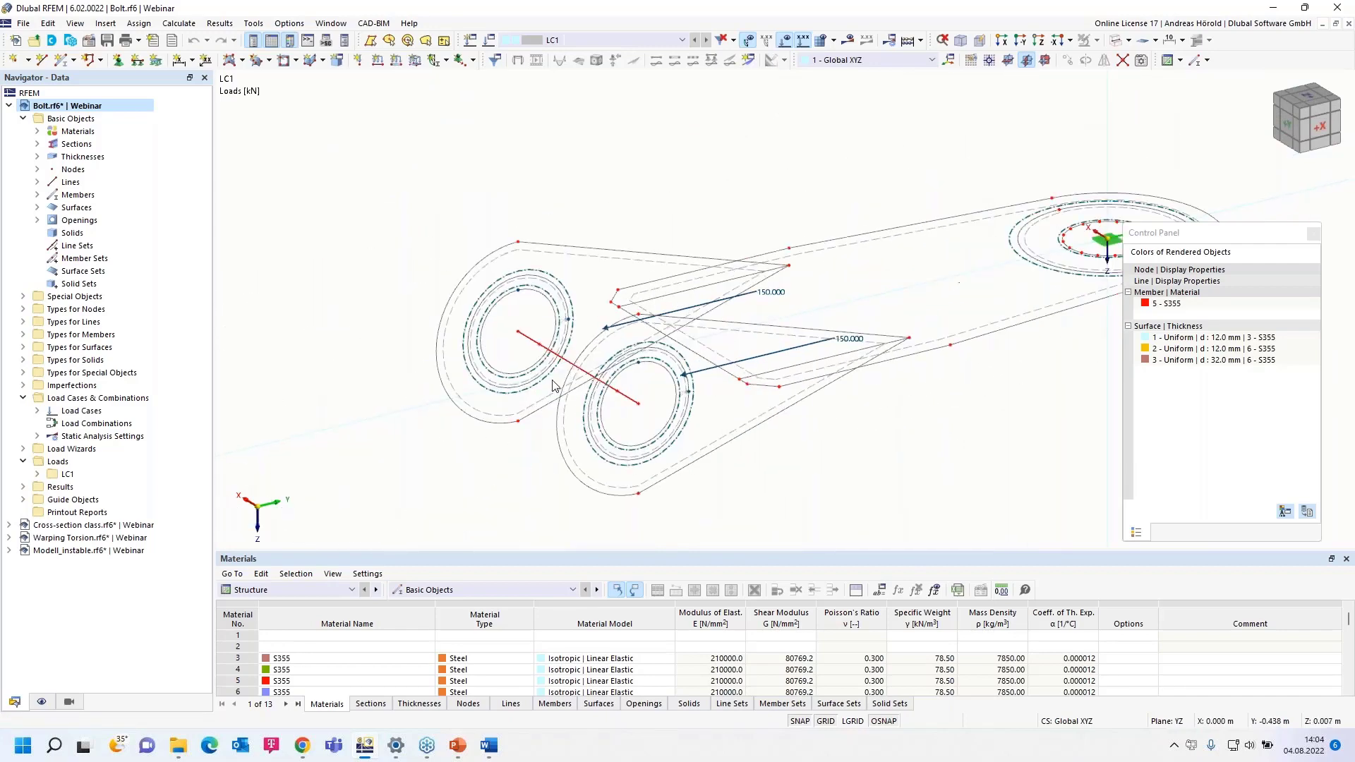
pyautogui.scroll(3, 469, 262)
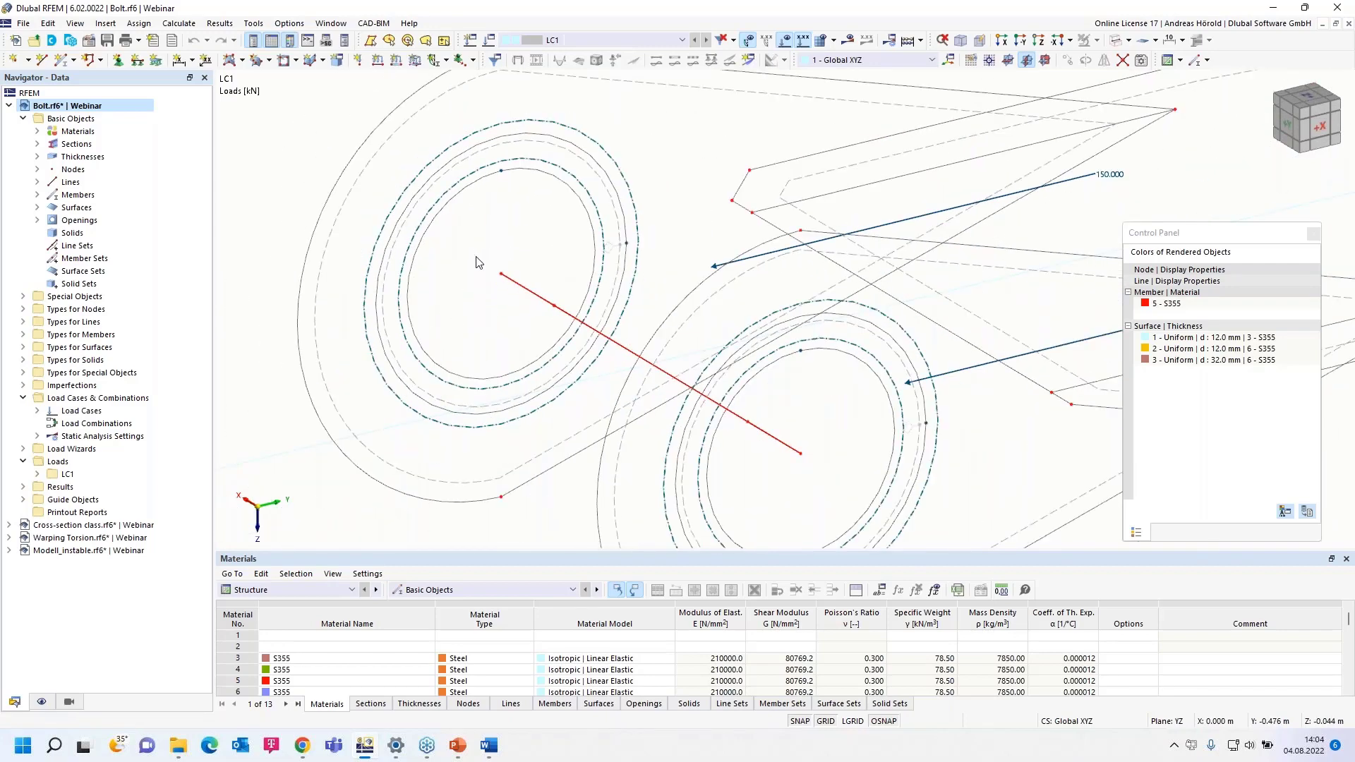
pyautogui.click(172, 26)
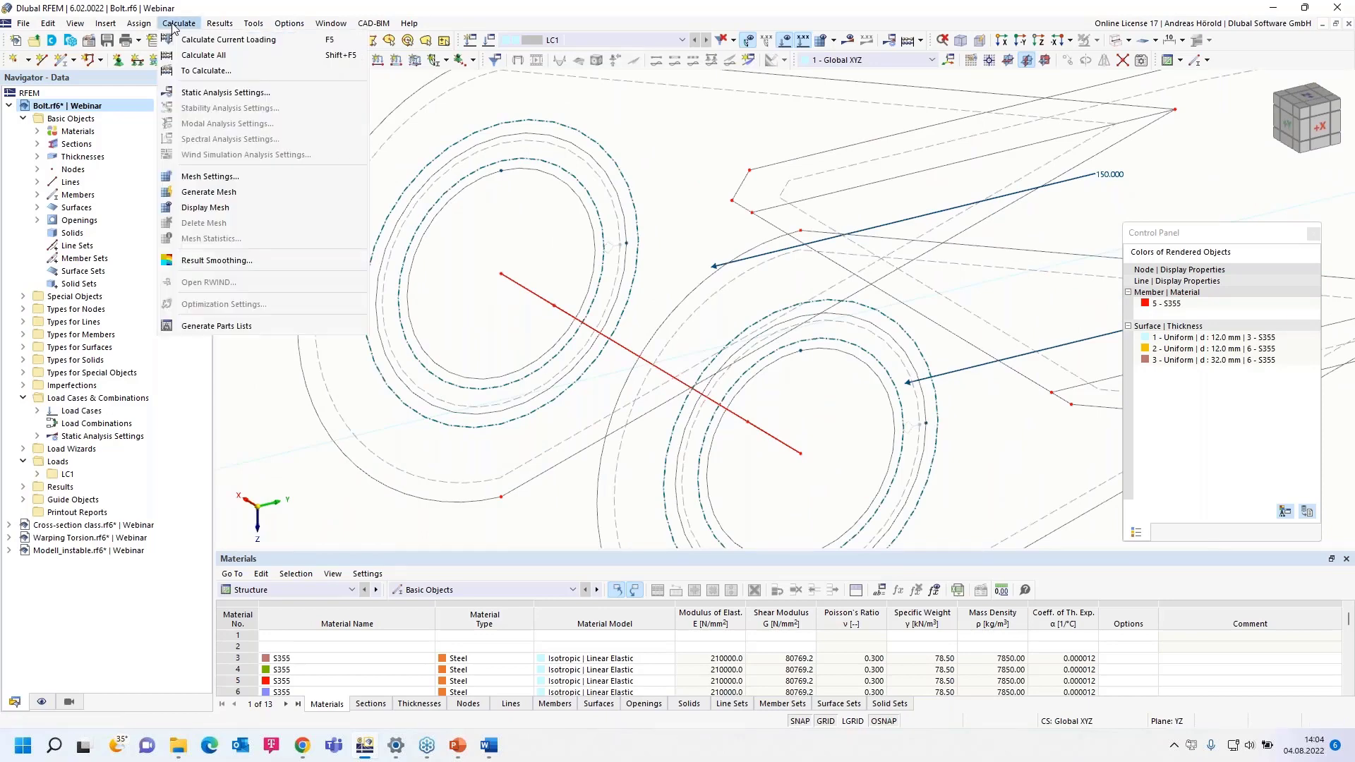
pyautogui.click(221, 192)
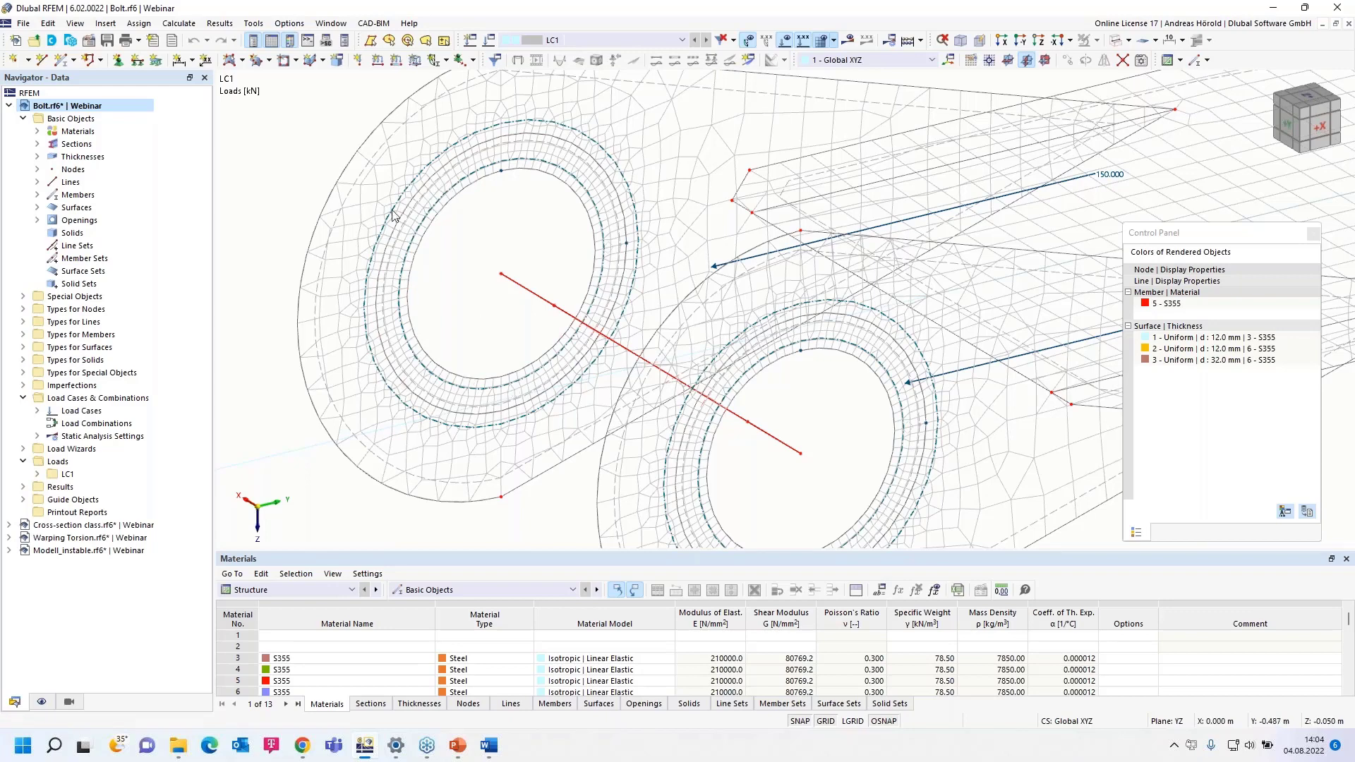
# Set up a new single member of type Rigid with hinges and nonlinearity enabled.
pyautogui.click(60, 62)
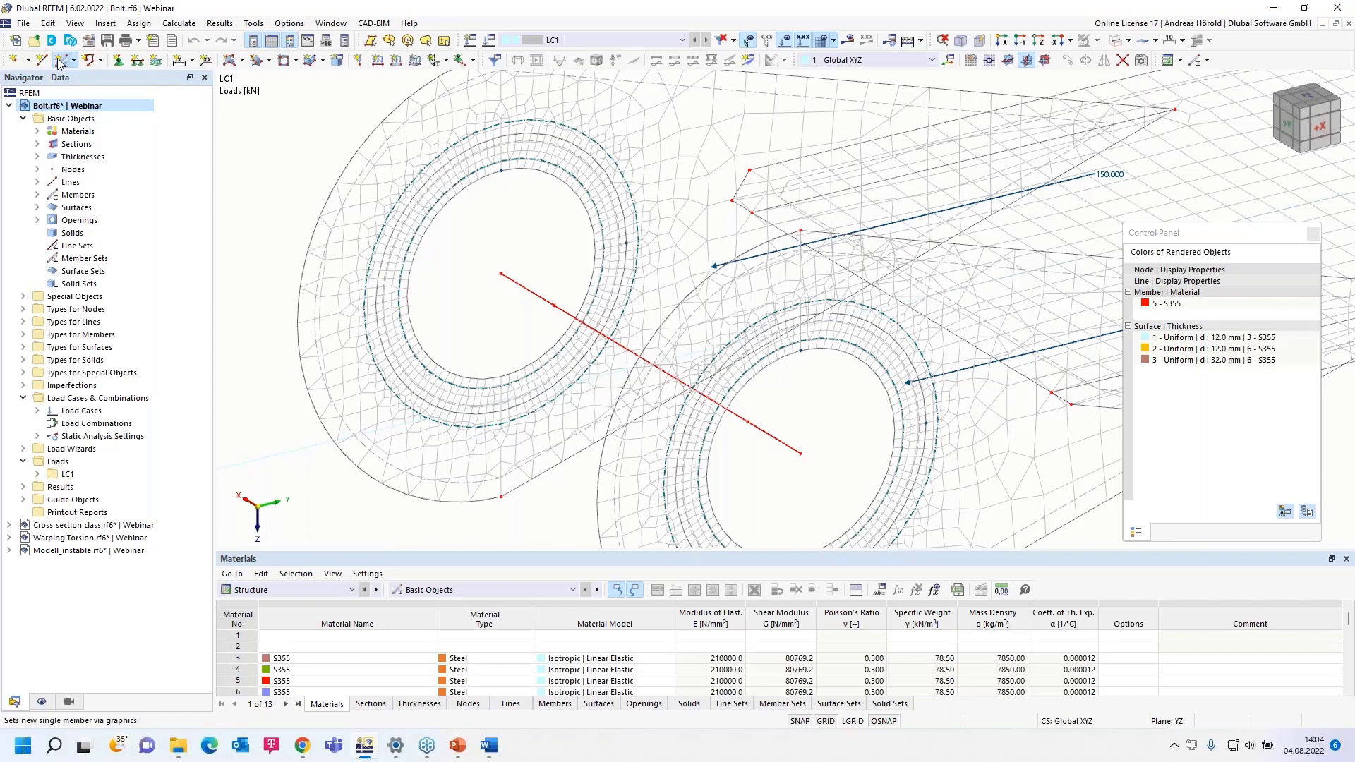
pyautogui.click(346, 193)
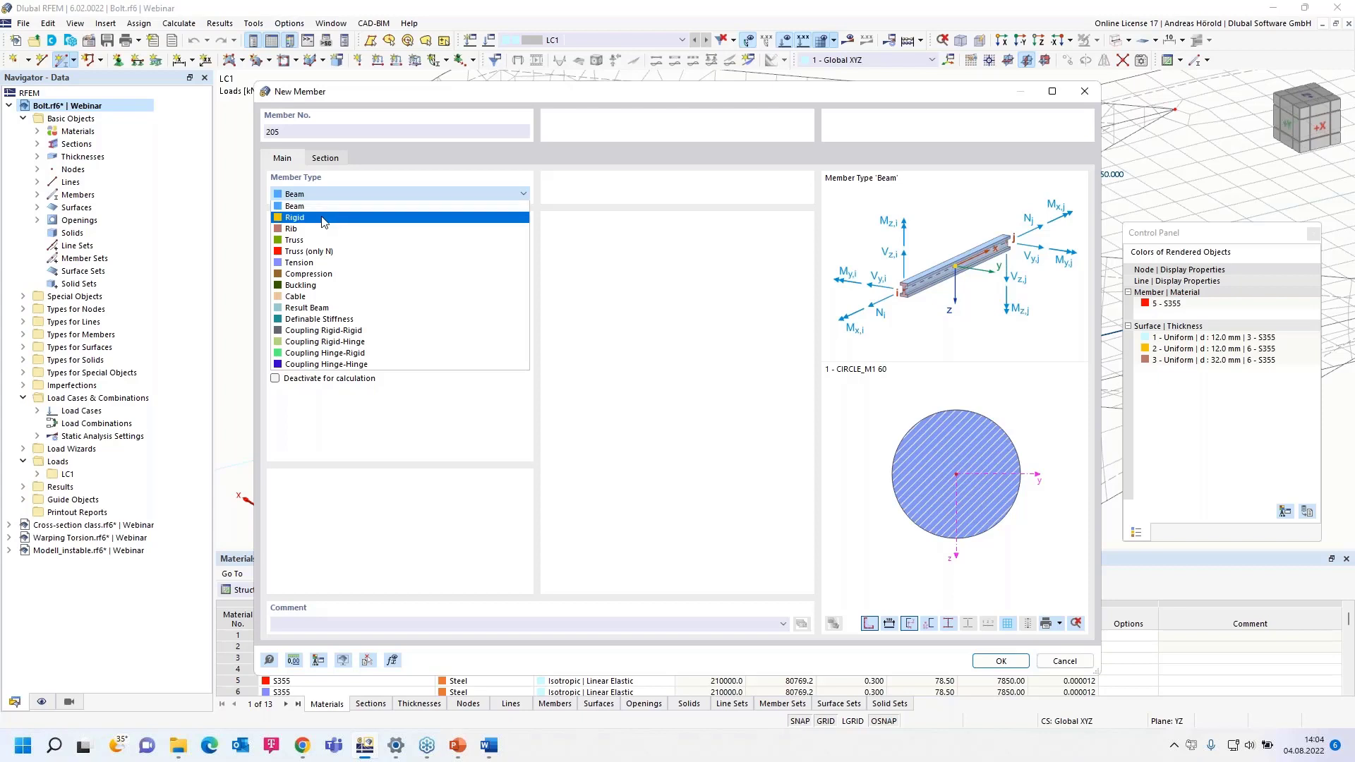
pyautogui.click(323, 218)
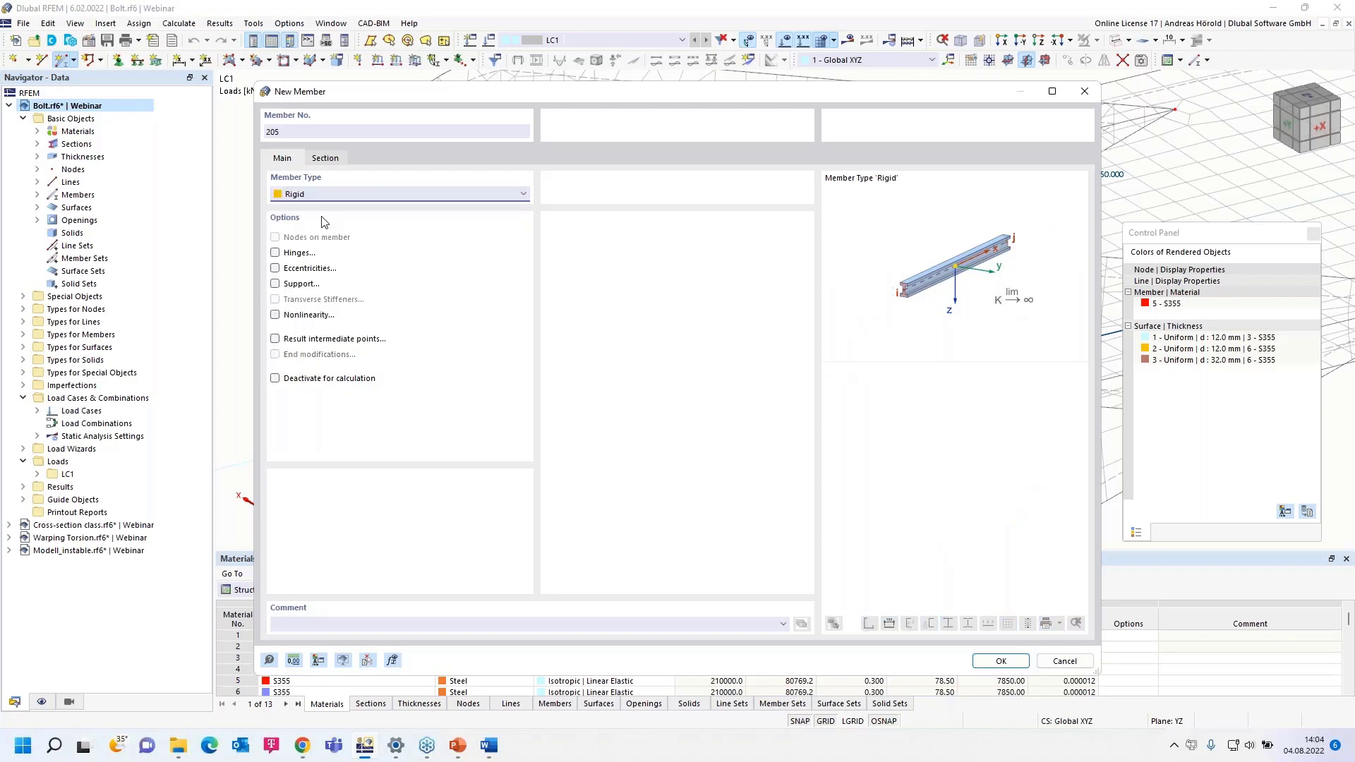
pyautogui.click(275, 254)
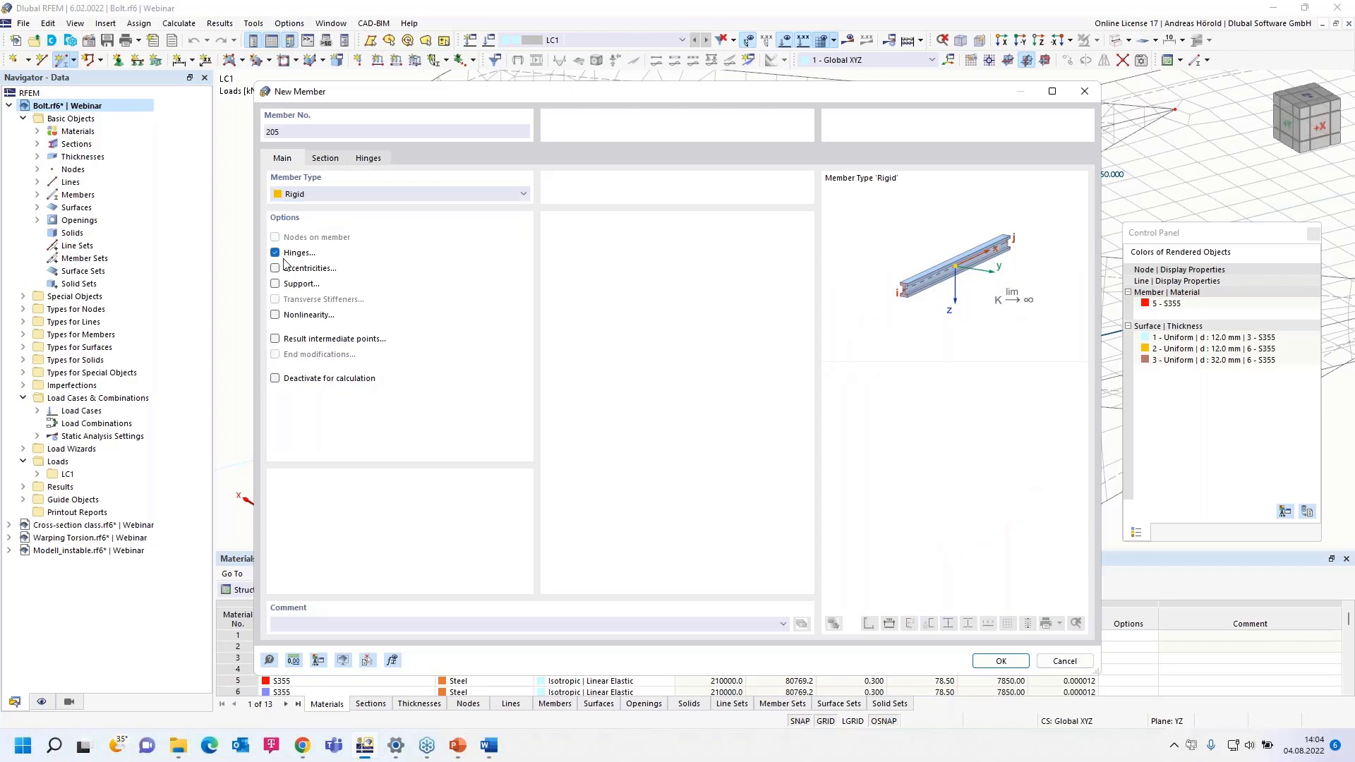
pyautogui.click(276, 315)
pyautogui.click(329, 161)
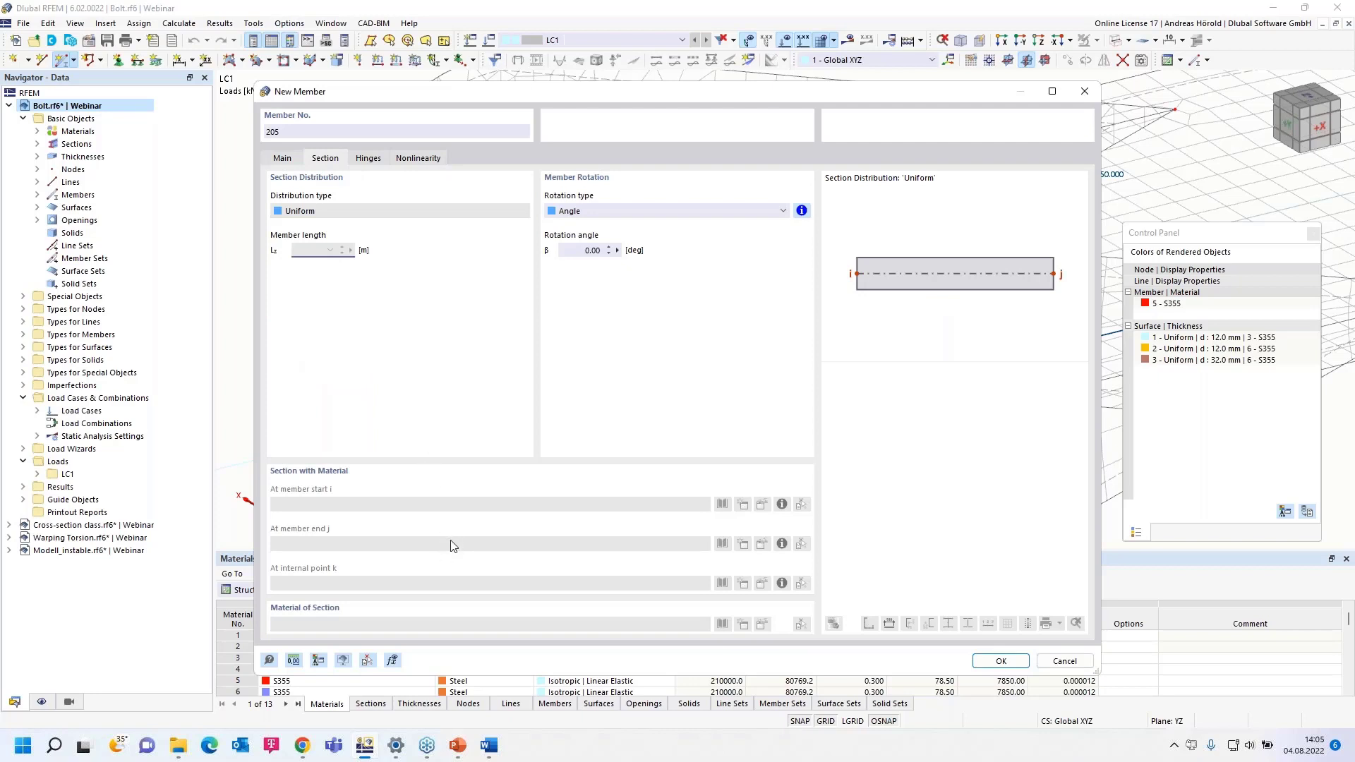
# Create a member hinge in local xyz at member end j, releasing uy and uz and fixing φz.
pyautogui.click(370, 161)
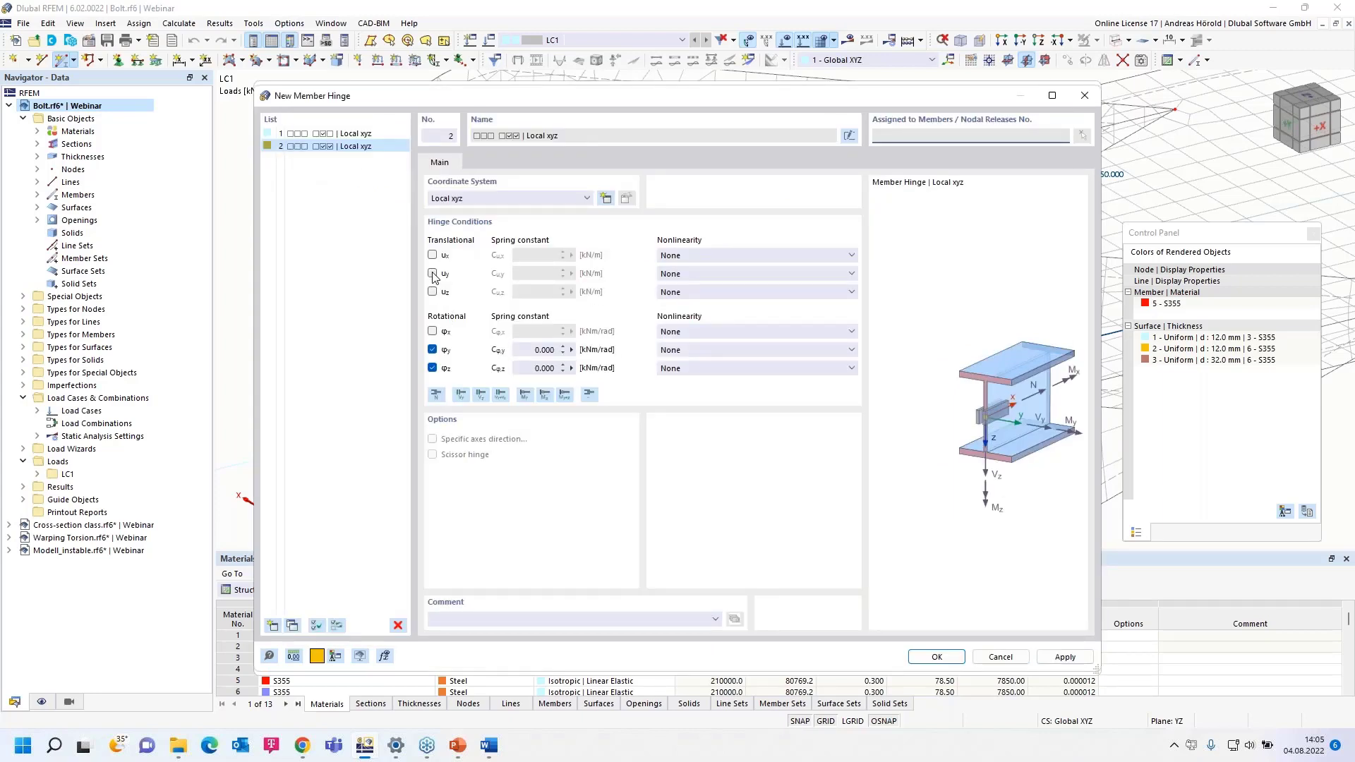
pyautogui.click(432, 274)
pyautogui.click(433, 291)
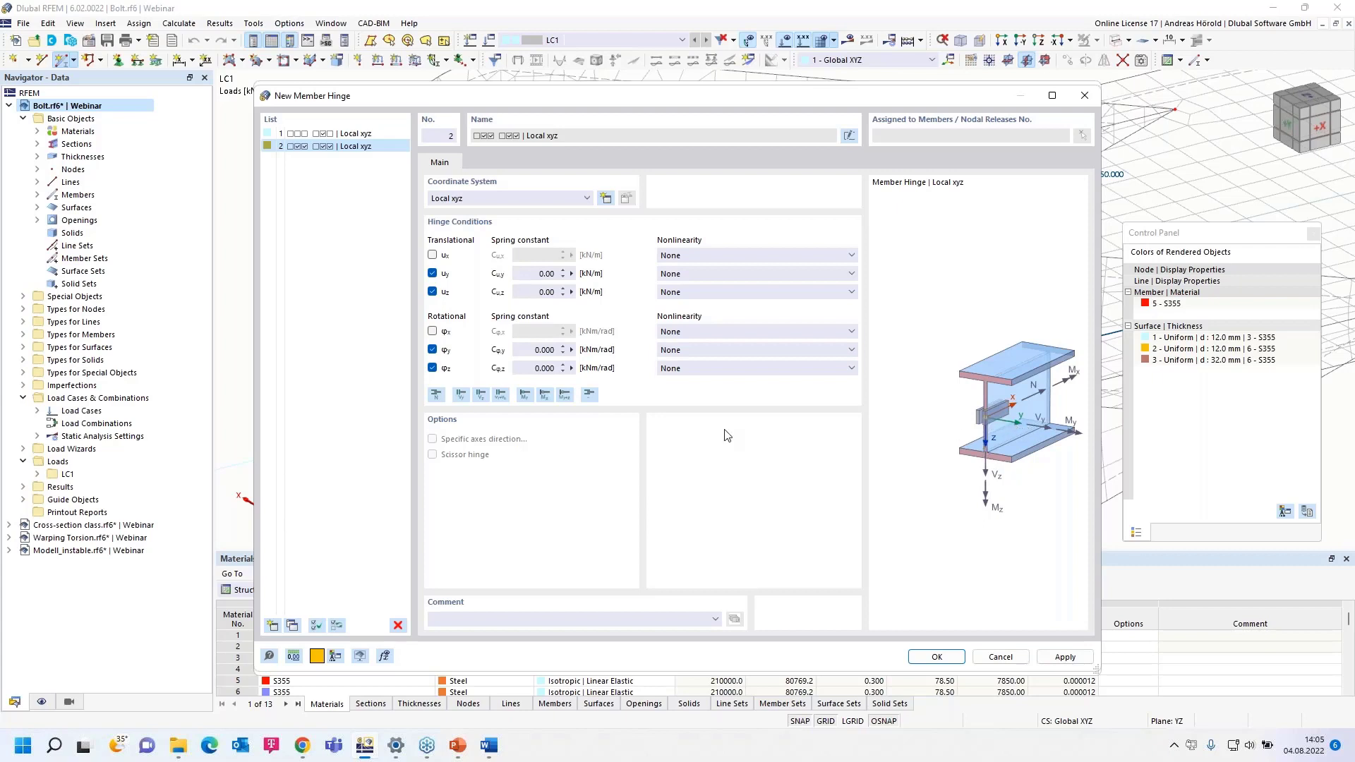
pyautogui.click(432, 368)
pyautogui.click(927, 659)
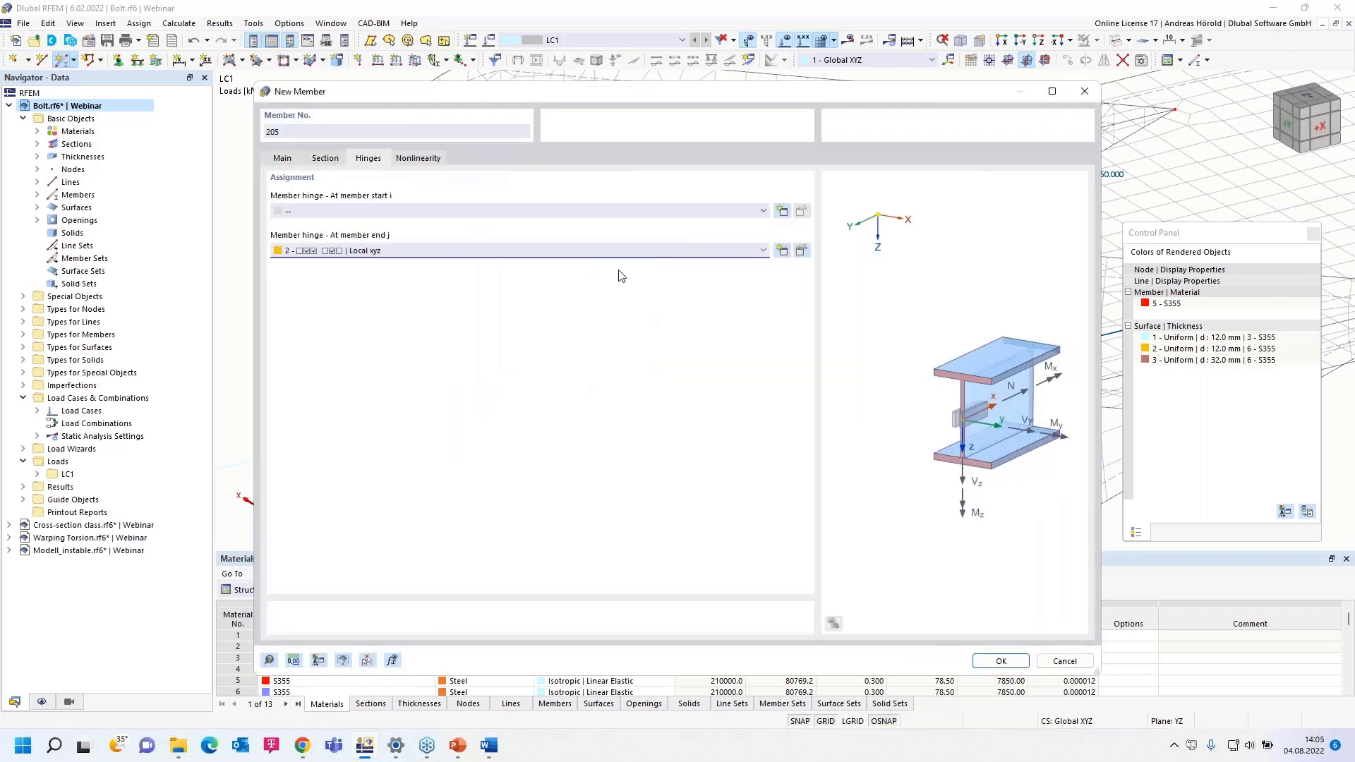
# Assign a new "Failure if tension" nonlinearity to the rigid member and accept the member definition.
pyautogui.click(406, 158)
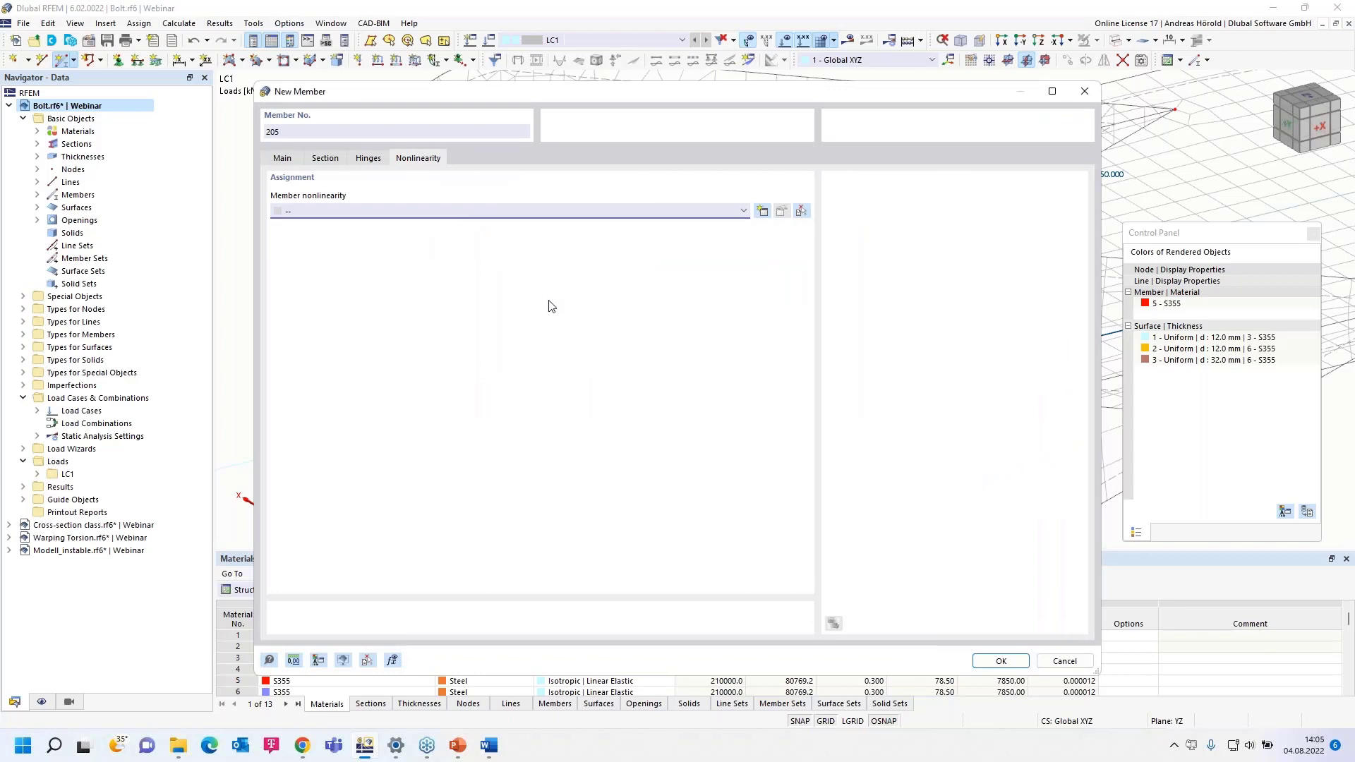
pyautogui.click(762, 212)
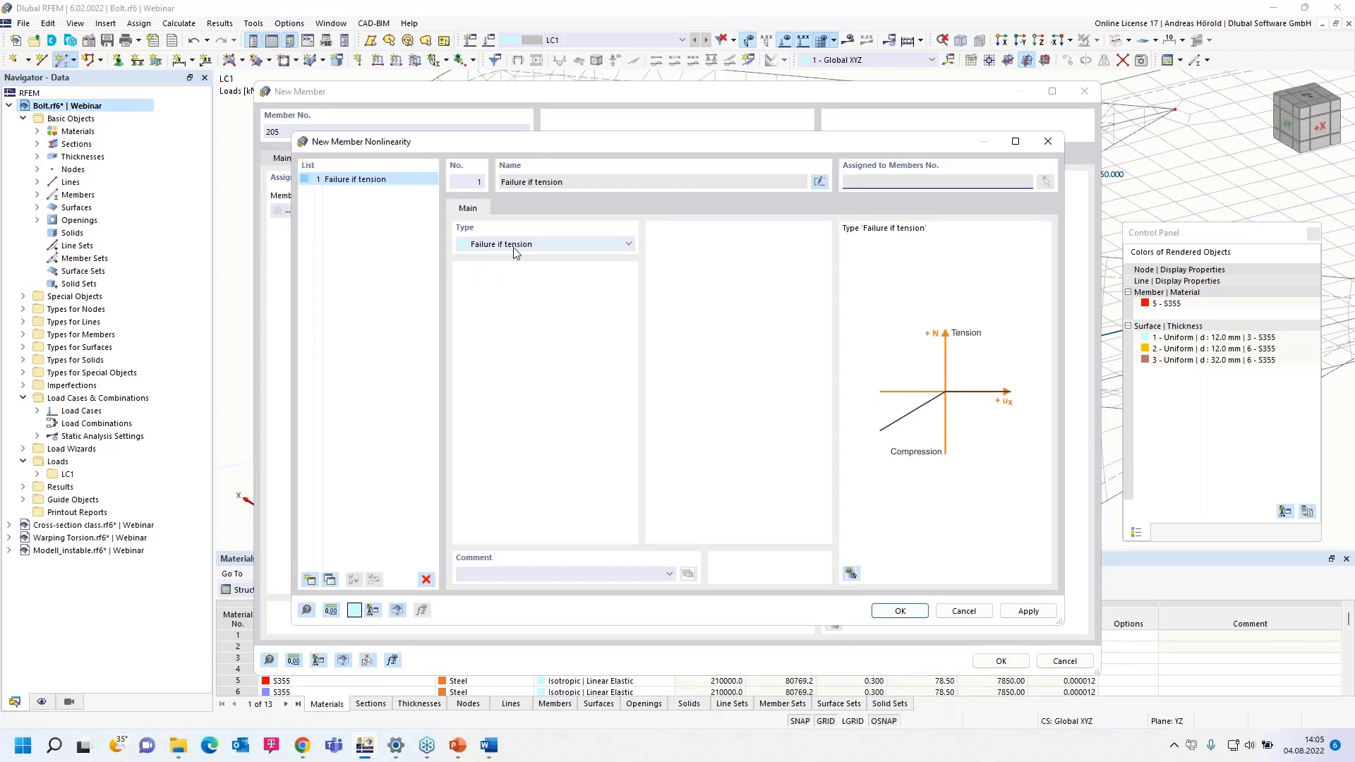
pyautogui.click(543, 243)
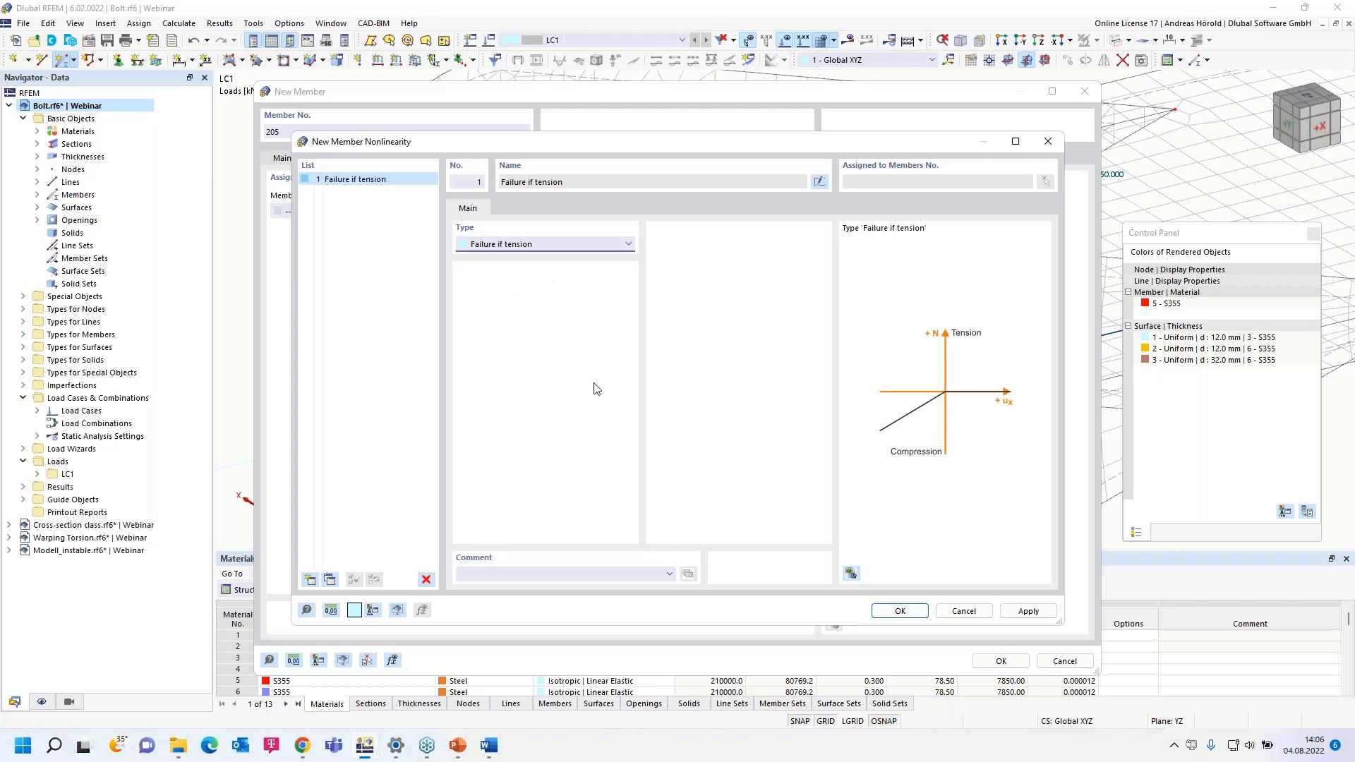
pyautogui.click(900, 611)
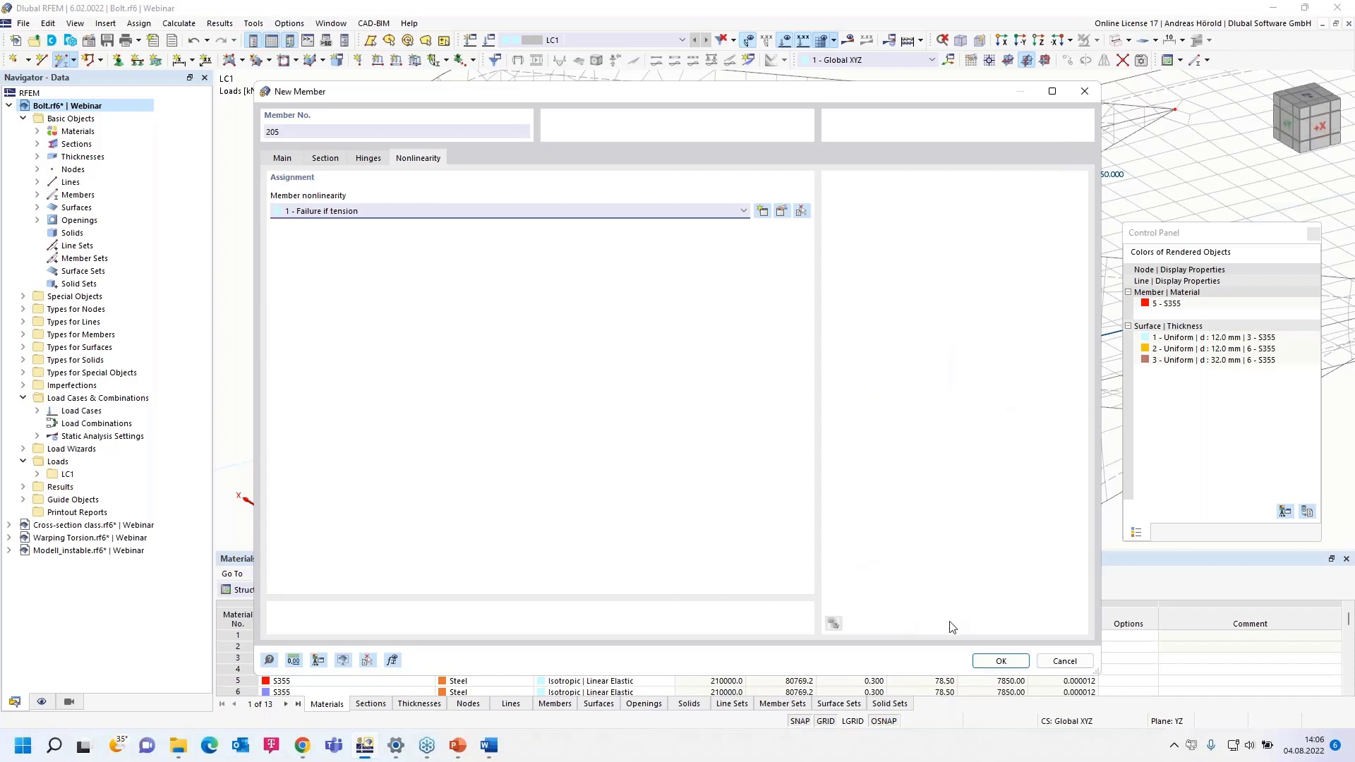
pyautogui.click(1001, 662)
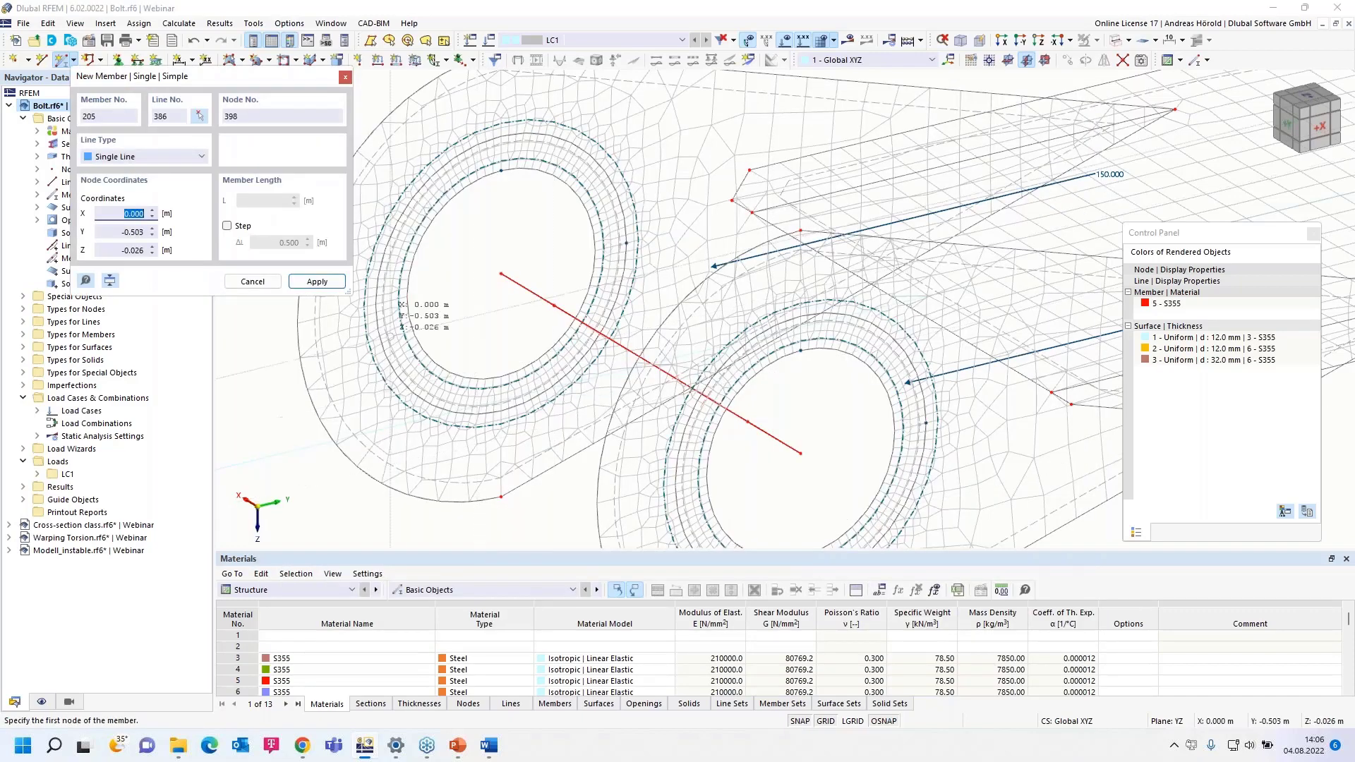
# Place the rigid member from the bolt's far end node to the upper node on the opening's edge, accepting the mesh deletion.
pyautogui.click(522, 277)
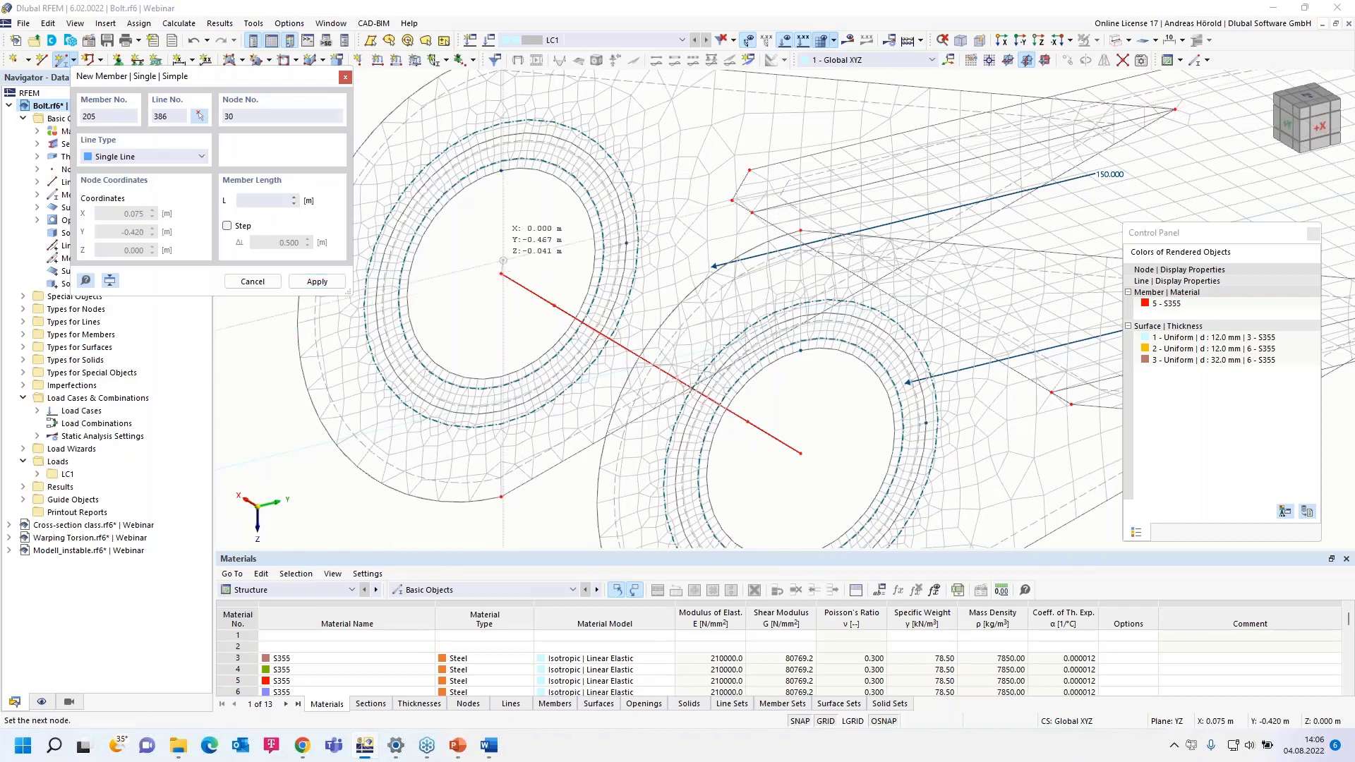
pyautogui.click(501, 171)
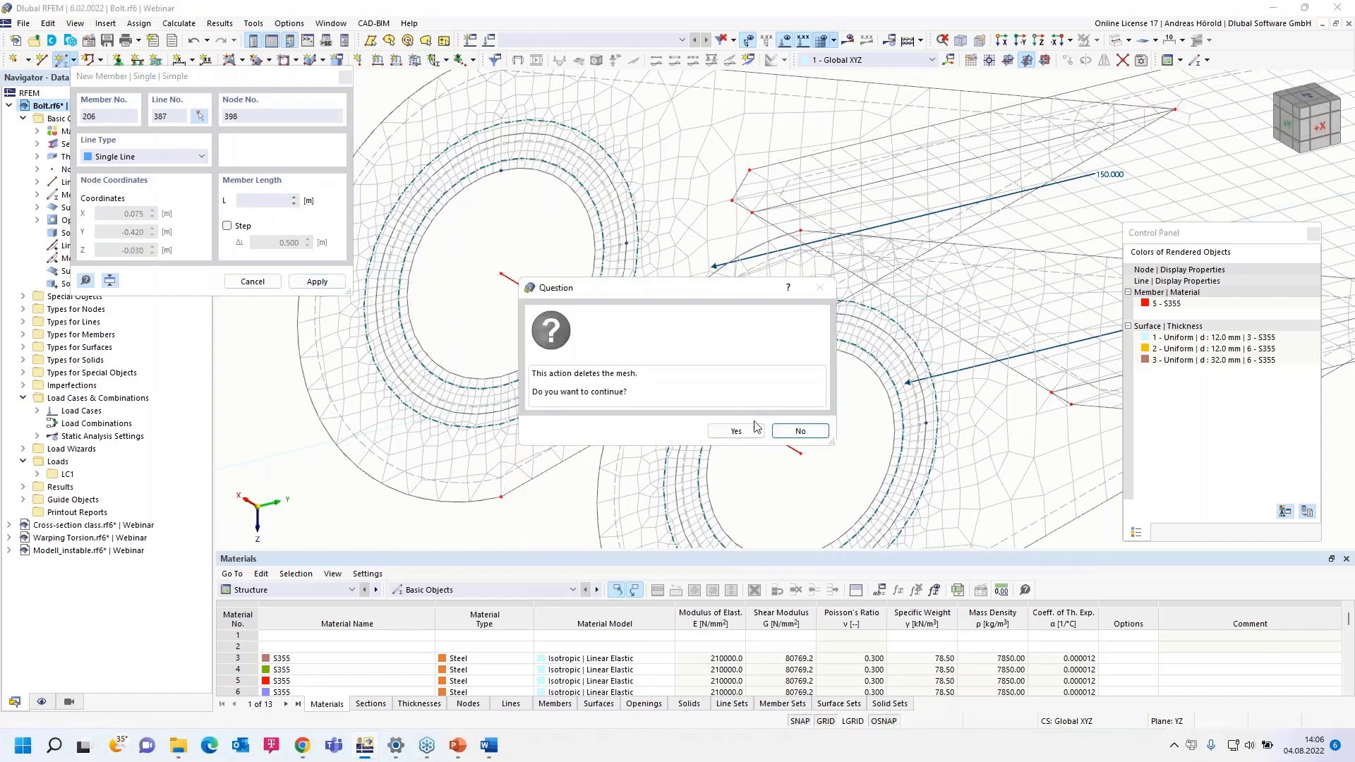
pyautogui.click(731, 430)
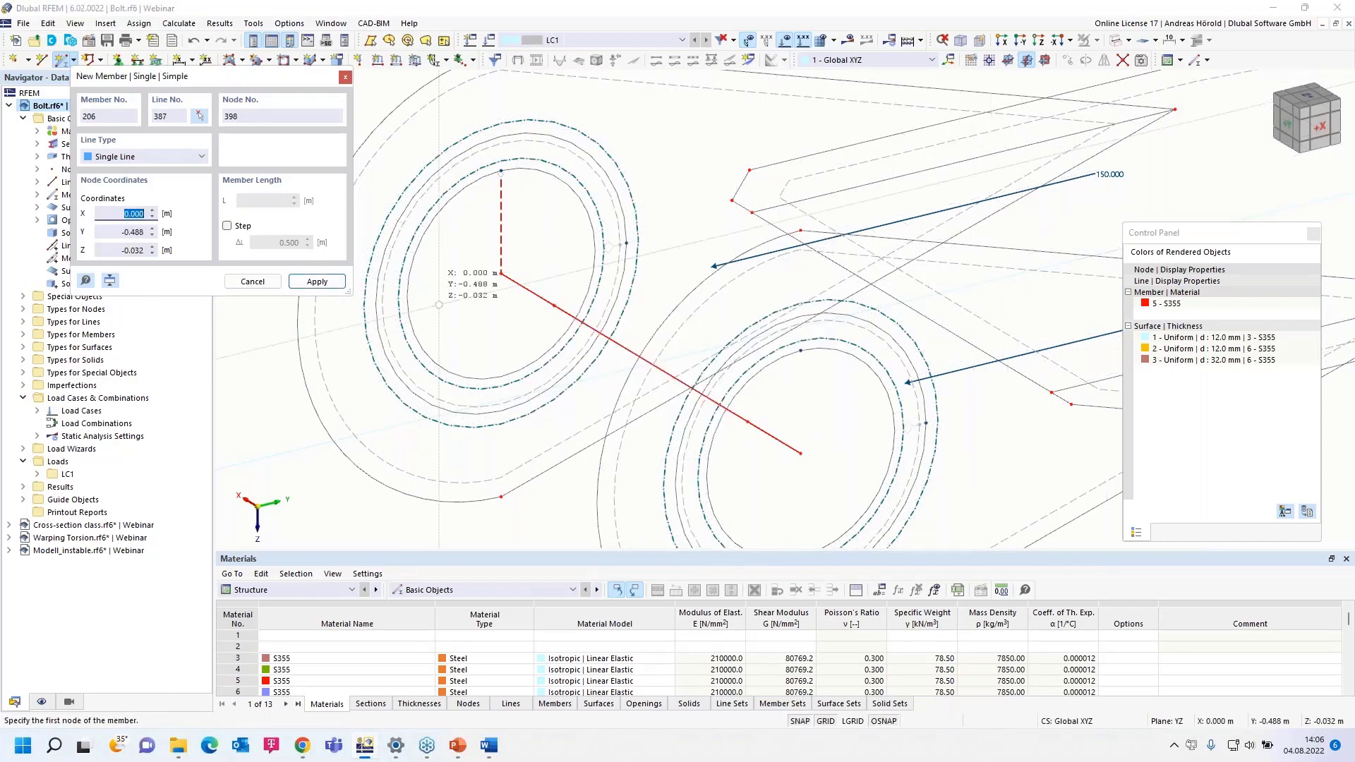
pyautogui.scroll(1, 508, 273)
pyautogui.scroll(-1, 508, 273)
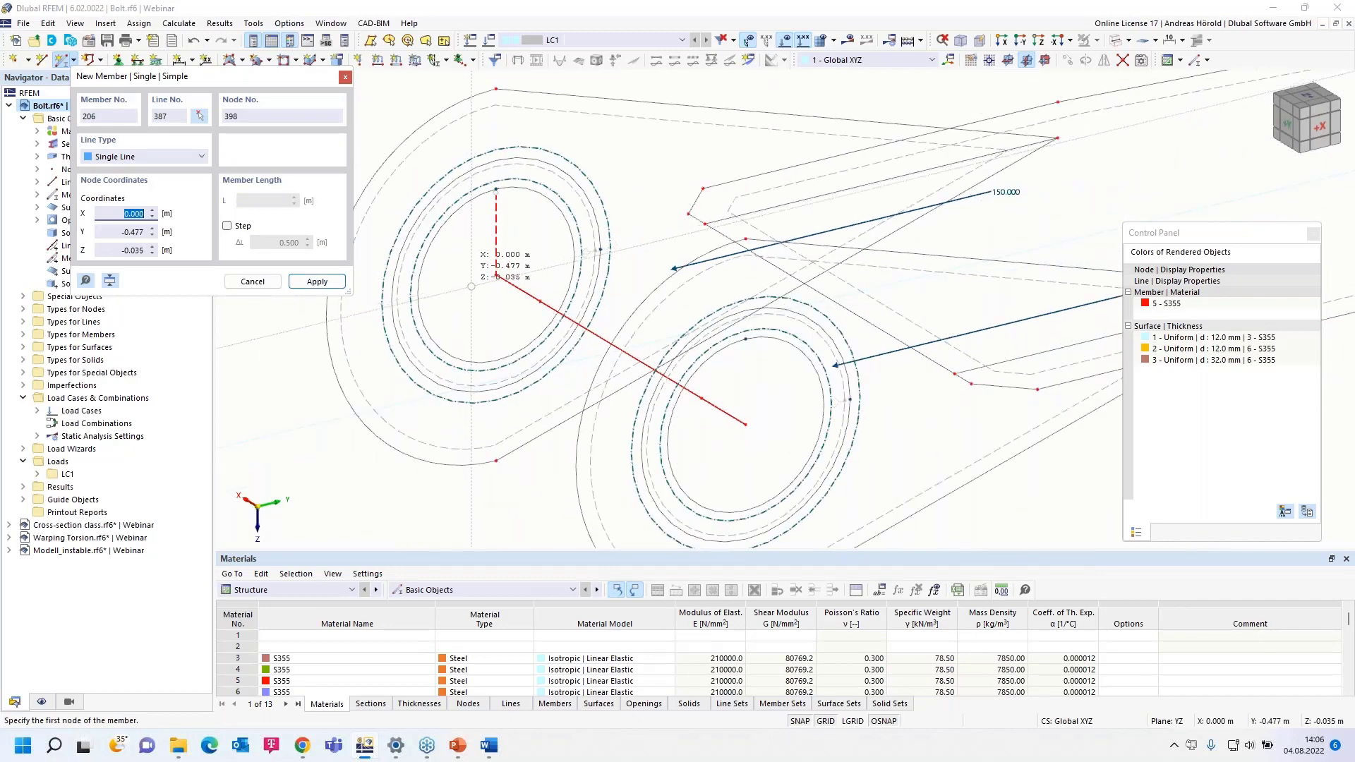
pyautogui.press('Escape')
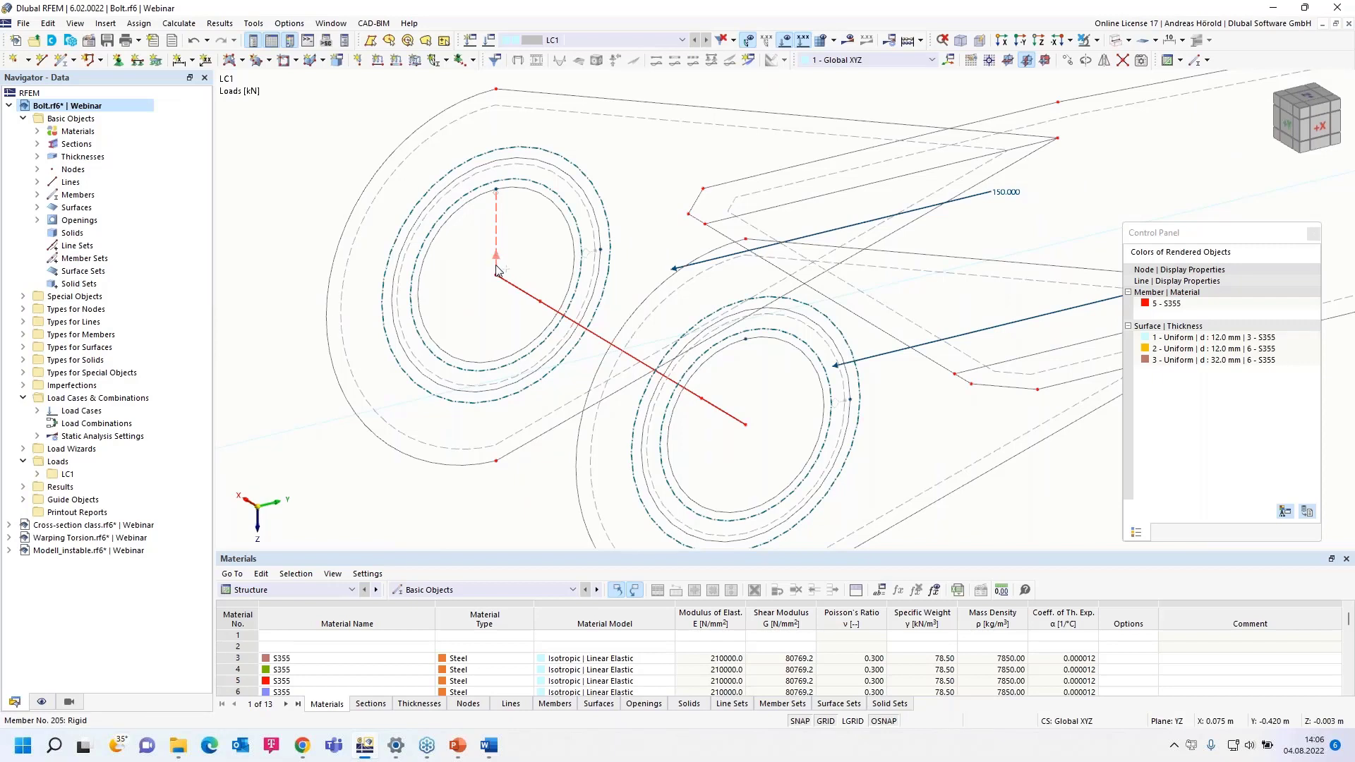
# Copy the rigid member from the bolt's far end node to its near end node.
pyautogui.click(495, 269)
pyautogui.moveTo(498, 270); pyautogui.dragTo(746, 426)
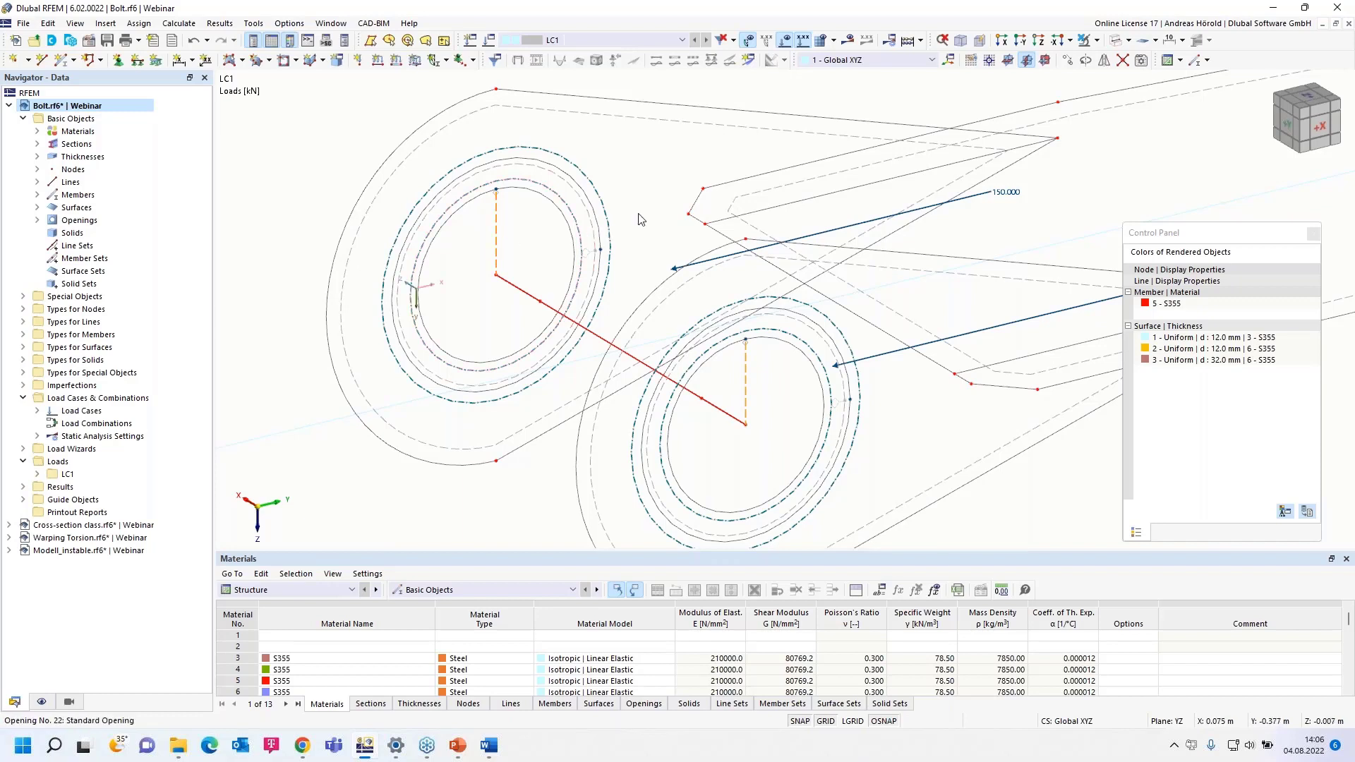
# Rotate both rigid members as 35 copies at 10° steps about the global X-axis through the bolt's near end node.
pyautogui.click(1085, 63)
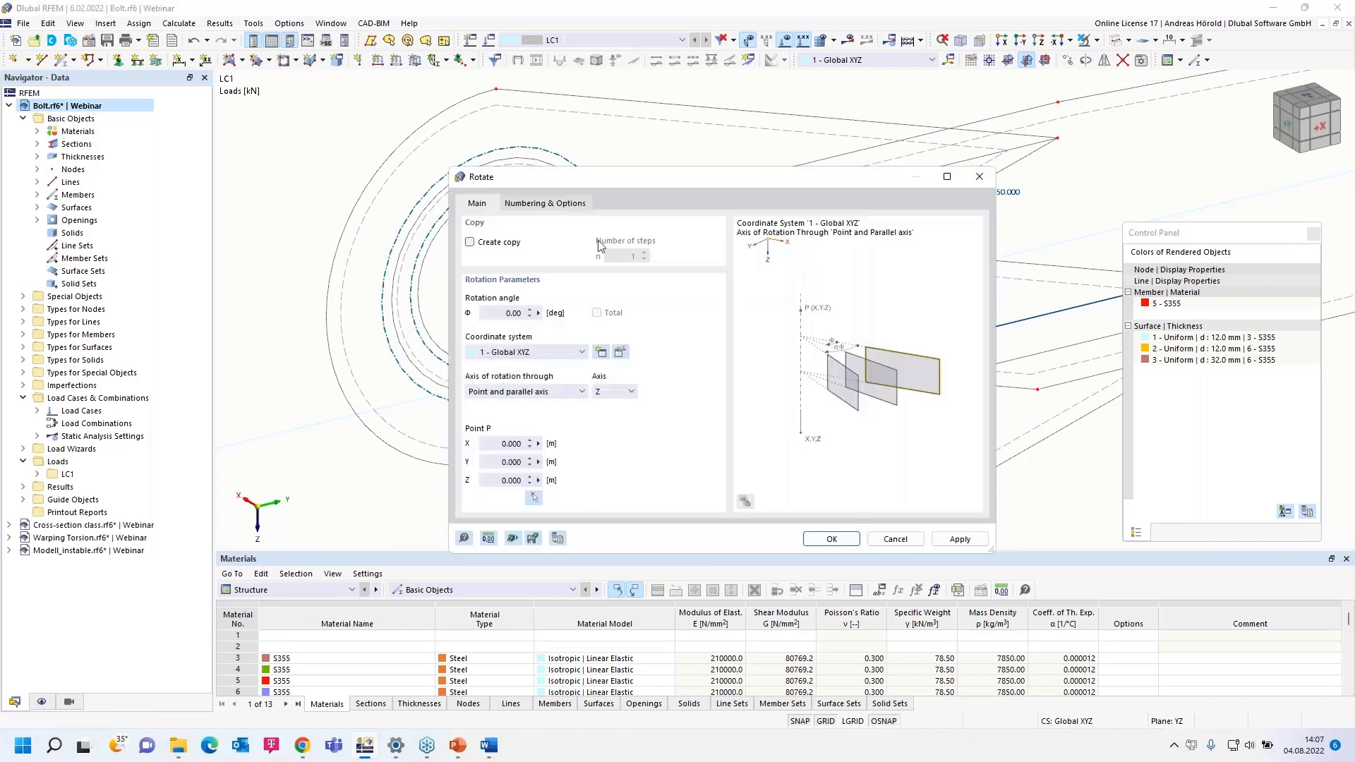
pyautogui.click(470, 243)
pyautogui.moveTo(495, 315); pyautogui.dragTo(528, 311)
pyautogui.click(637, 255)
pyautogui.write('35')
pyautogui.click(610, 393)
pyautogui.click(611, 408)
pyautogui.click(534, 499)
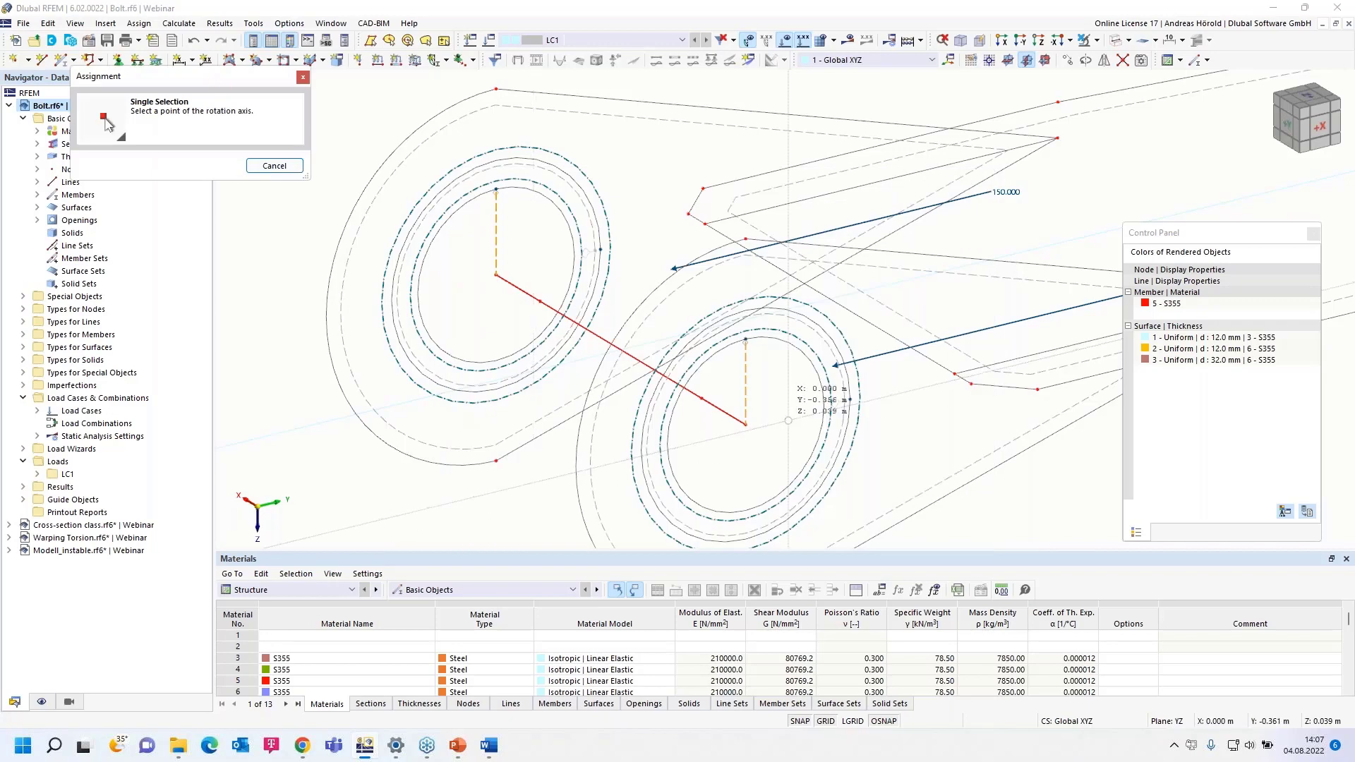
pyautogui.click(748, 422)
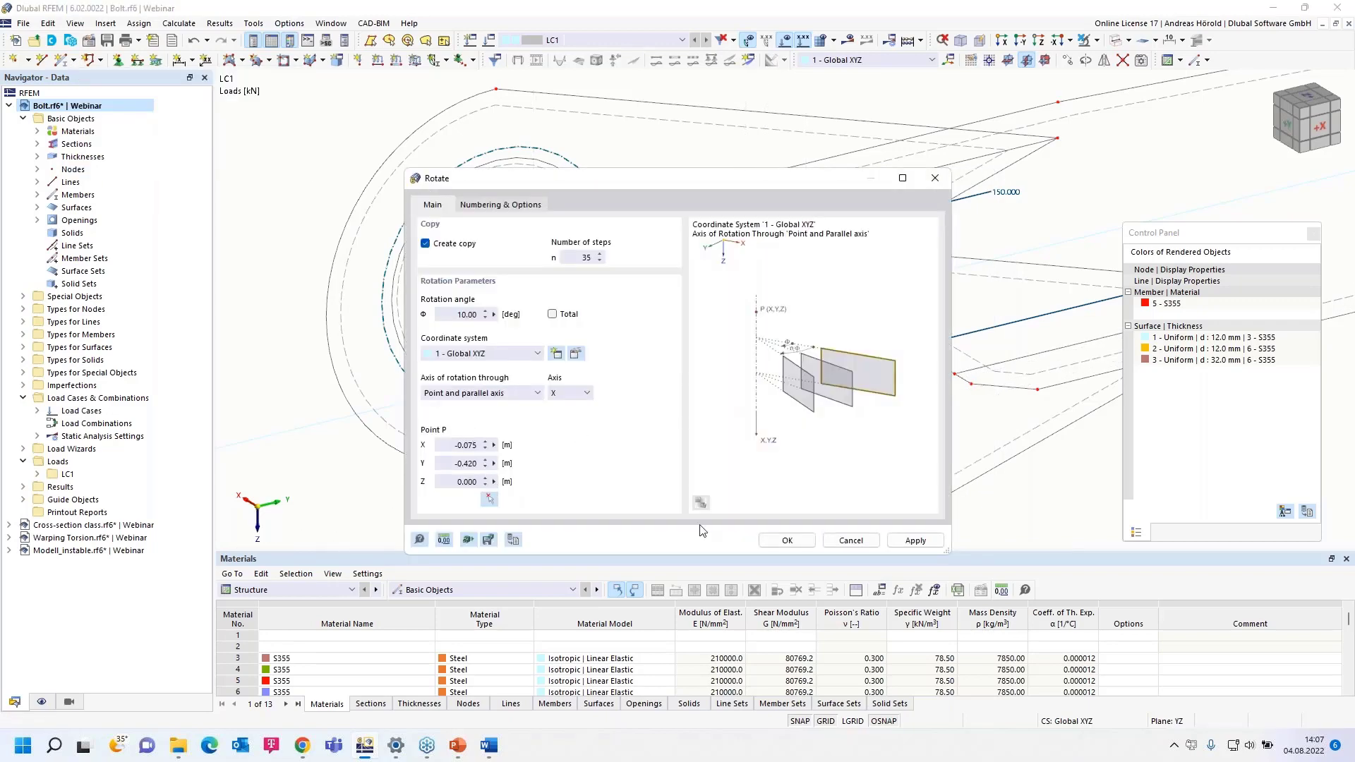
pyautogui.click(783, 541)
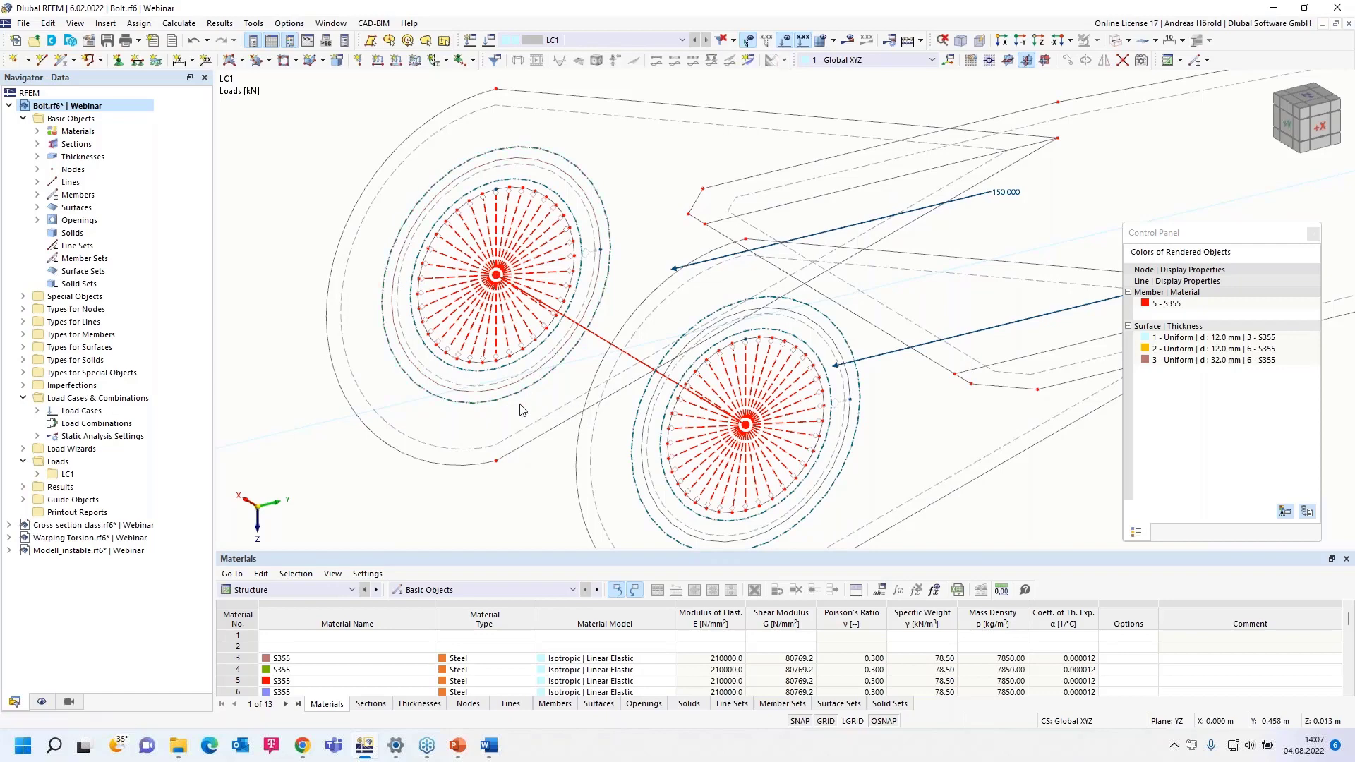
# Define a new nodal support with uX and uZ fixed, uY and φZ free, and a 1 kNm/rad rotational spring about X.
pyautogui.click(118, 61)
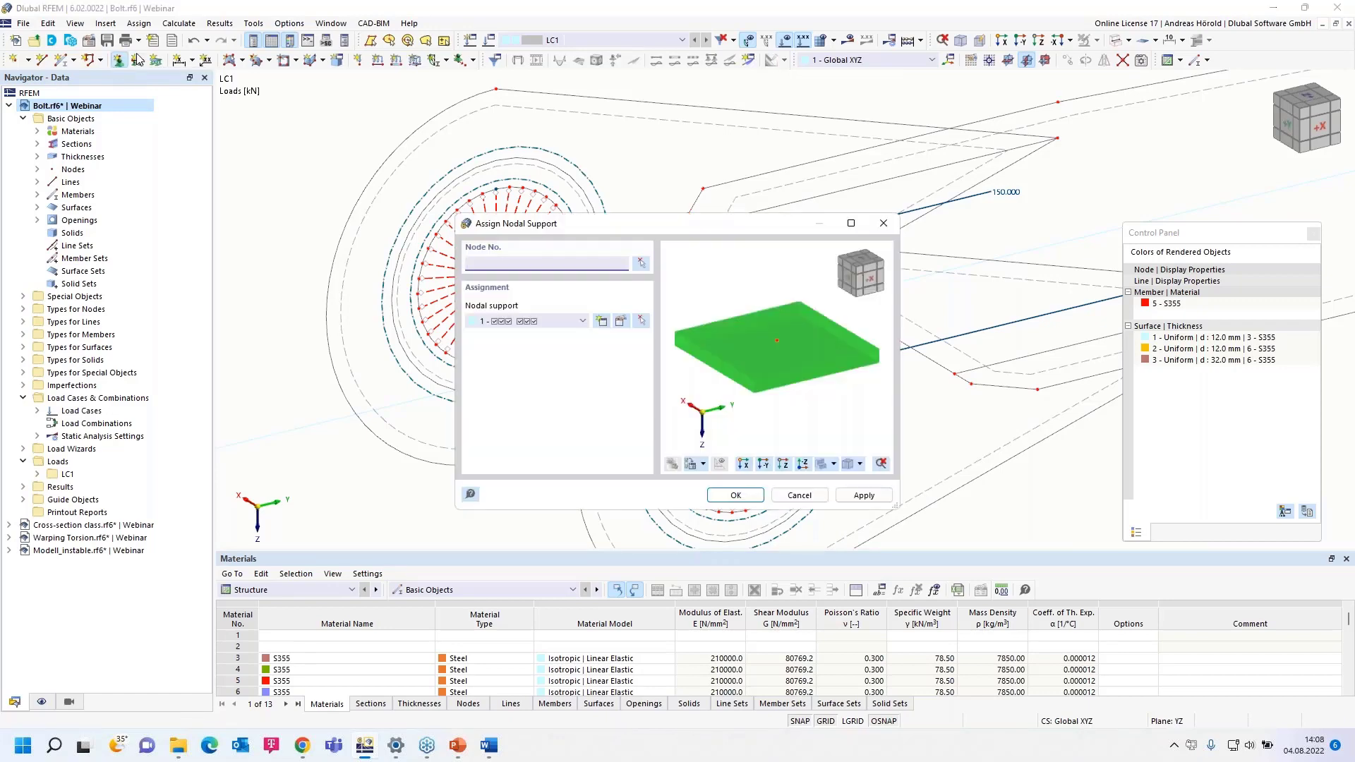
pyautogui.click(601, 322)
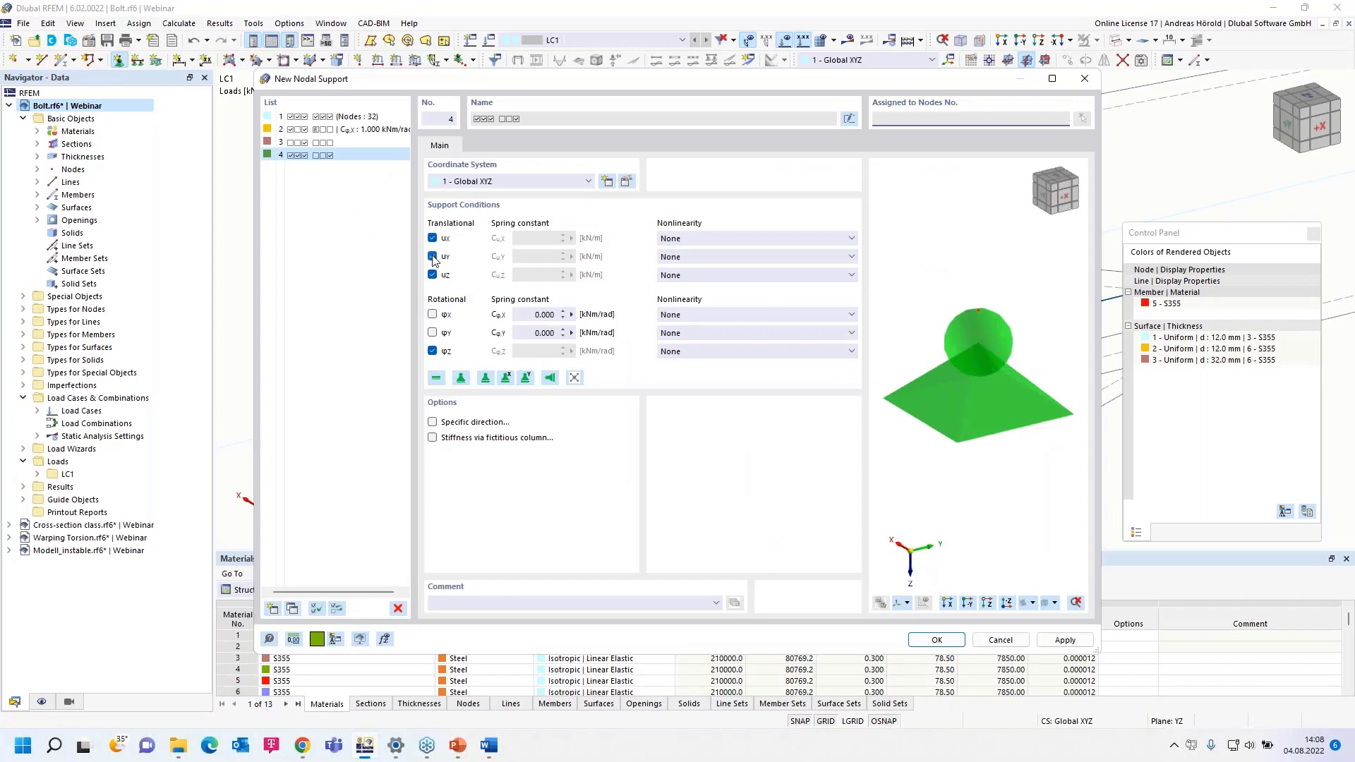
pyautogui.click(432, 257)
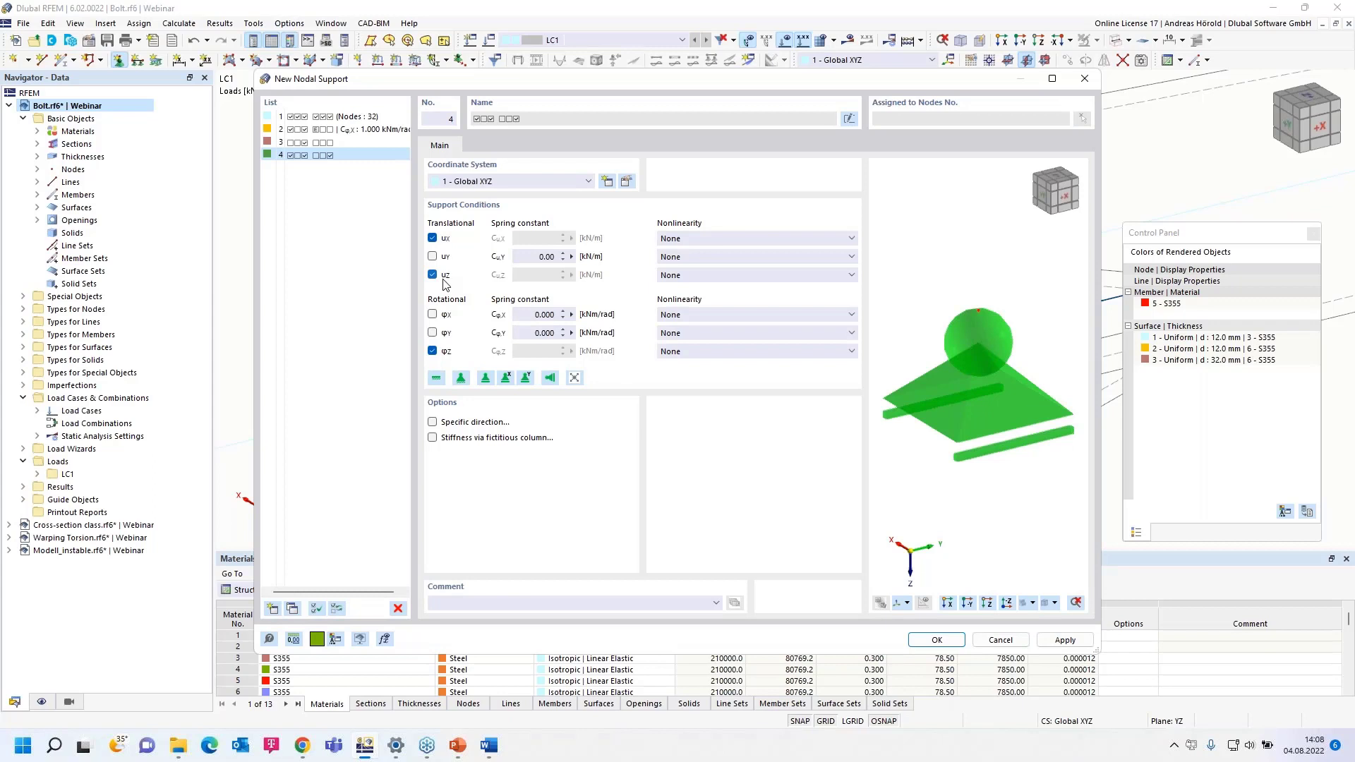
pyautogui.click(432, 351)
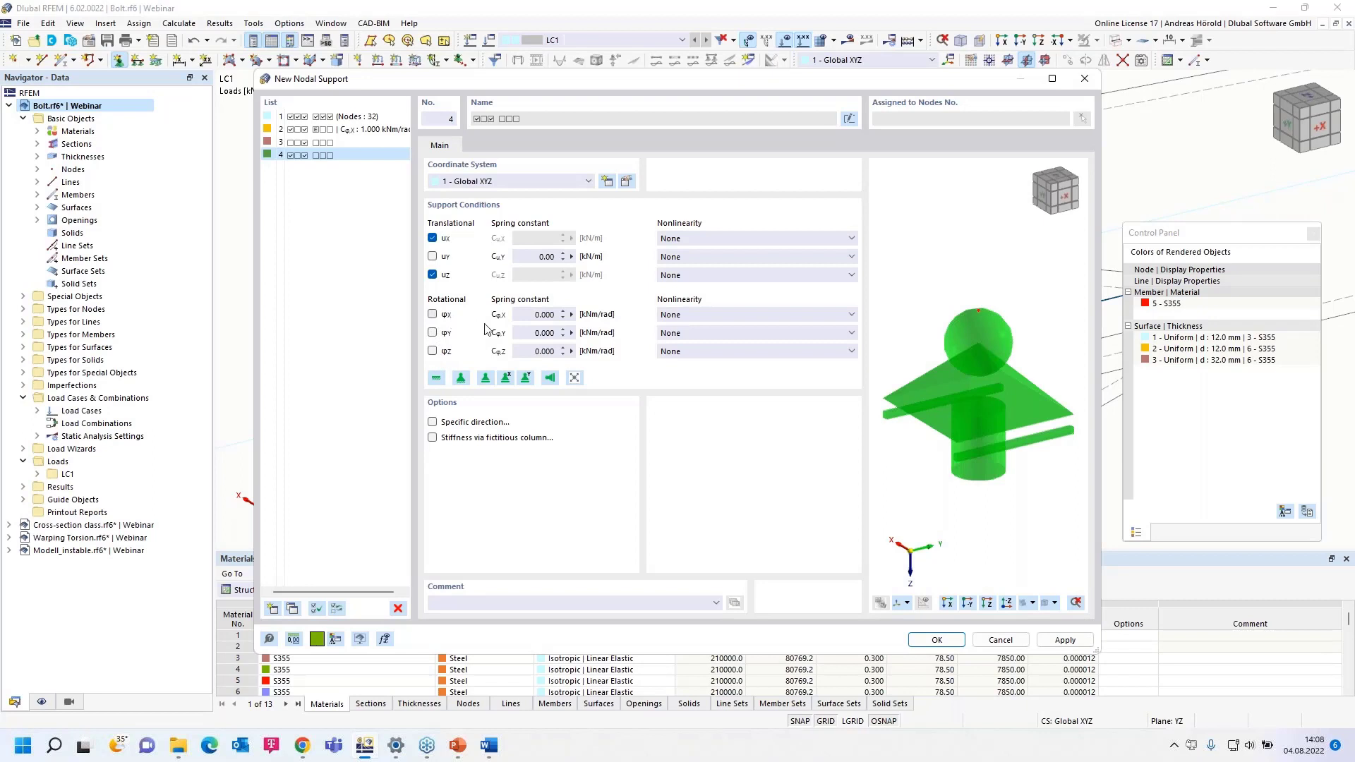
pyautogui.moveTo(551, 316); pyautogui.dragTo(569, 317)
pyautogui.write('1')
pyautogui.click(941, 641)
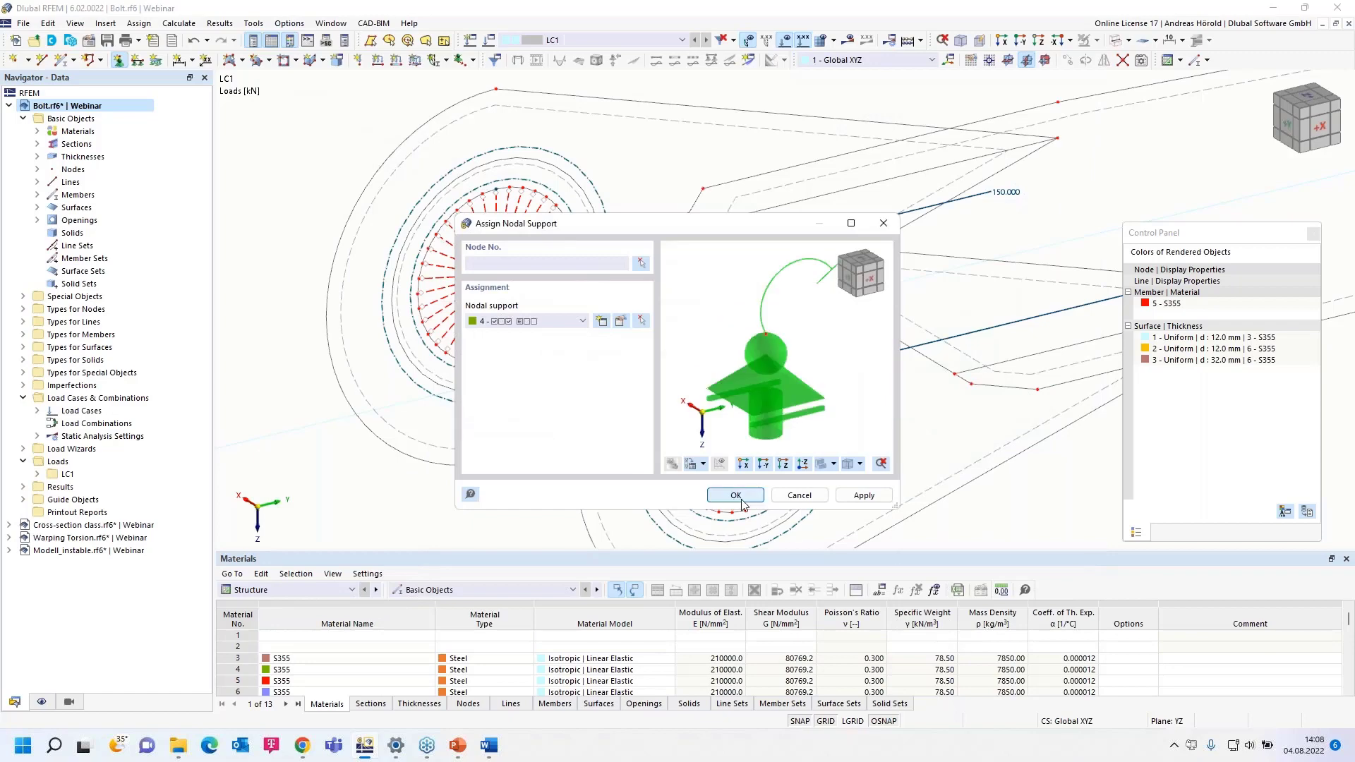
# Assign the new spring support to both end nodes of the bolt.
pyautogui.click(735, 496)
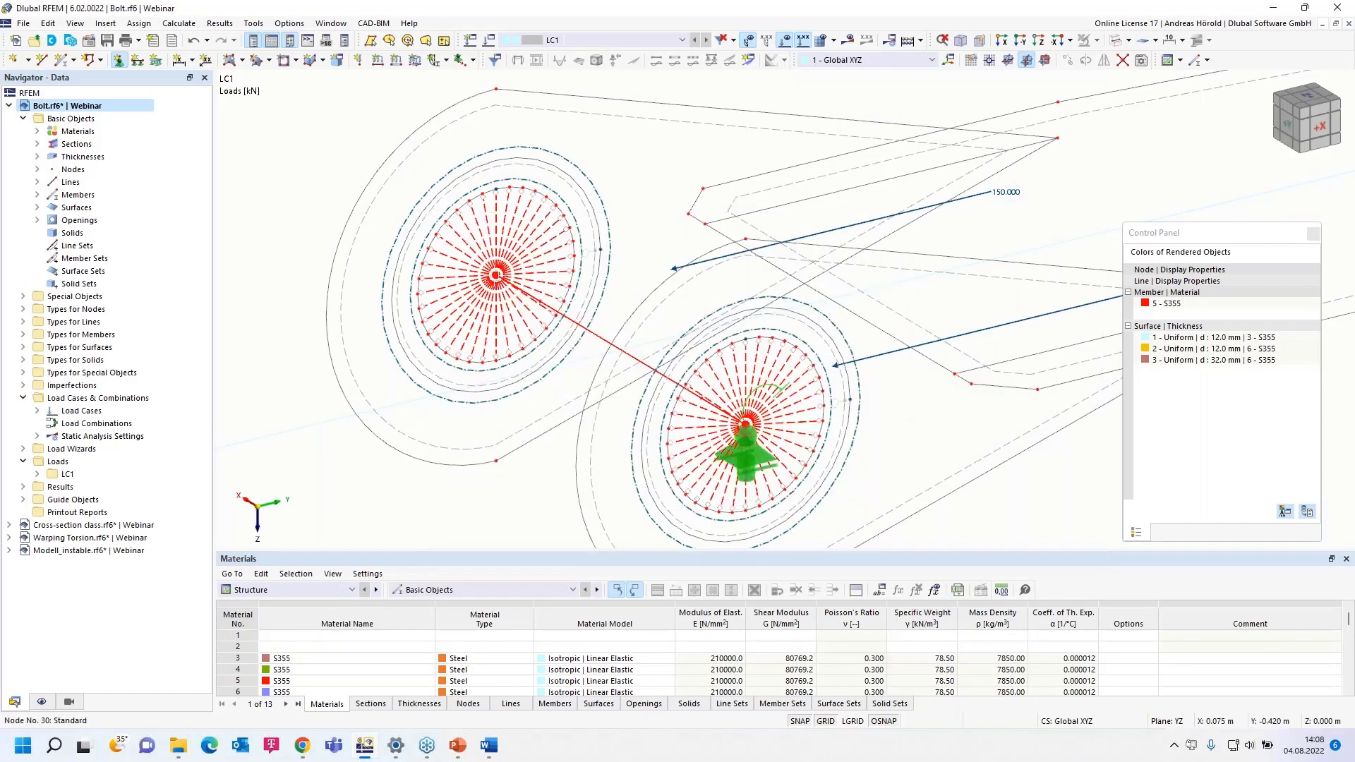
pyautogui.click(496, 275)
pyautogui.press('Escape')
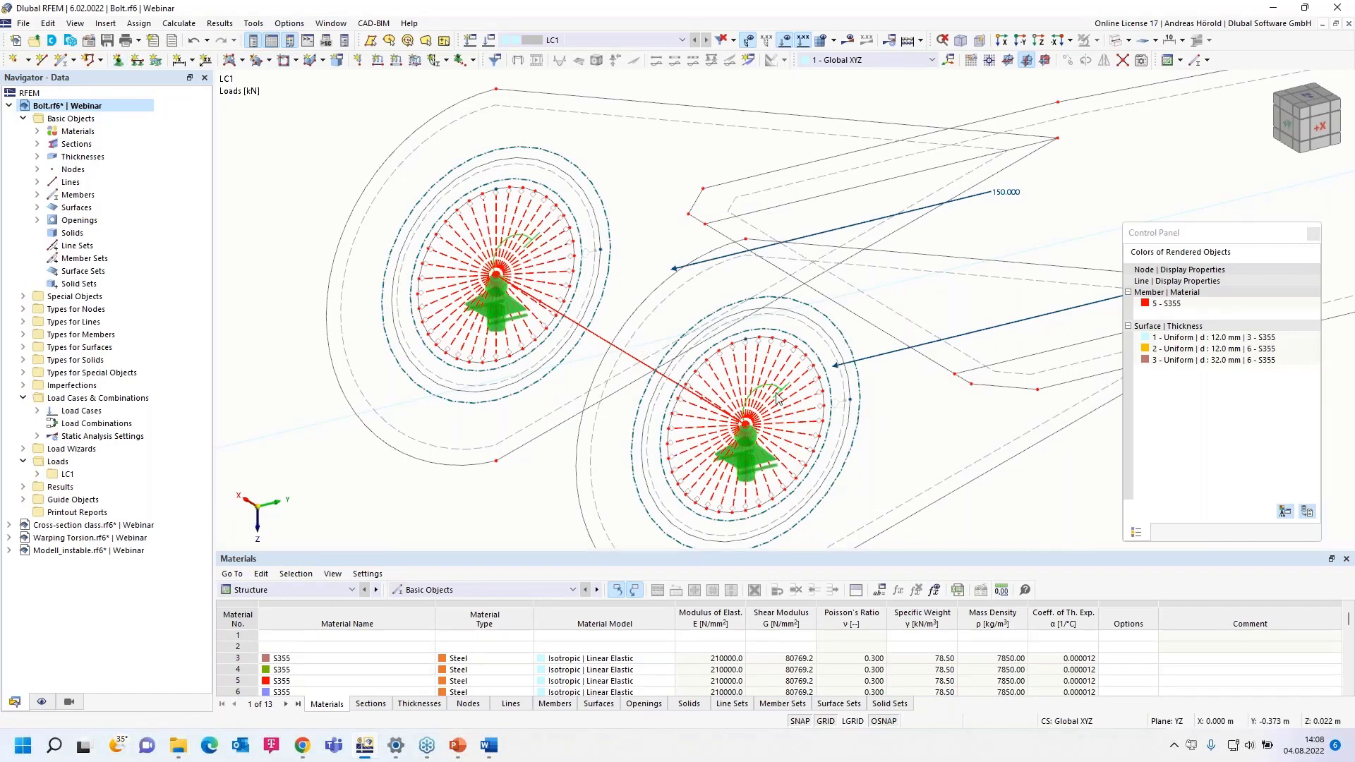
# Start a surface by boundary selection with stiffness type Without Membrane Tension and thickness 4 - Uniform, 60.0 mm, S355.
pyautogui.scroll(-2, 780, 399)
pyautogui.scroll(-1, 780, 399)
pyautogui.moveTo(887, 447); pyautogui.dragTo(465, 475, button='middle')
pyautogui.moveTo(872, 316); pyautogui.dragTo(756, 486, button='middle')
pyautogui.scroll(3, 801, 408)
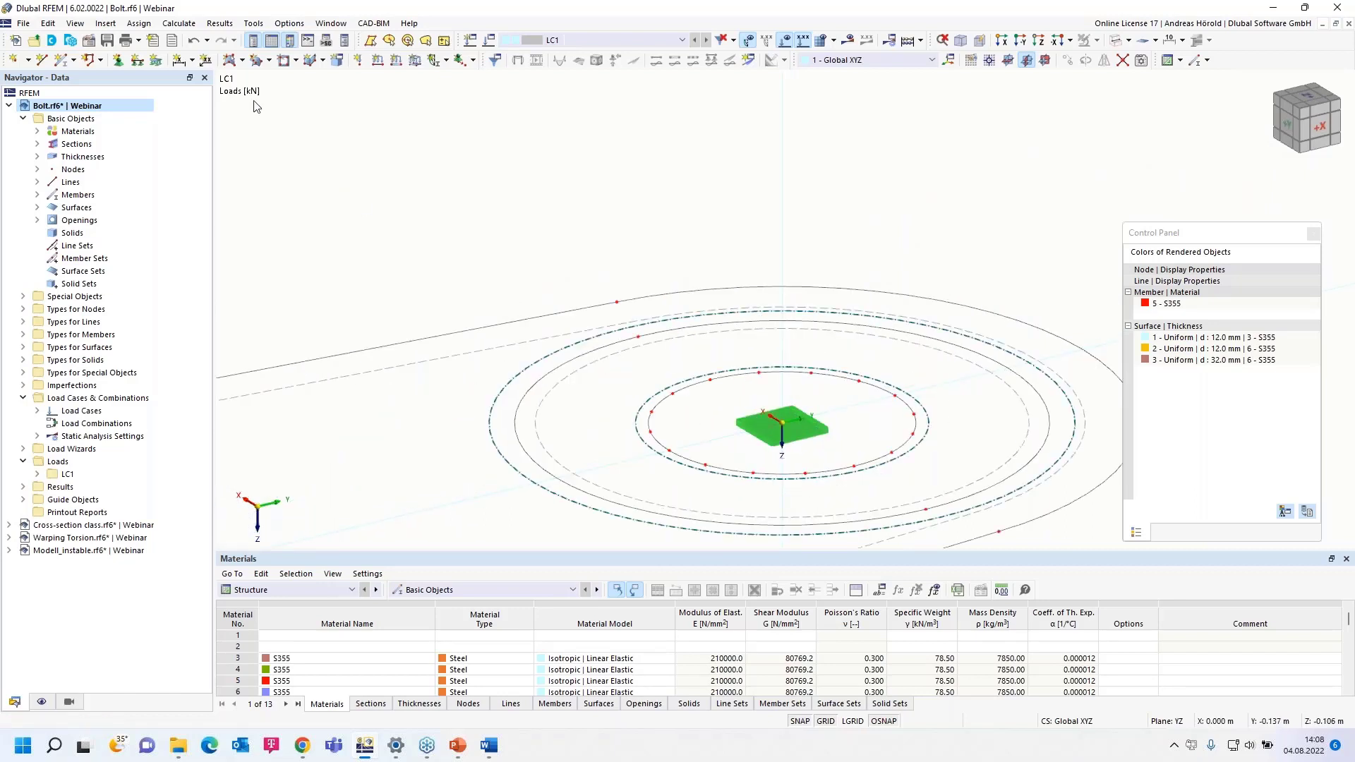
pyautogui.click(243, 62)
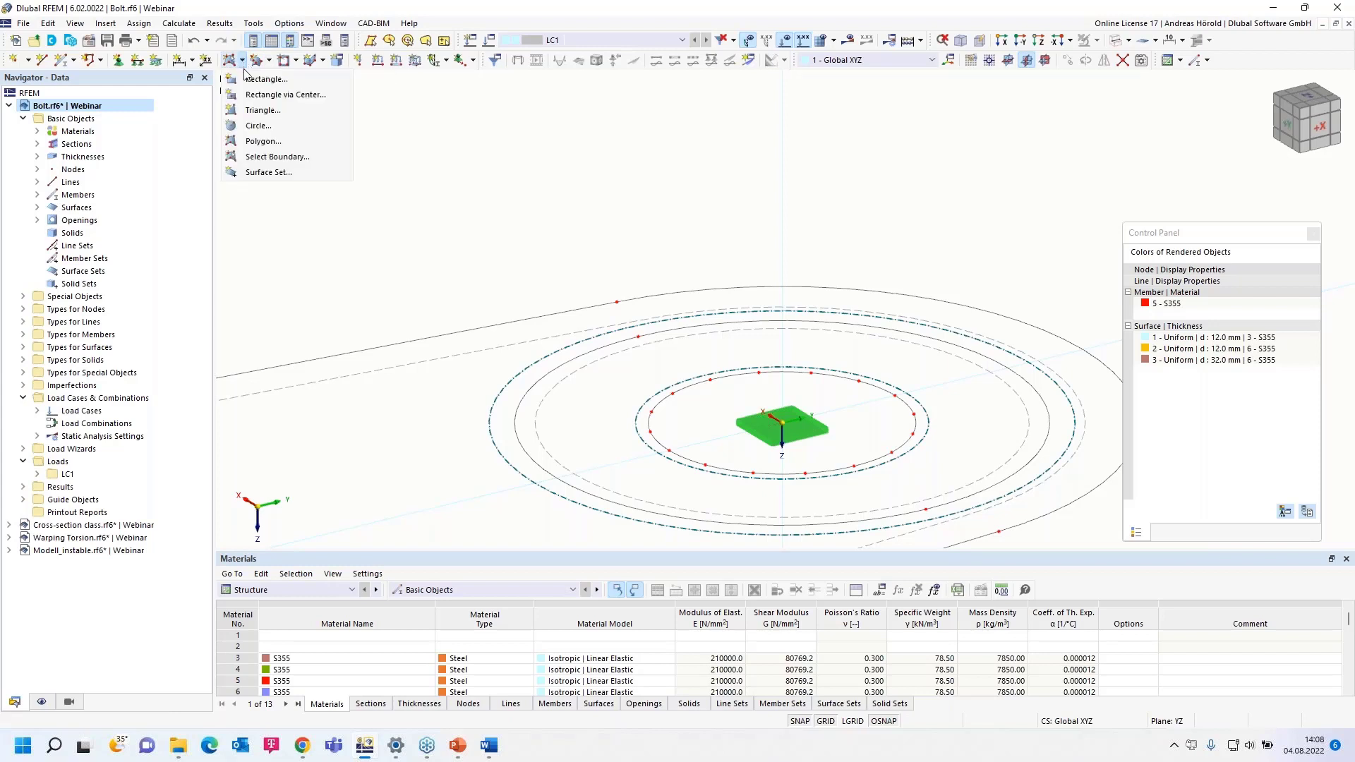
pyautogui.click(290, 158)
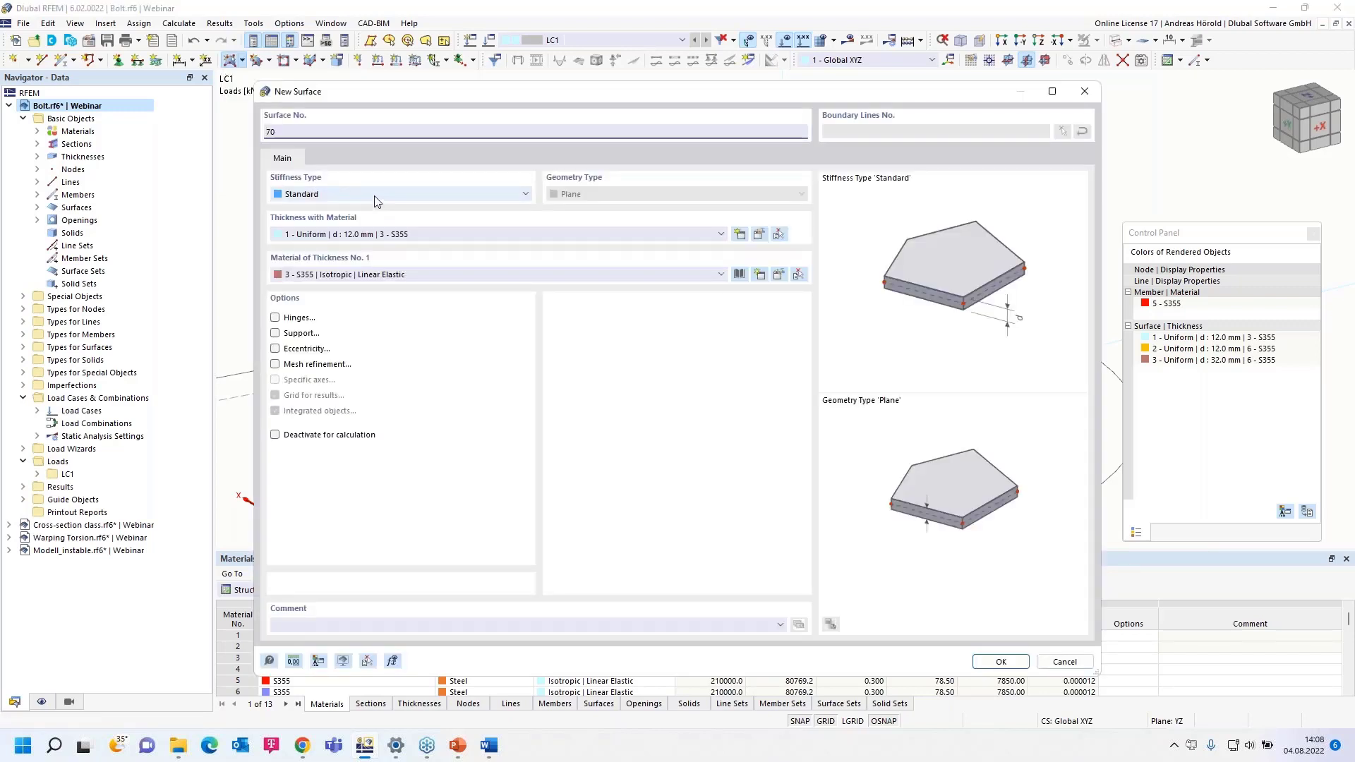
pyautogui.click(375, 197)
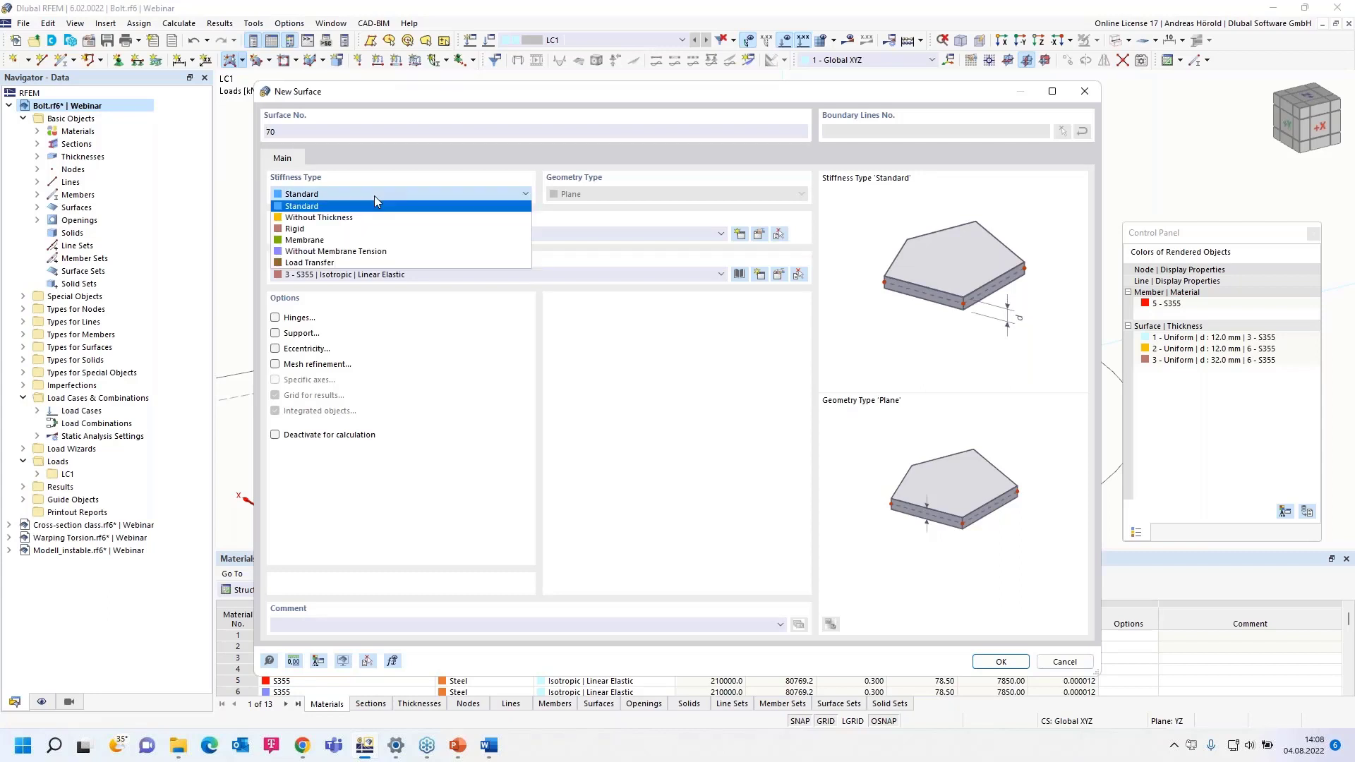
pyautogui.click(399, 252)
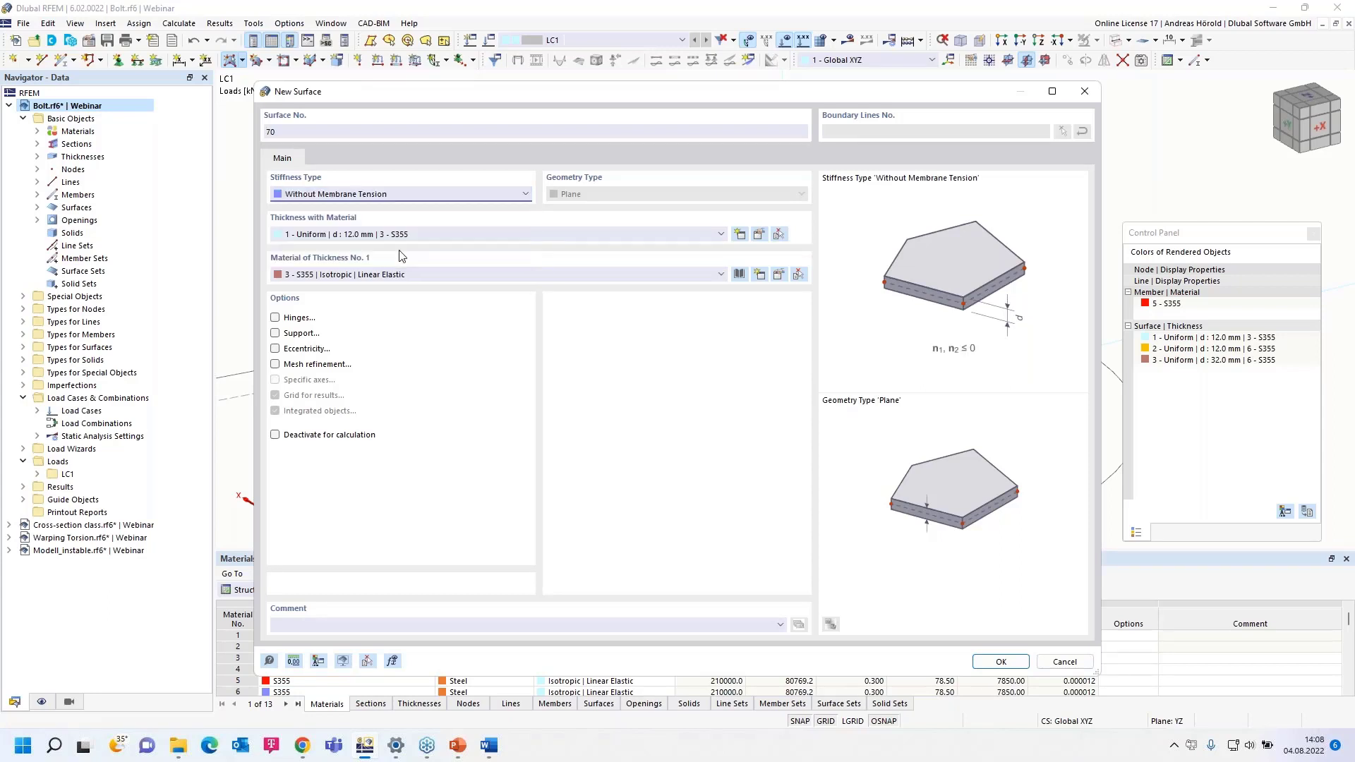
pyautogui.click(440, 234)
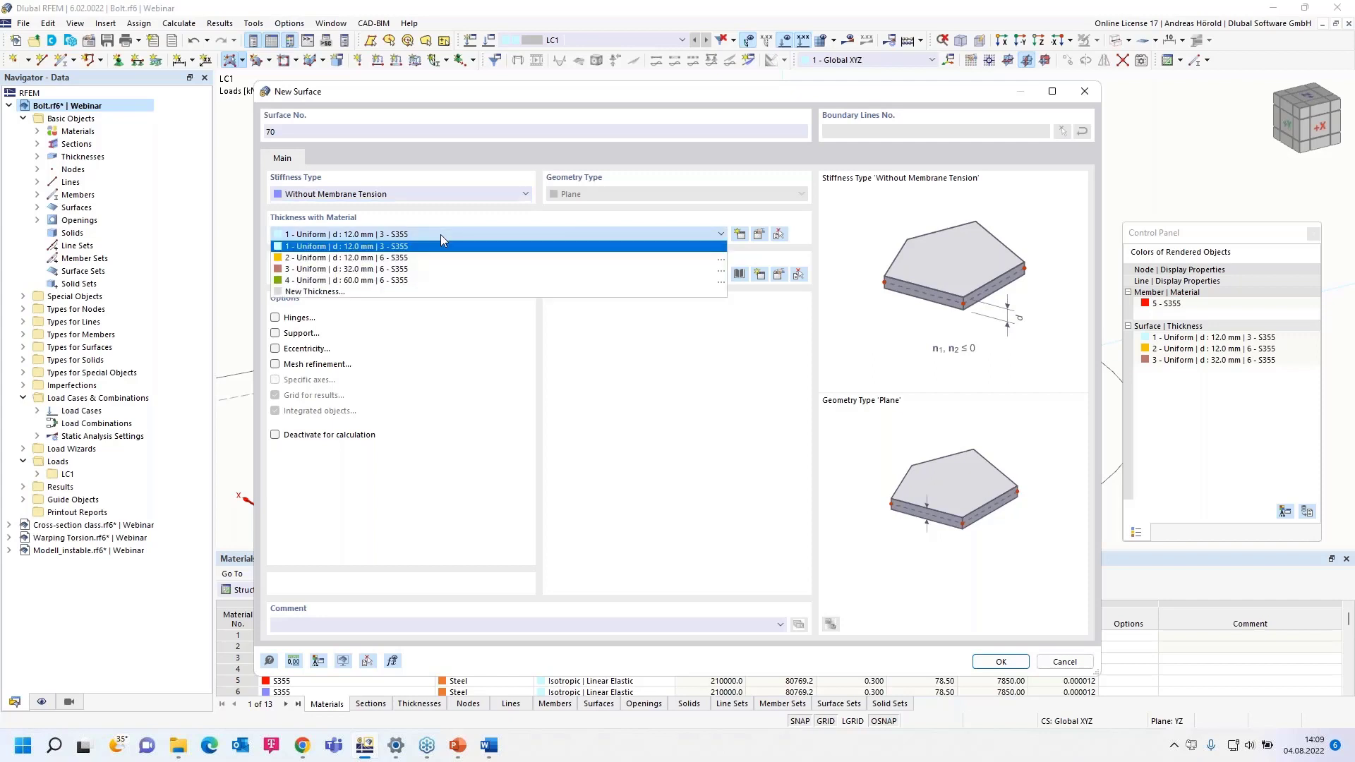
pyautogui.click(437, 280)
pyautogui.click(419, 275)
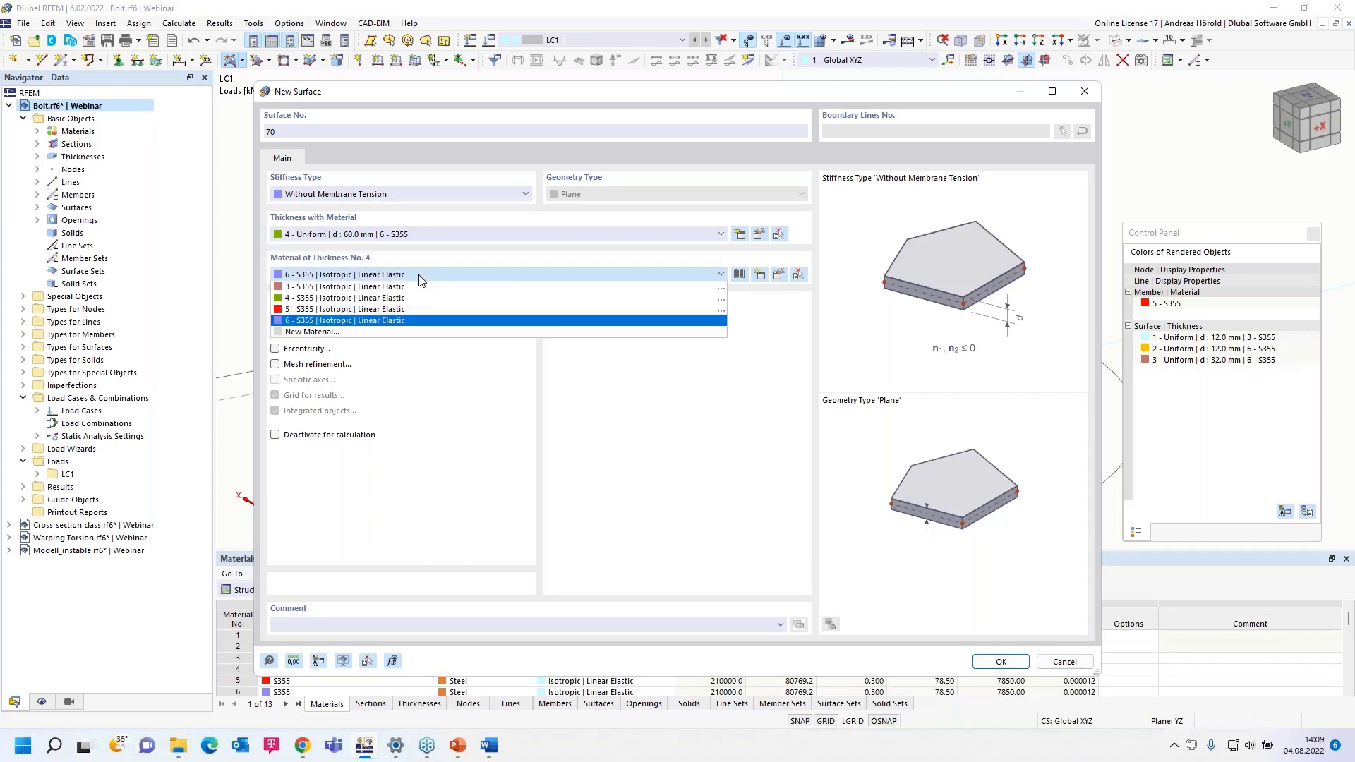
pyautogui.click(450, 361)
pyautogui.click(453, 363)
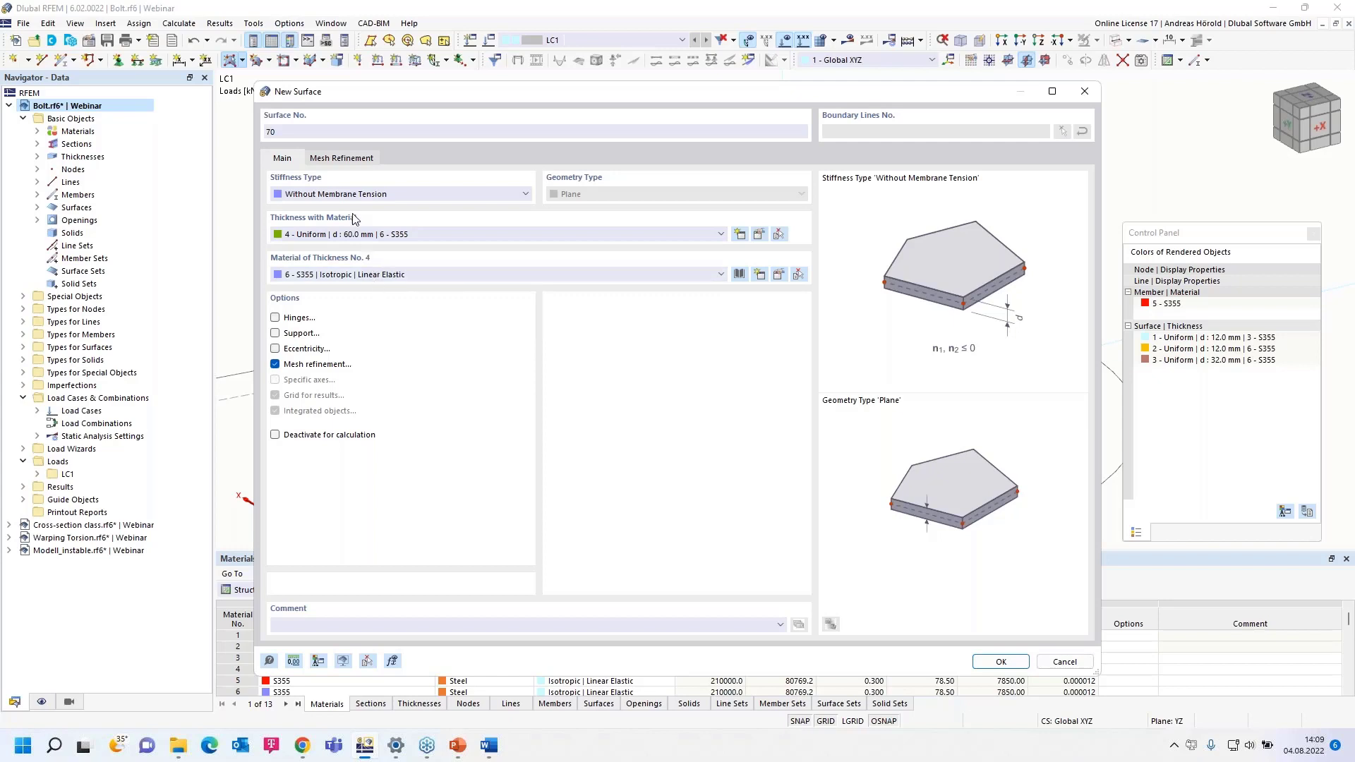
pyautogui.click(275, 364)
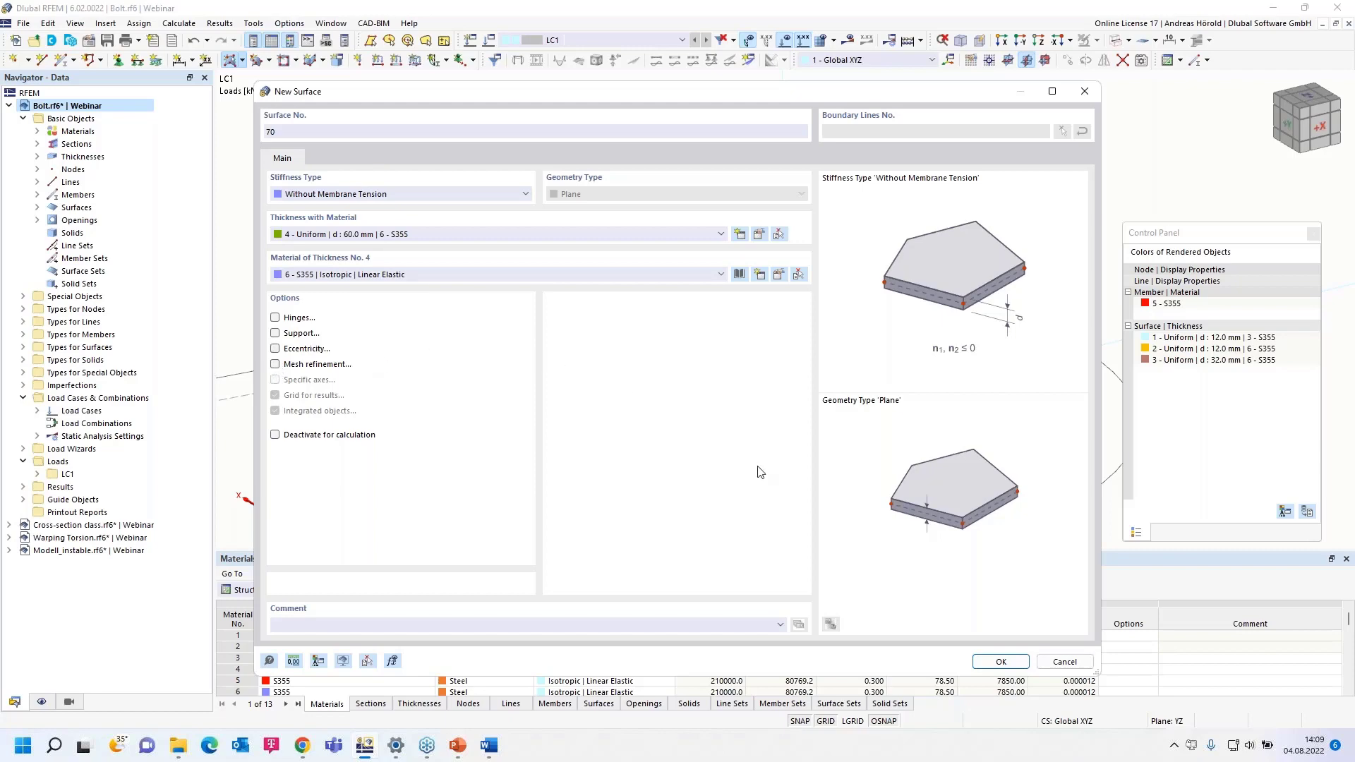
# Create the surface inside the inner circular edge of the single plate's opening and switch the display to the transparent model.
pyautogui.click(1000, 662)
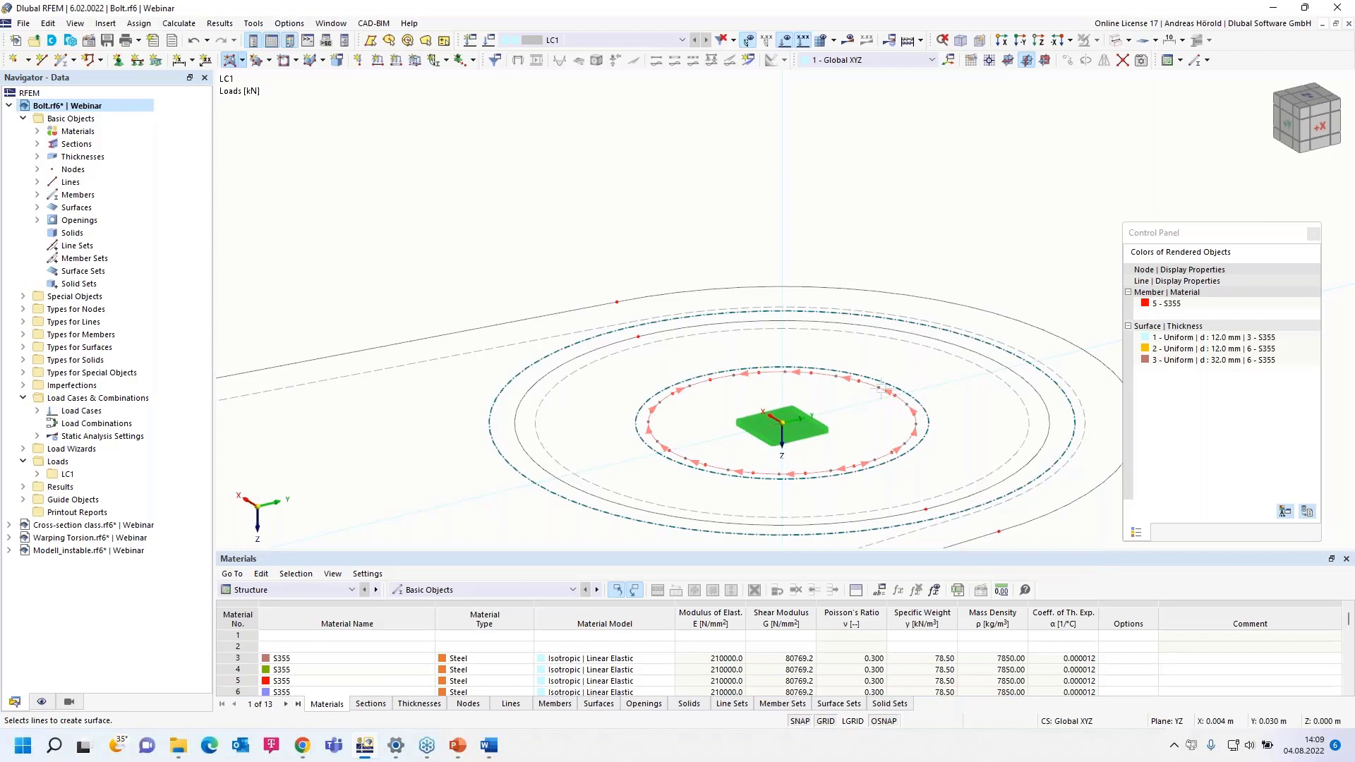
pyautogui.click(881, 389)
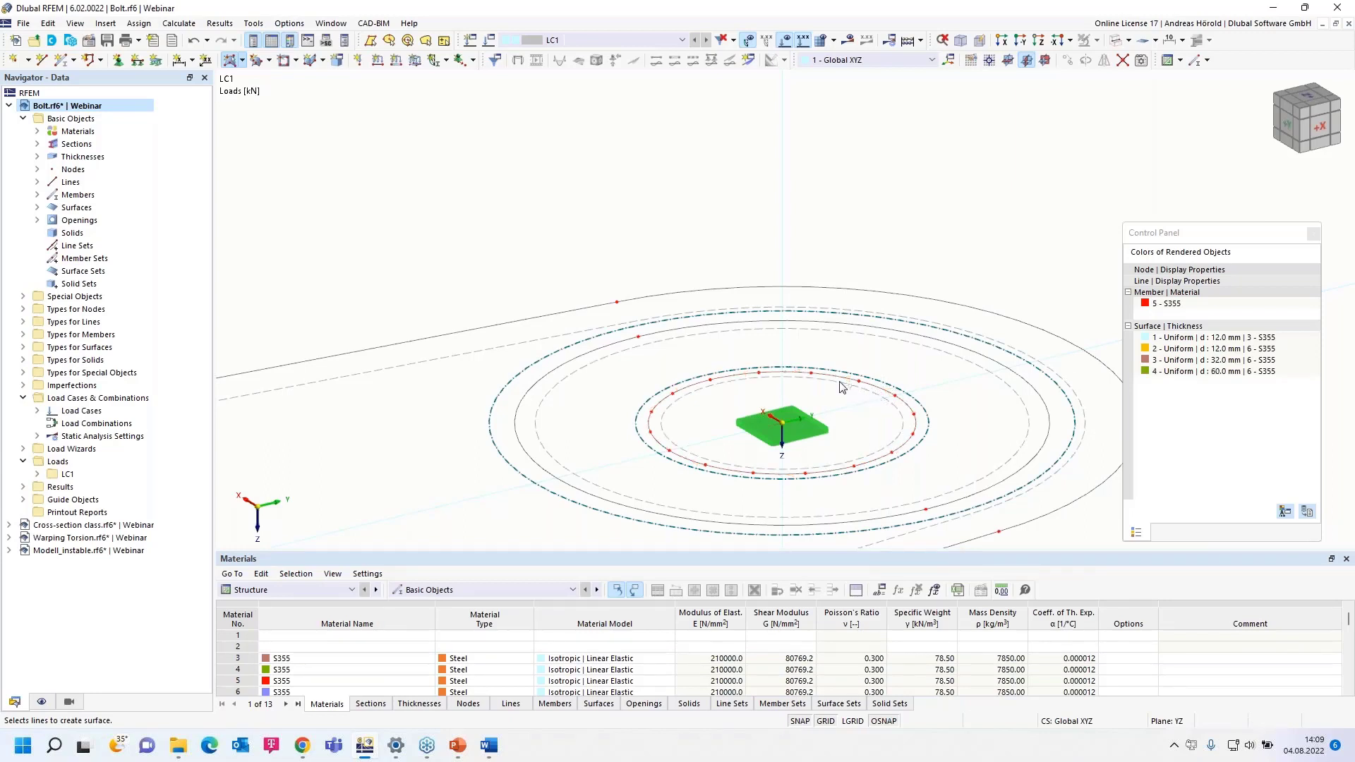
pyautogui.click(1128, 40)
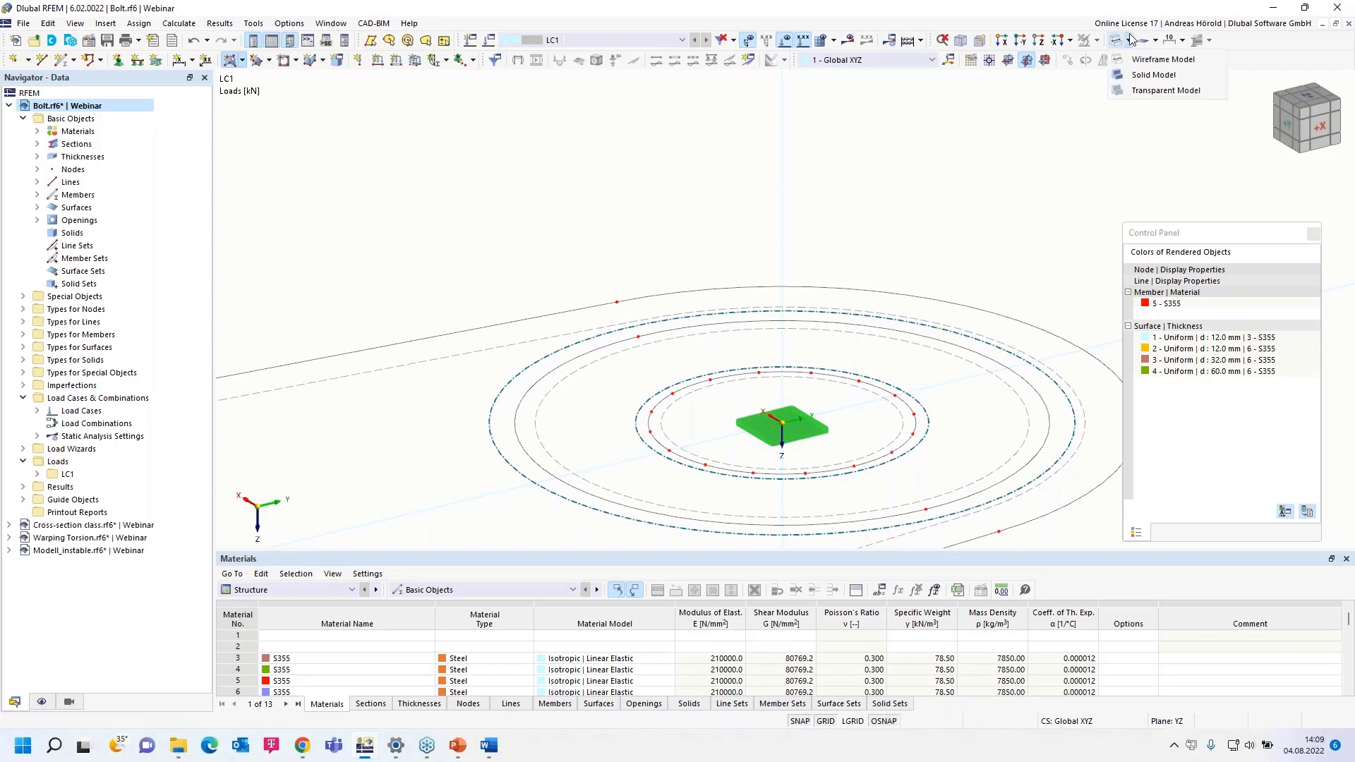
pyautogui.click(1154, 91)
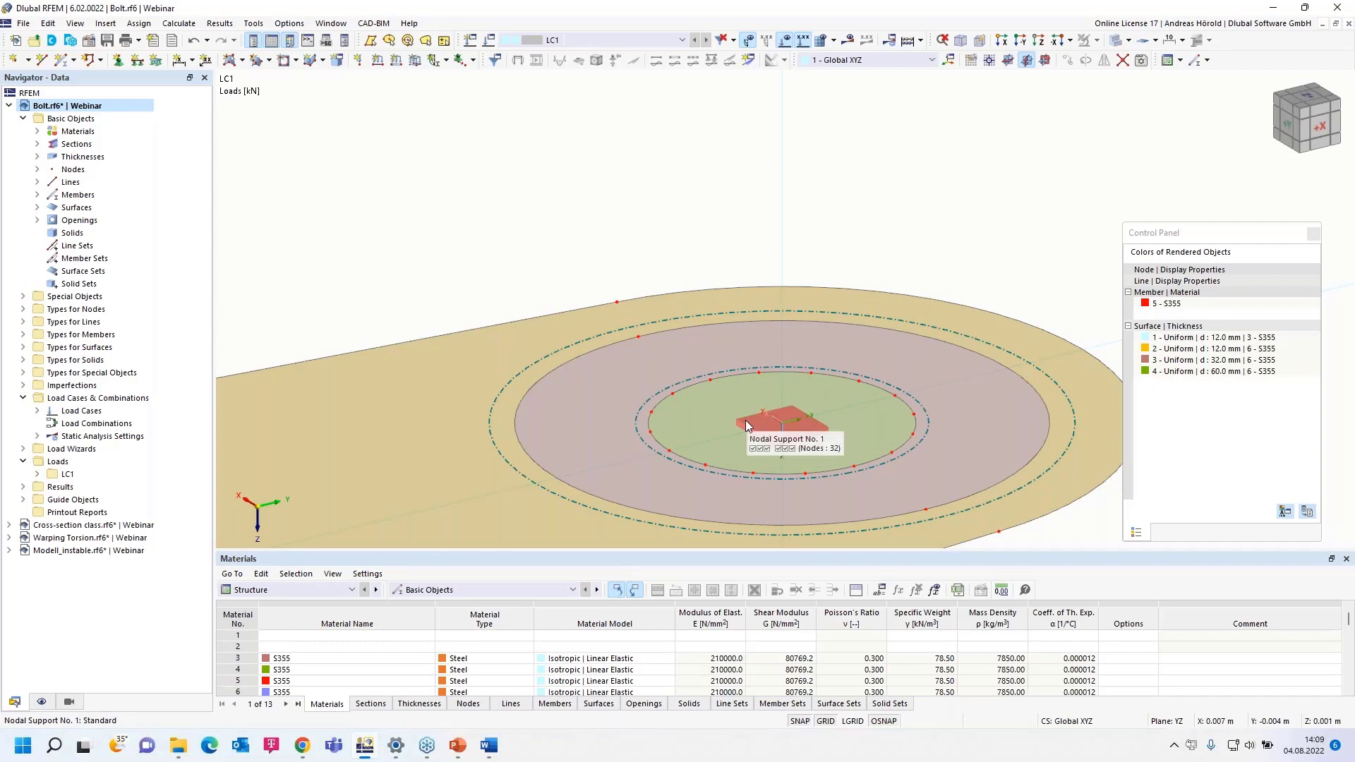
# Calculate load case LC1 for the whole model and display its results.
pyautogui.scroll(-8, 731, 419)
pyautogui.moveTo(545, 367); pyautogui.dragTo(581, 319, button='middle')
pyautogui.scroll(3, 581, 319)
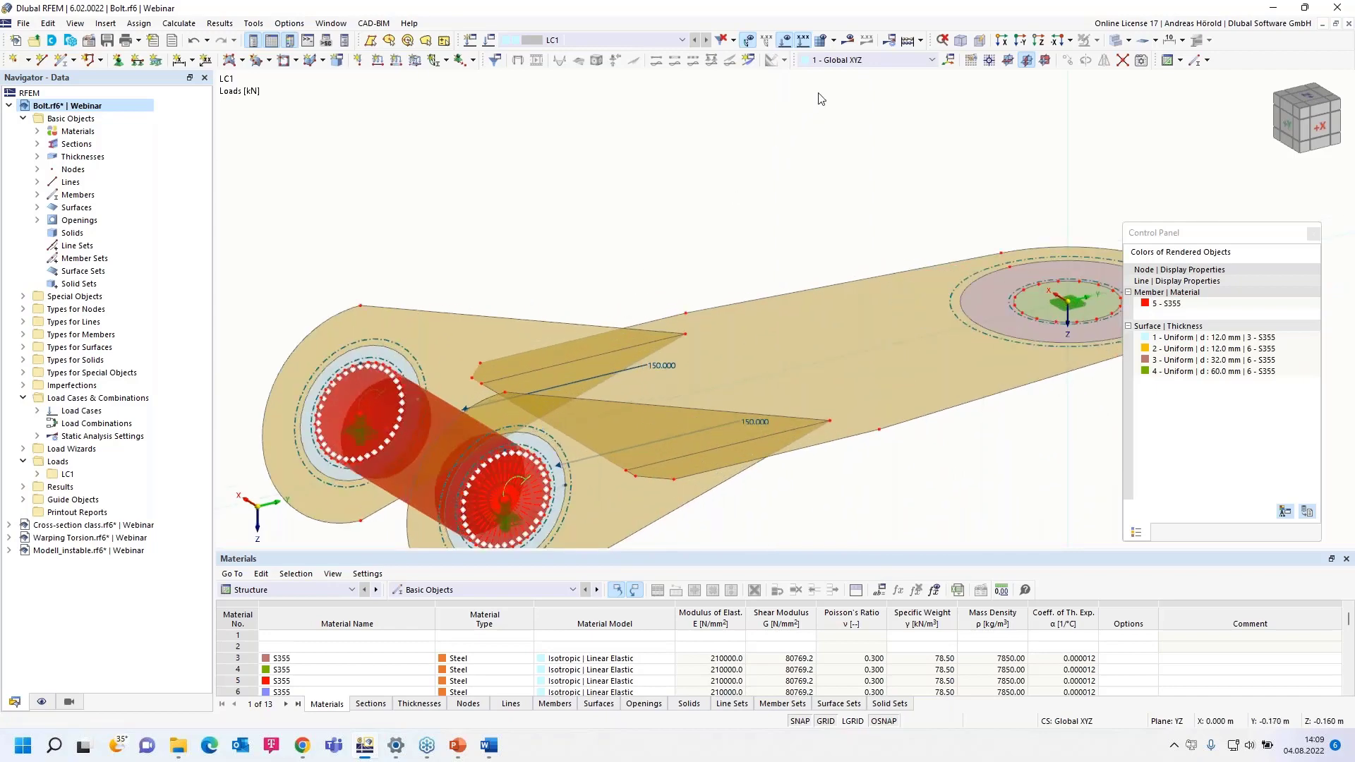
pyautogui.click(849, 39)
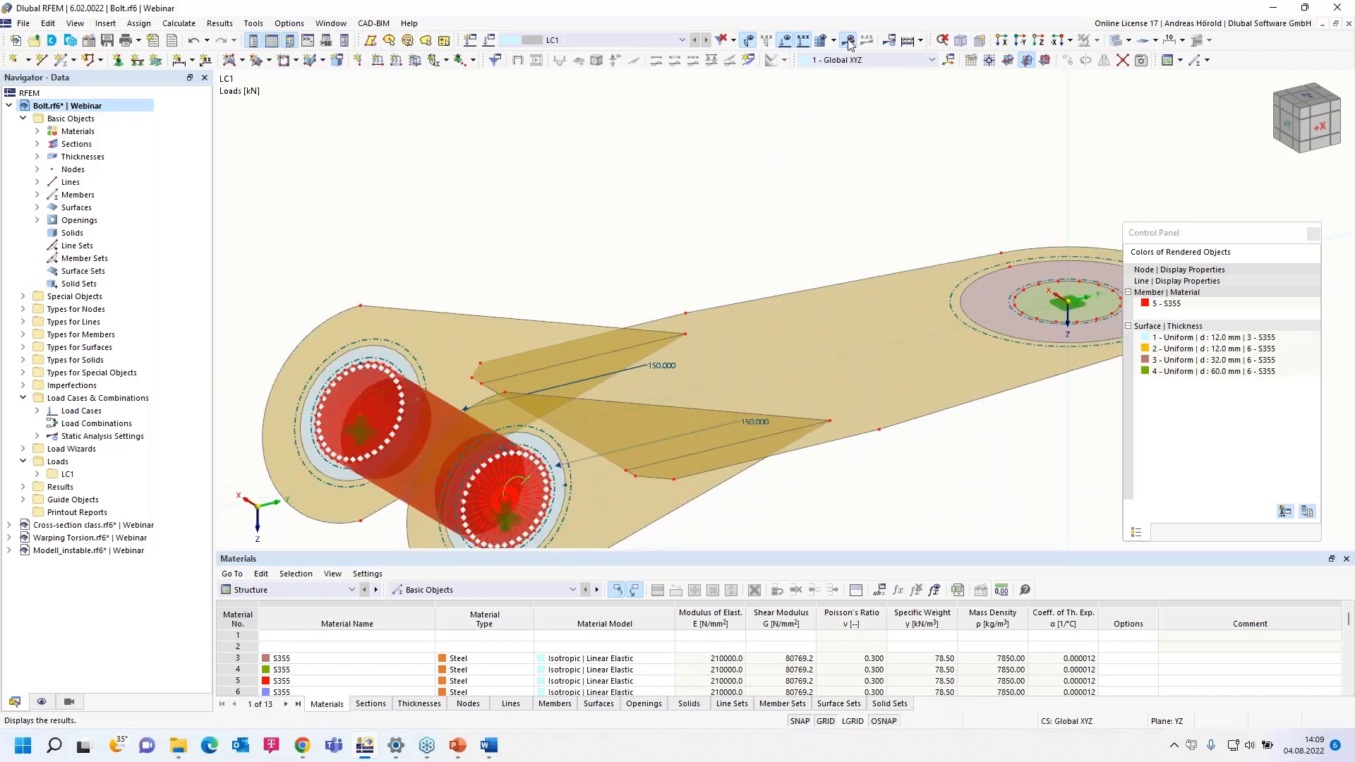
pyautogui.click(734, 431)
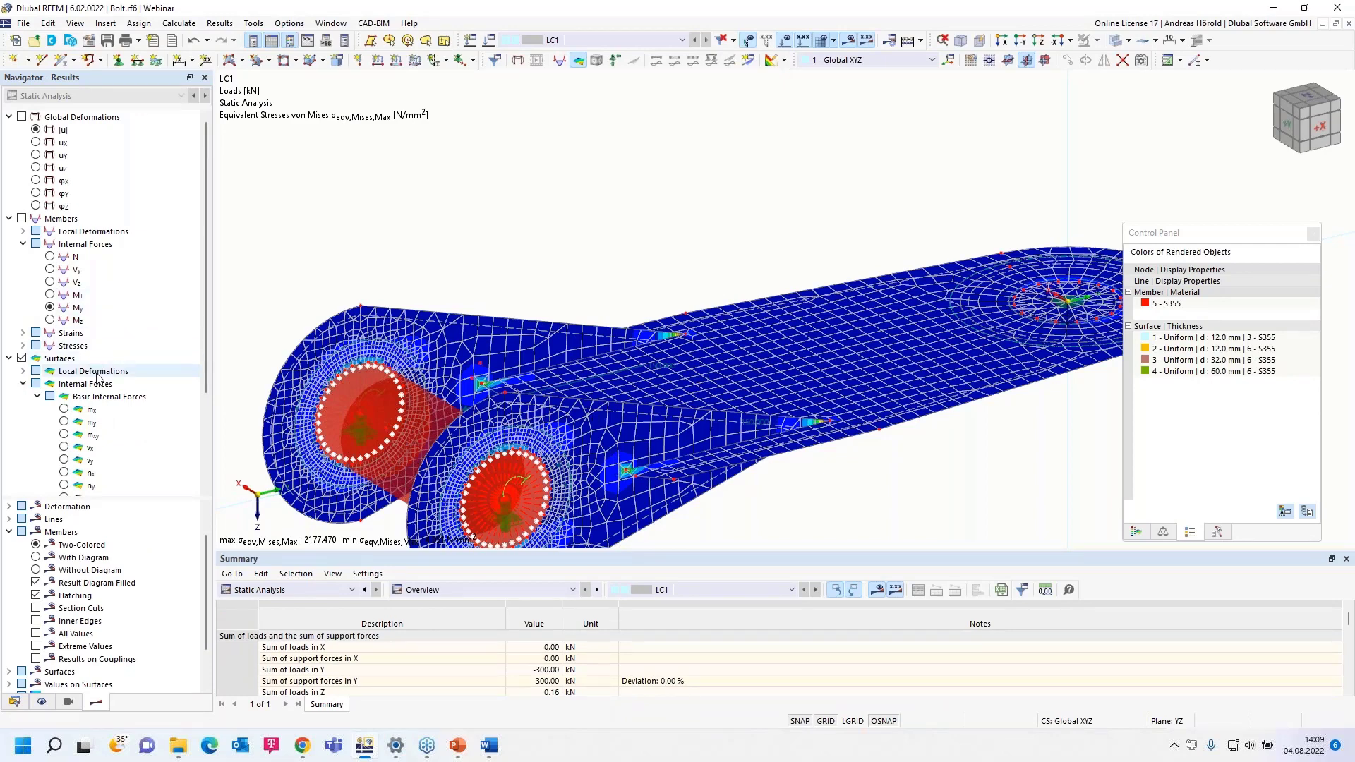
# Display the basic internal force ny on the surfaces and show its color scale while examining the filled opening.
pyautogui.scroll(-1, 106, 443)
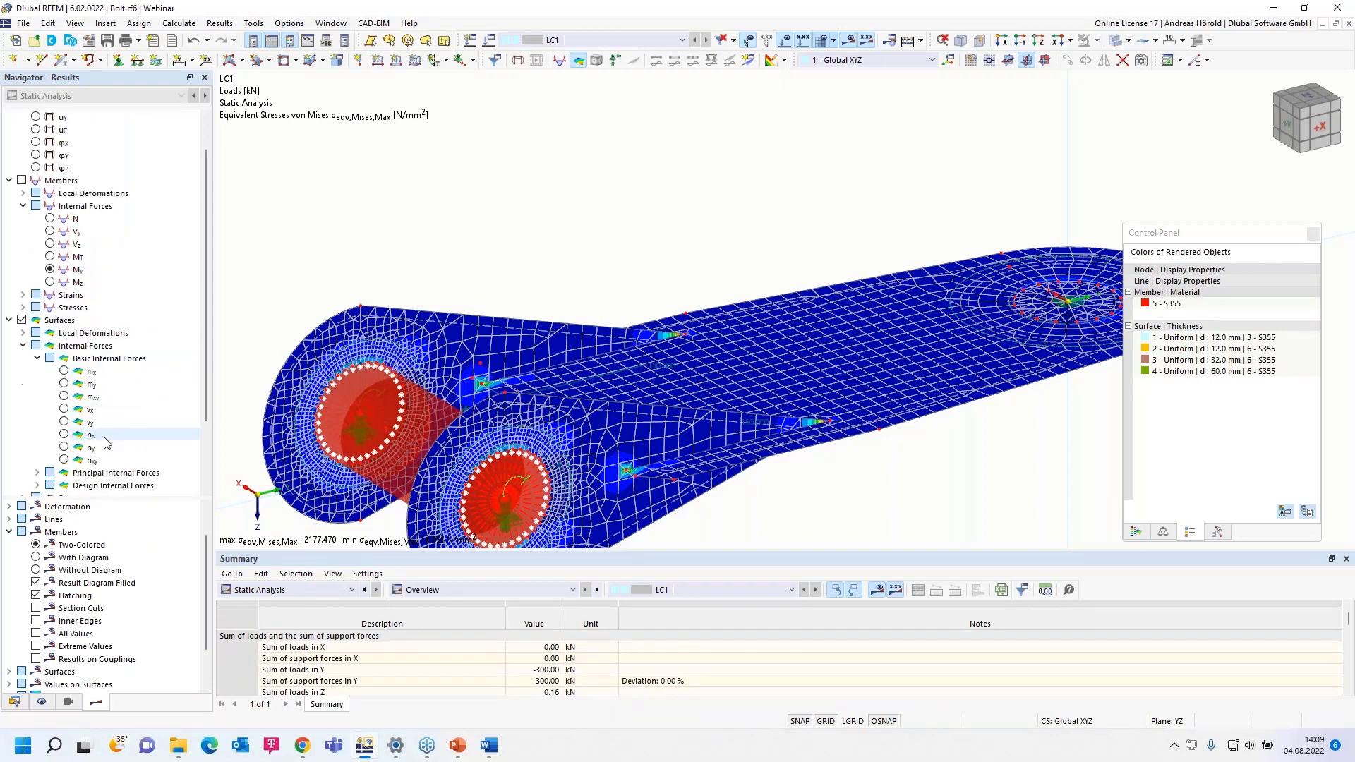
pyautogui.scroll(-2, 106, 443)
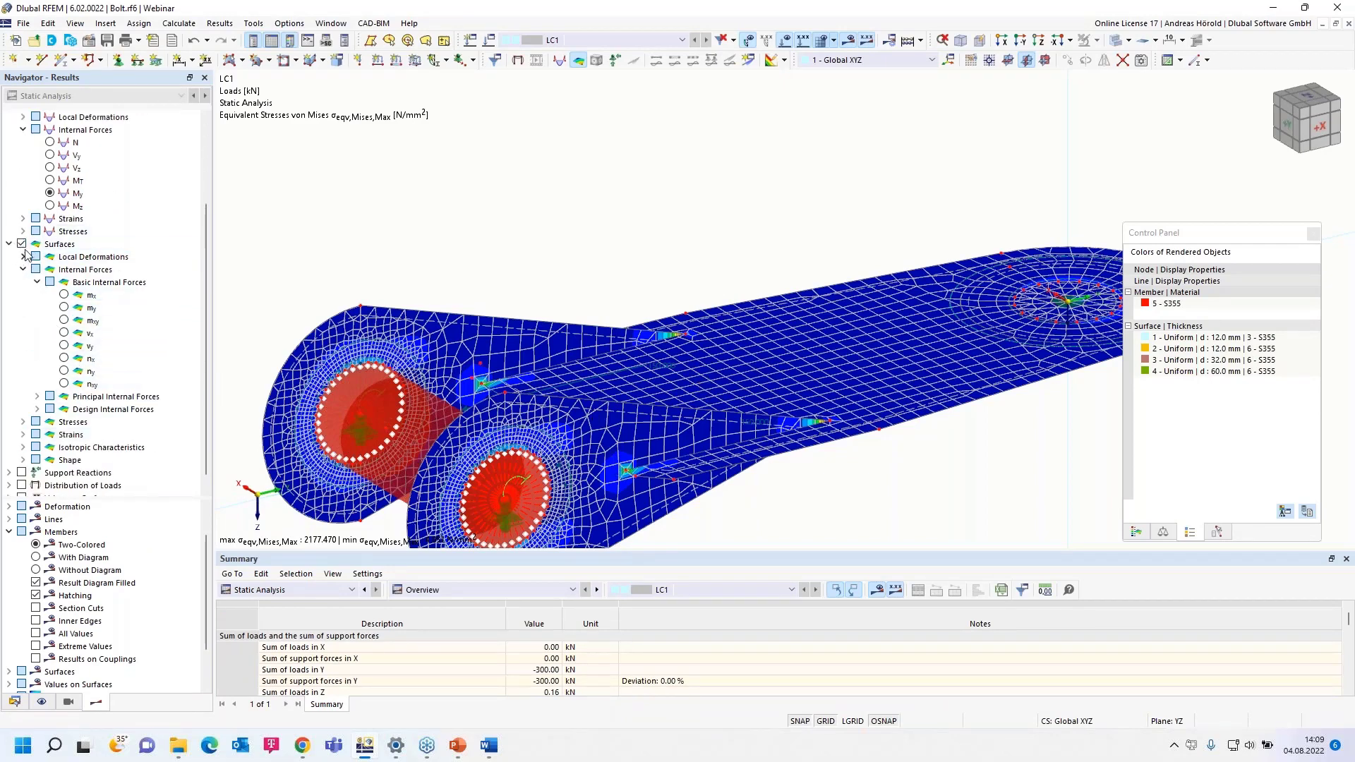
pyautogui.click(64, 371)
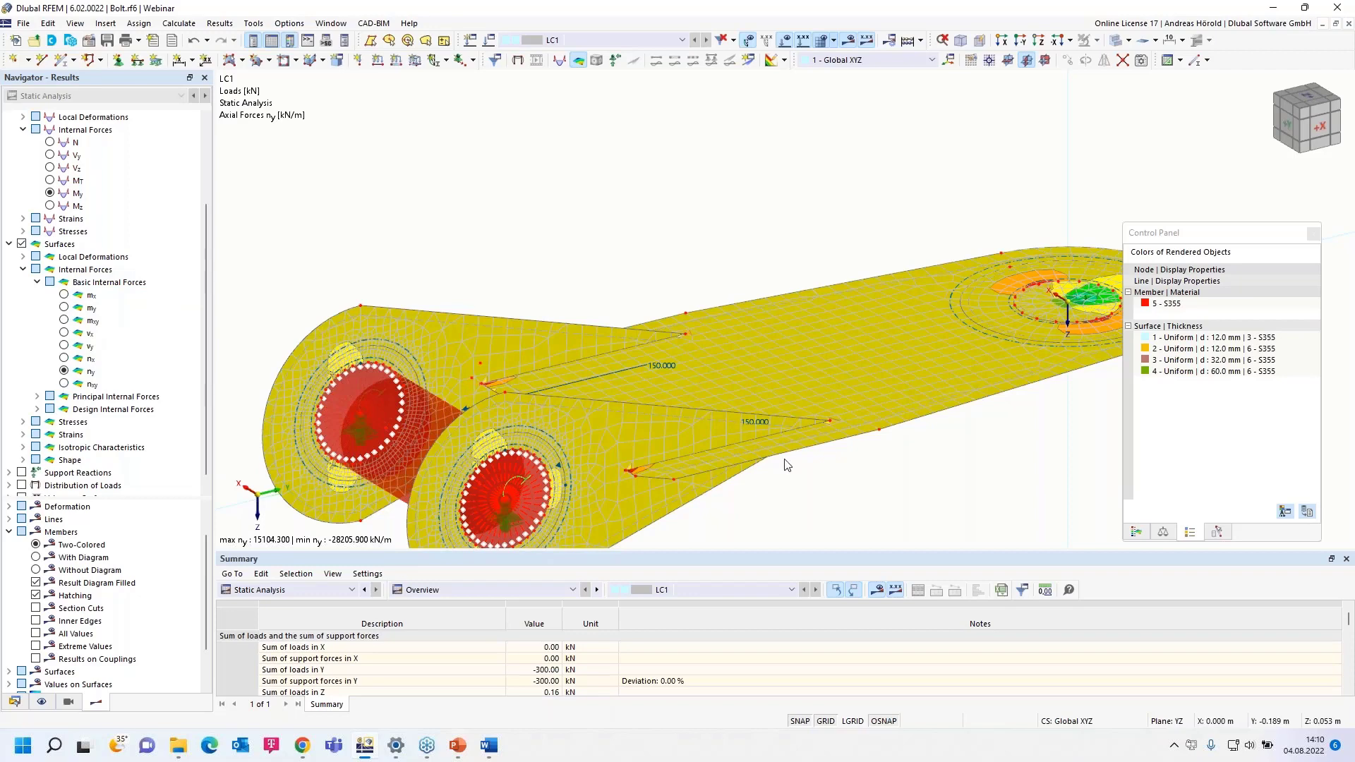
pyautogui.moveTo(780, 459); pyautogui.dragTo(807, 353, button='middle')
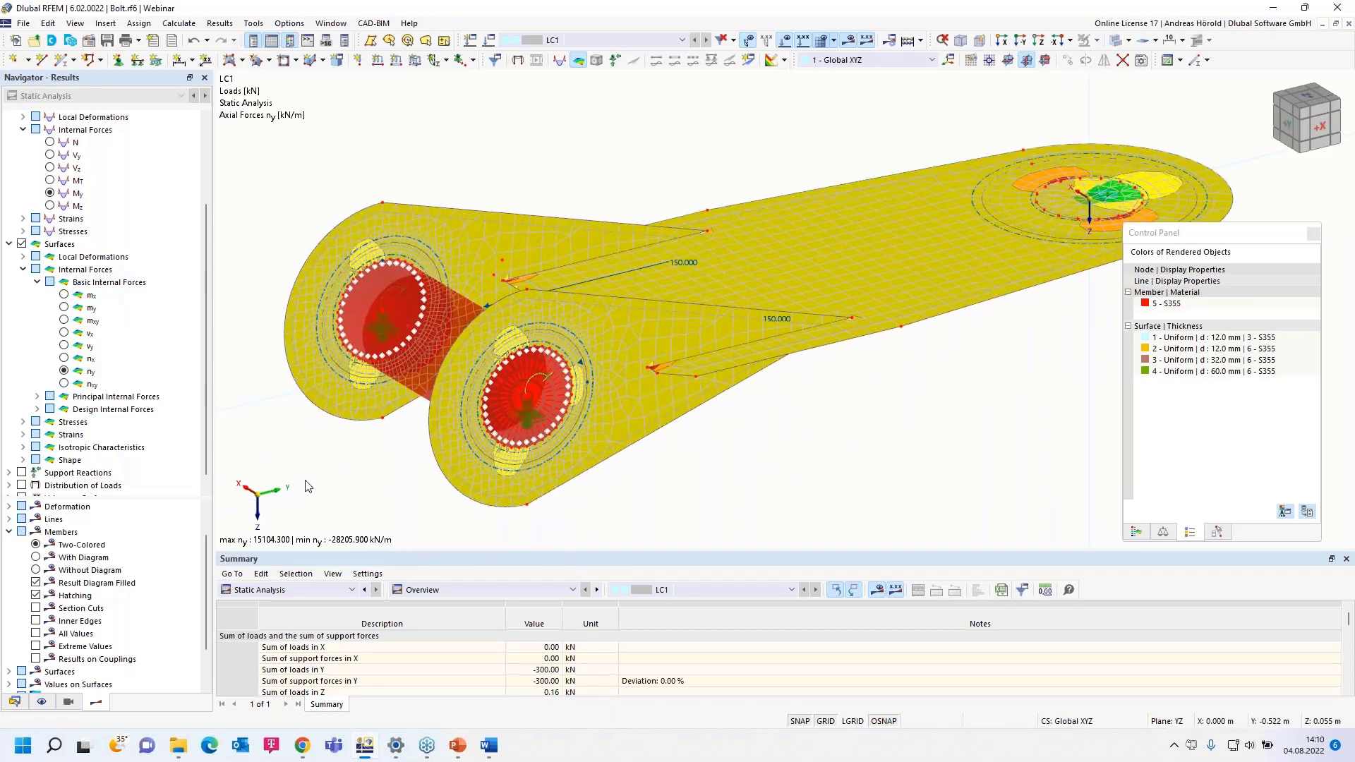
pyautogui.moveTo(872, 414); pyautogui.dragTo(804, 446, button='middle')
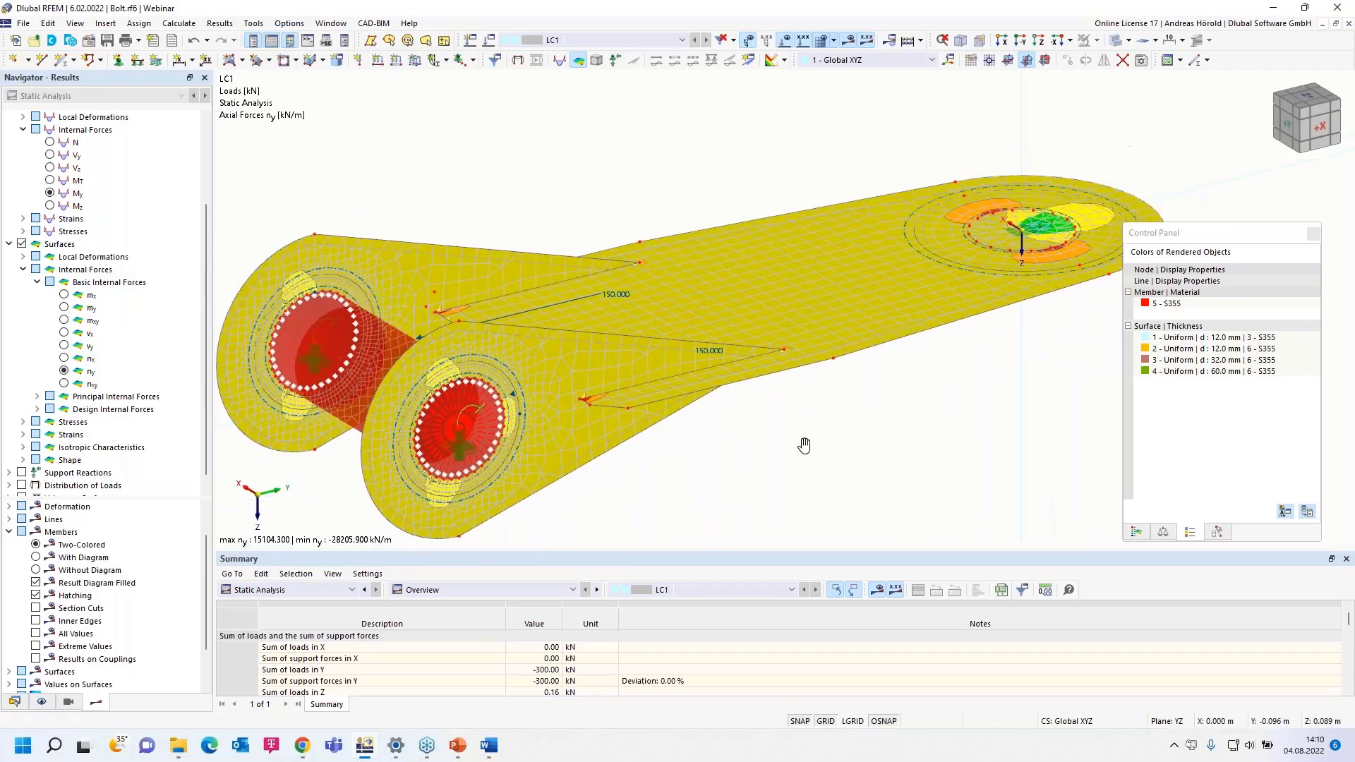
pyautogui.scroll(5, 896, 320)
pyautogui.click(1136, 532)
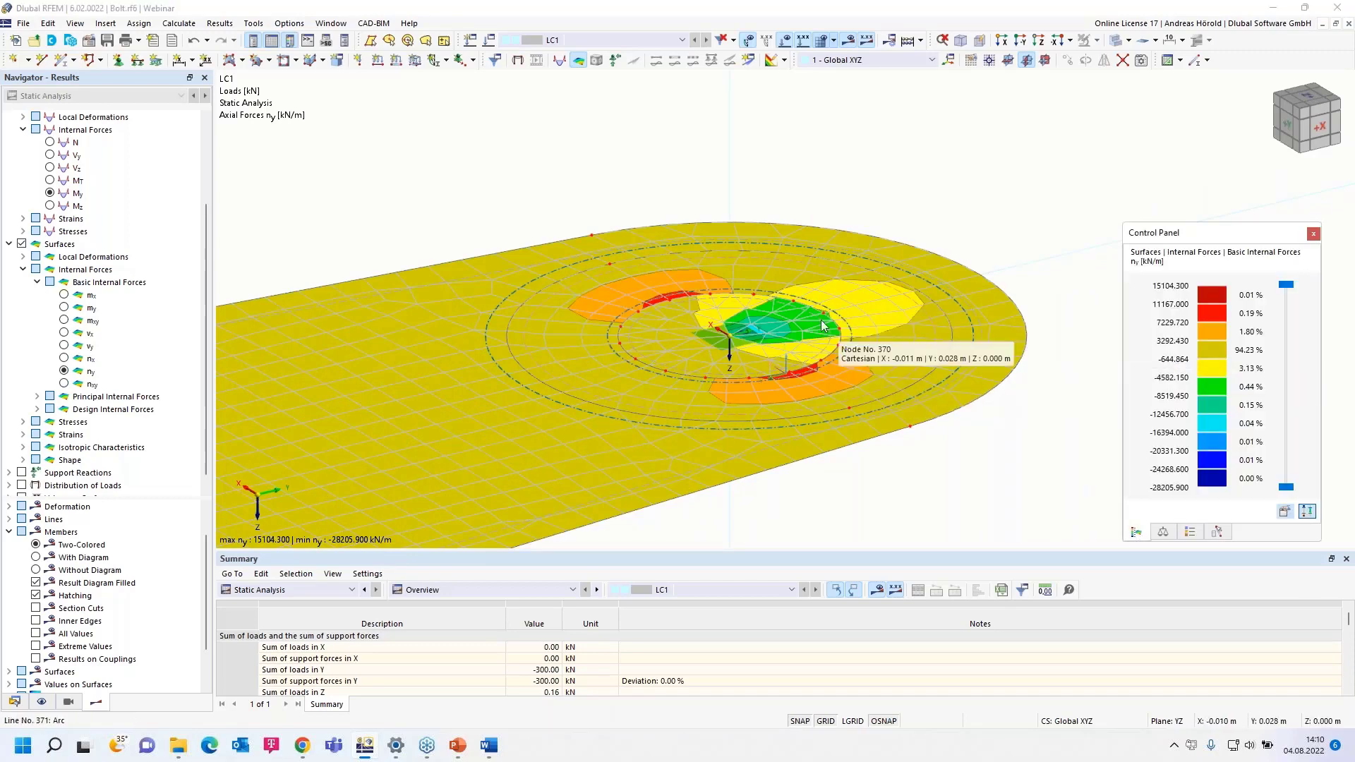
# Isolate the surface filling the opening to examine its ny distribution, and restore the visibility of the full model.
pyautogui.click(1097, 41)
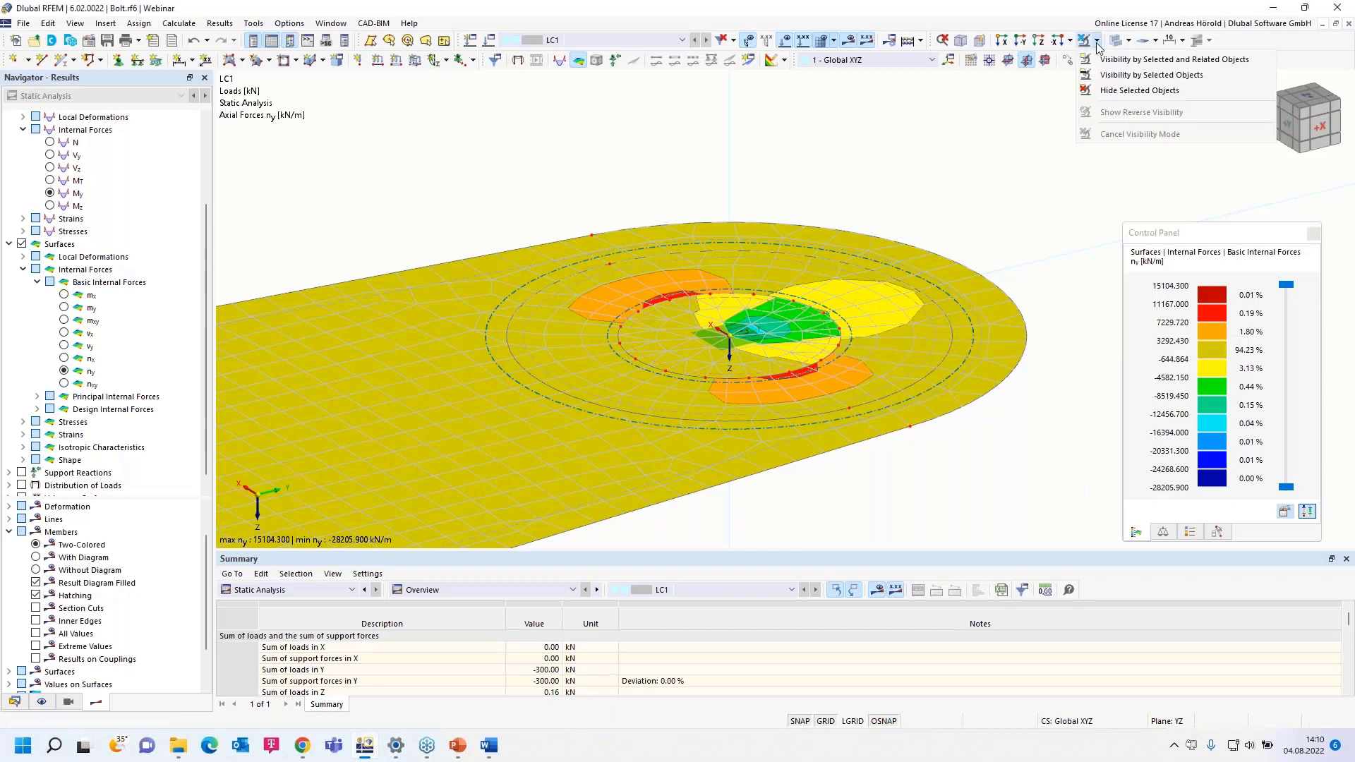
pyautogui.click(1109, 78)
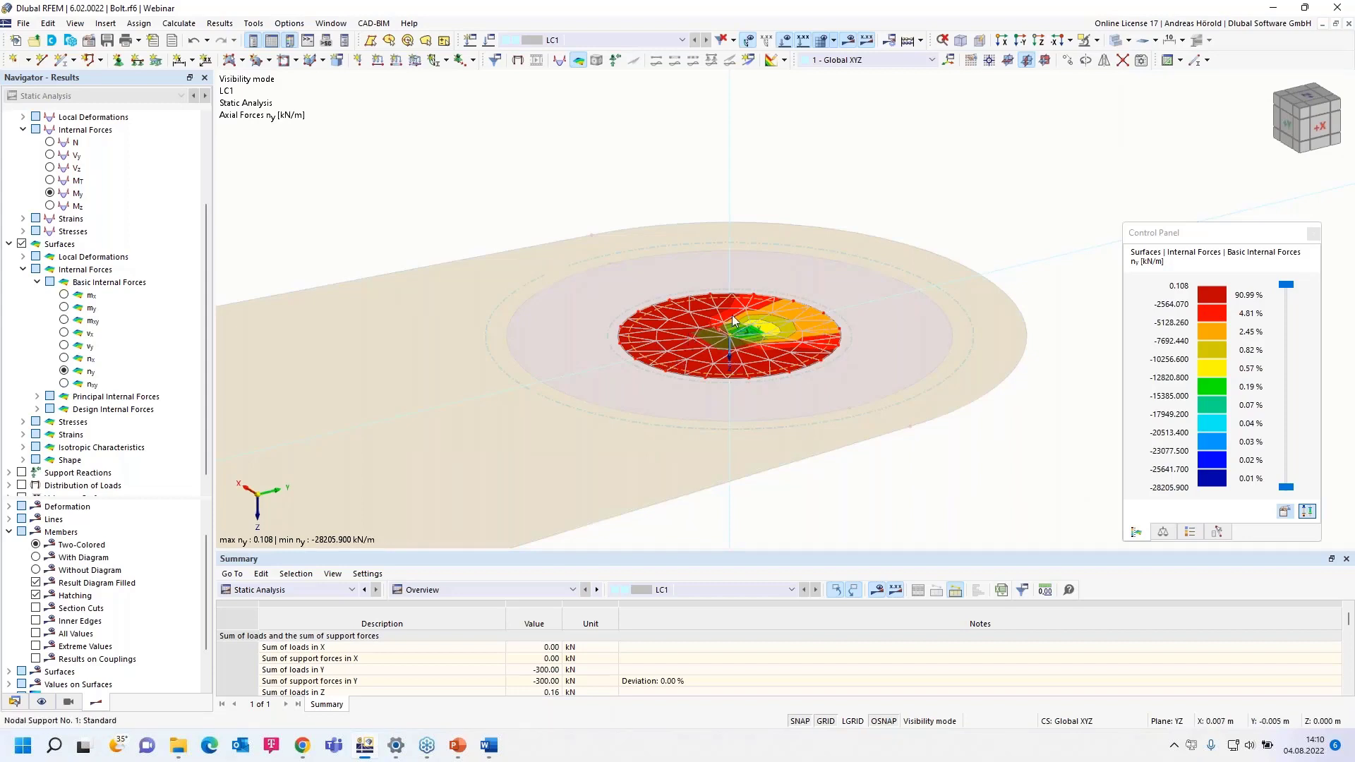
pyautogui.moveTo(697, 357)
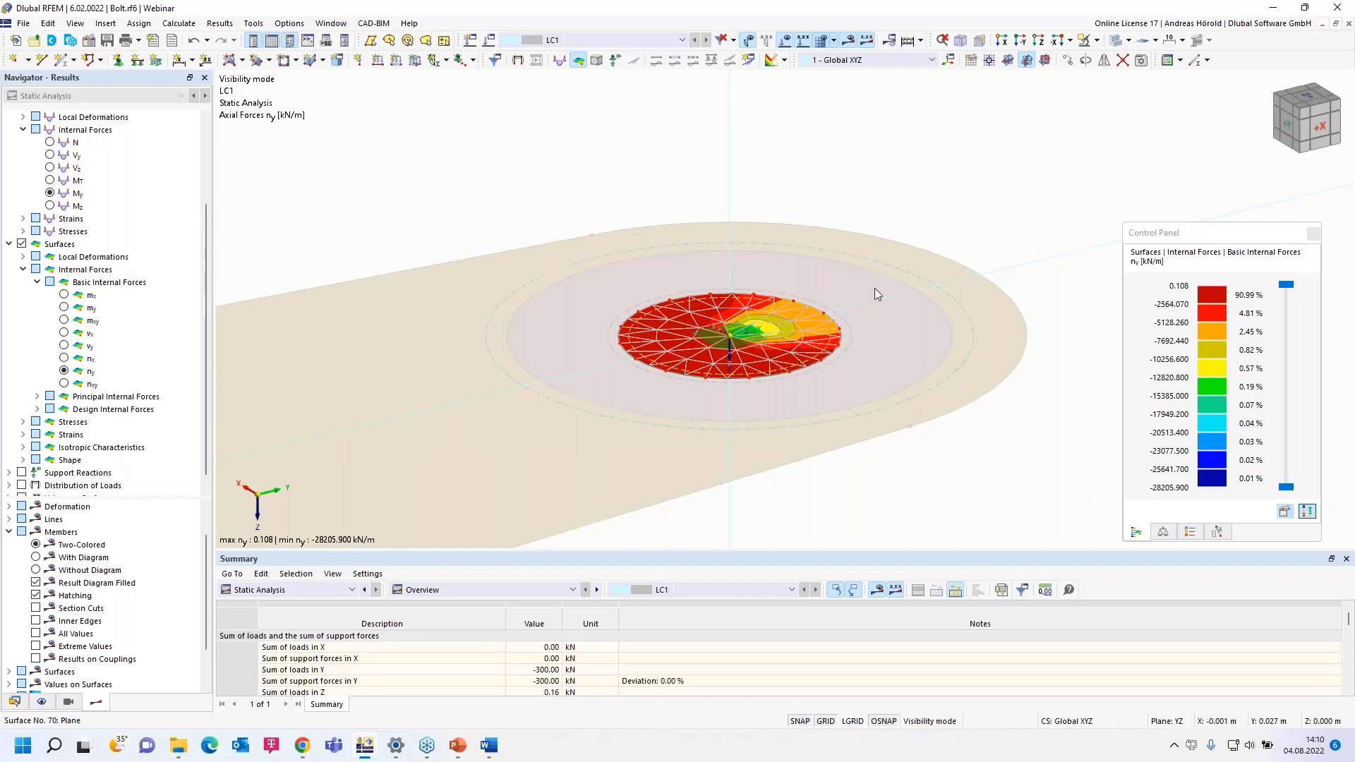
pyautogui.click(1096, 40)
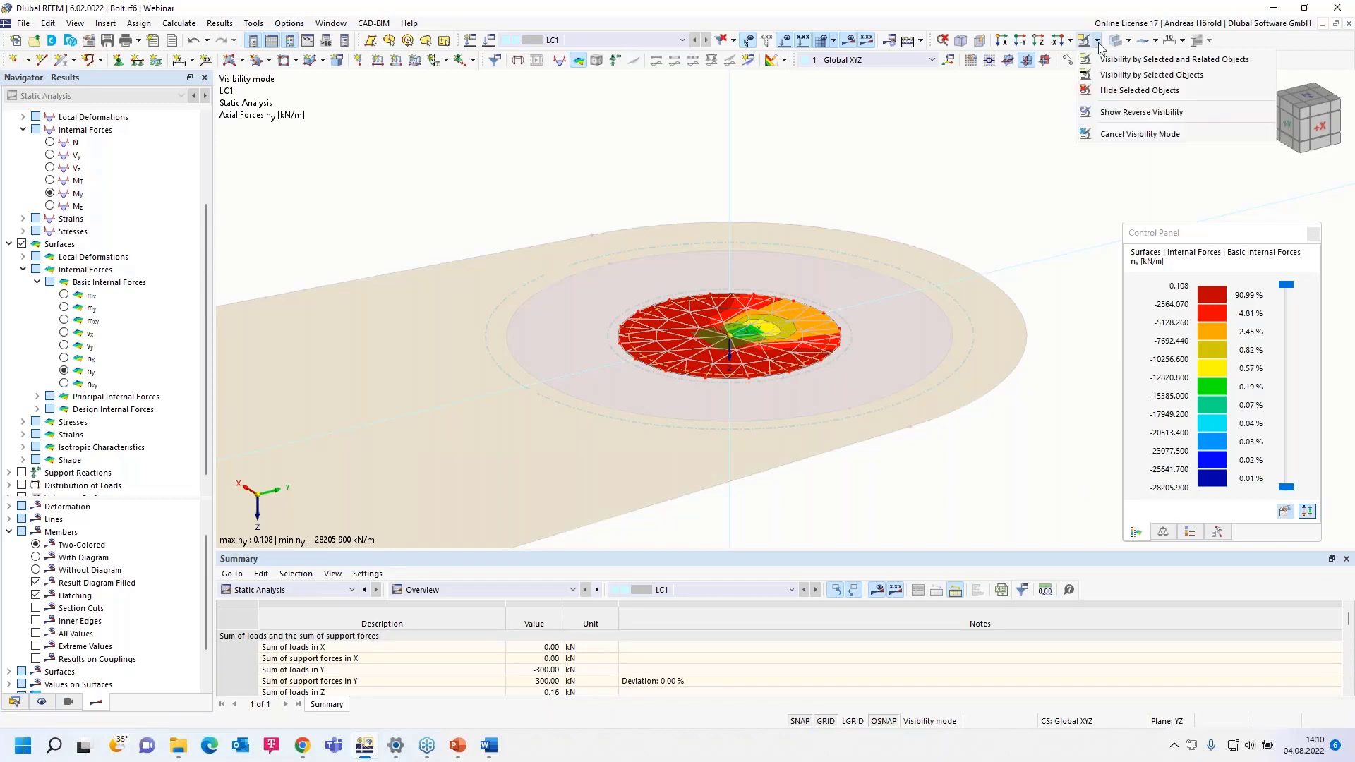
pyautogui.click(1139, 134)
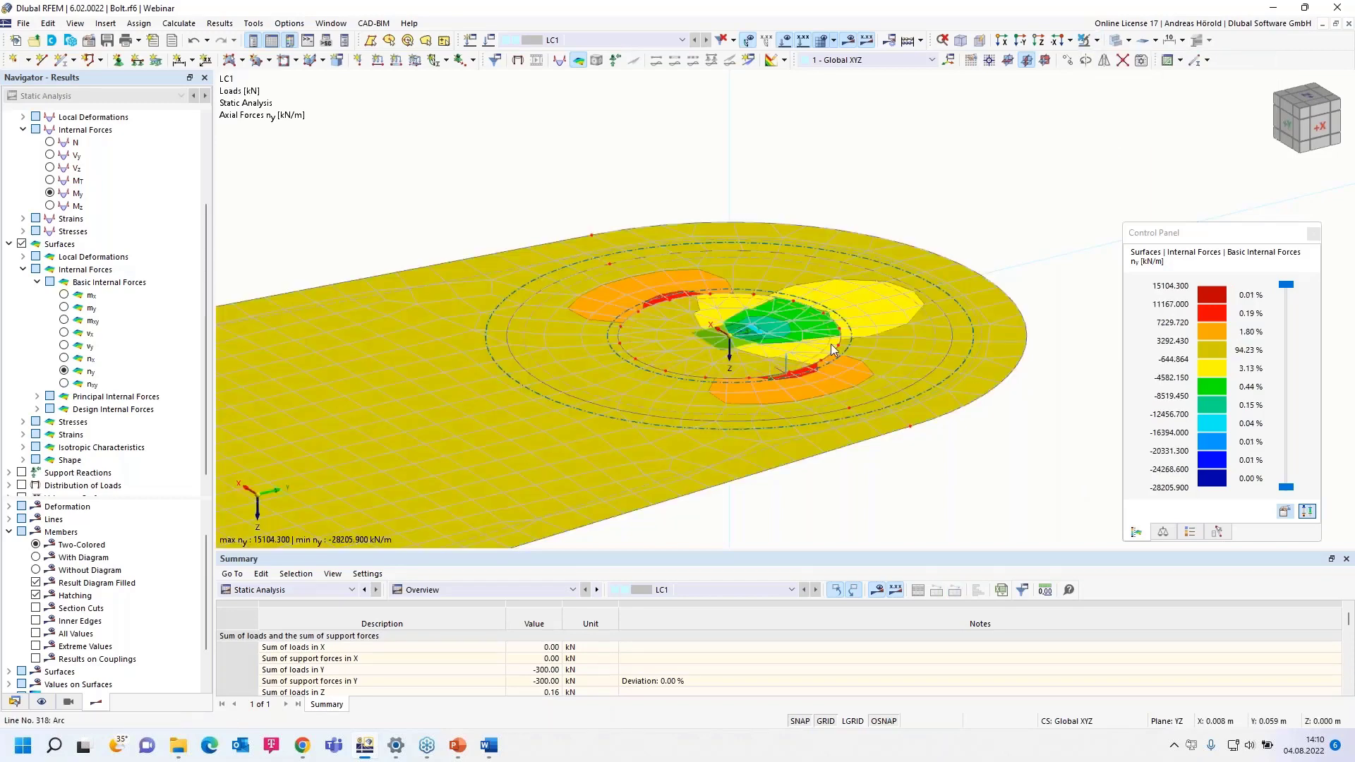
# Examine the ny distribution around the two bolt openings at the forked end, with the bolt and spokes shown as lines.
pyautogui.scroll(-3, 743, 435)
pyautogui.moveTo(608, 443); pyautogui.dragTo(926, 297, button='middle')
pyautogui.moveTo(470, 405); pyautogui.dragTo(894, 291, button='middle')
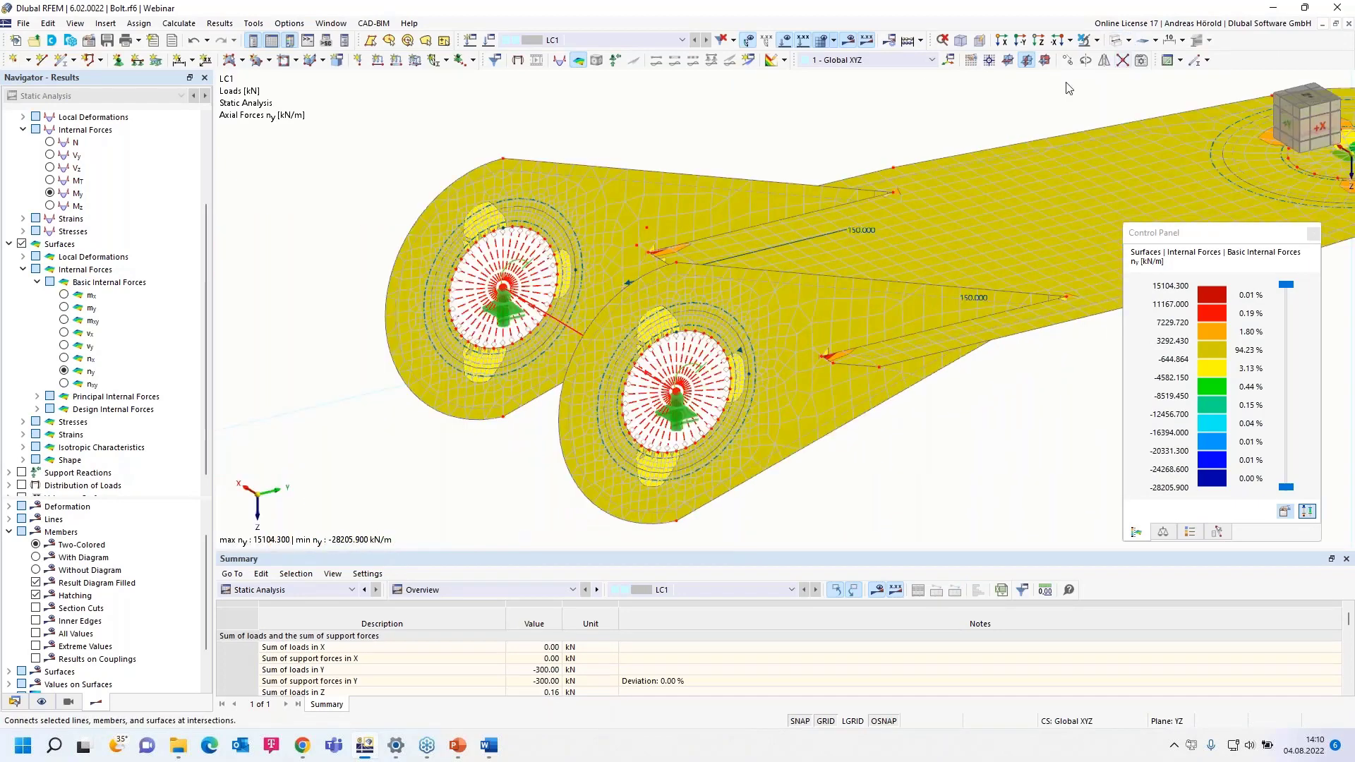
# Replace the surface results with the axial force N on the members, including the results on couplings.
pyautogui.scroll(4, 509, 290)
pyautogui.scroll(-2, 510, 290)
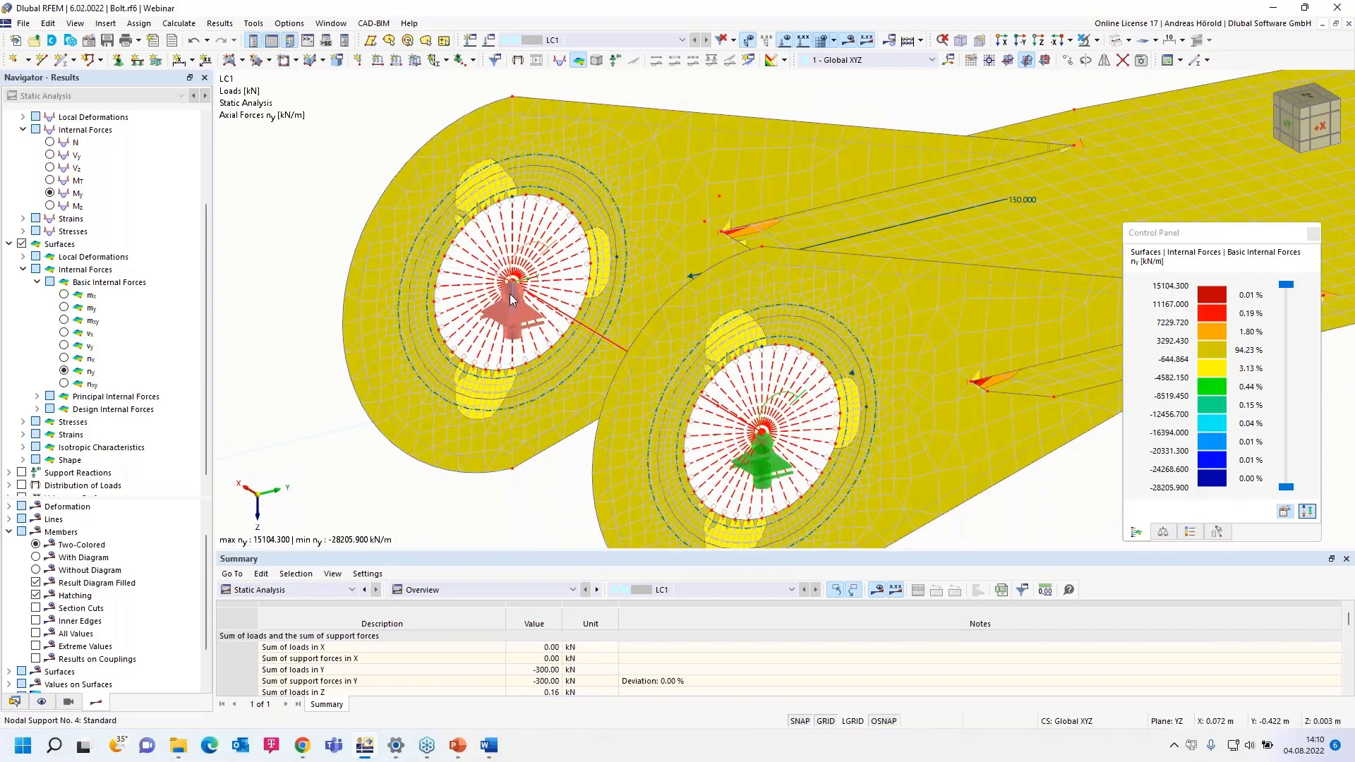
pyautogui.click(22, 244)
pyautogui.scroll(3, 35, 254)
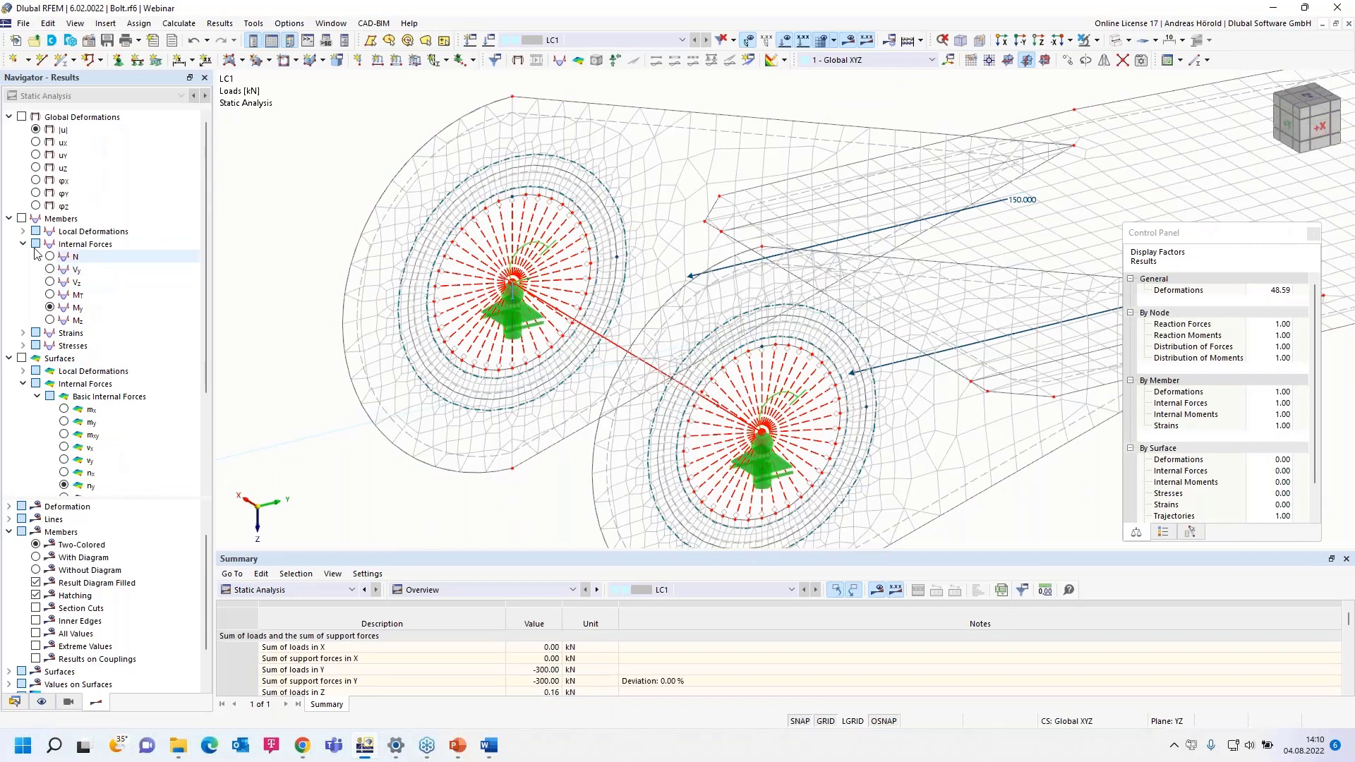
pyautogui.click(21, 219)
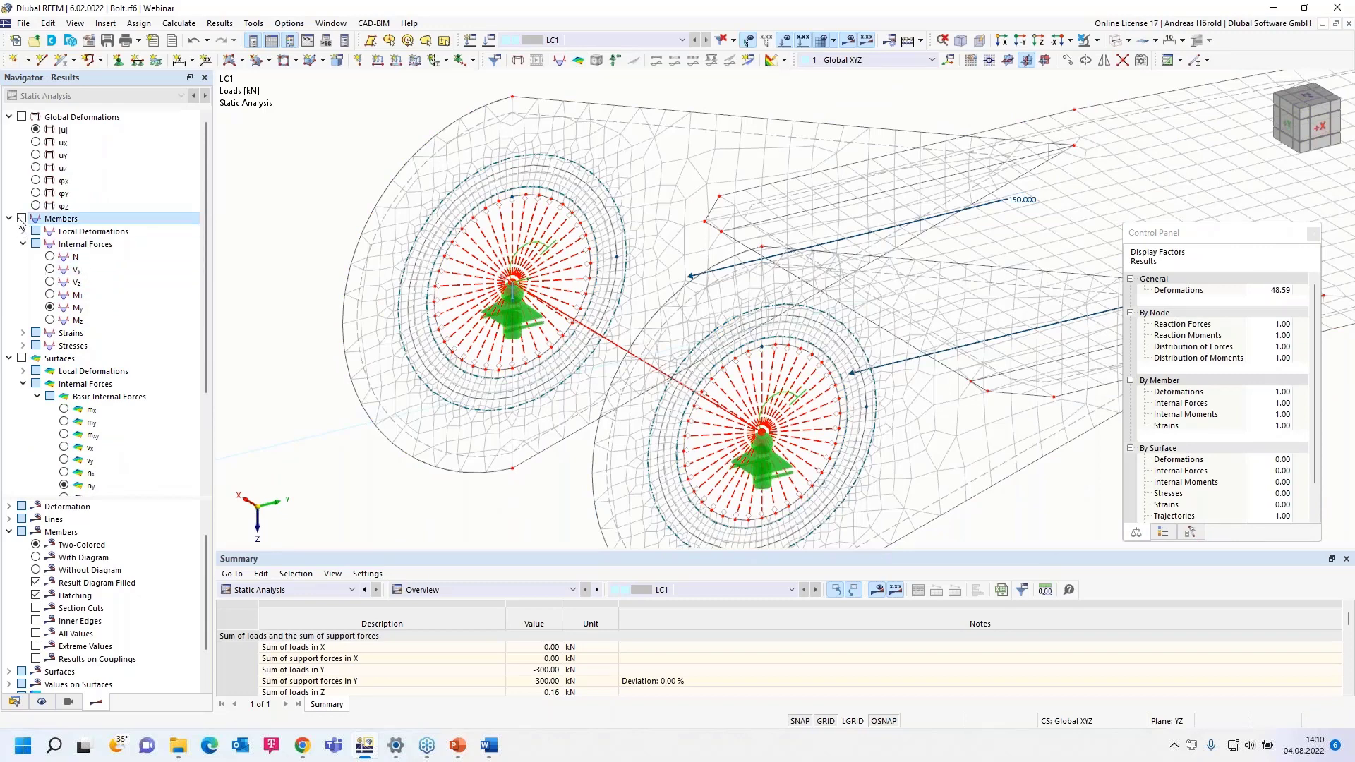
pyautogui.click(52, 259)
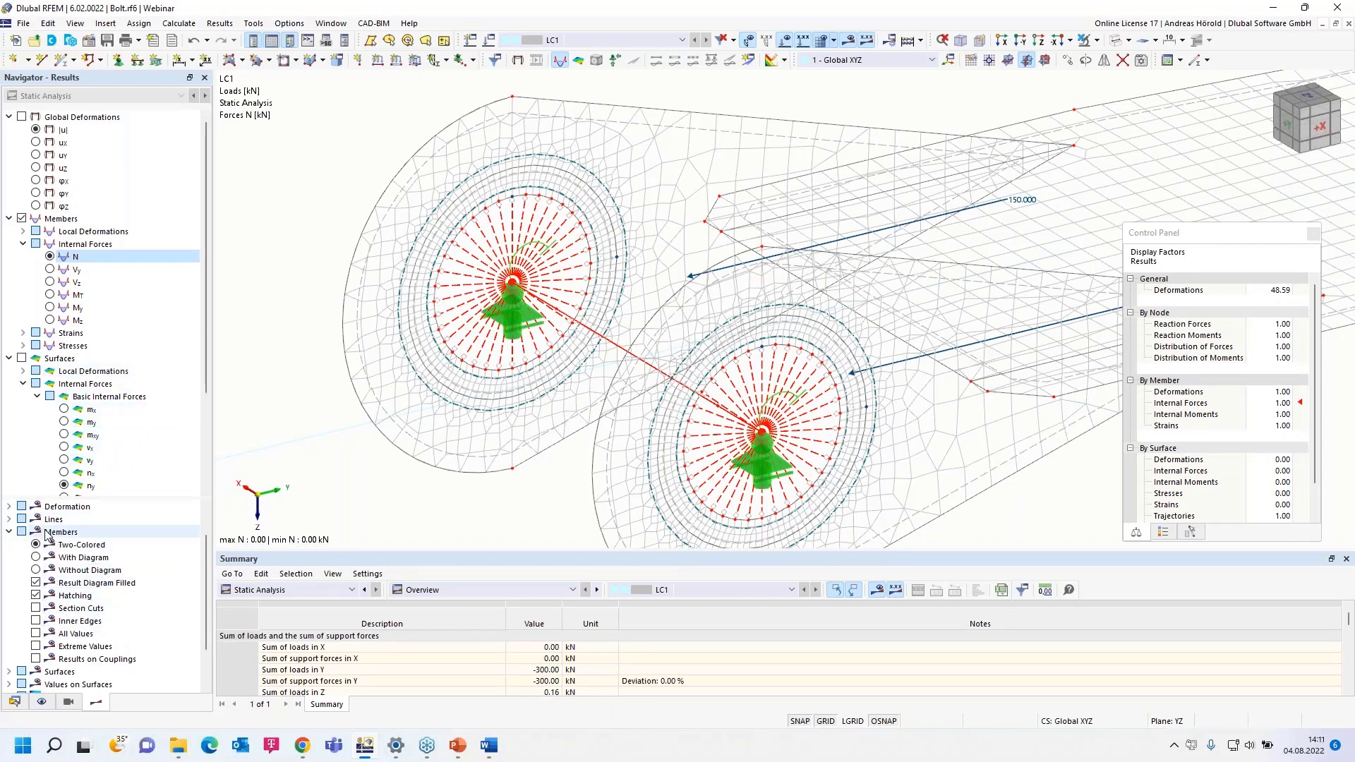
pyautogui.scroll(-2, 46, 534)
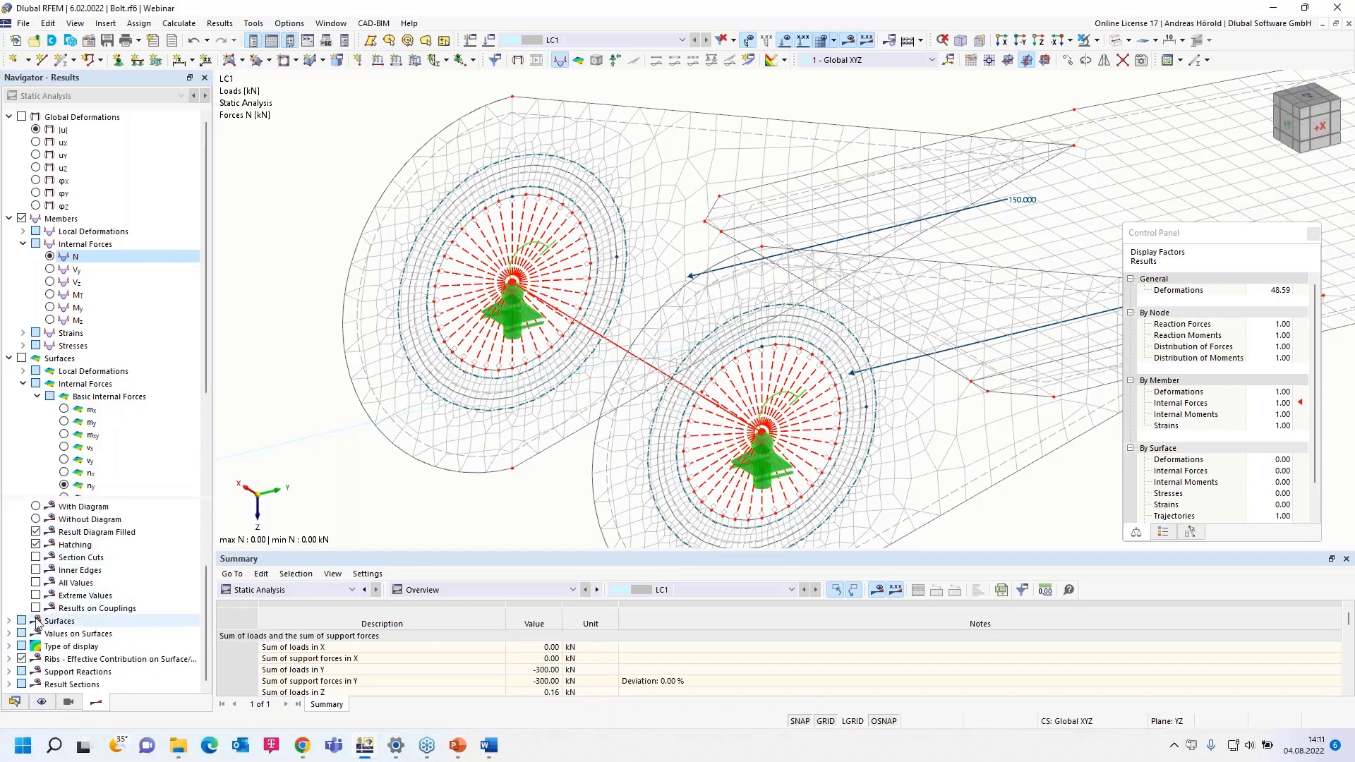
pyautogui.click(36, 609)
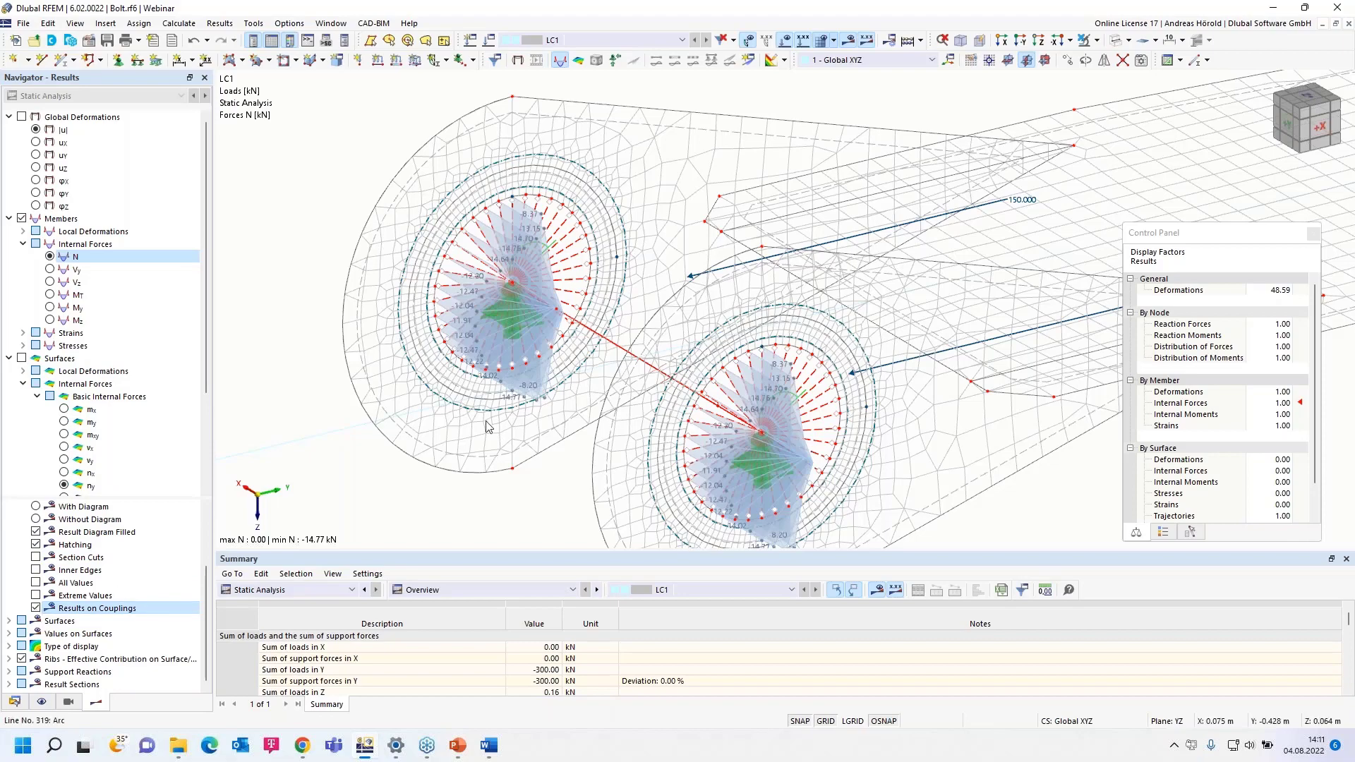
# Examine the axial force N distribution on the spokes of the two bolt openings from several directions.
pyautogui.scroll(5, 525, 346)
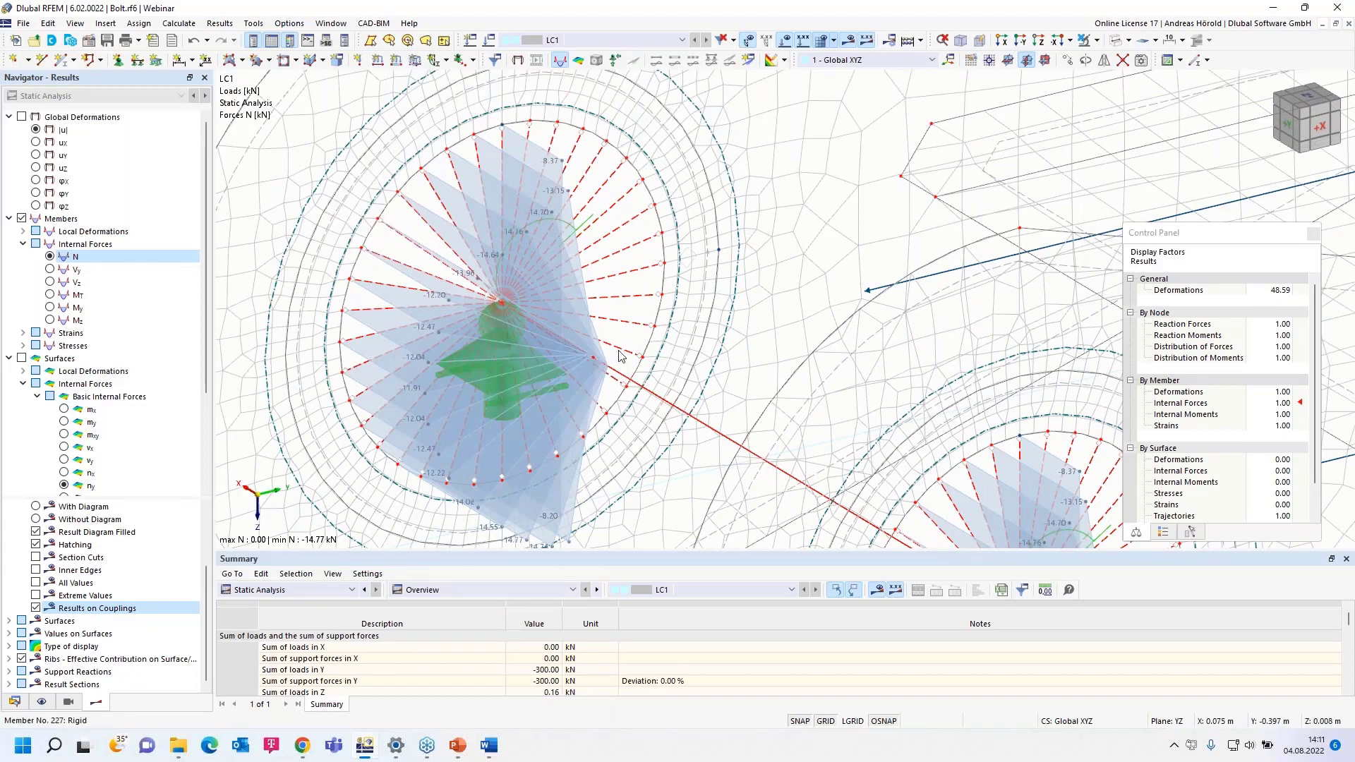
pyautogui.keyDown('ctrl'); pyautogui.moveTo(592, 393); pyautogui.dragTo(787, 418, button='middle'); pyautogui.keyUp('ctrl')
pyautogui.scroll(-4, 910, 371)
pyautogui.keyDown('ctrl'); pyautogui.moveTo(671, 465); pyautogui.dragTo(888, 391, button='middle'); pyautogui.keyUp('ctrl')
pyautogui.moveTo(438, 381); pyautogui.dragTo(935, 527, button='middle')
pyautogui.keyDown('ctrl'); pyautogui.moveTo(711, 515); pyautogui.dragTo(924, 416, button='middle'); pyautogui.keyUp('ctrl')
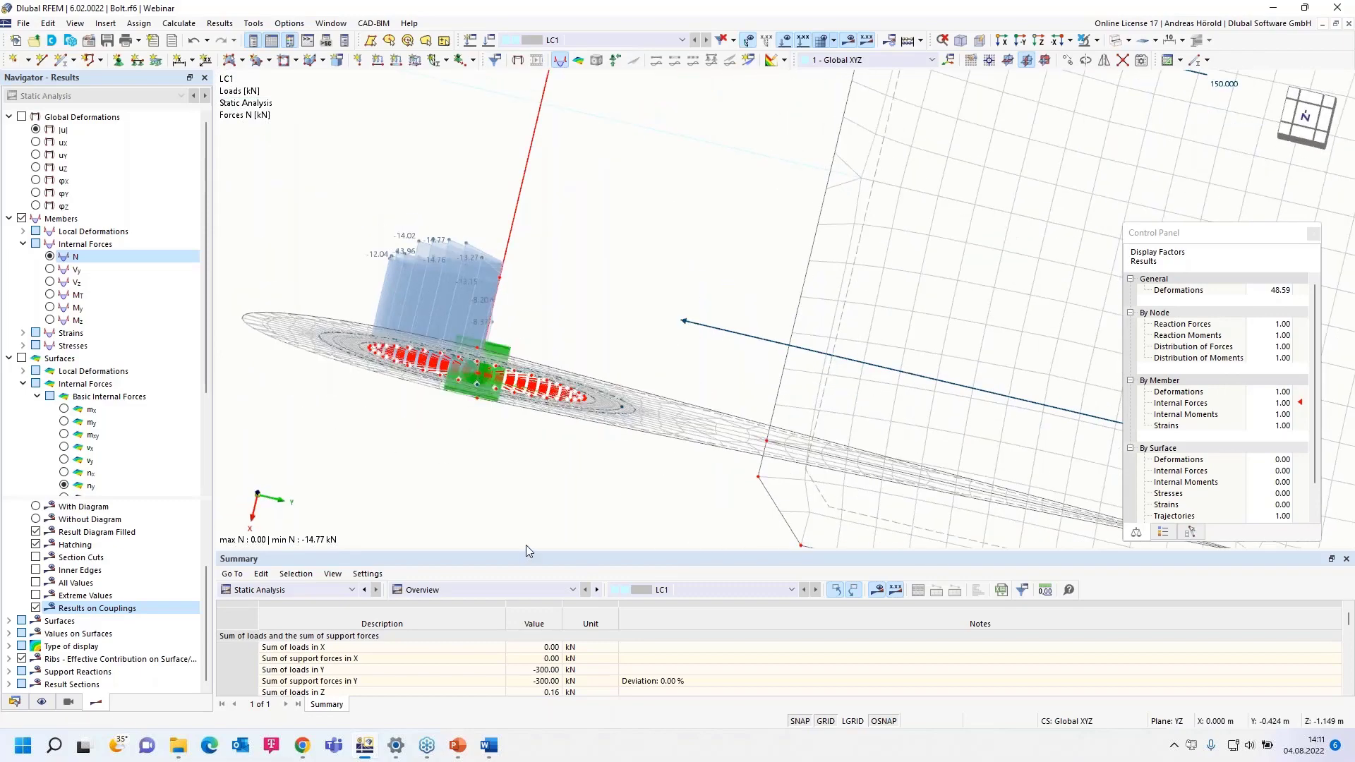
pyautogui.keyDown('ctrl'); pyautogui.moveTo(535, 529); pyautogui.dragTo(686, 332, button='middle'); pyautogui.keyUp('ctrl')
pyautogui.scroll(-5, 688, 330)
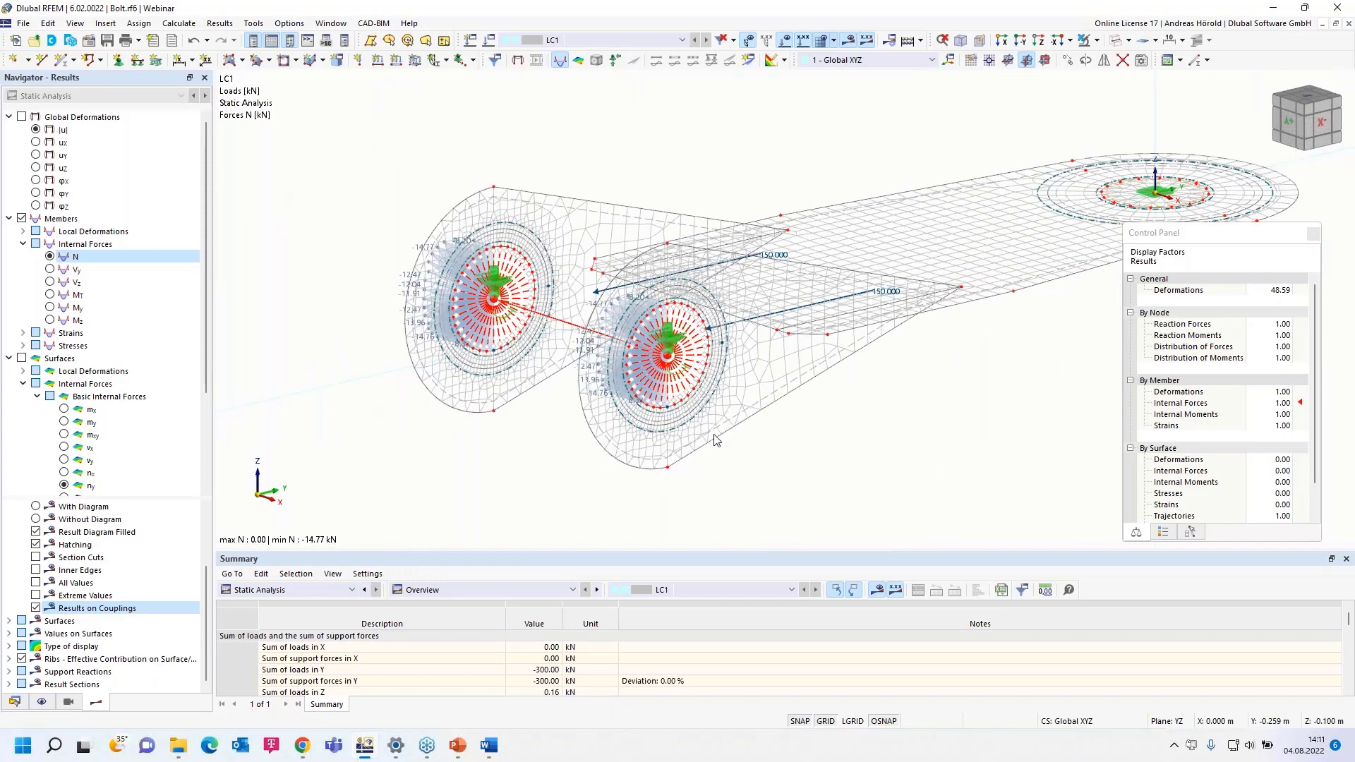
pyautogui.moveTo(943, 422); pyautogui.dragTo(832, 434, button='middle')
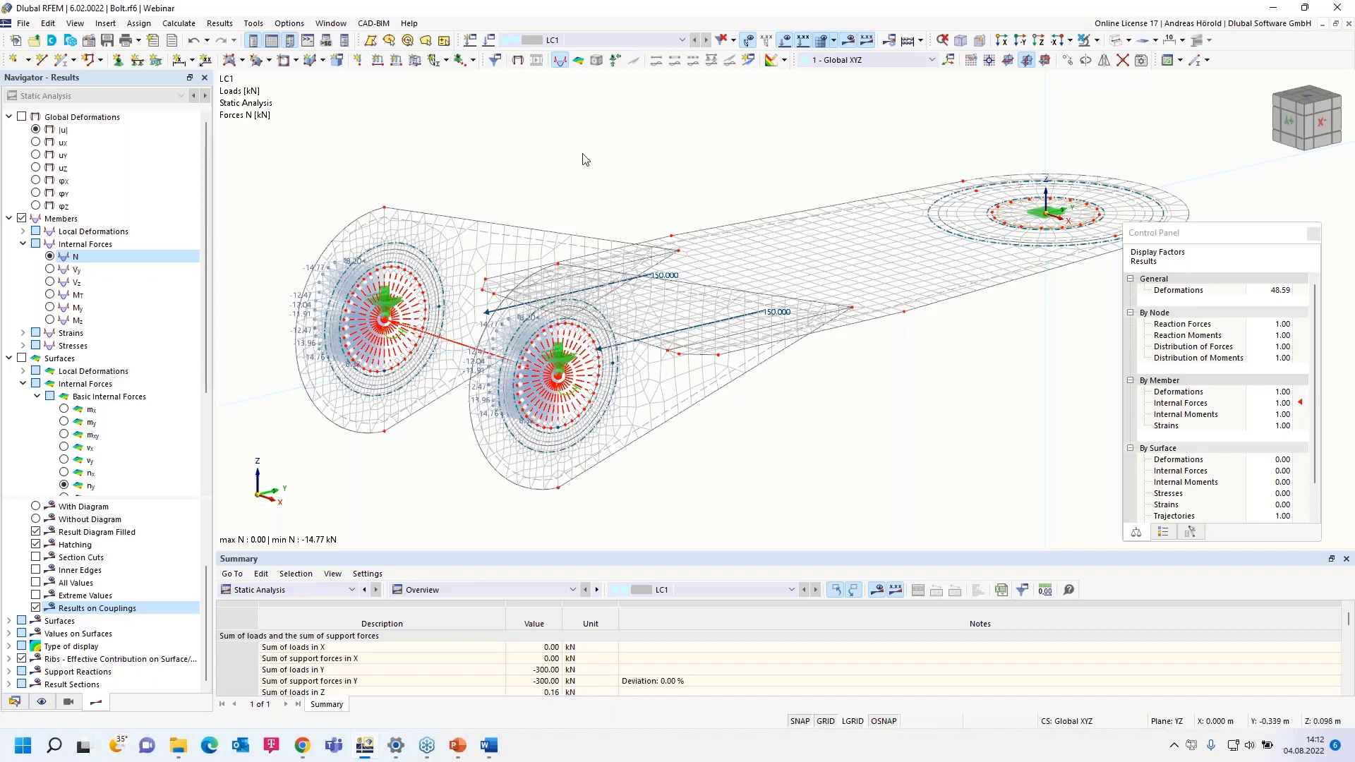
# Try the program's saving options for automatic saving to a backup copy and saving after calculation.
pyautogui.click(286, 24)
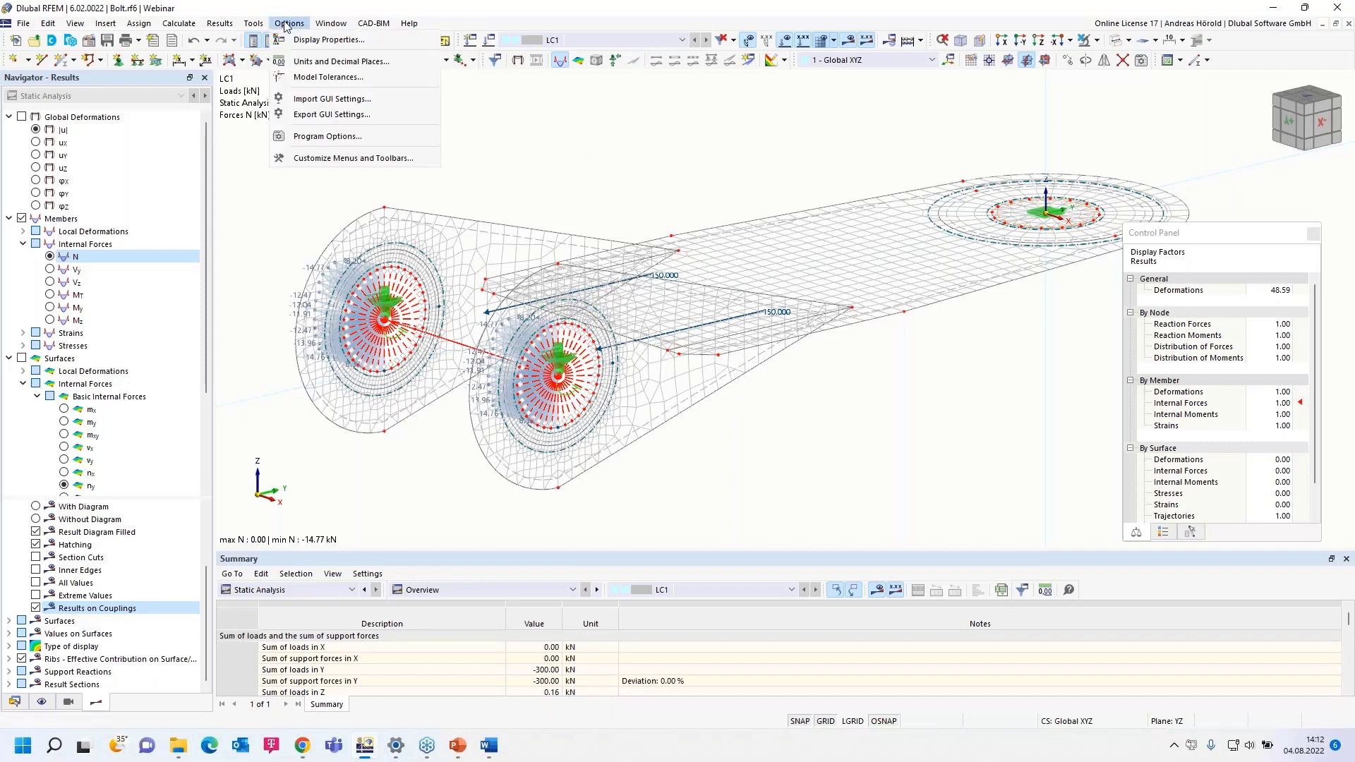
pyautogui.click(331, 135)
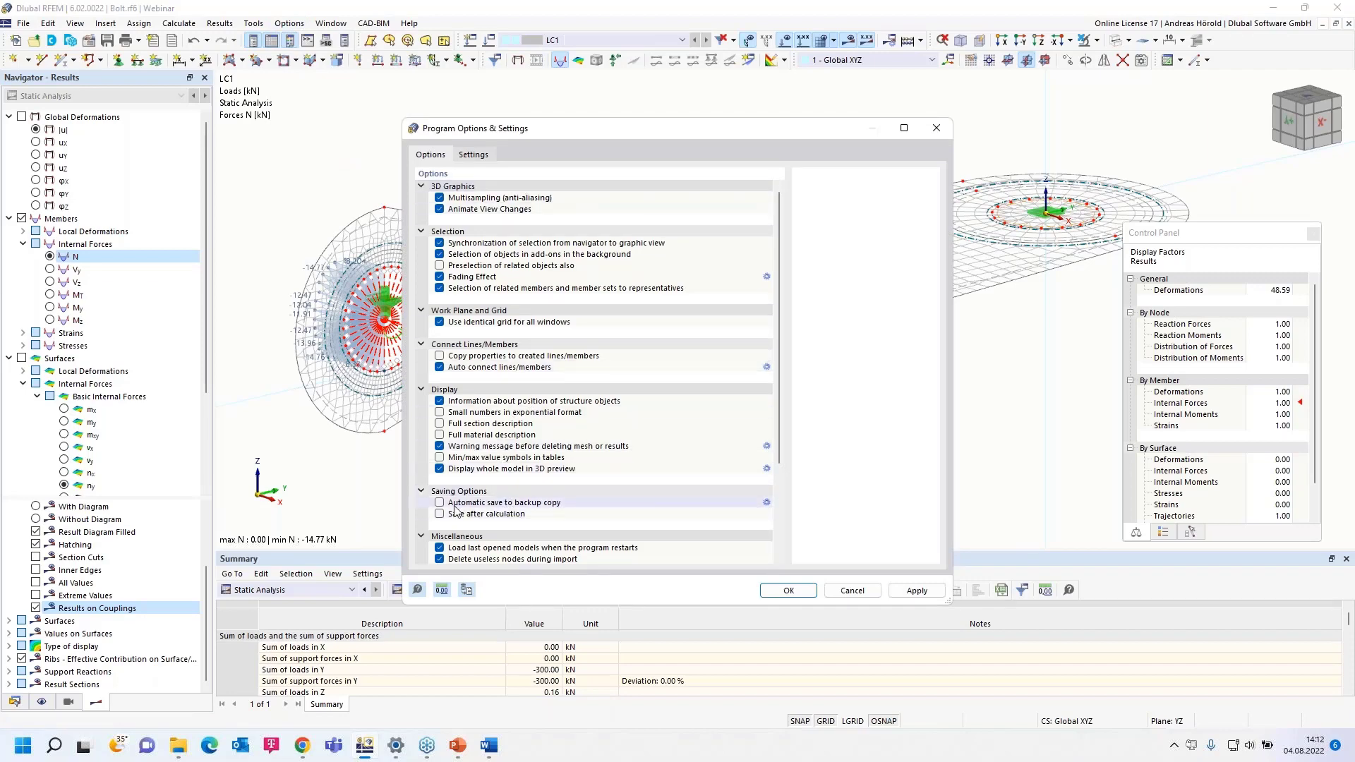
pyautogui.click(439, 503)
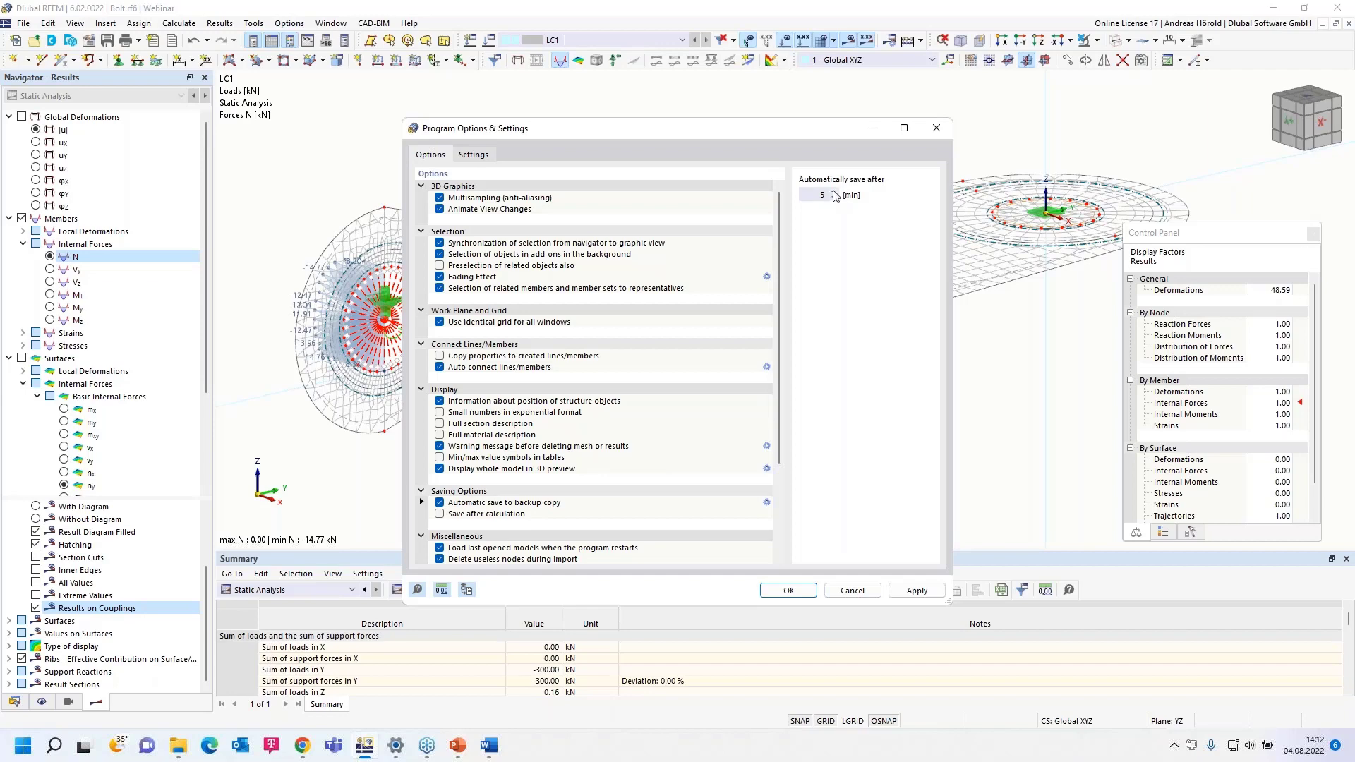
pyautogui.click(441, 516)
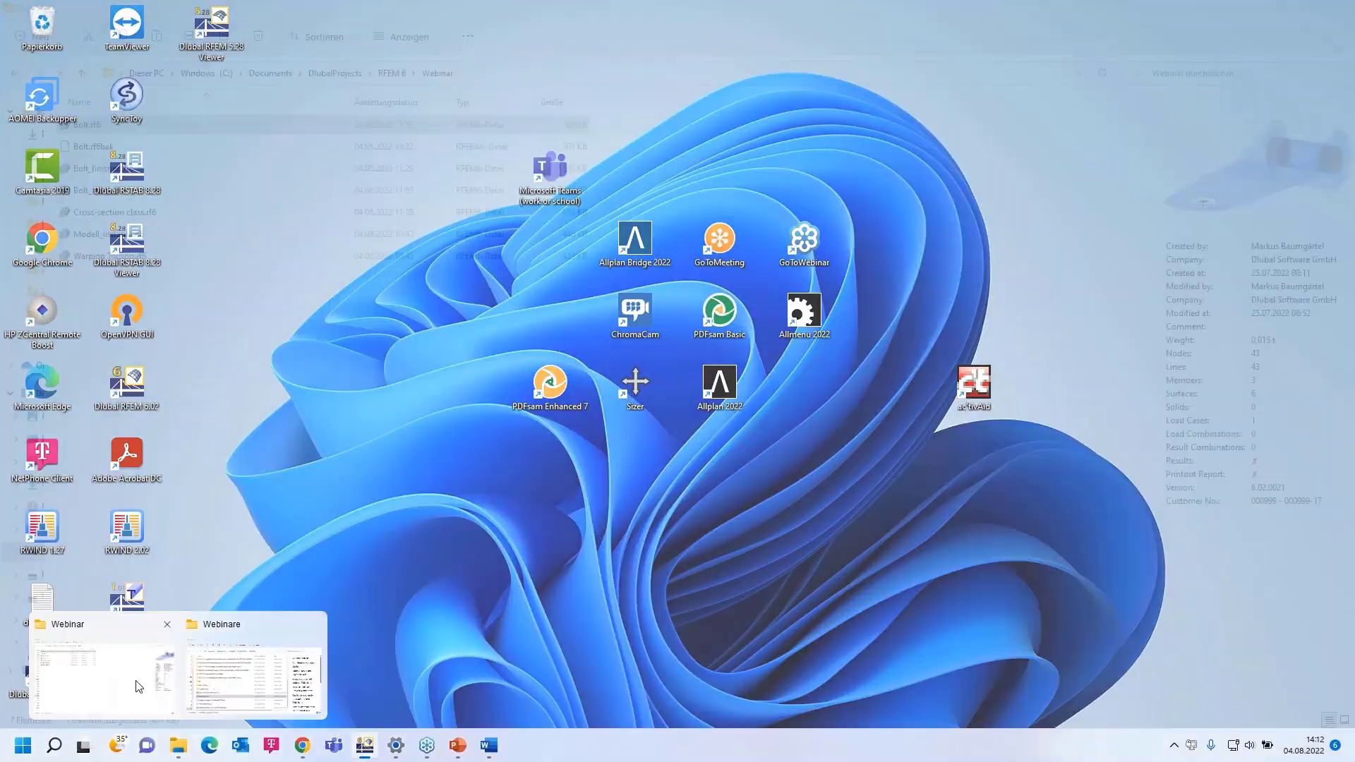
# Look up the backup file Bolt.rf6bak in the Webinar project folder, and discard the program option changes.
pyautogui.click(133, 681)
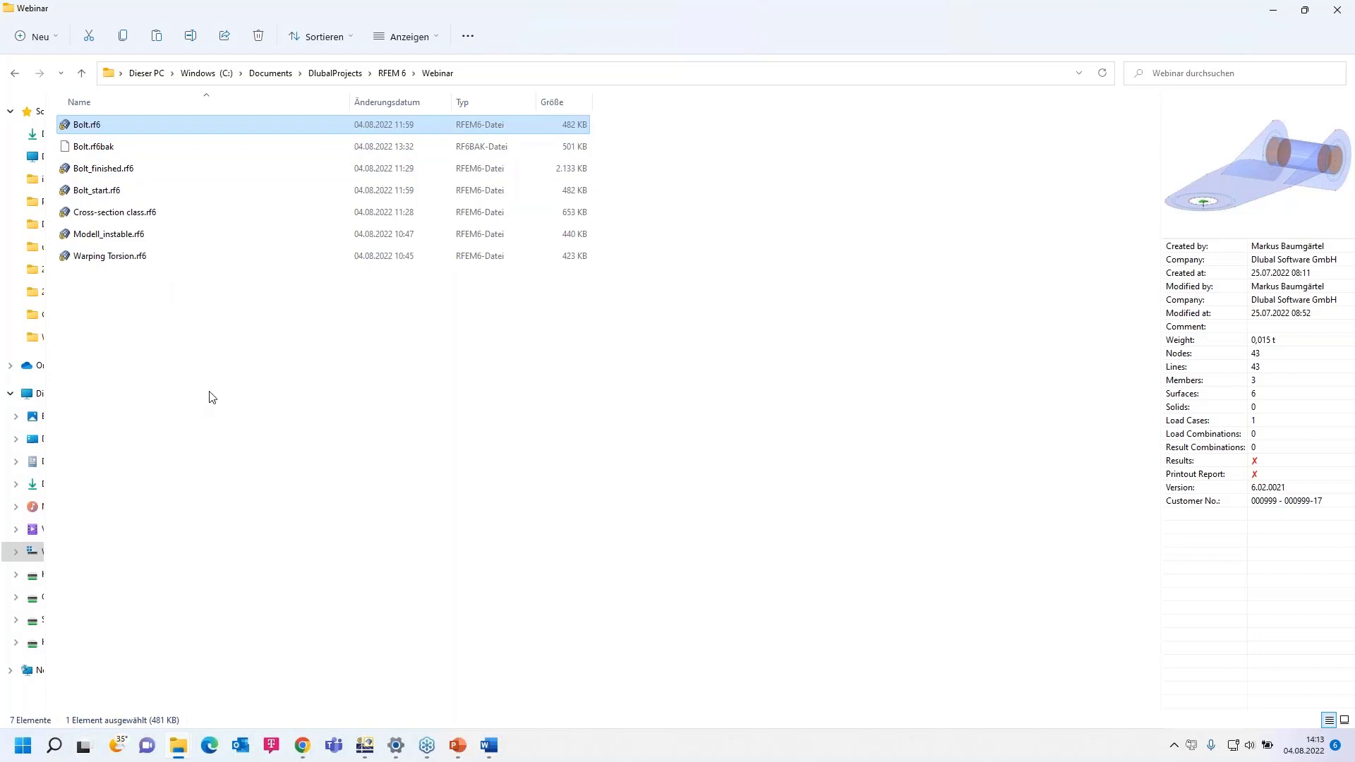
pyautogui.click(1274, 8)
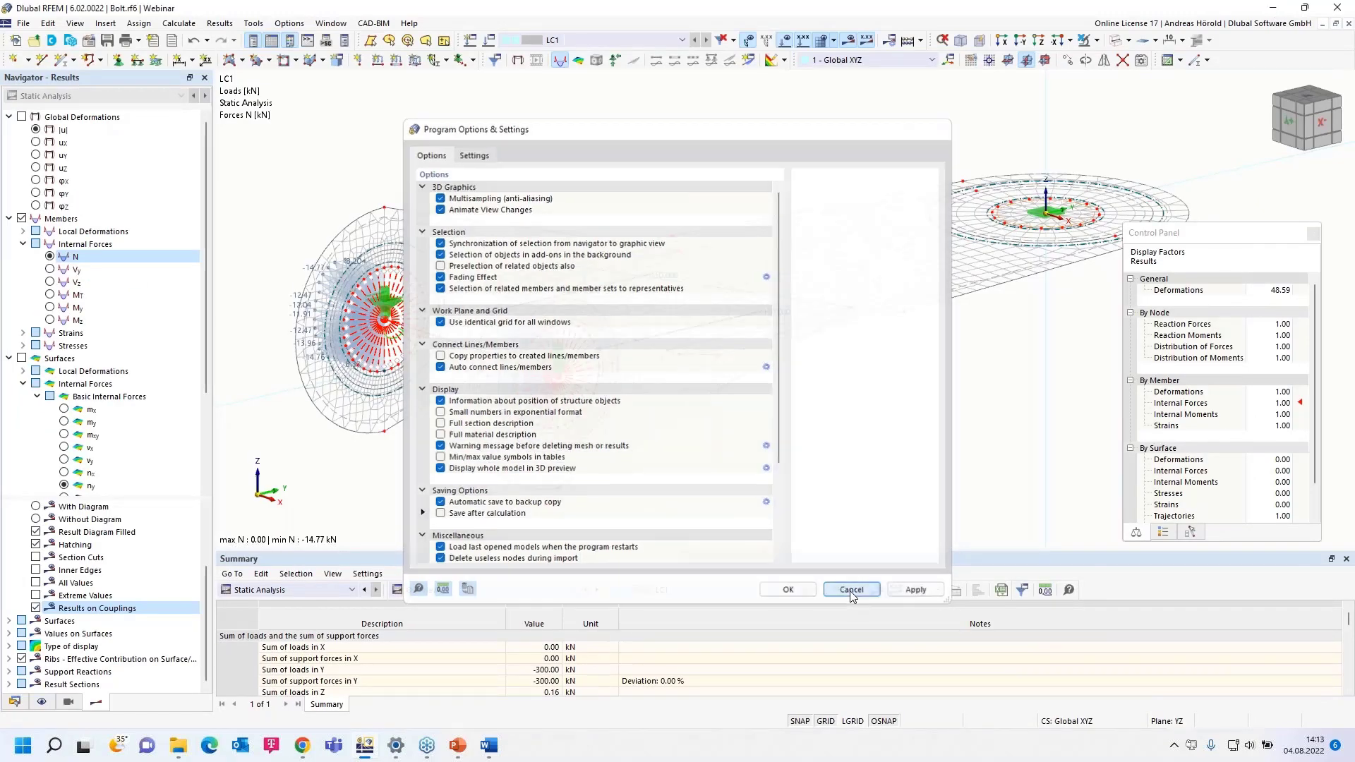
pyautogui.click(851, 593)
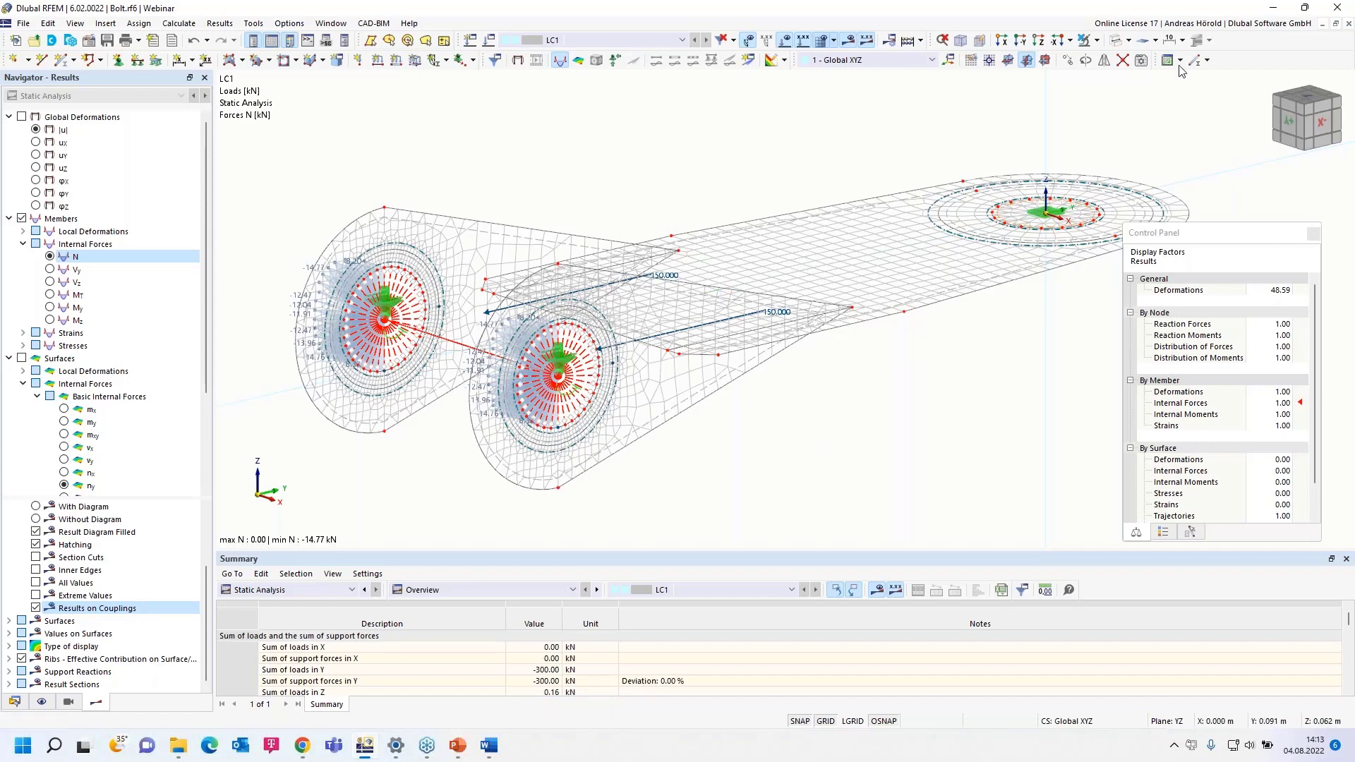
# Open the License Manager and review the licensed RFEM 6 products and add-ons.
pyautogui.click(1185, 25)
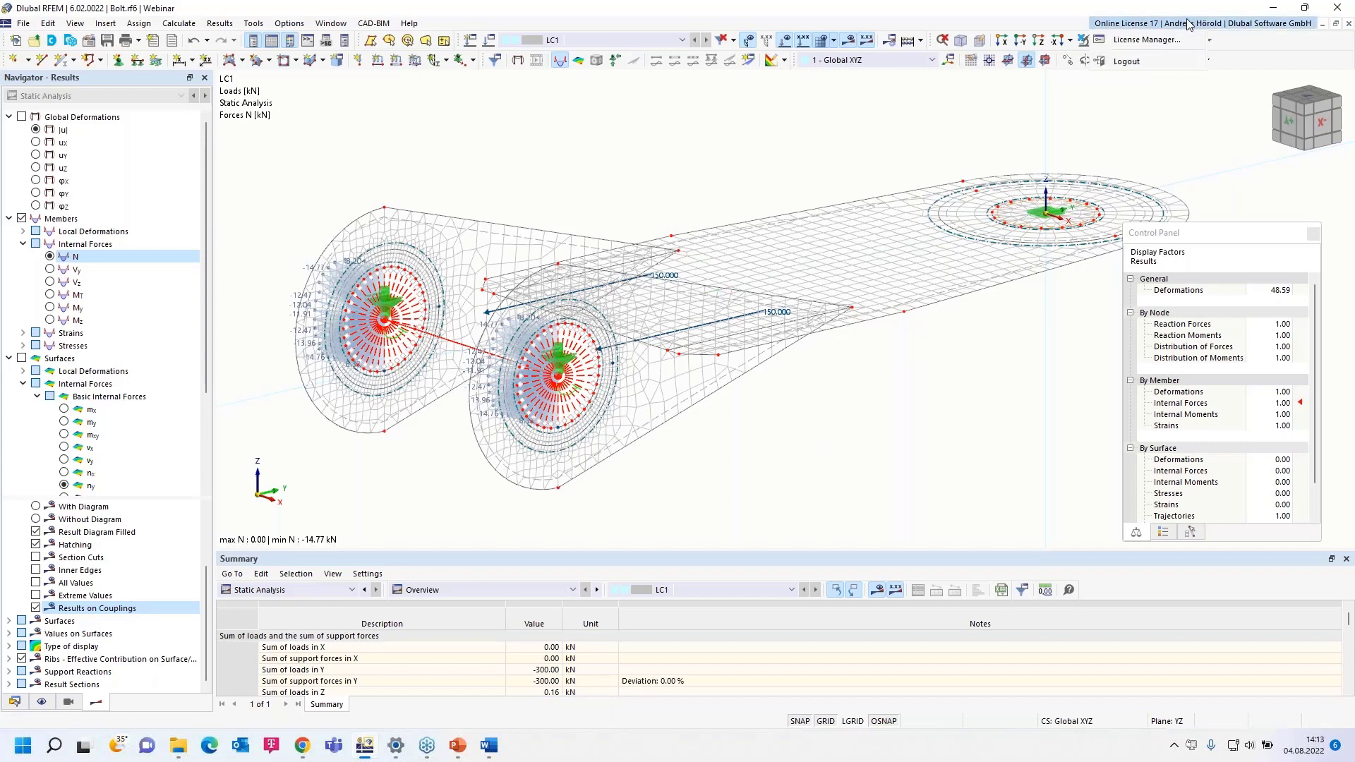
pyautogui.click(1163, 44)
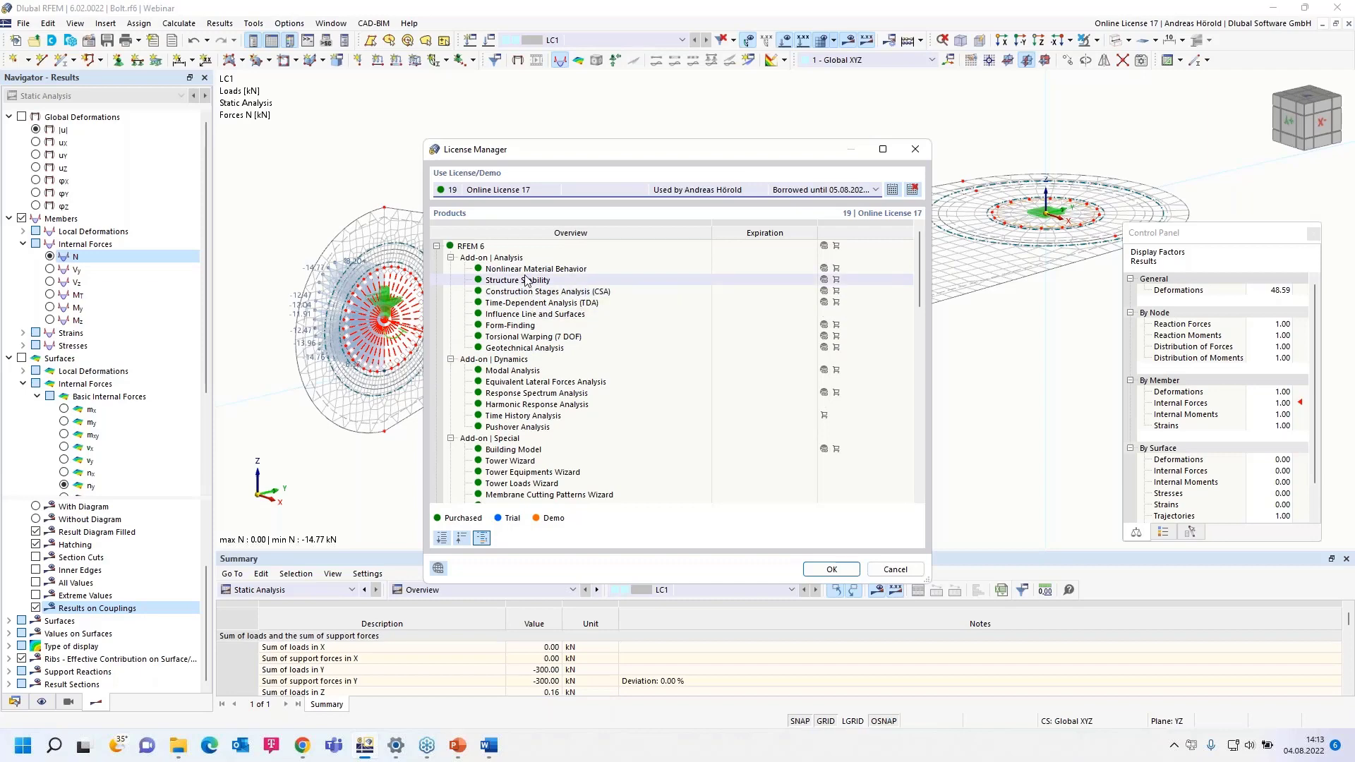
pyautogui.scroll(-3, 534, 278)
pyautogui.scroll(-5, 534, 278)
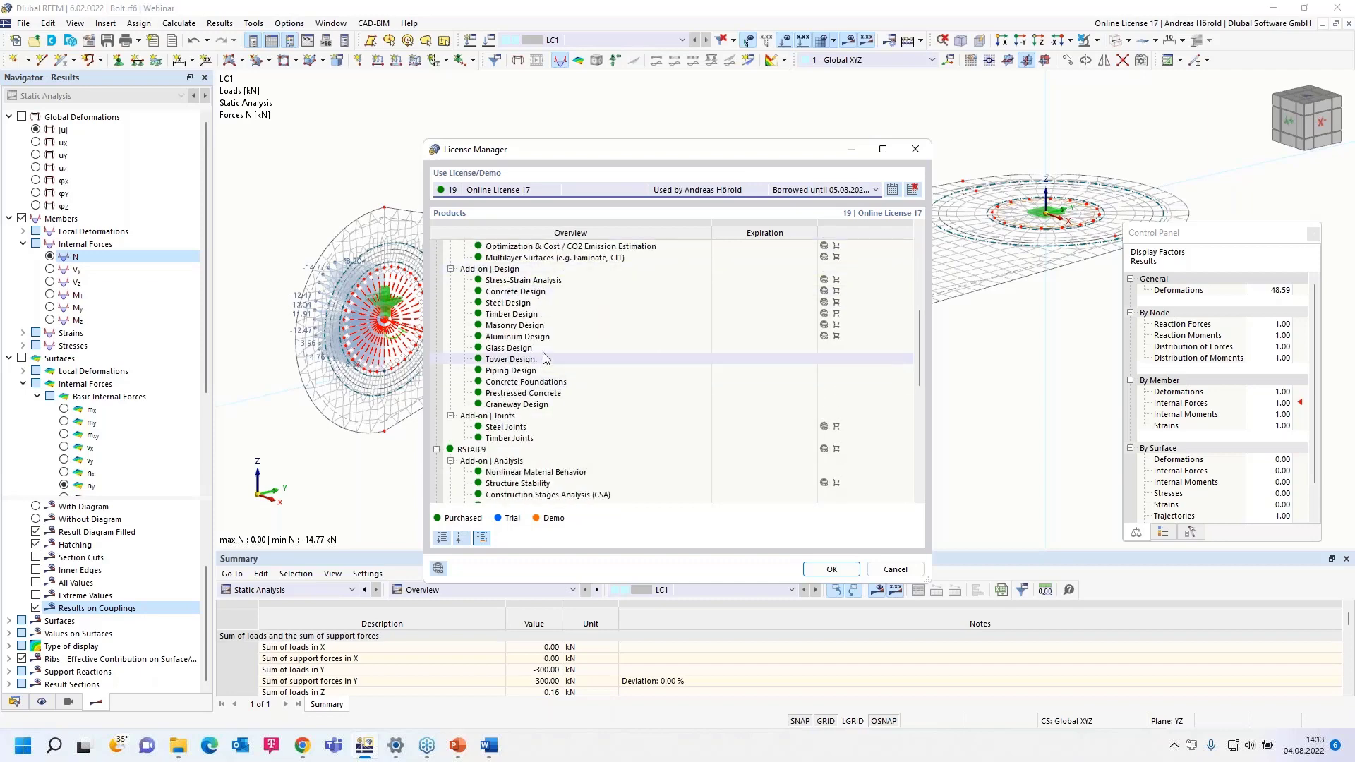
pyautogui.scroll(8, 544, 338)
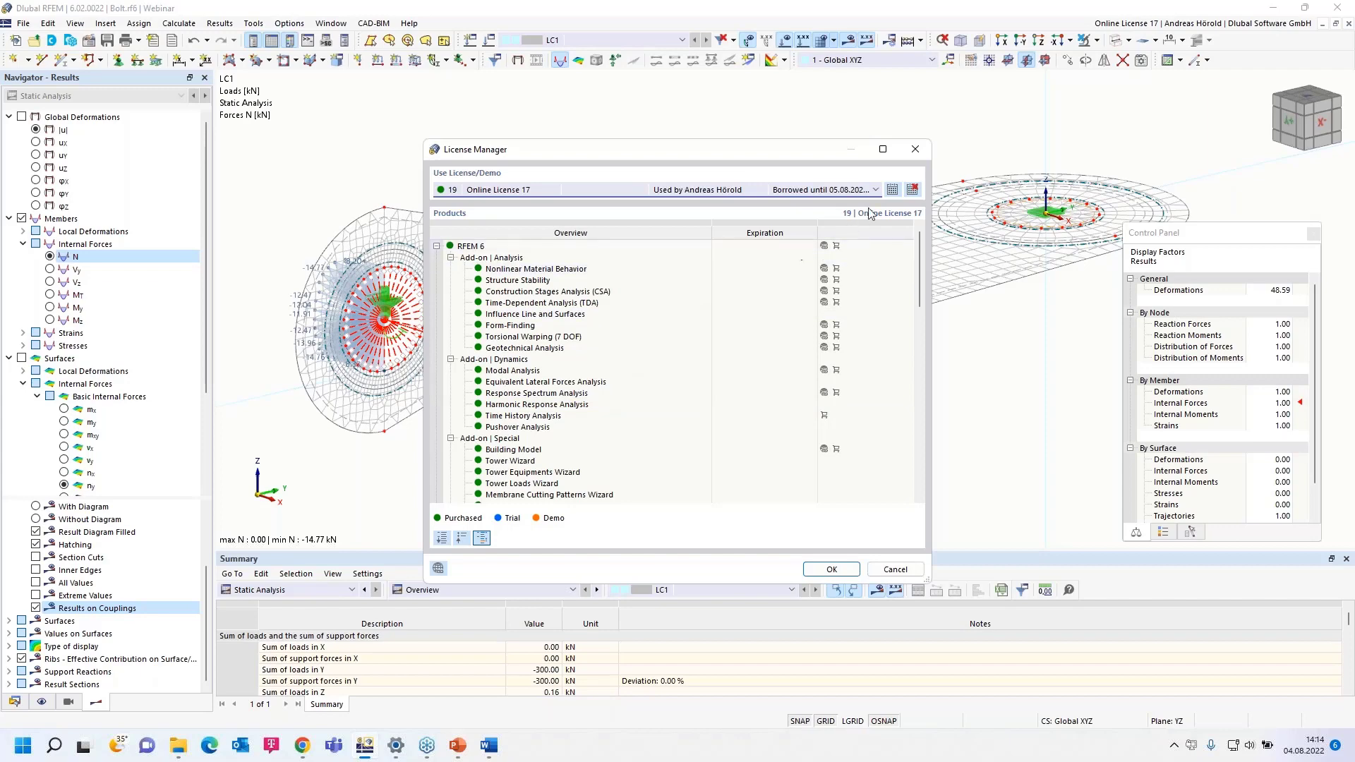
# Extend the borrowing period of the online license to 3 September 2022.
pyautogui.click(892, 191)
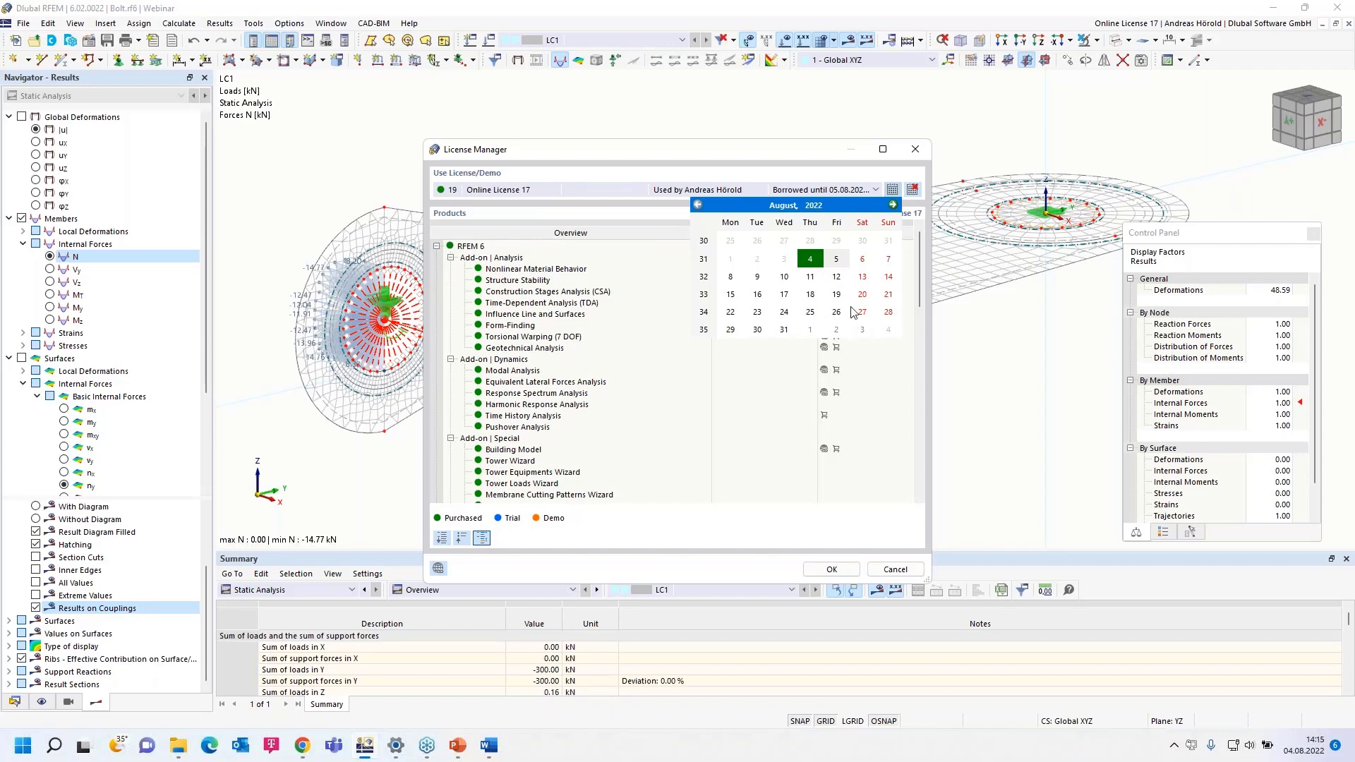
pyautogui.click(893, 205)
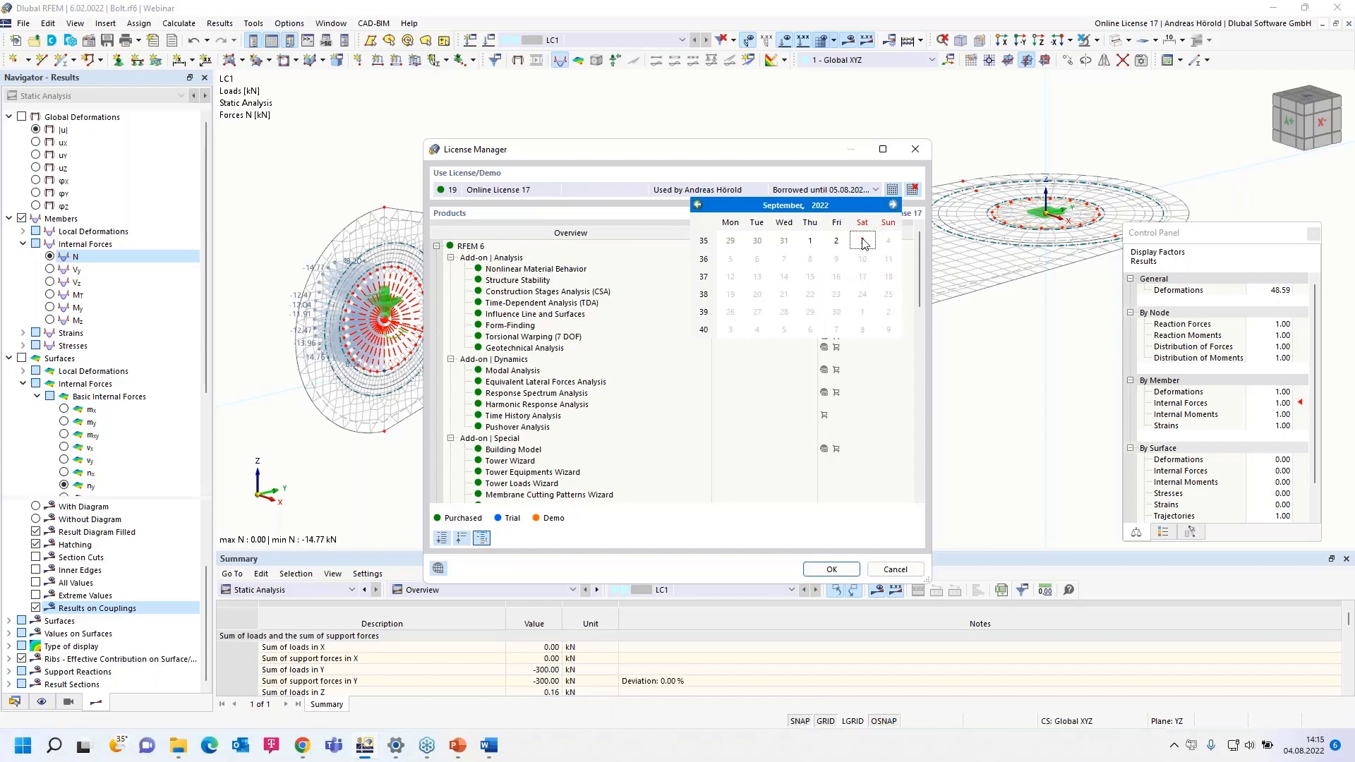
pyautogui.click(863, 241)
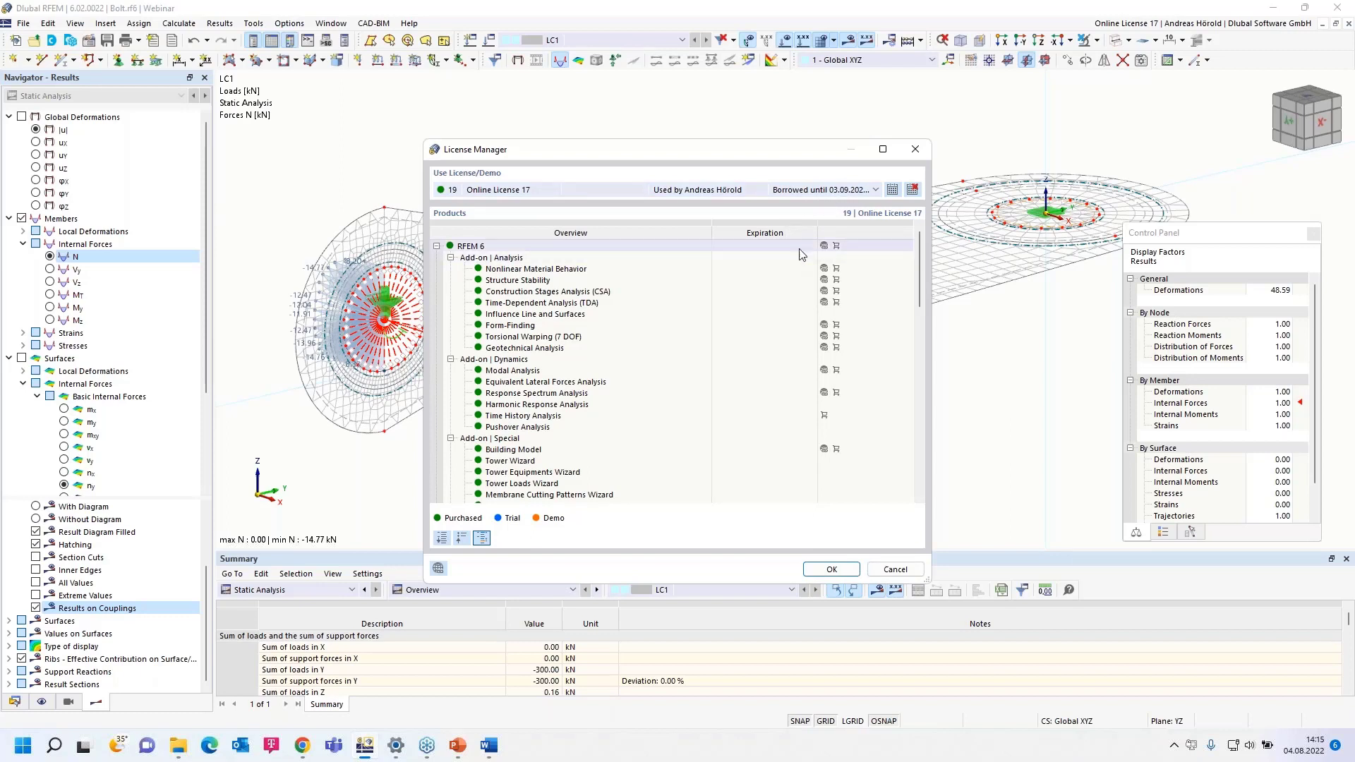
# Return the online license's borrowing date to 5 August 2022 and close the License Manager.
pyautogui.click(893, 190)
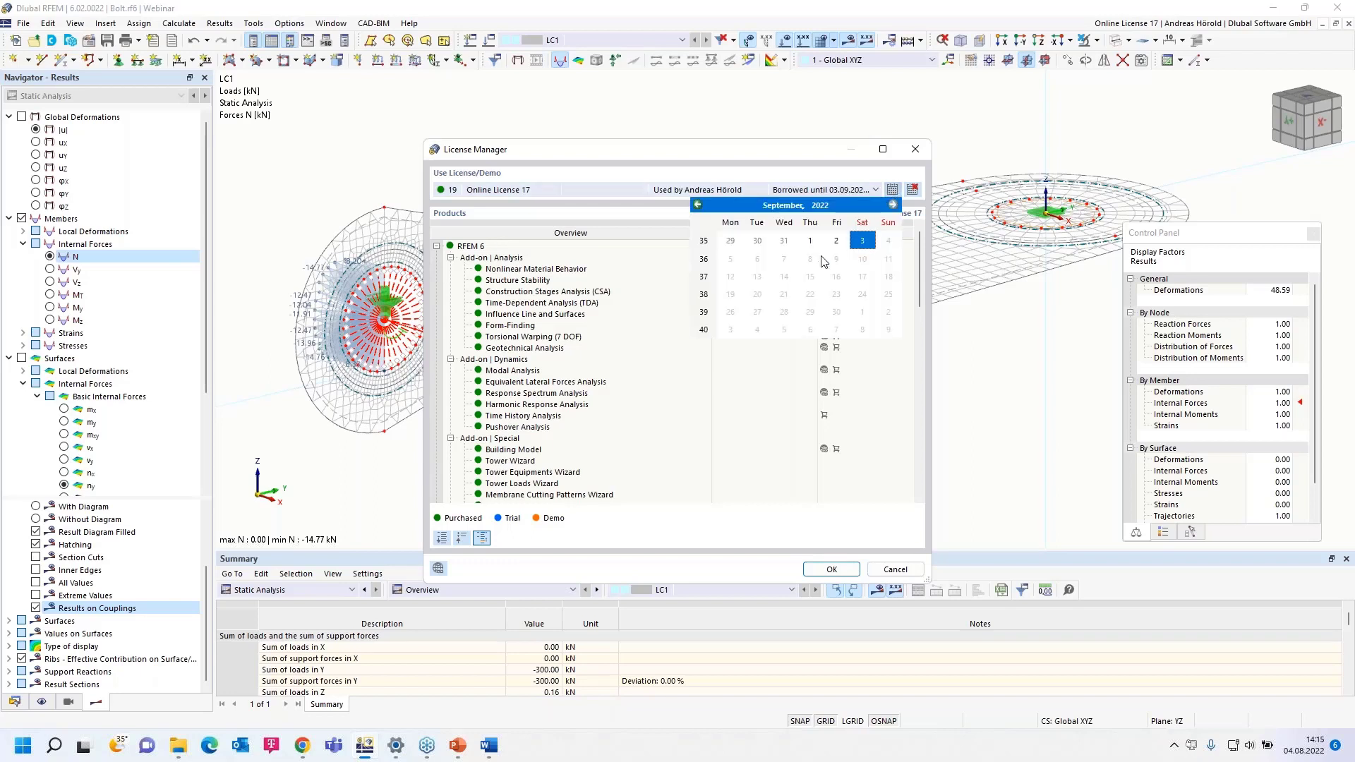
pyautogui.click(697, 205)
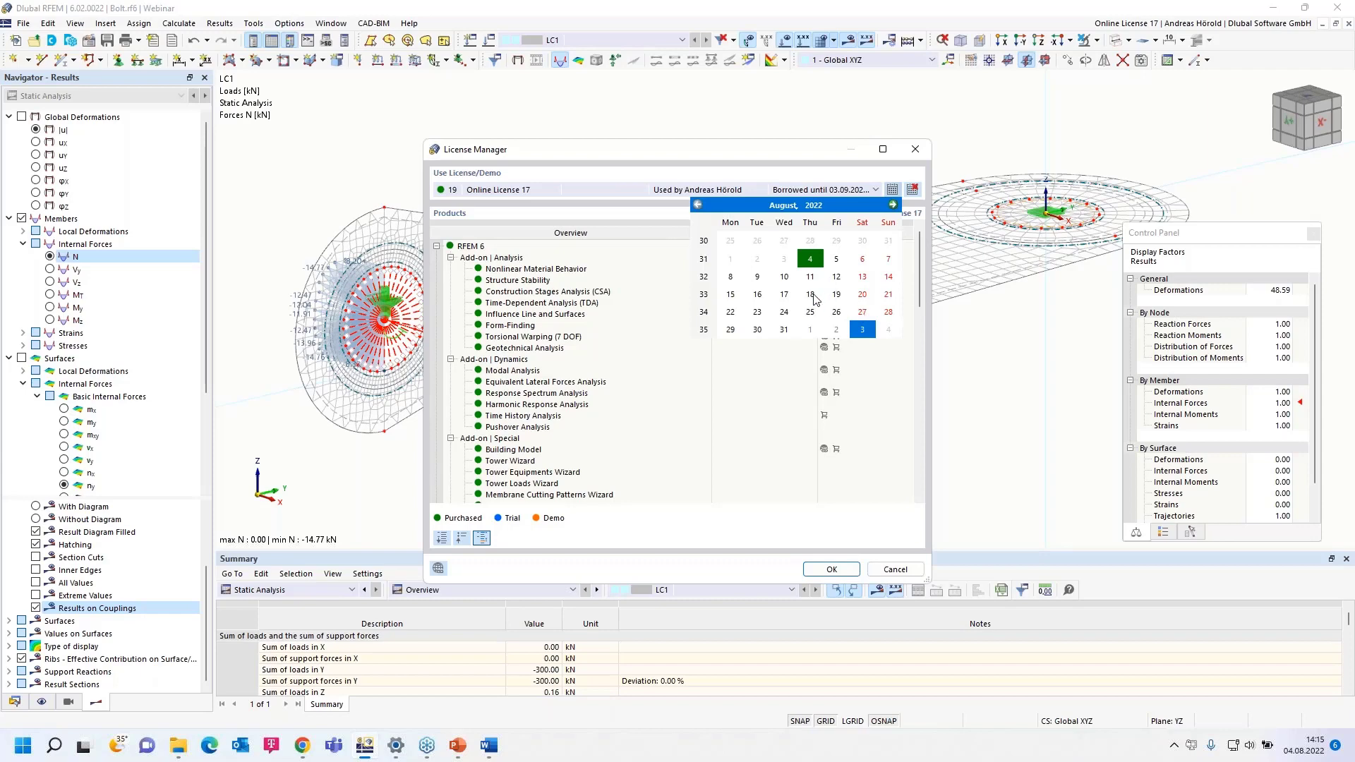
pyautogui.click(836, 259)
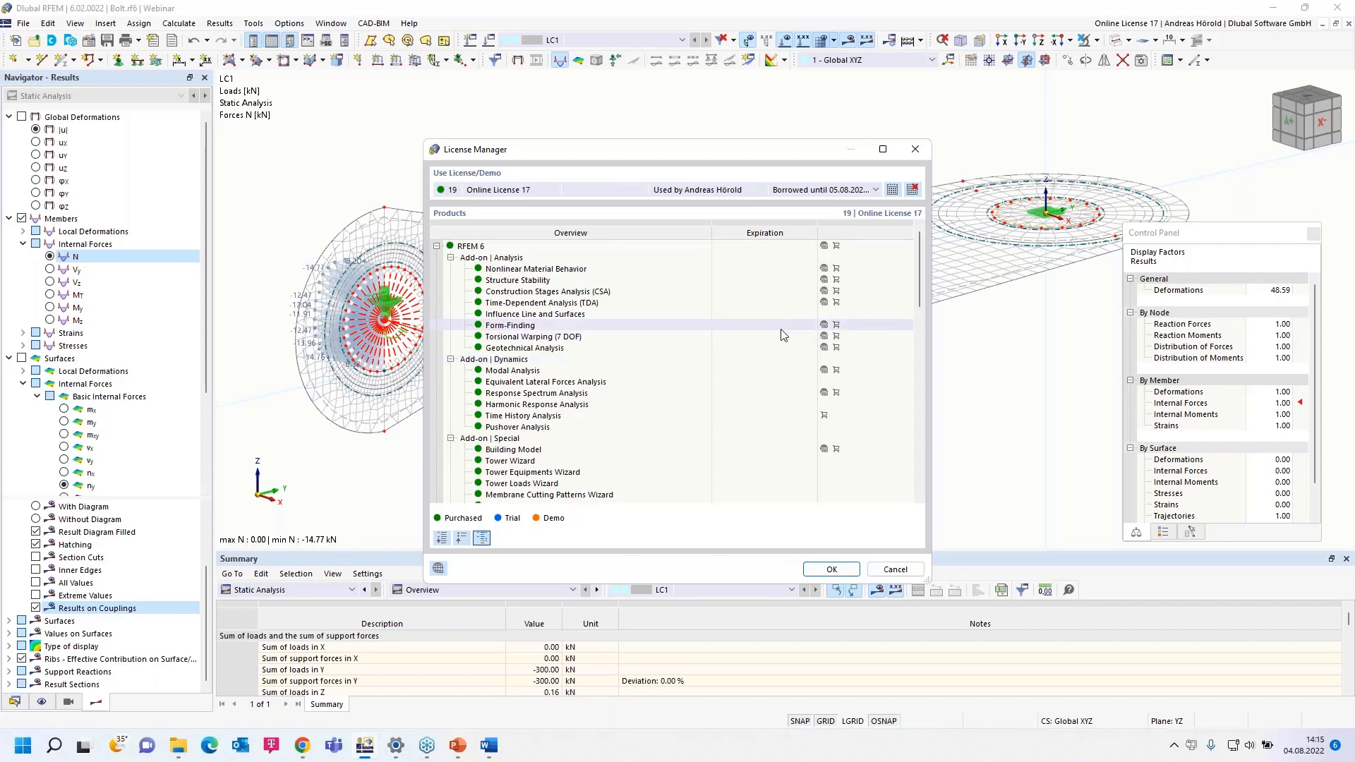
pyautogui.click(916, 150)
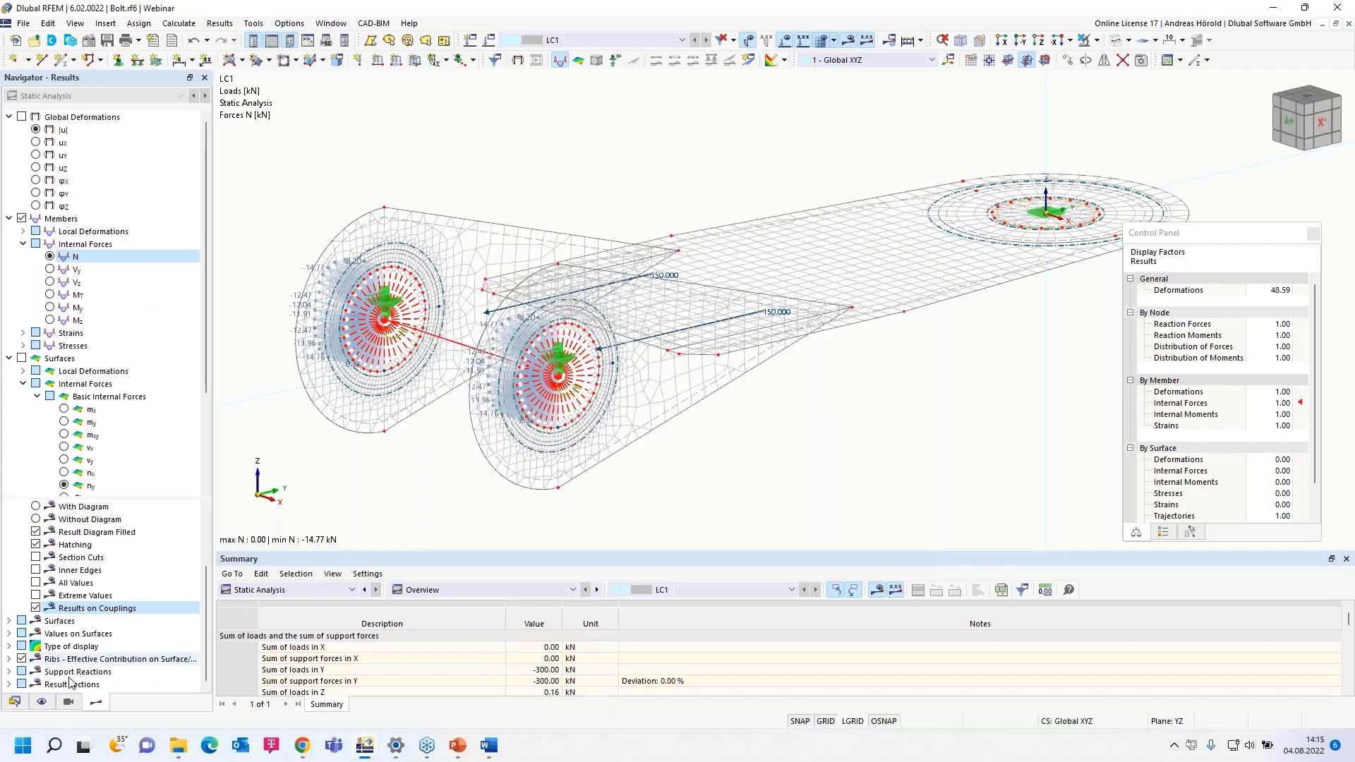
# Switch to the open model Cross-section class.rf6.
pyautogui.click(15, 701)
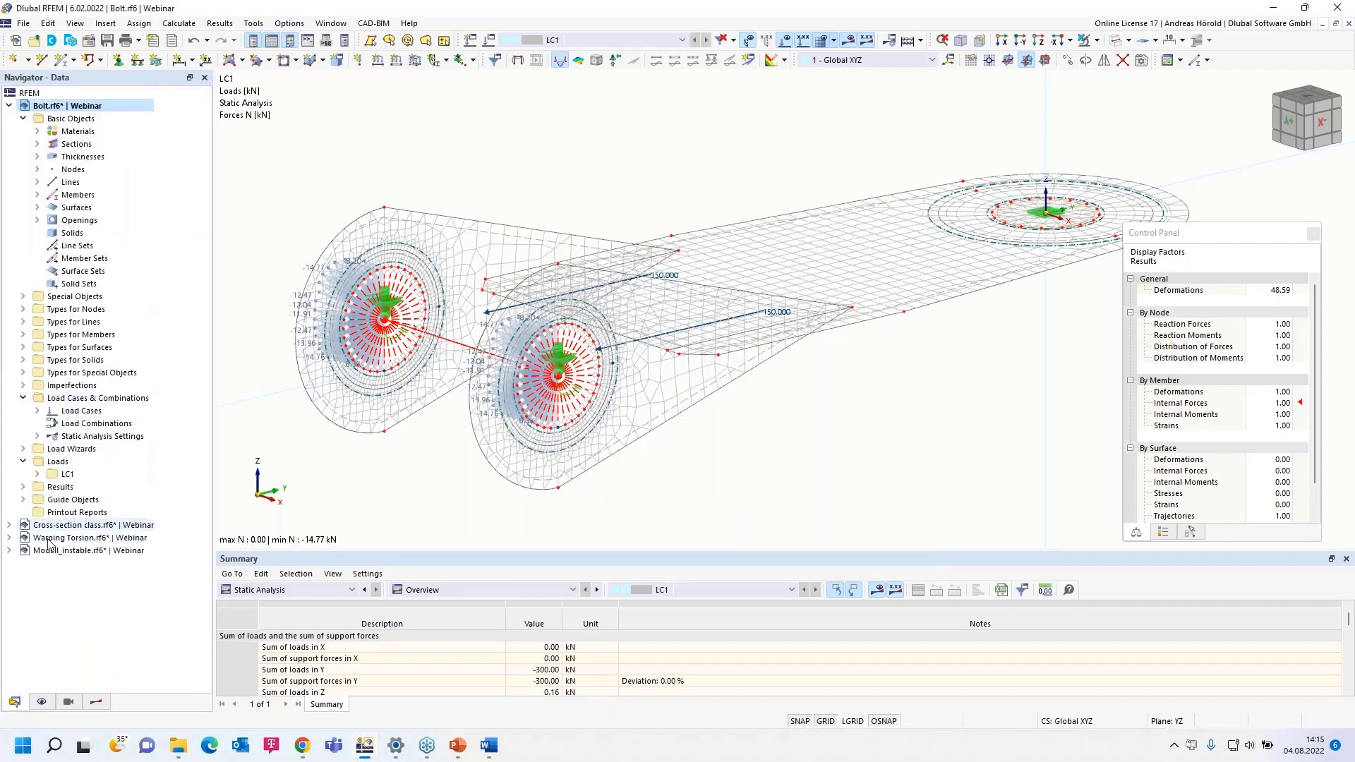
pyautogui.click(69, 526)
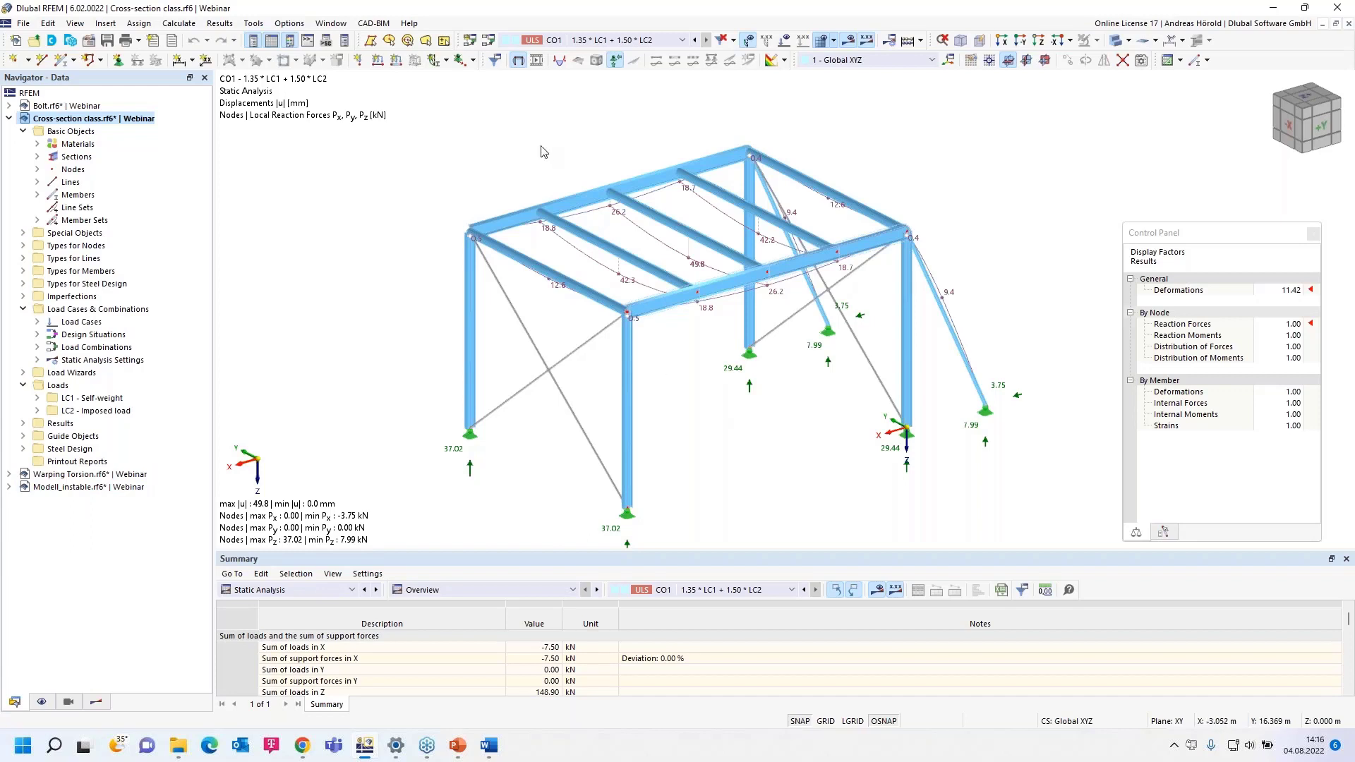
# Open the display properties and show the settings for the deformation results, keeping part of the model visible.
pyautogui.rightClick(495, 139)
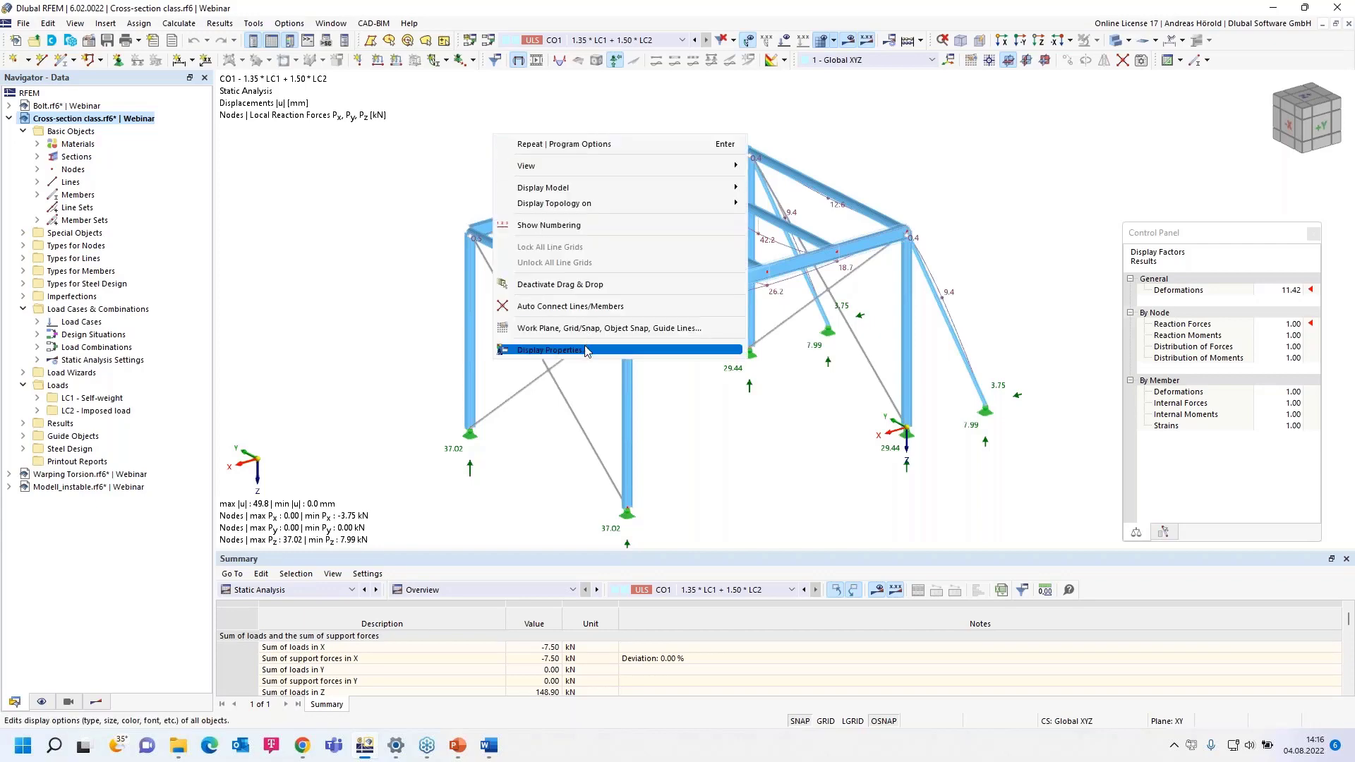
pyautogui.press('Escape')
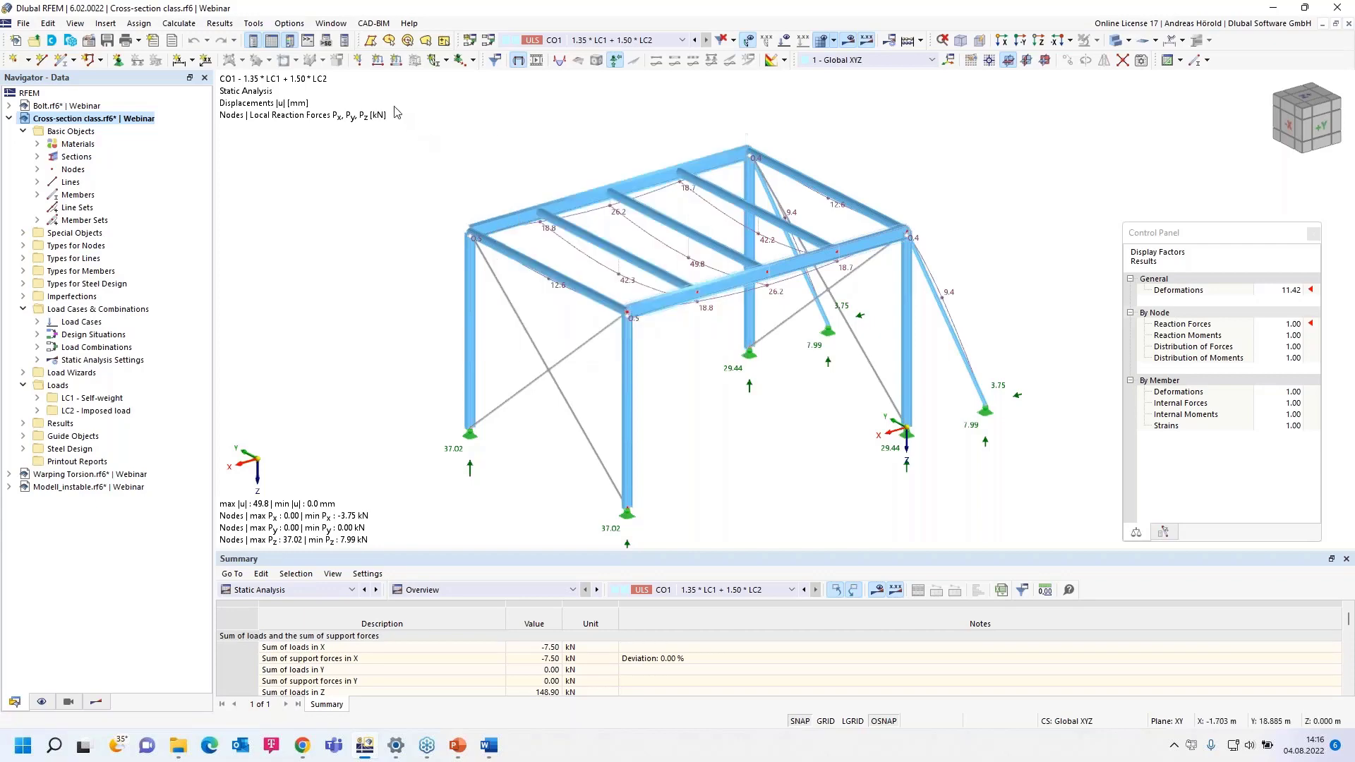
pyautogui.click(286, 24)
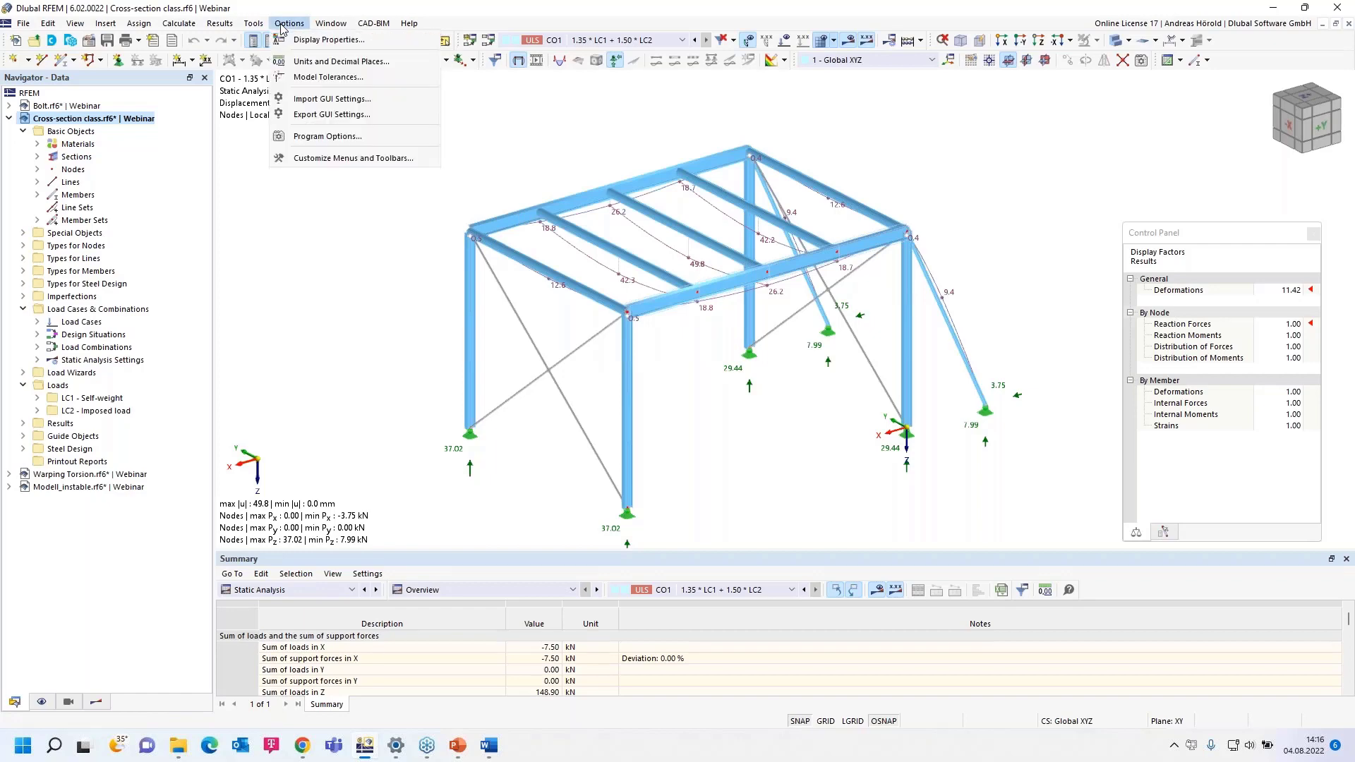
pyautogui.click(330, 40)
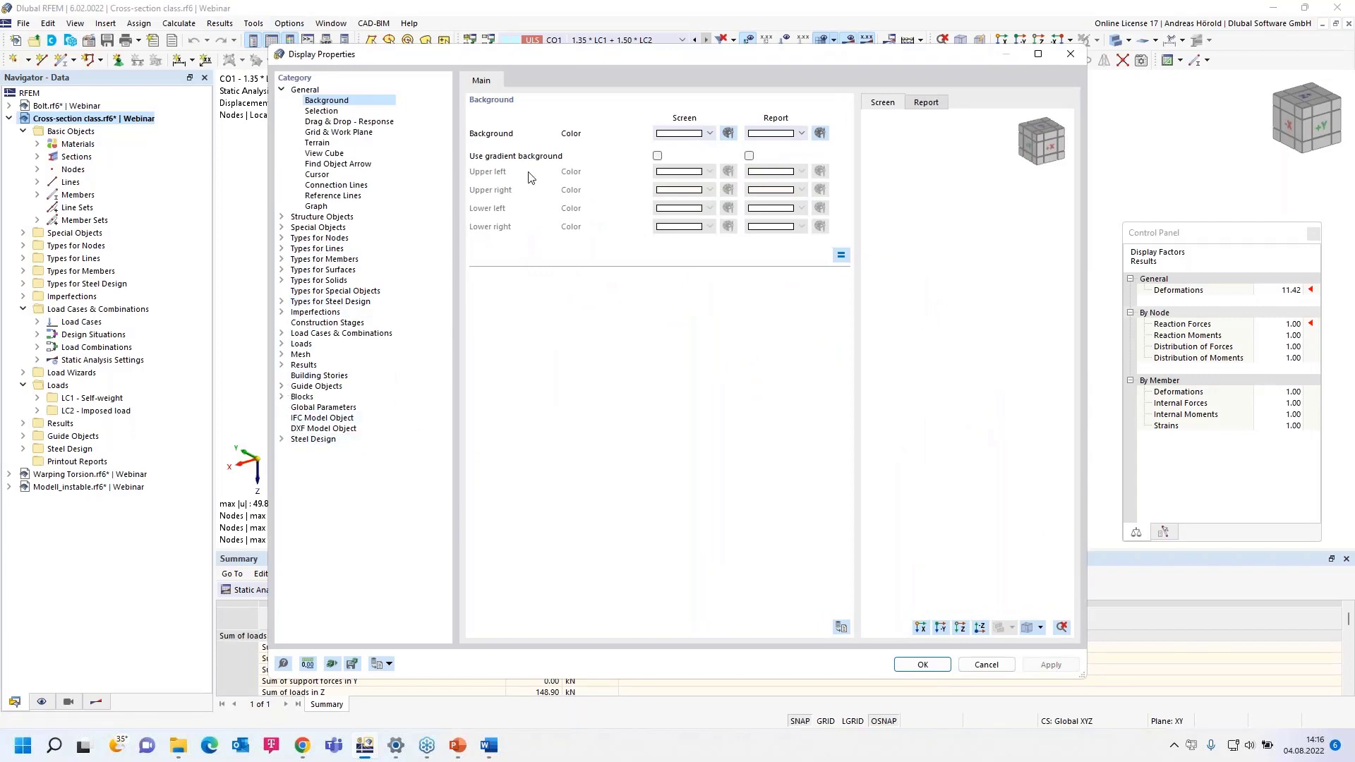
pyautogui.moveTo(700, 60); pyautogui.dragTo(269, 178)
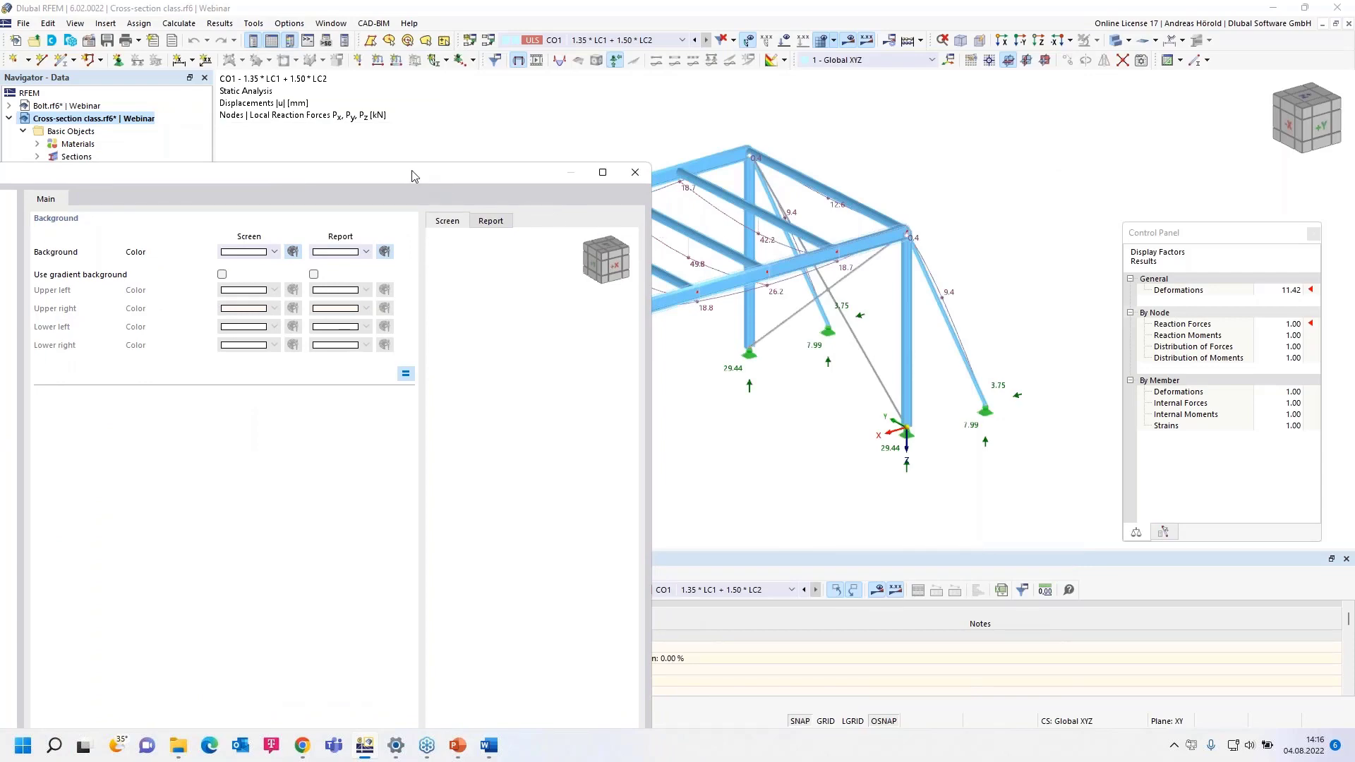
pyautogui.moveTo(417, 175); pyautogui.dragTo(683, 126)
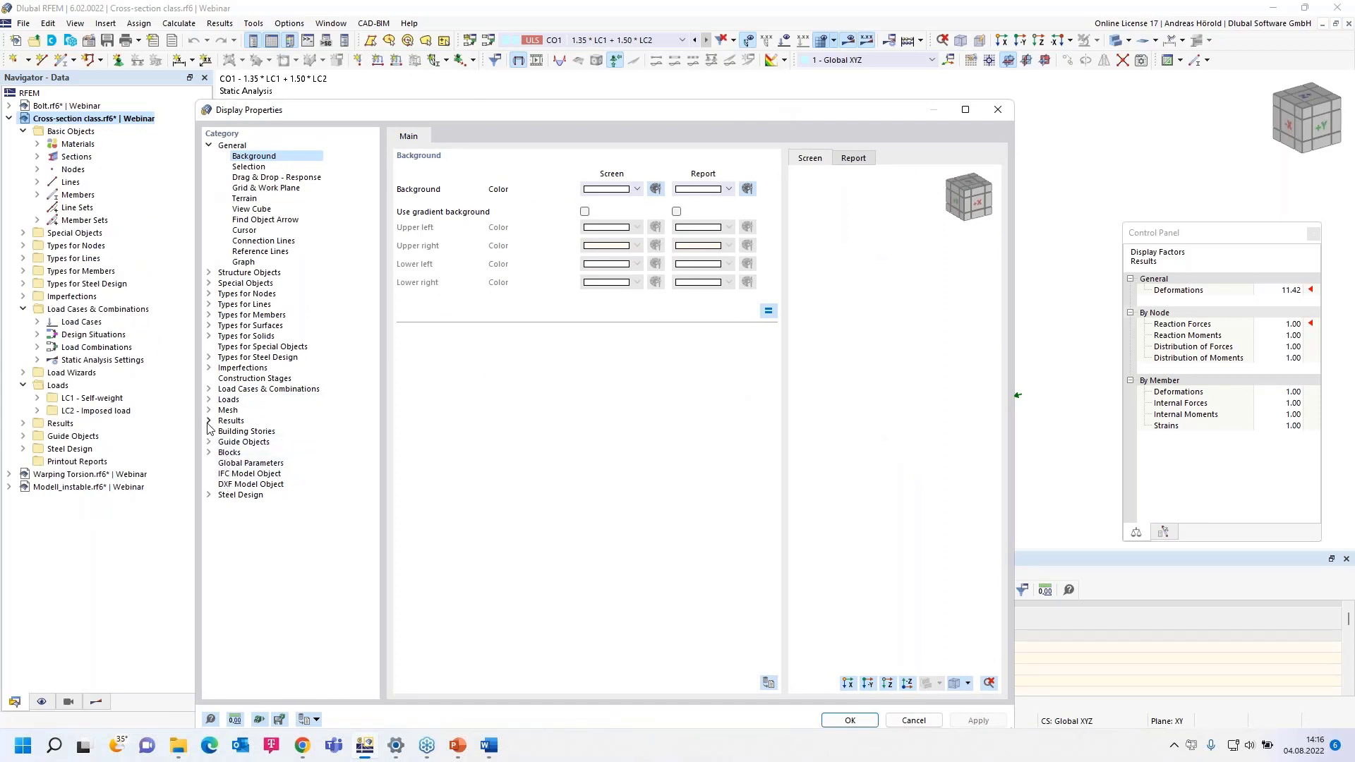
pyautogui.click(208, 420)
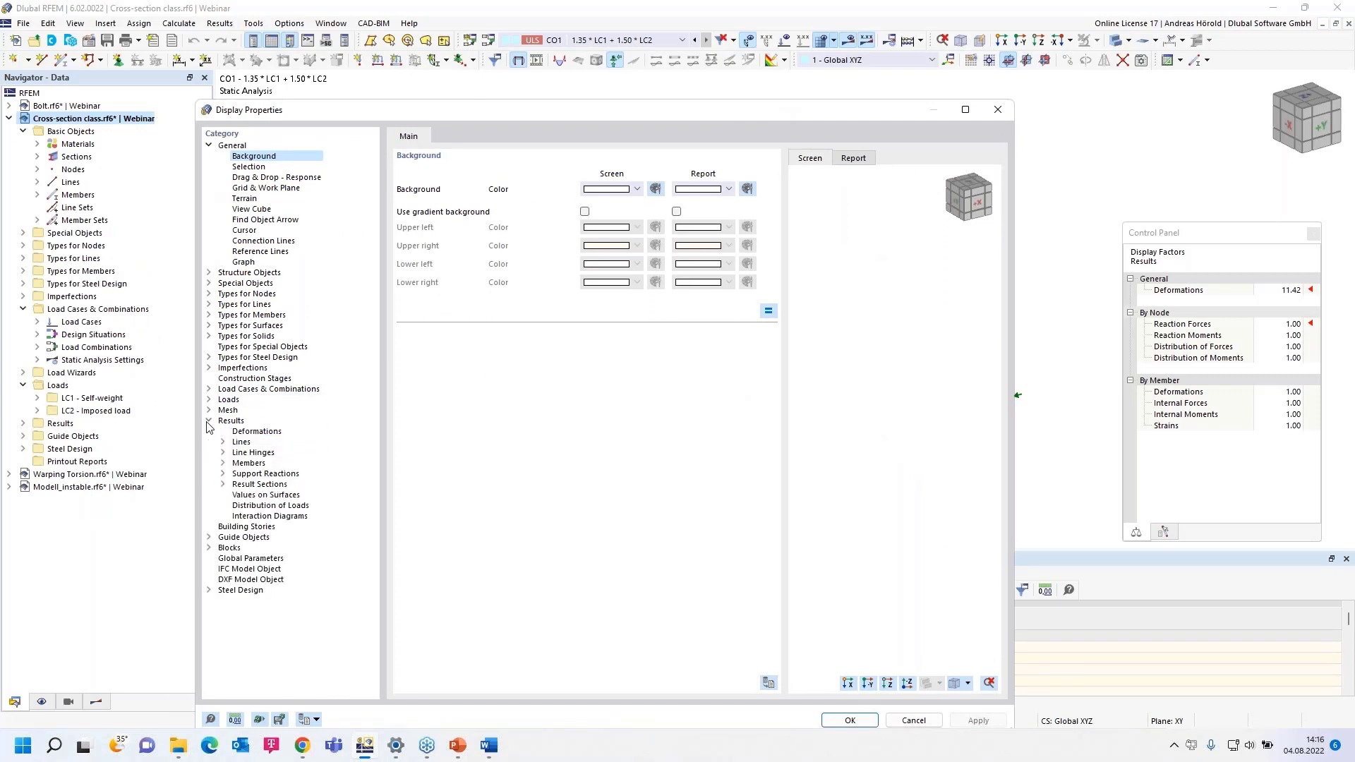
pyautogui.click(249, 432)
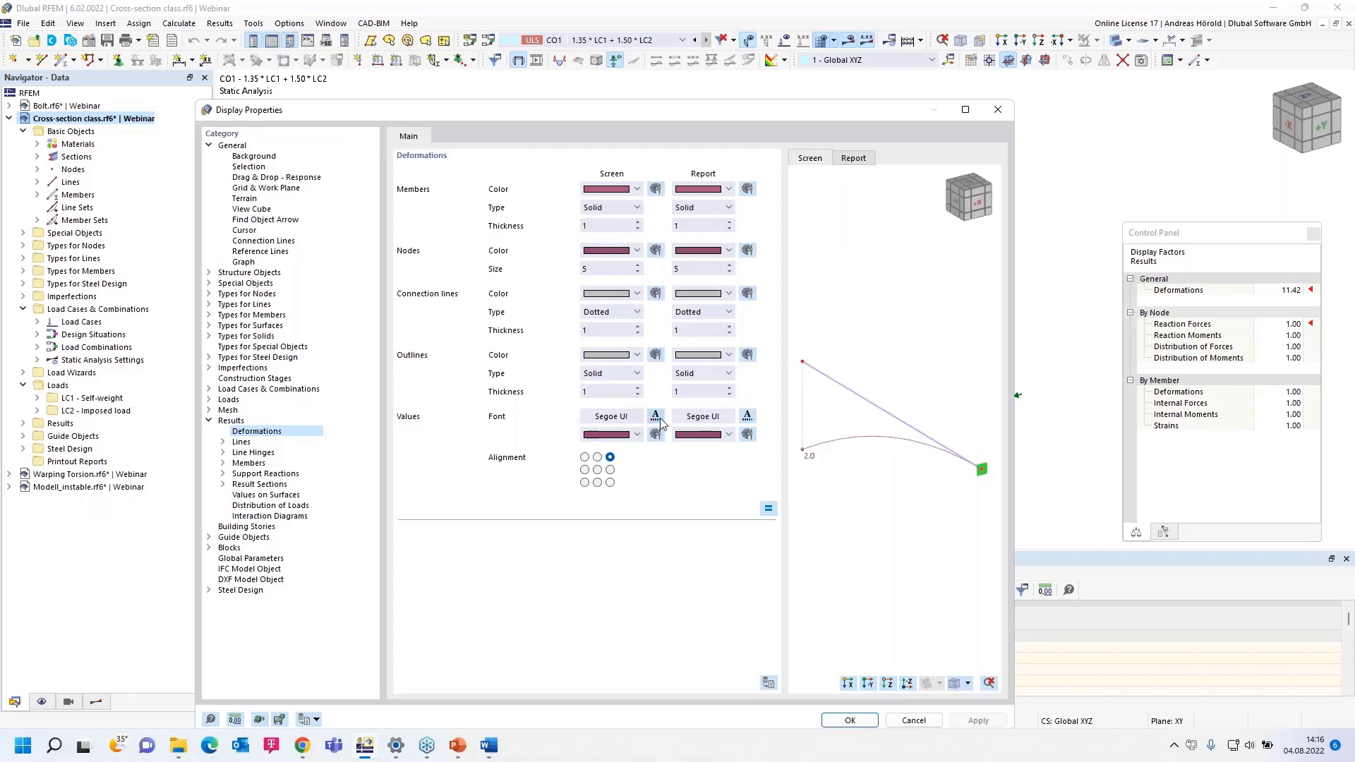
pyautogui.moveTo(773, 111); pyautogui.dragTo(584, 91)
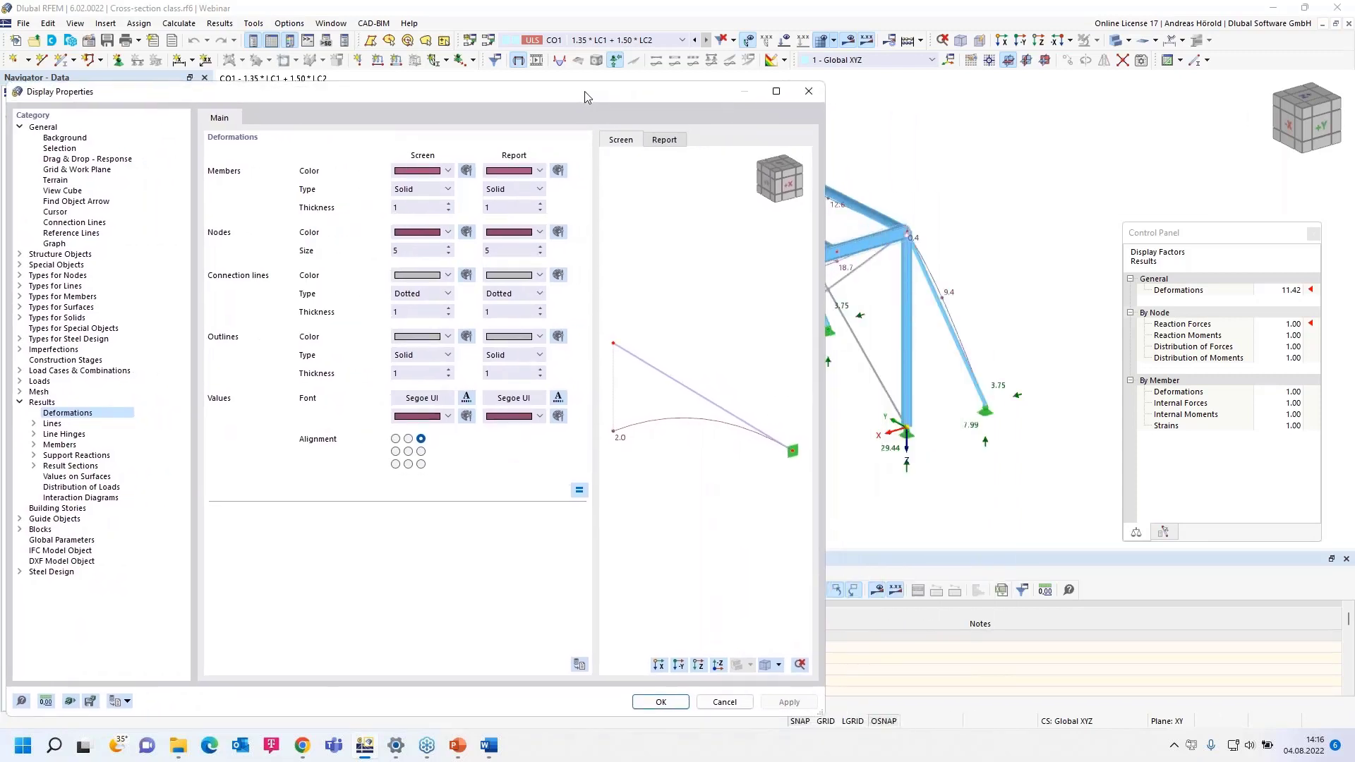
# Set the on-screen font of the deformation values to Segoe UI, style Fett, size 12, and apply it to the model.
pyautogui.click(466, 399)
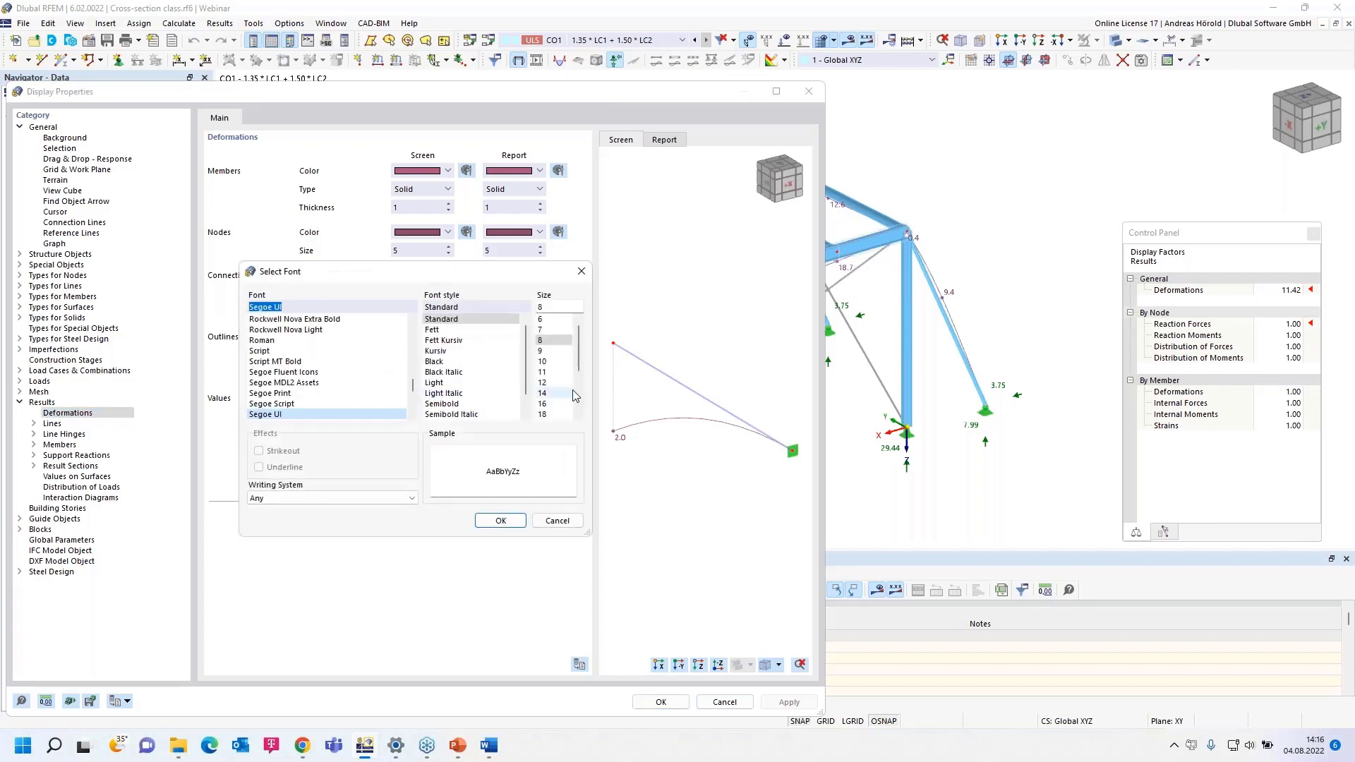
pyautogui.click(544, 382)
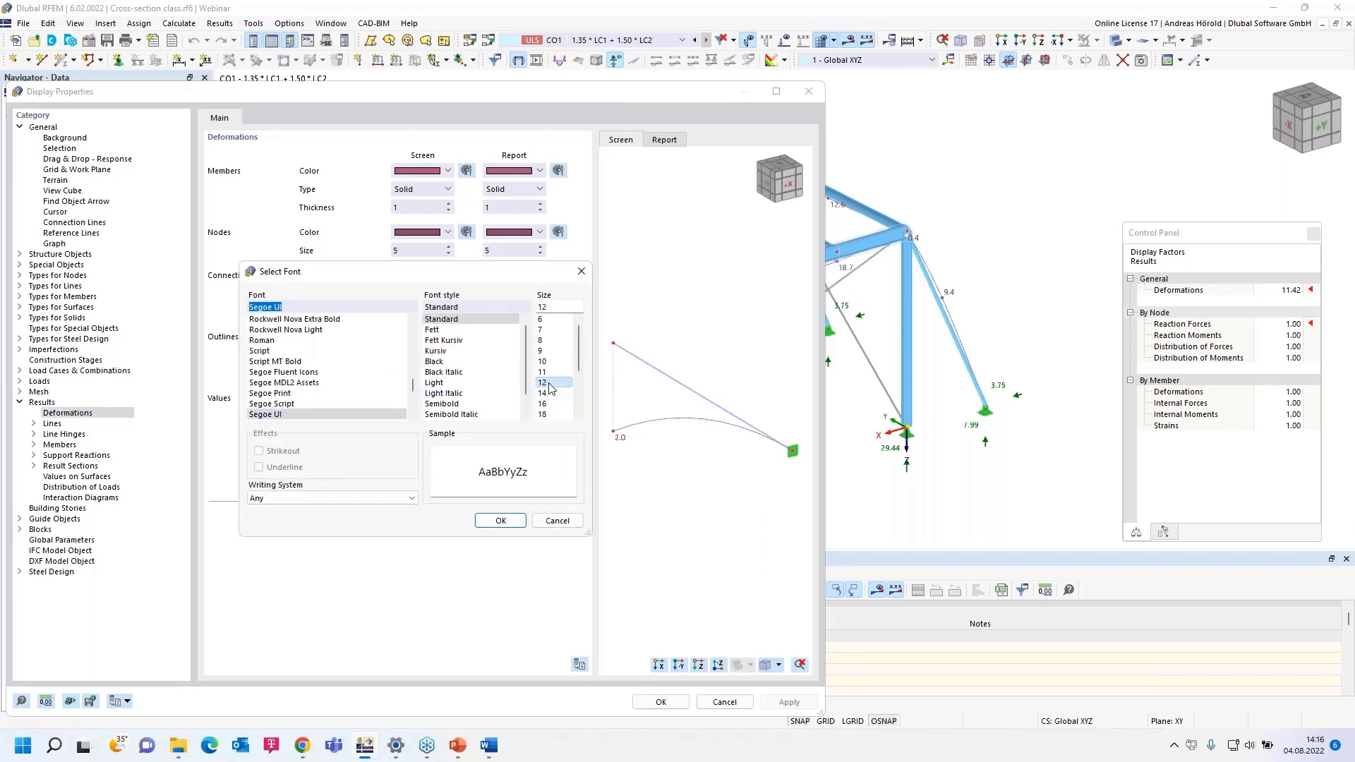
pyautogui.click(432, 330)
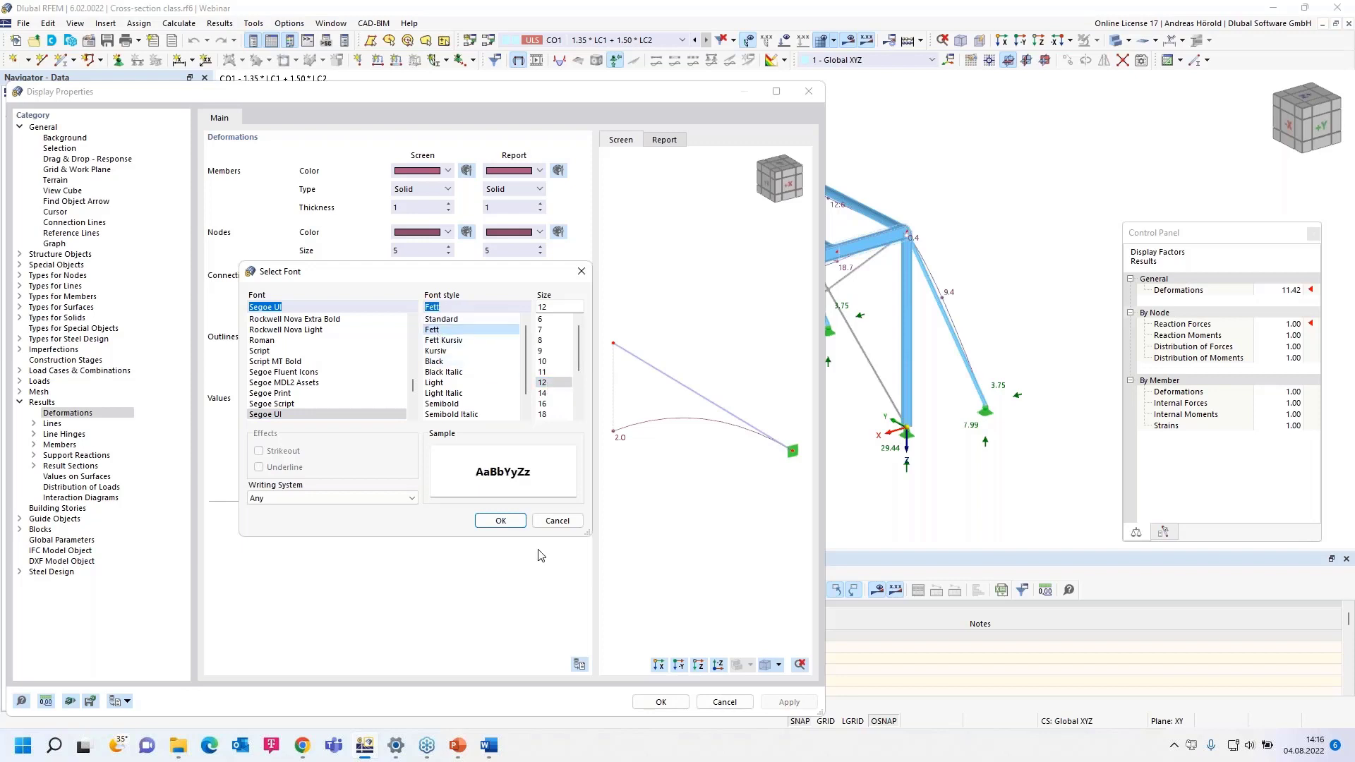
pyautogui.click(498, 521)
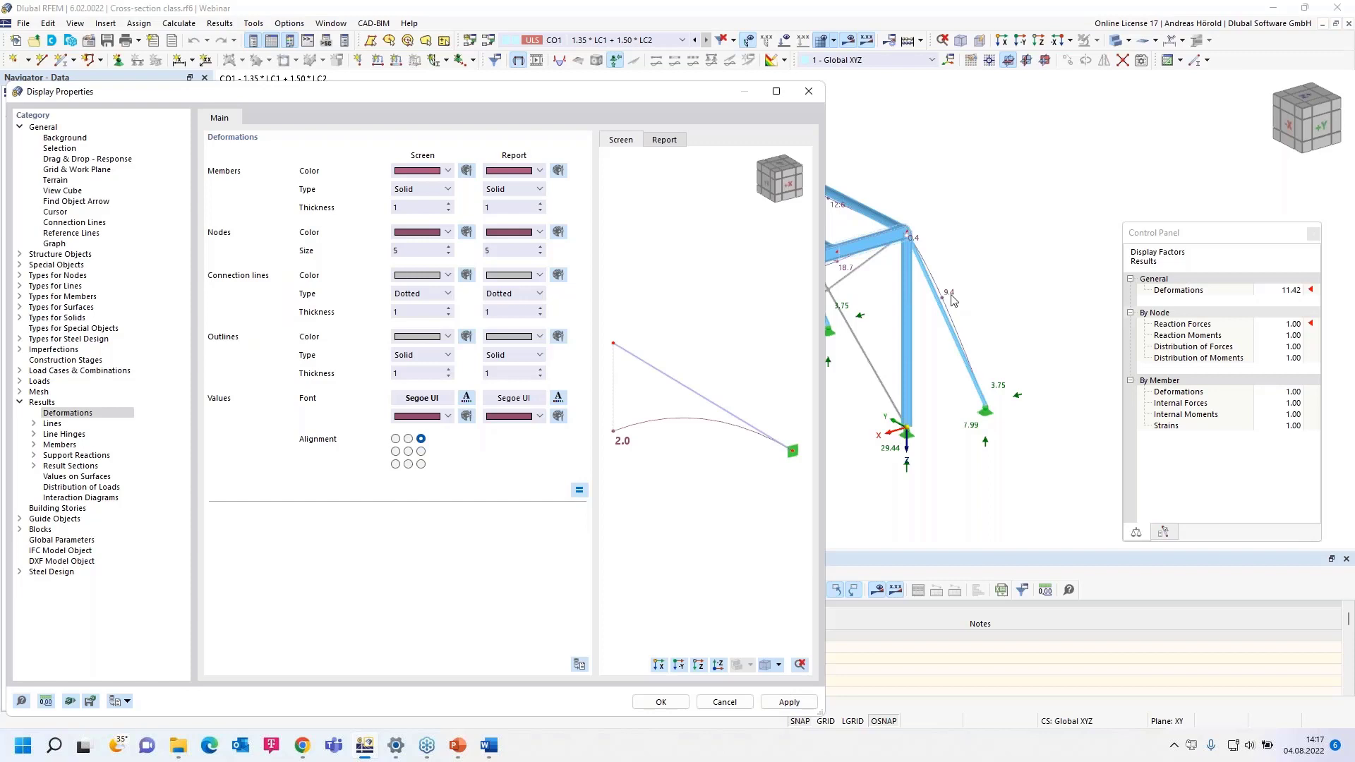
pyautogui.click(787, 702)
pyautogui.moveTo(645, 100); pyautogui.dragTo(849, 100)
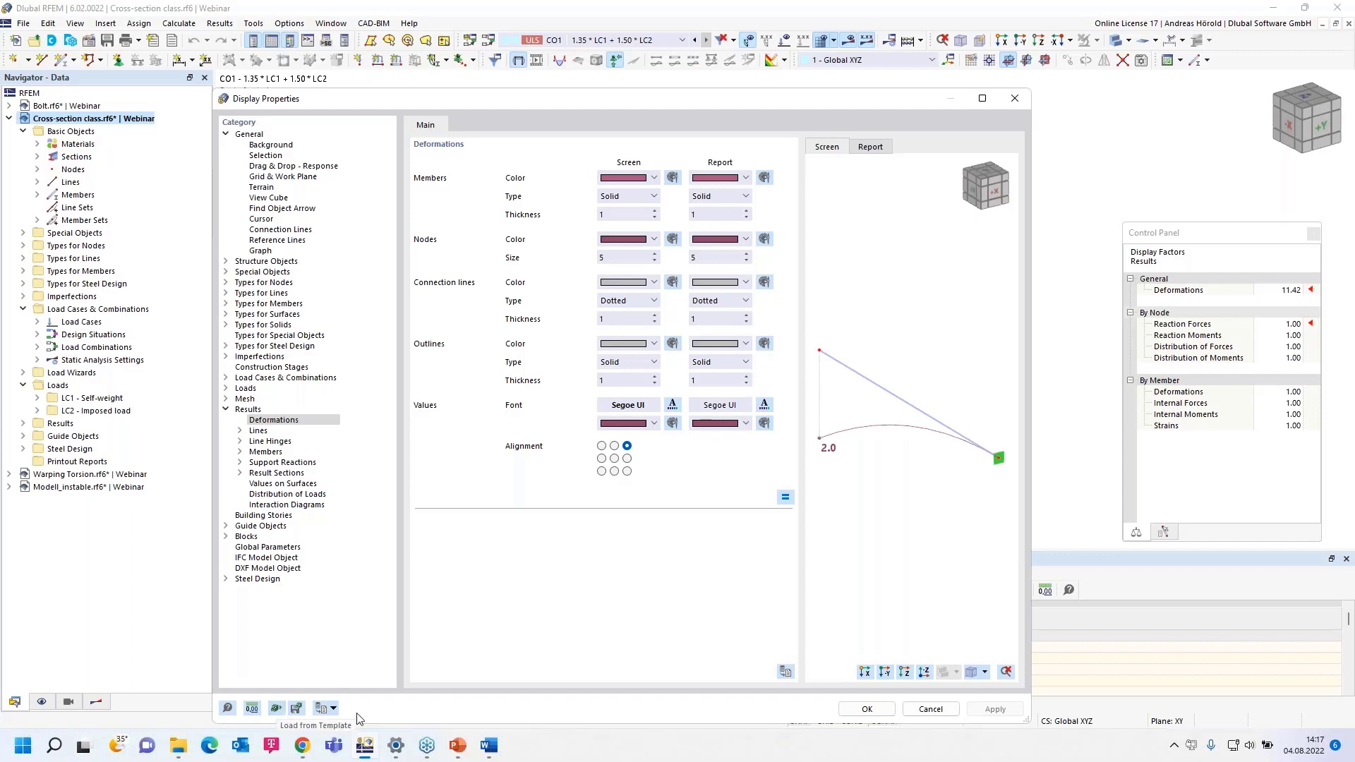
# Load the dark background display template and apply it to the model.
pyautogui.click(334, 709)
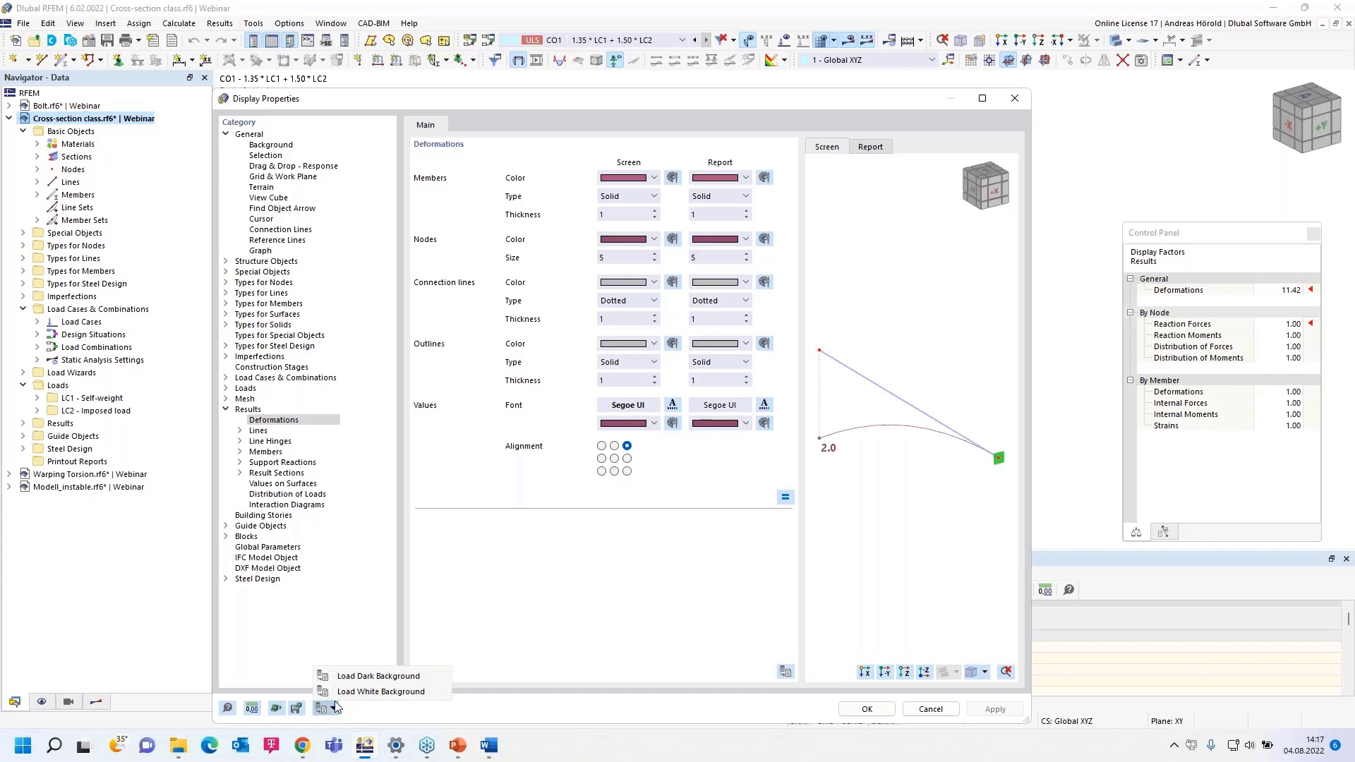
pyautogui.click(392, 677)
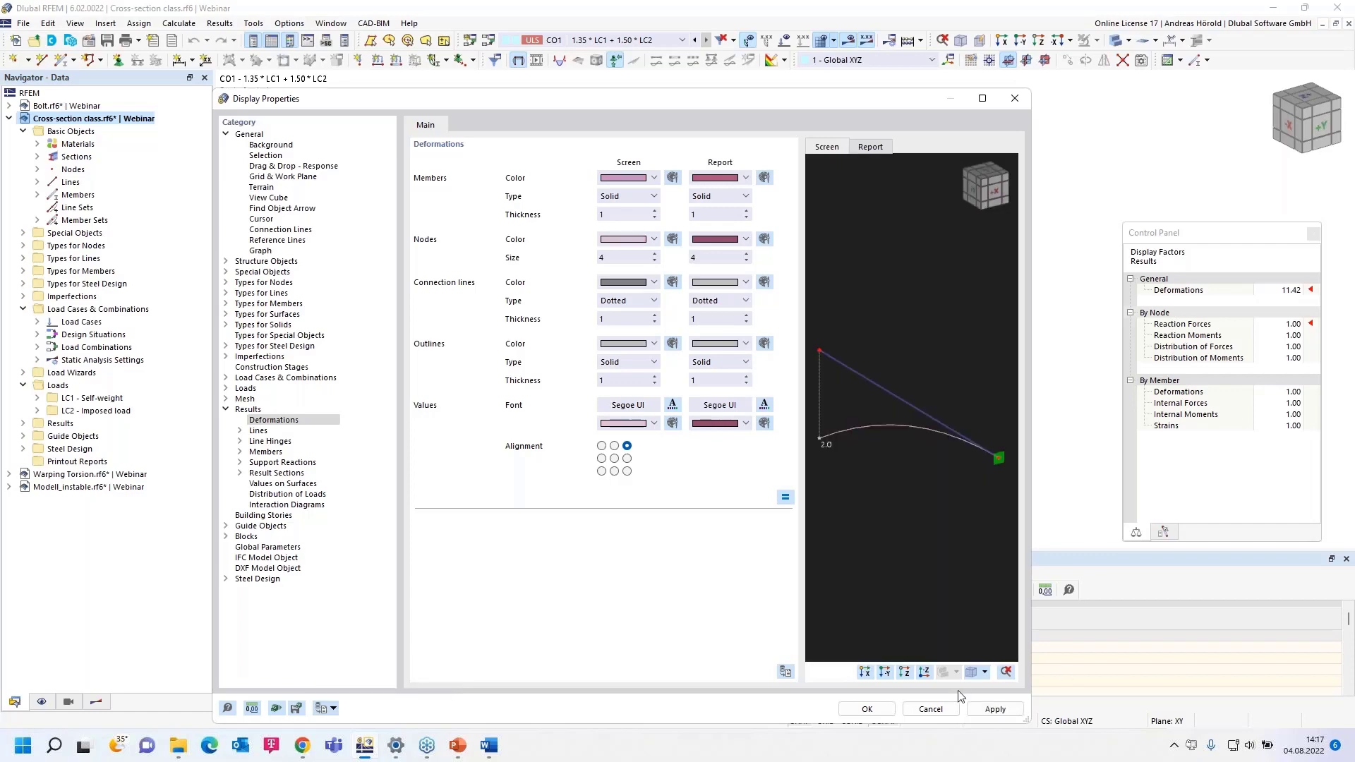
pyautogui.click(993, 710)
pyautogui.moveTo(892, 100); pyautogui.dragTo(933, 77)
# Load the white background display template, apply it to the model and close the display properties.
pyautogui.click(361, 694)
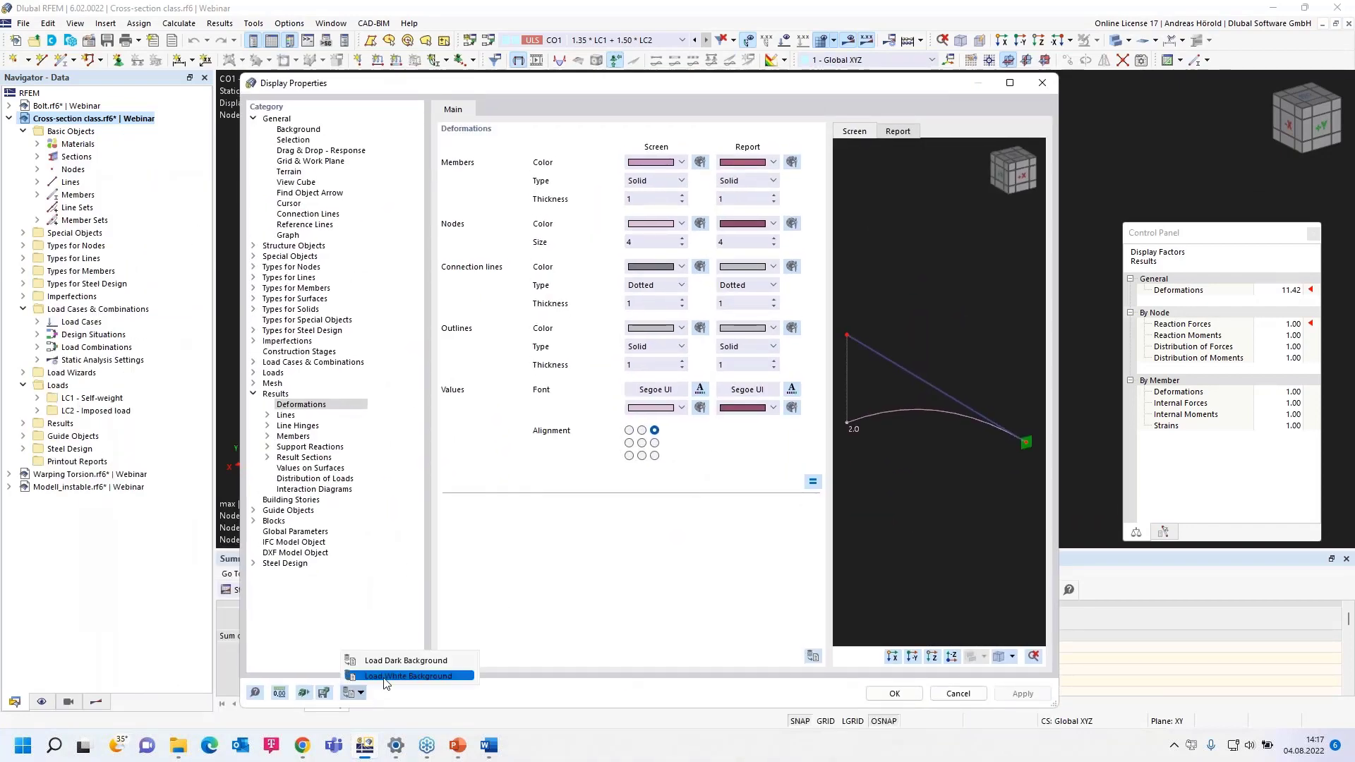
pyautogui.click(389, 677)
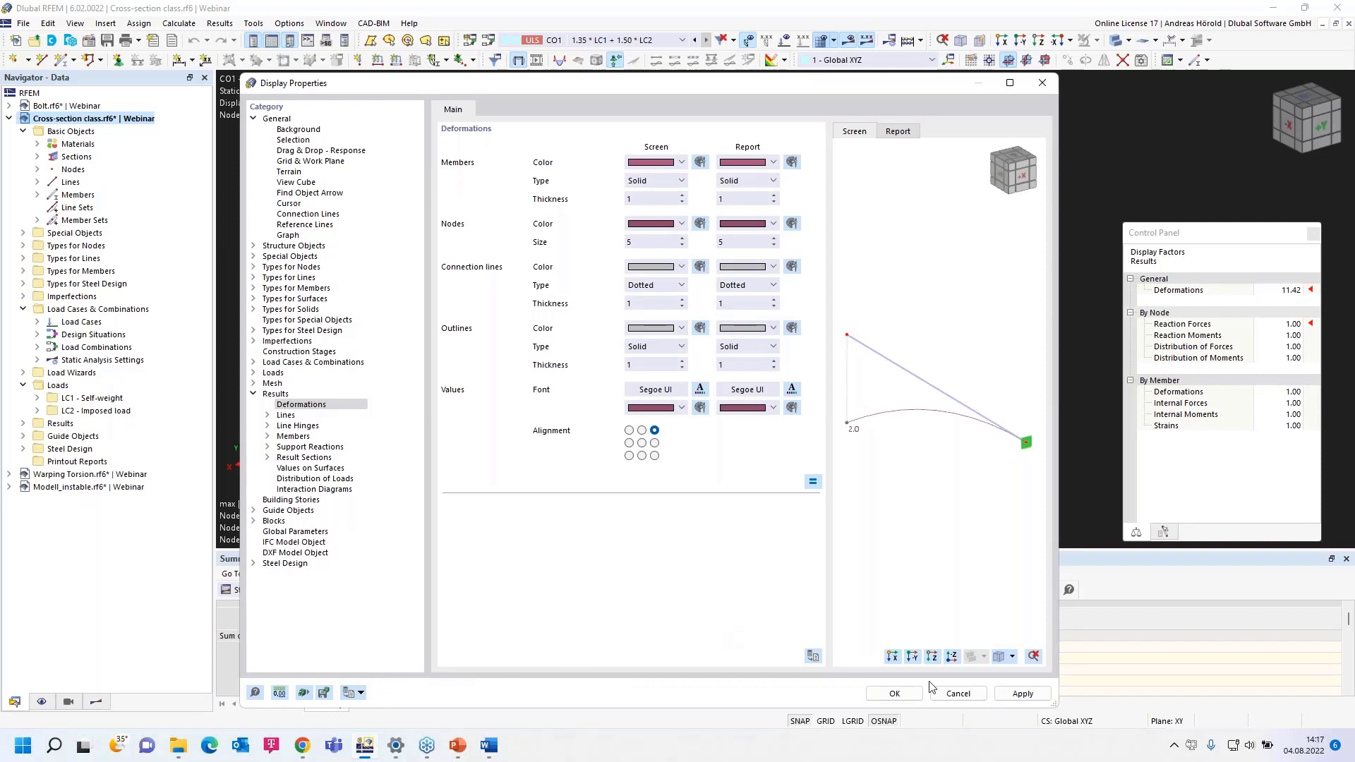
pyautogui.click(1023, 694)
pyautogui.moveTo(890, 91); pyautogui.dragTo(445, 199)
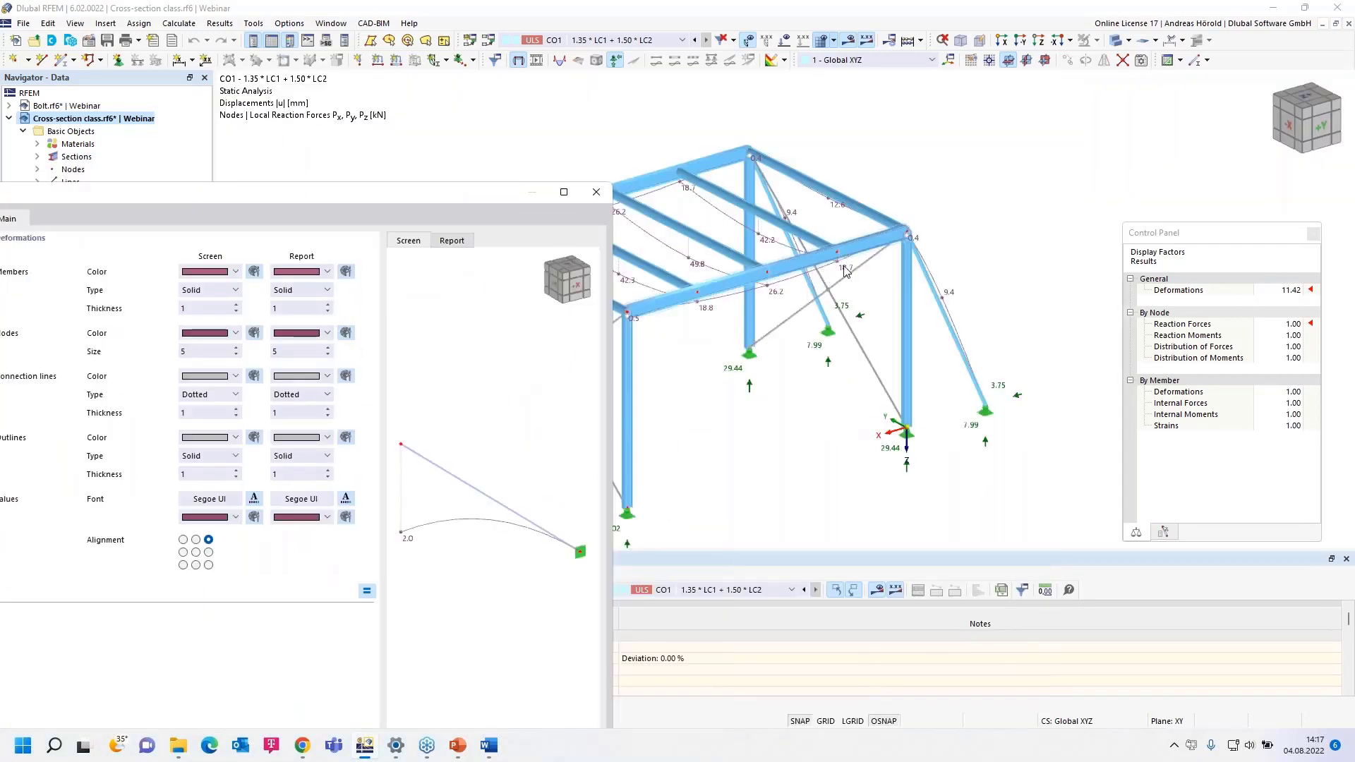
pyautogui.moveTo(412, 196); pyautogui.dragTo(971, 83)
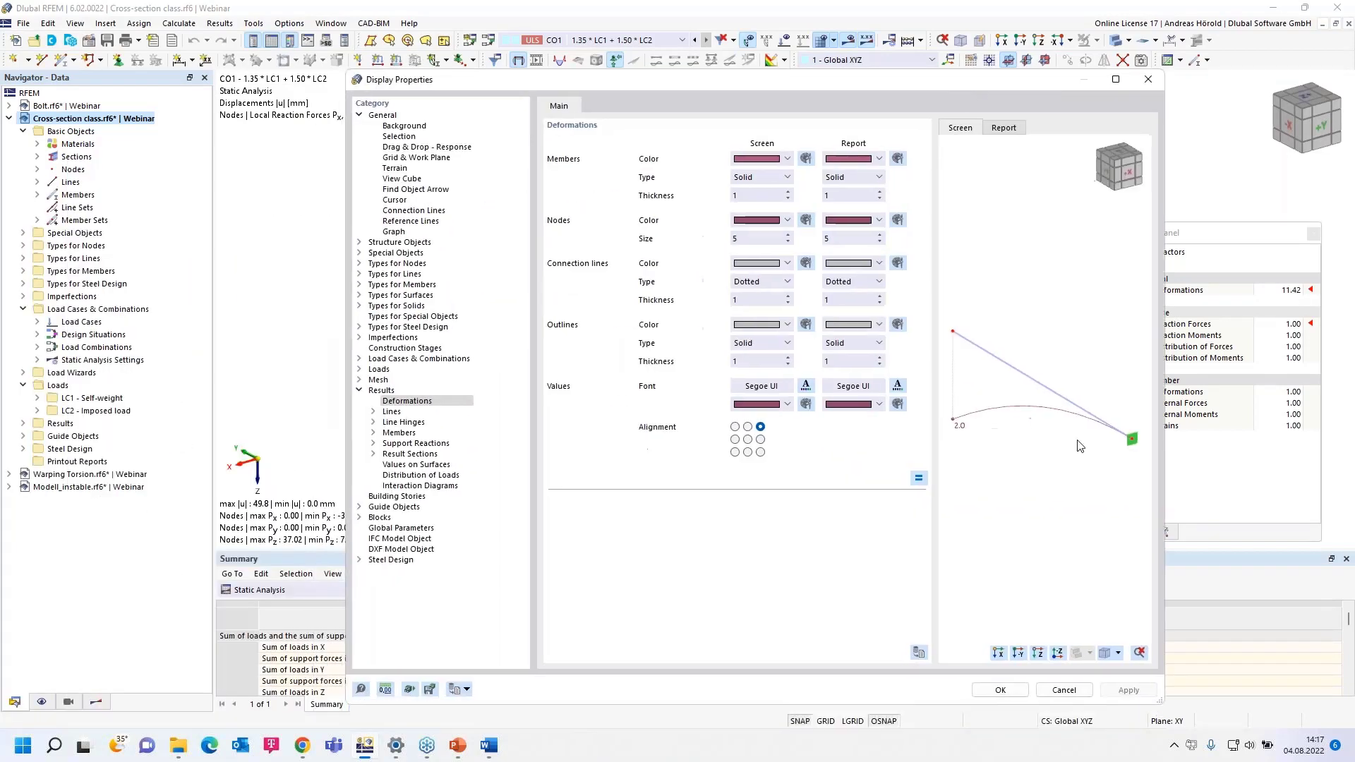
pyautogui.click(1000, 691)
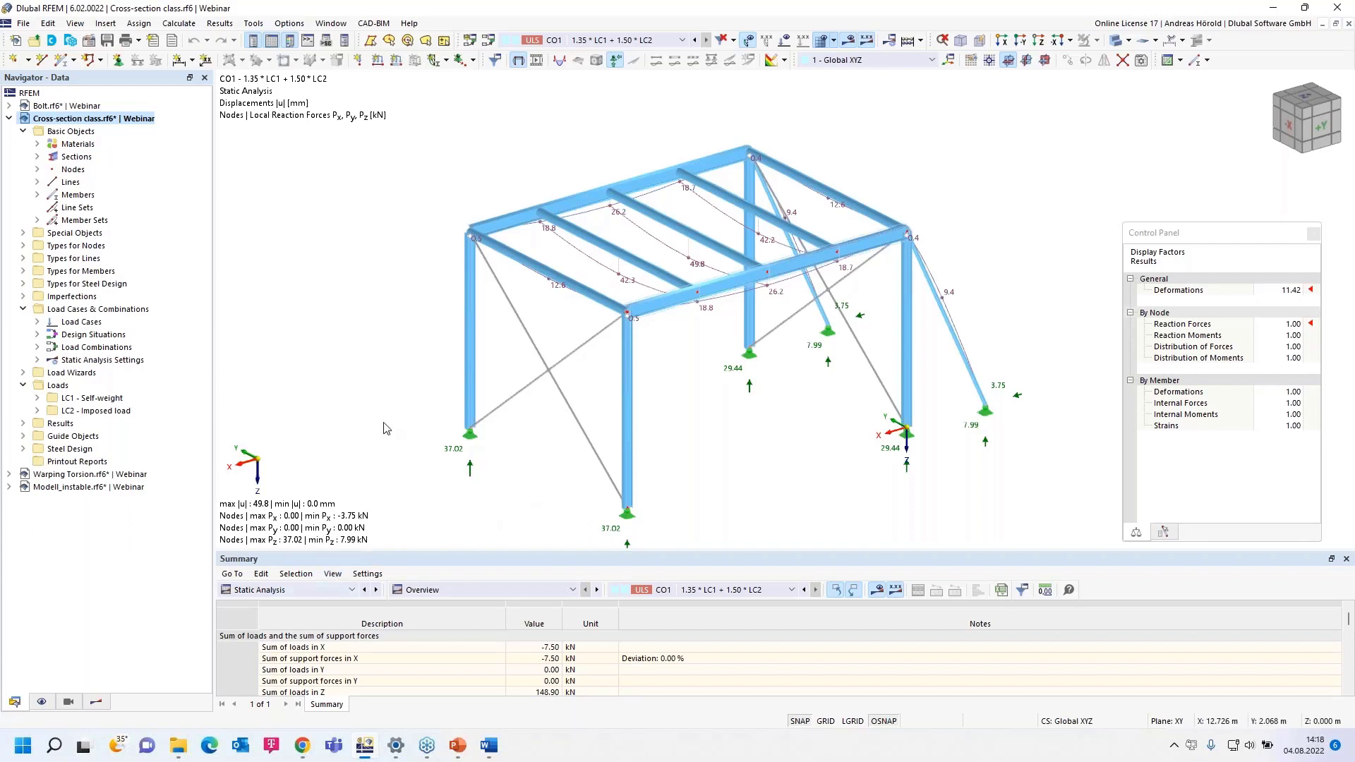
# Show the Steel Design results in the table and enlarge the table area.
pyautogui.click(304, 591)
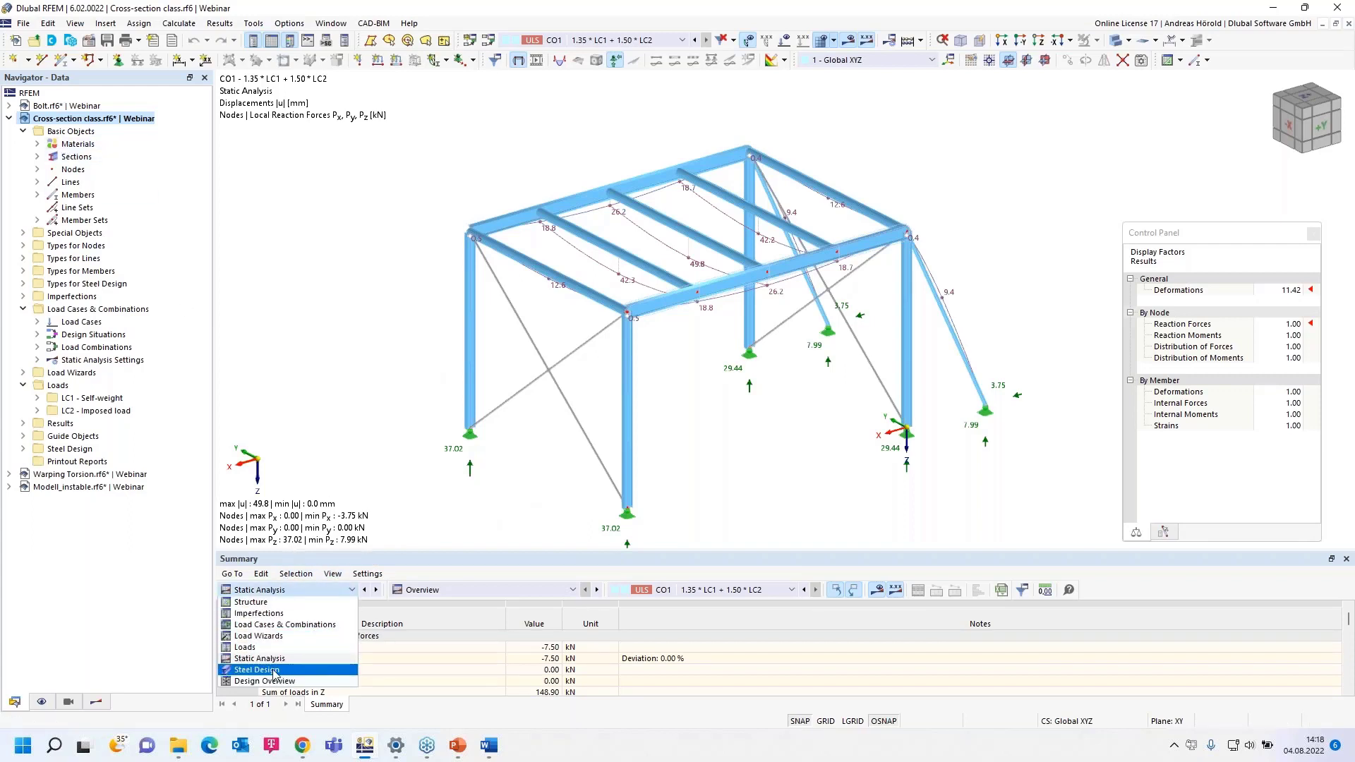
pyautogui.click(273, 671)
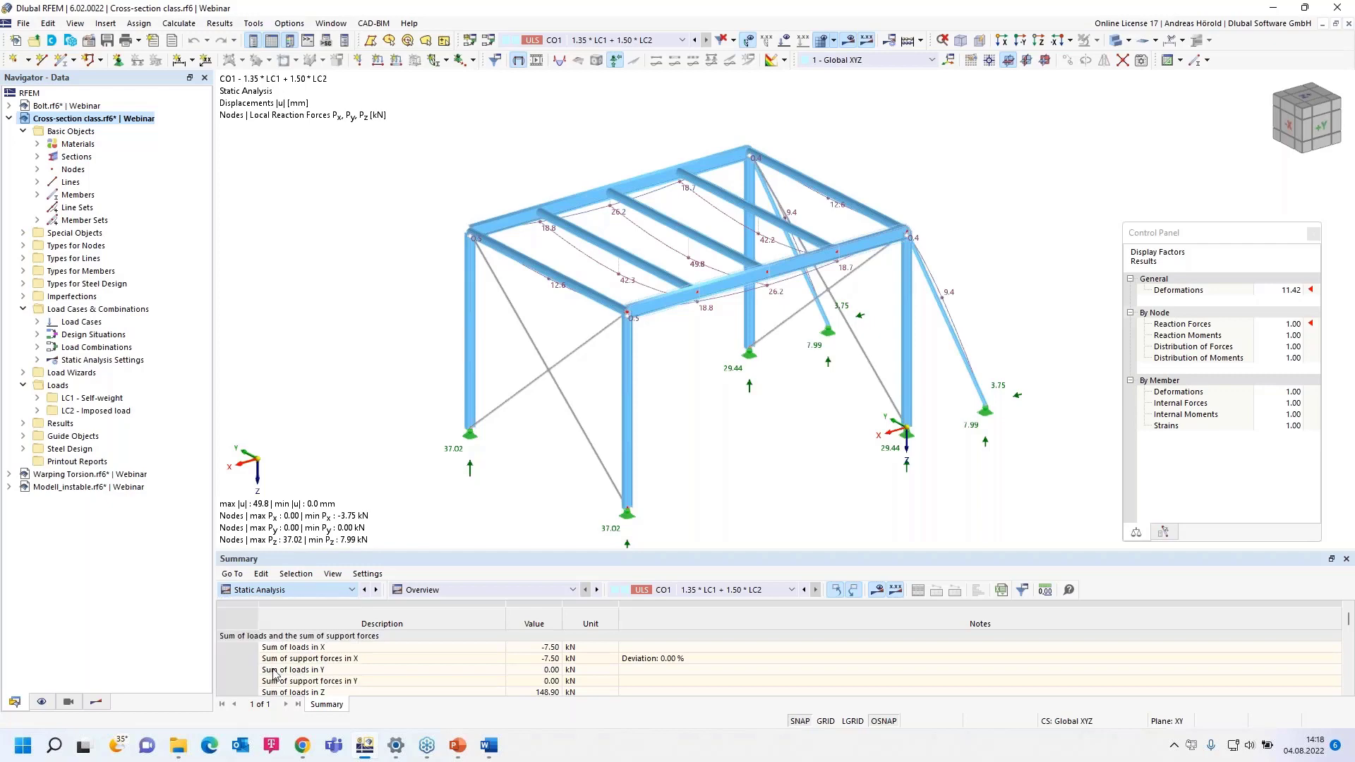
pyautogui.moveTo(595, 554); pyautogui.dragTo(594, 477)
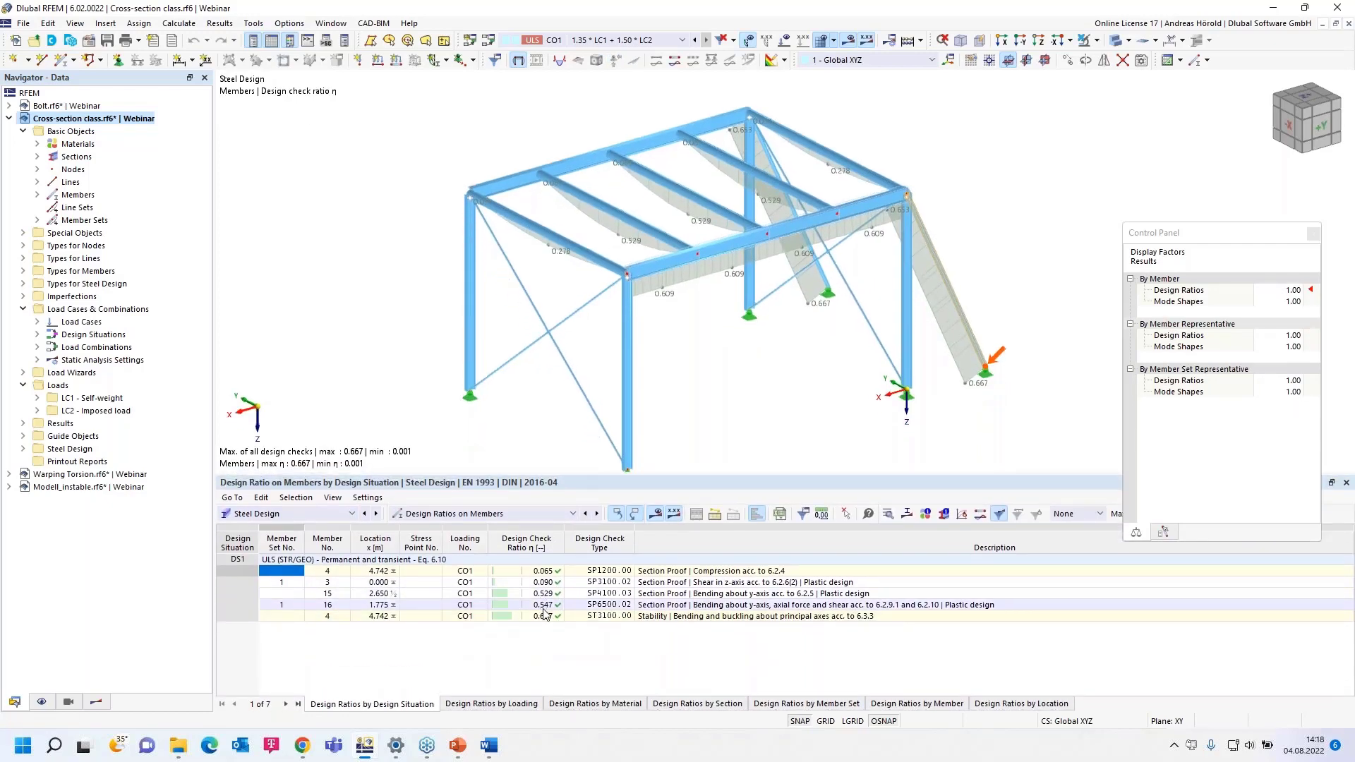
# Open the design check details for member 16's SP6500.02 section proof and examine the classification of subpanel 1.
pyautogui.click(538, 605)
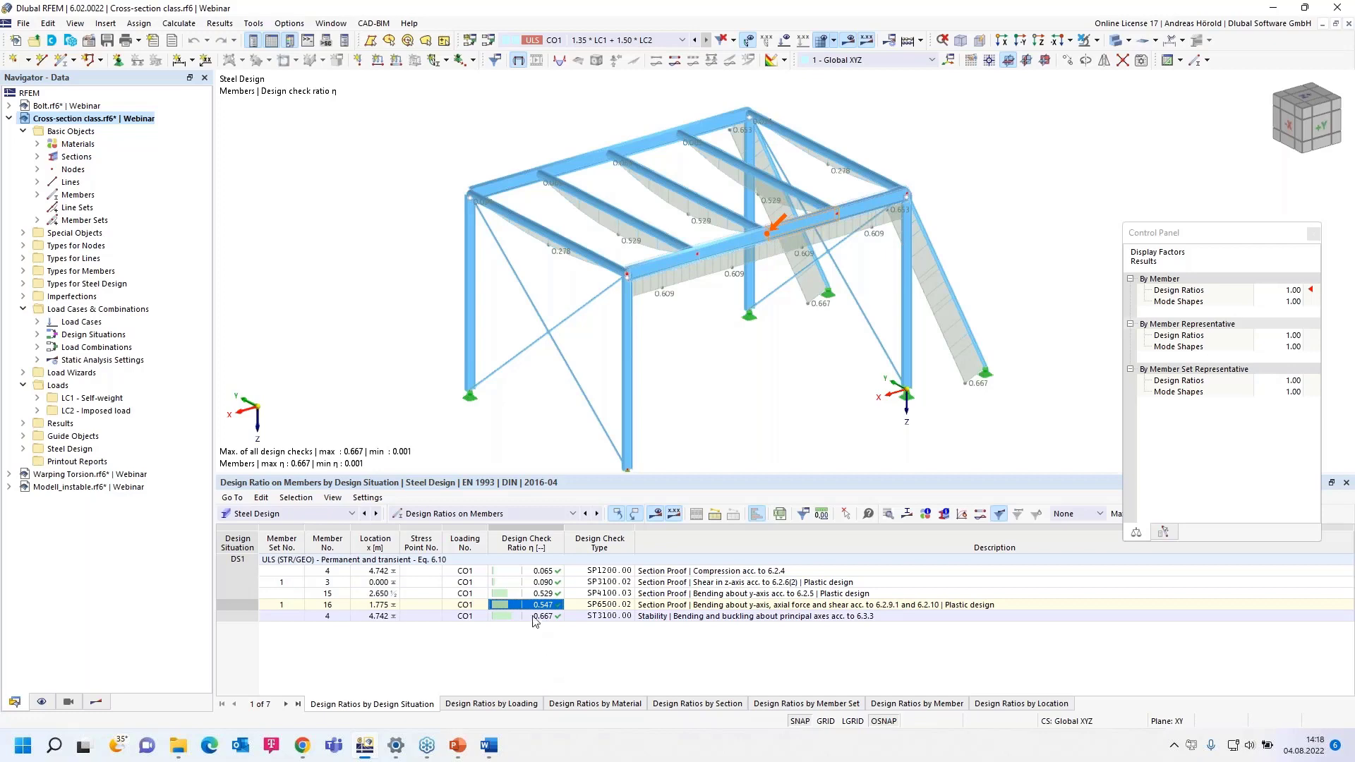
pyautogui.click(887, 514)
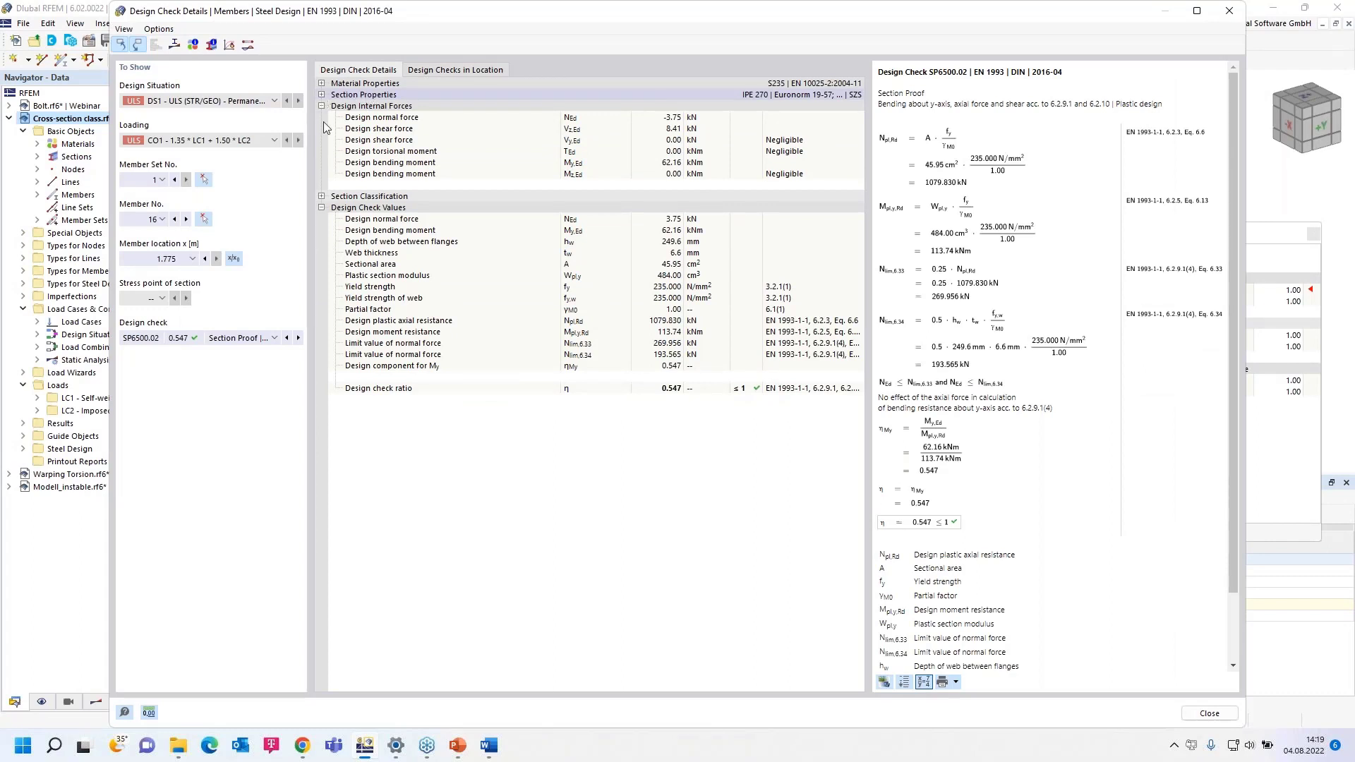
pyautogui.click(322, 197)
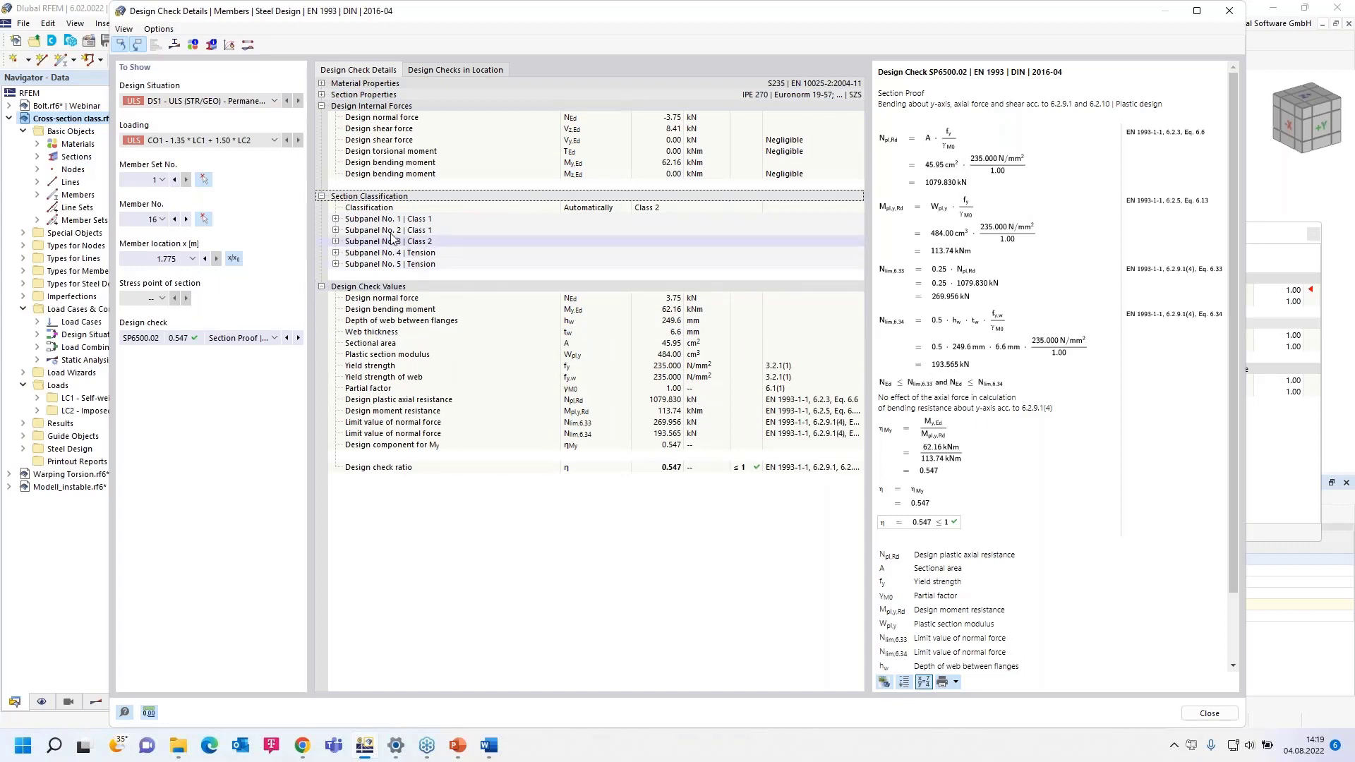
pyautogui.click(370, 223)
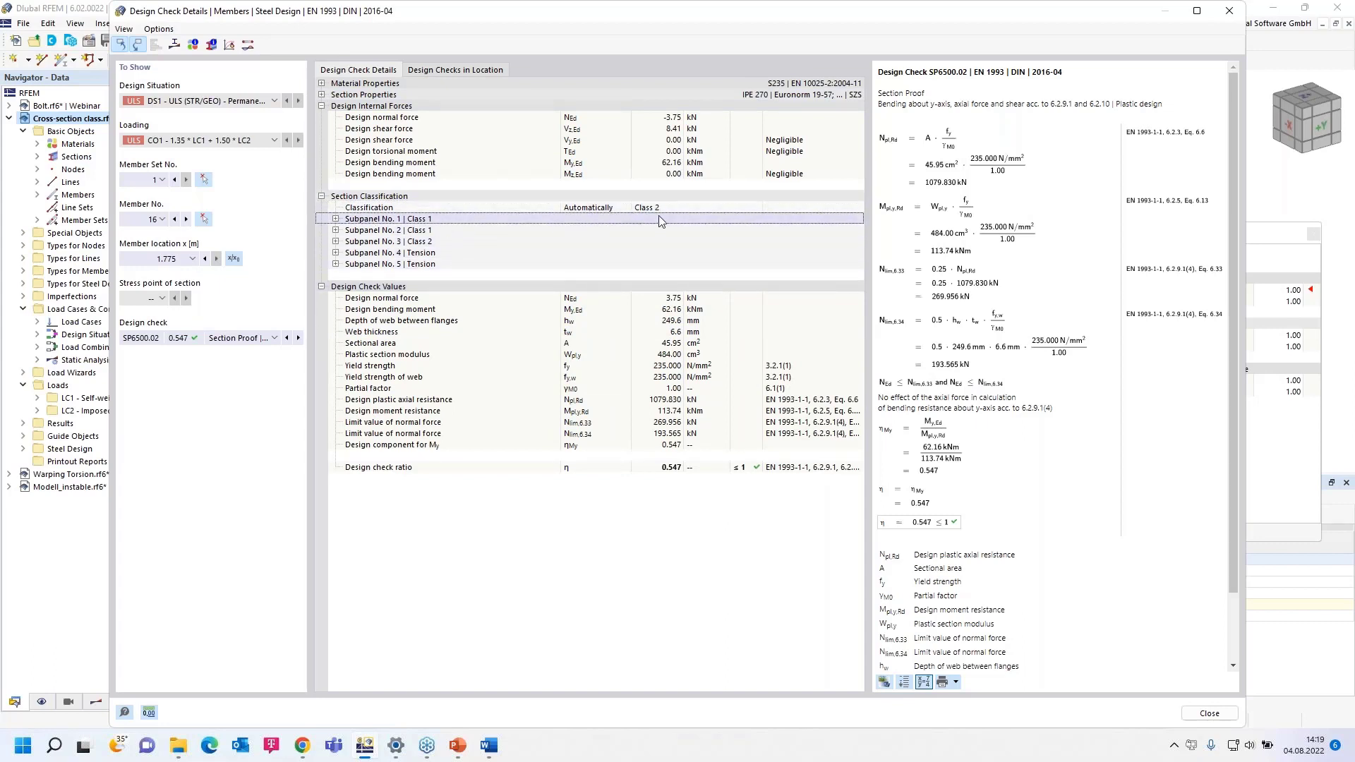
pyautogui.click(336, 218)
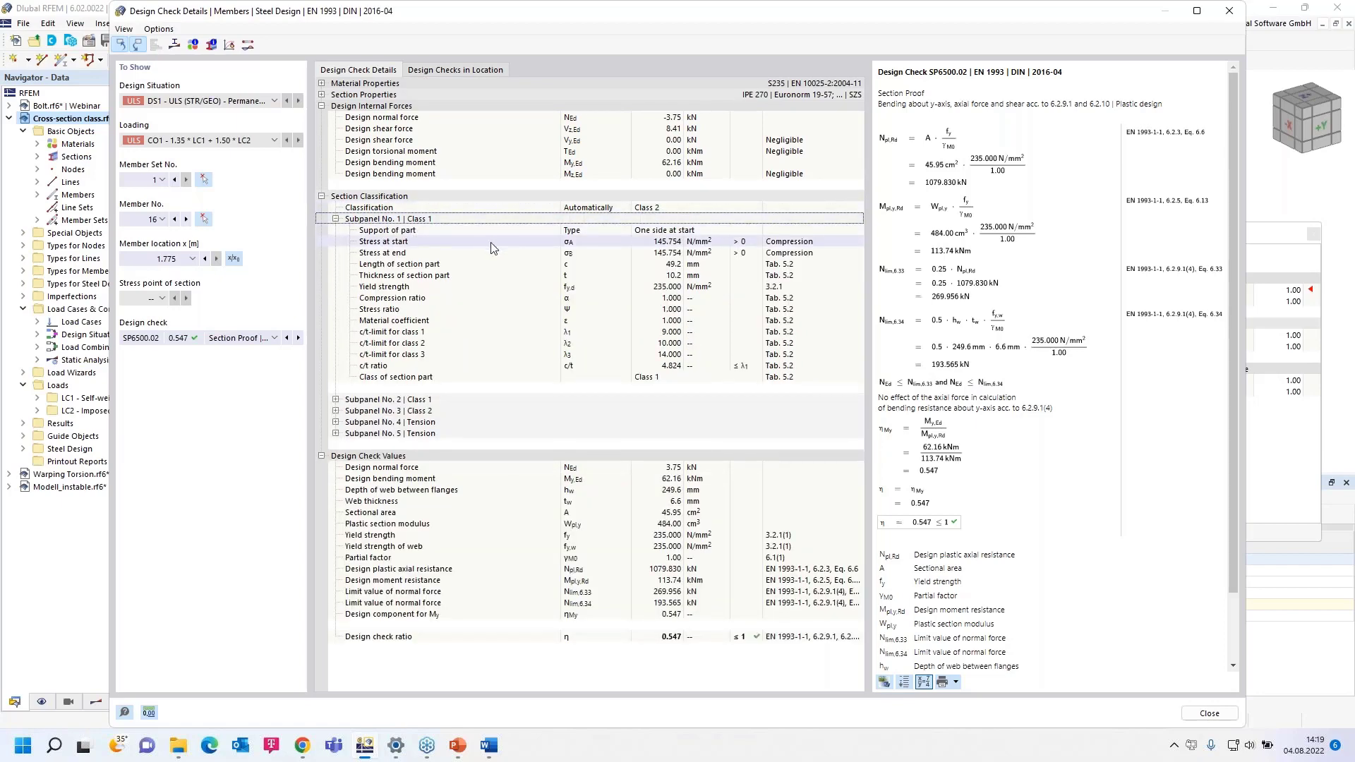
pyautogui.click(335, 220)
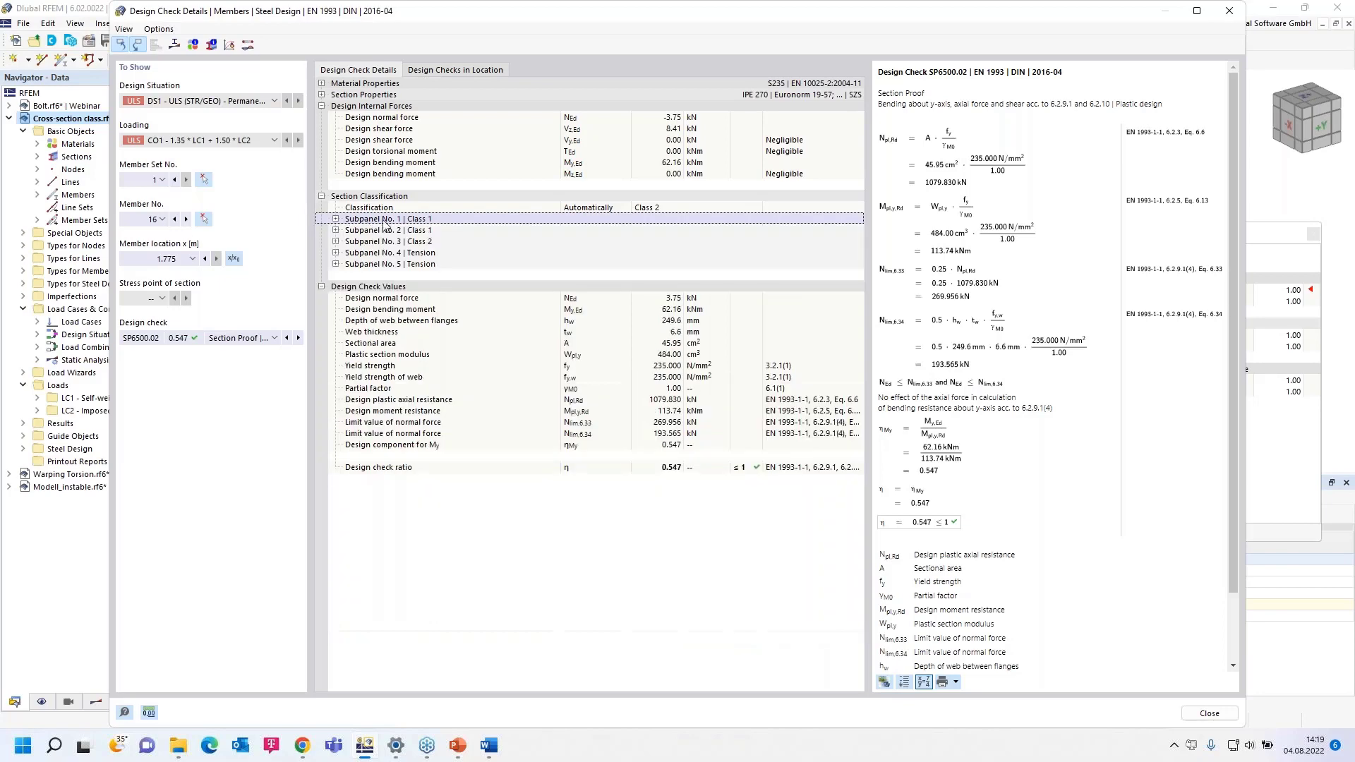
# Examine the classification of subpanel 3 and the SP6500.02 design check formulas, and close the design check details.
pyautogui.click(425, 231)
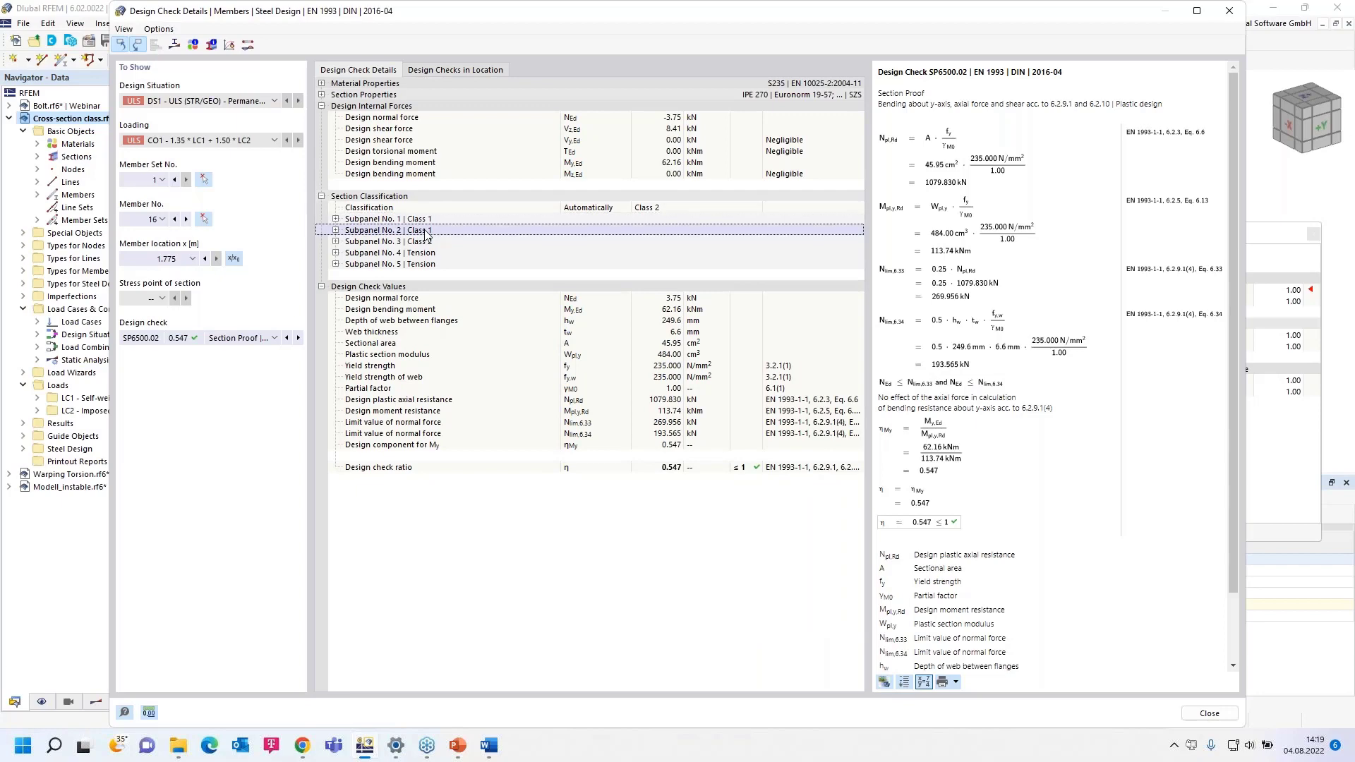
pyautogui.click(336, 242)
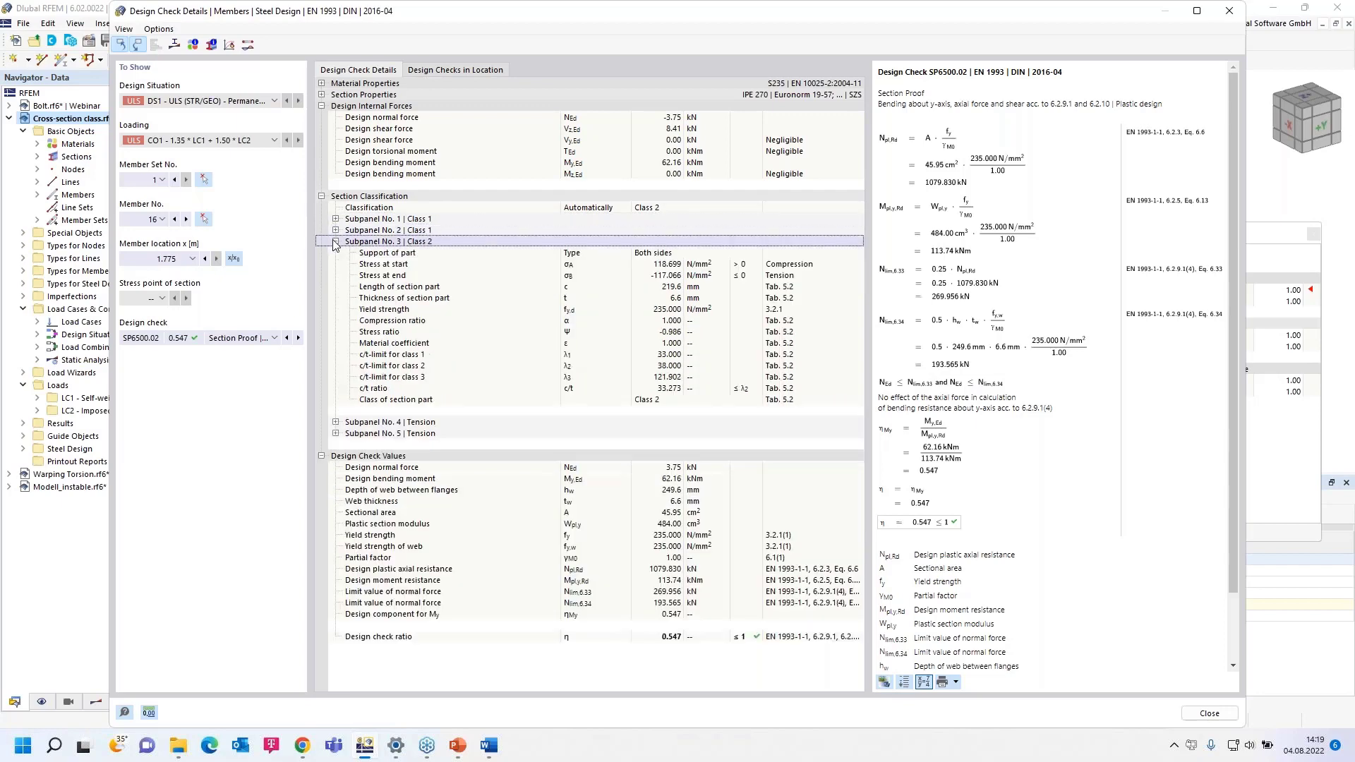
pyautogui.click(635, 253)
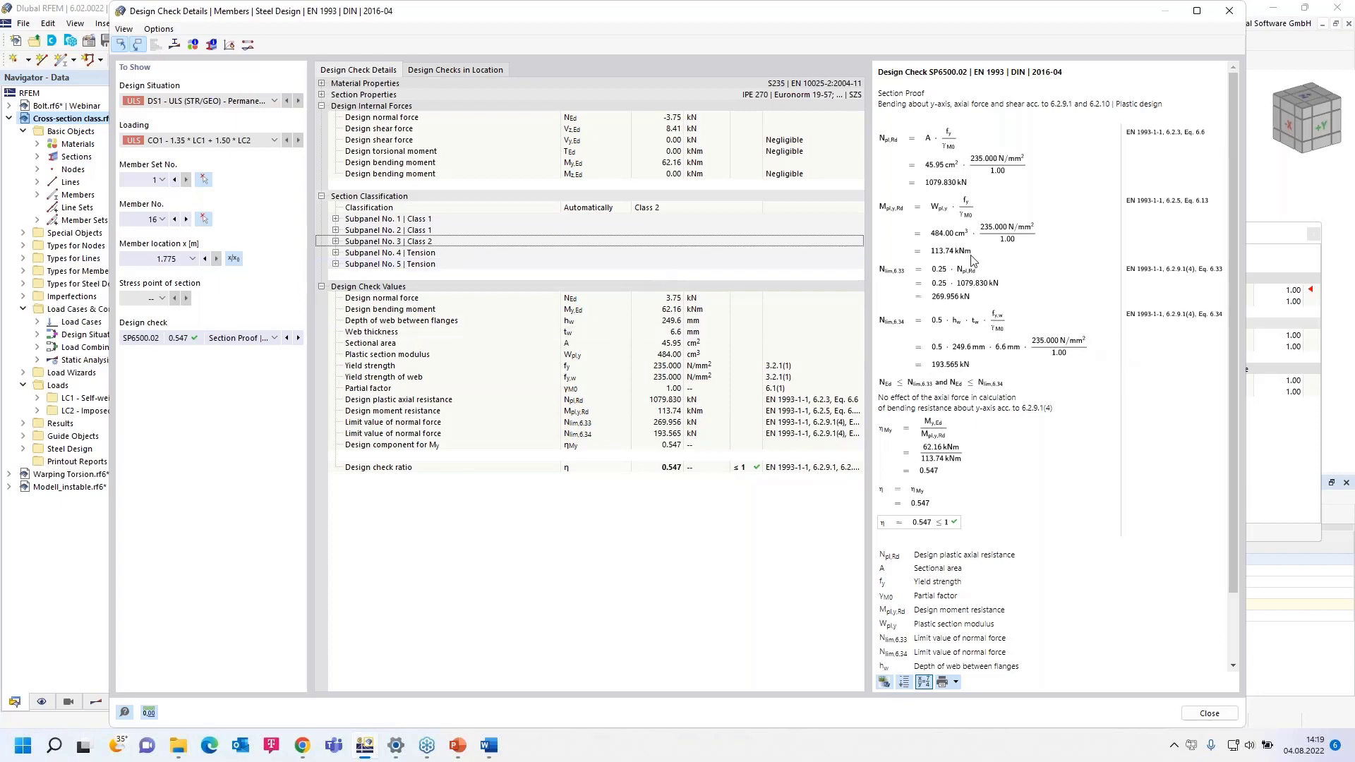
pyautogui.scroll(-2, 982, 292)
pyautogui.scroll(2, 981, 293)
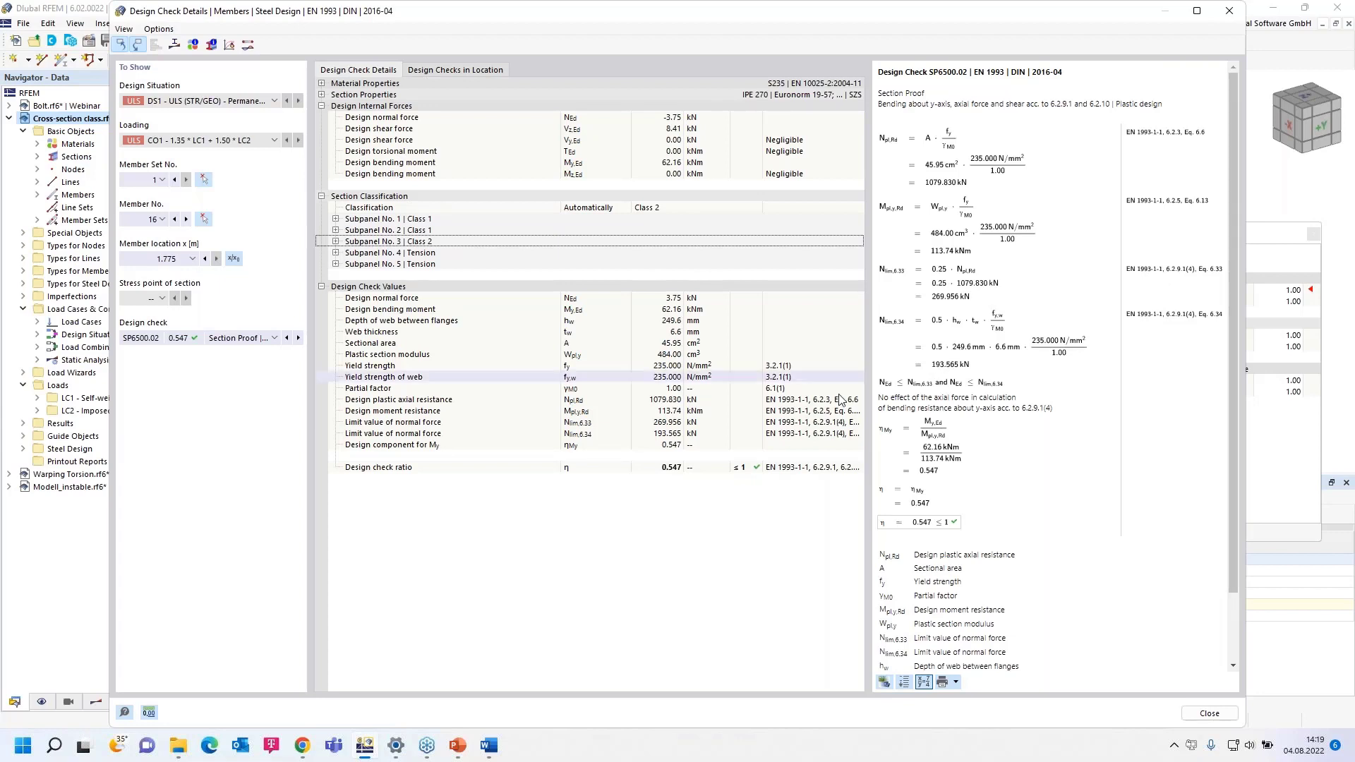
pyautogui.click(1209, 713)
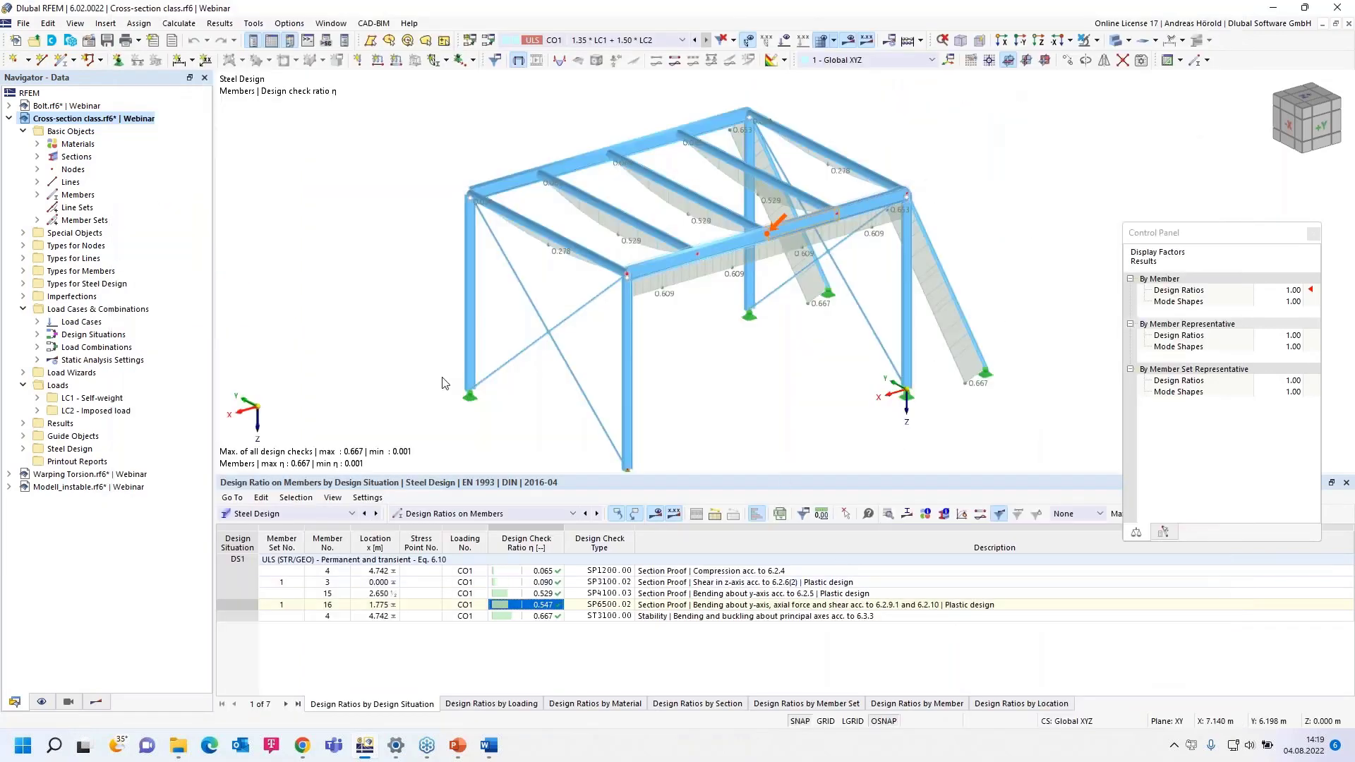
# Switch to the Warping Torsion model and reduce the table area to enlarge the model view.
pyautogui.click(87, 475)
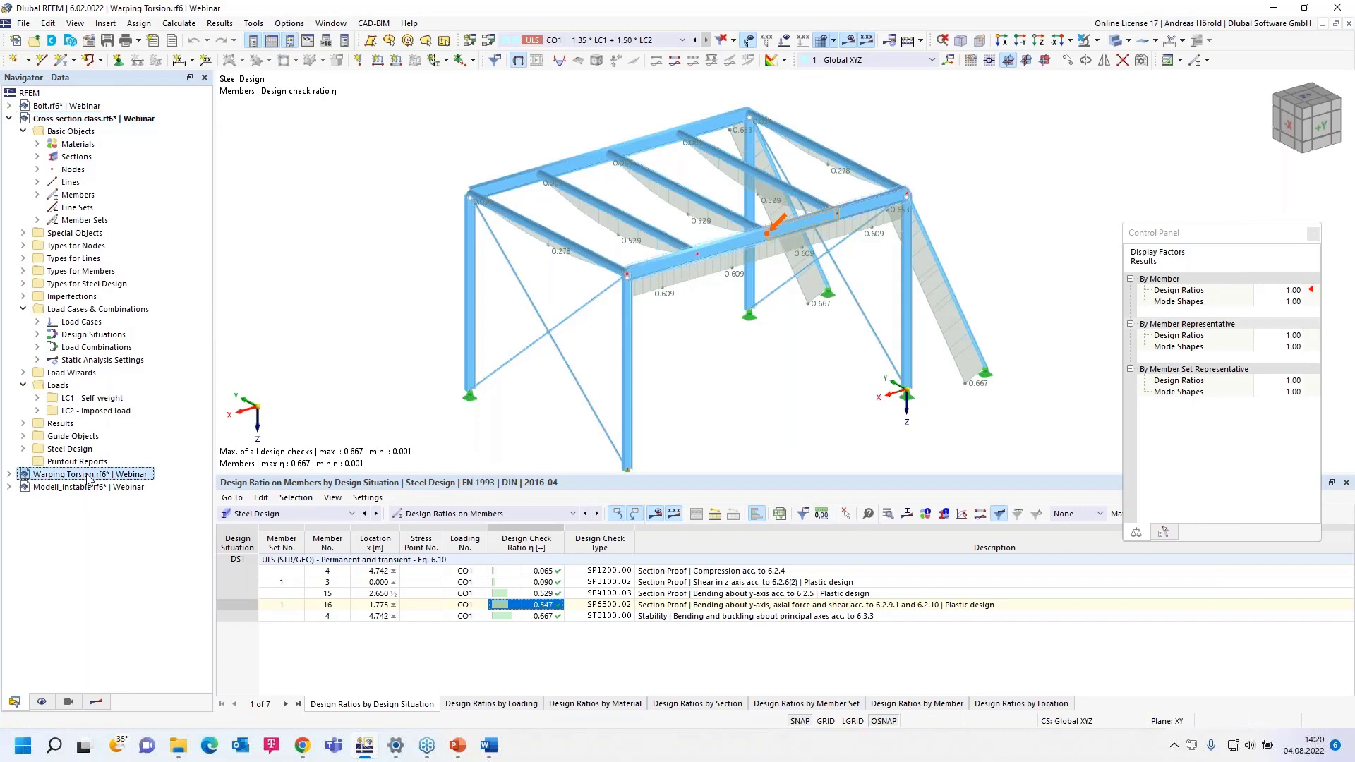
pyautogui.moveTo(704, 476); pyautogui.dragTo(700, 570)
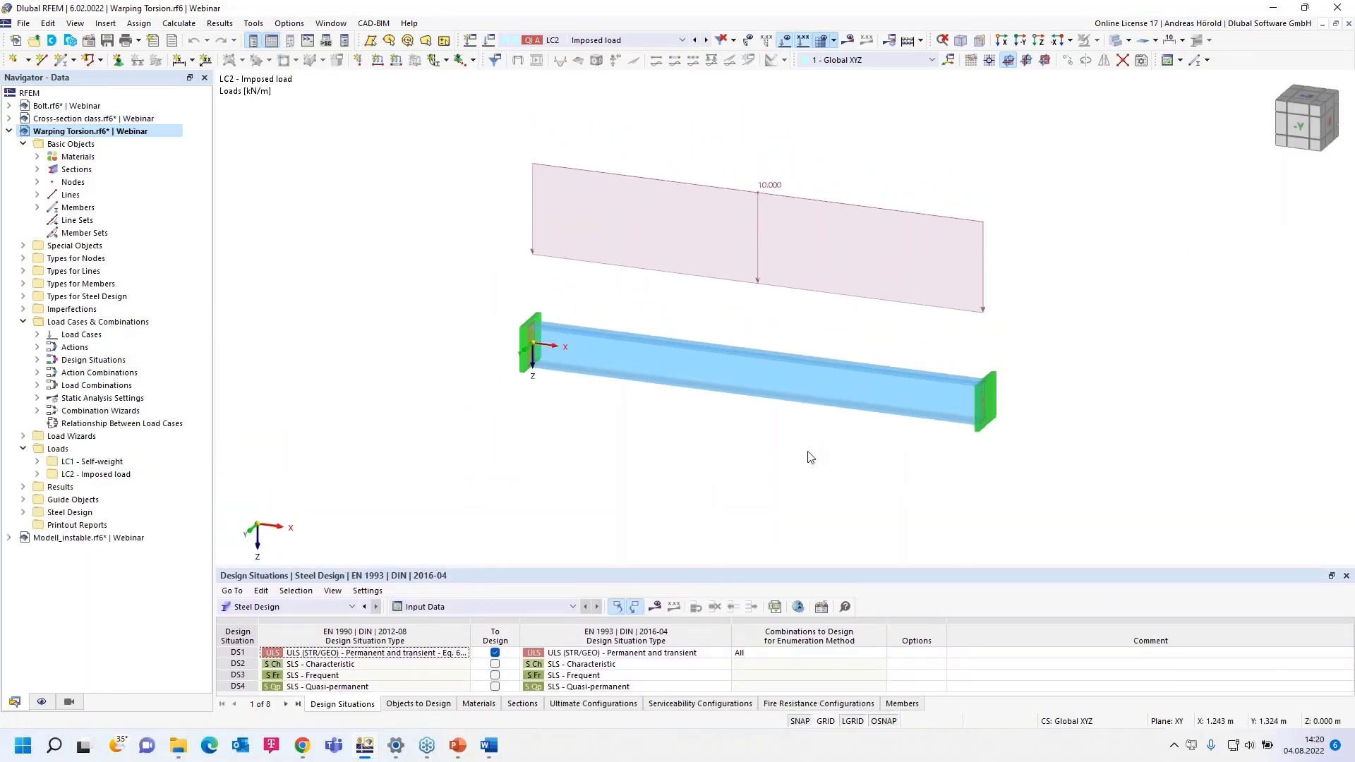
pyautogui.scroll(1, 751, 439)
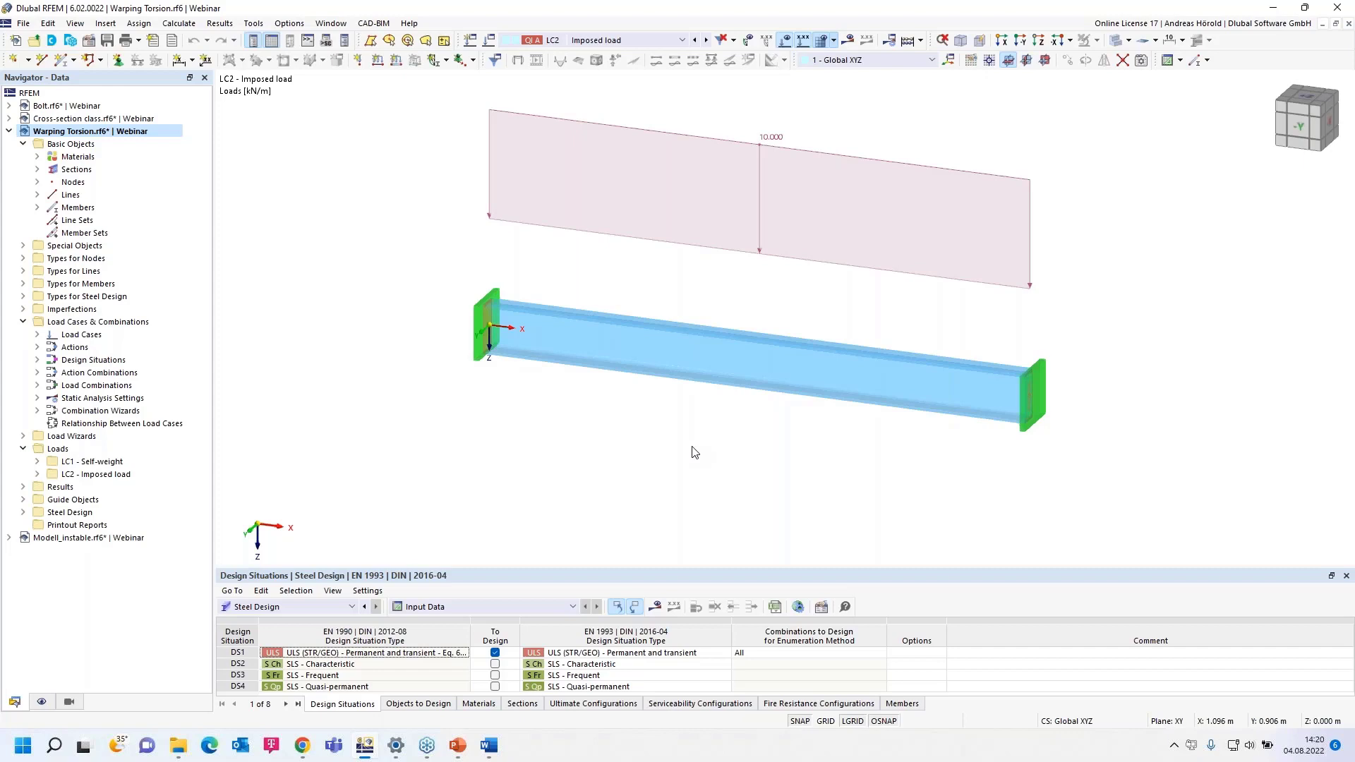
# Open the beam's member properties and edit its assigned transverse stiffener definition.
pyautogui.doubleClick(766, 340)
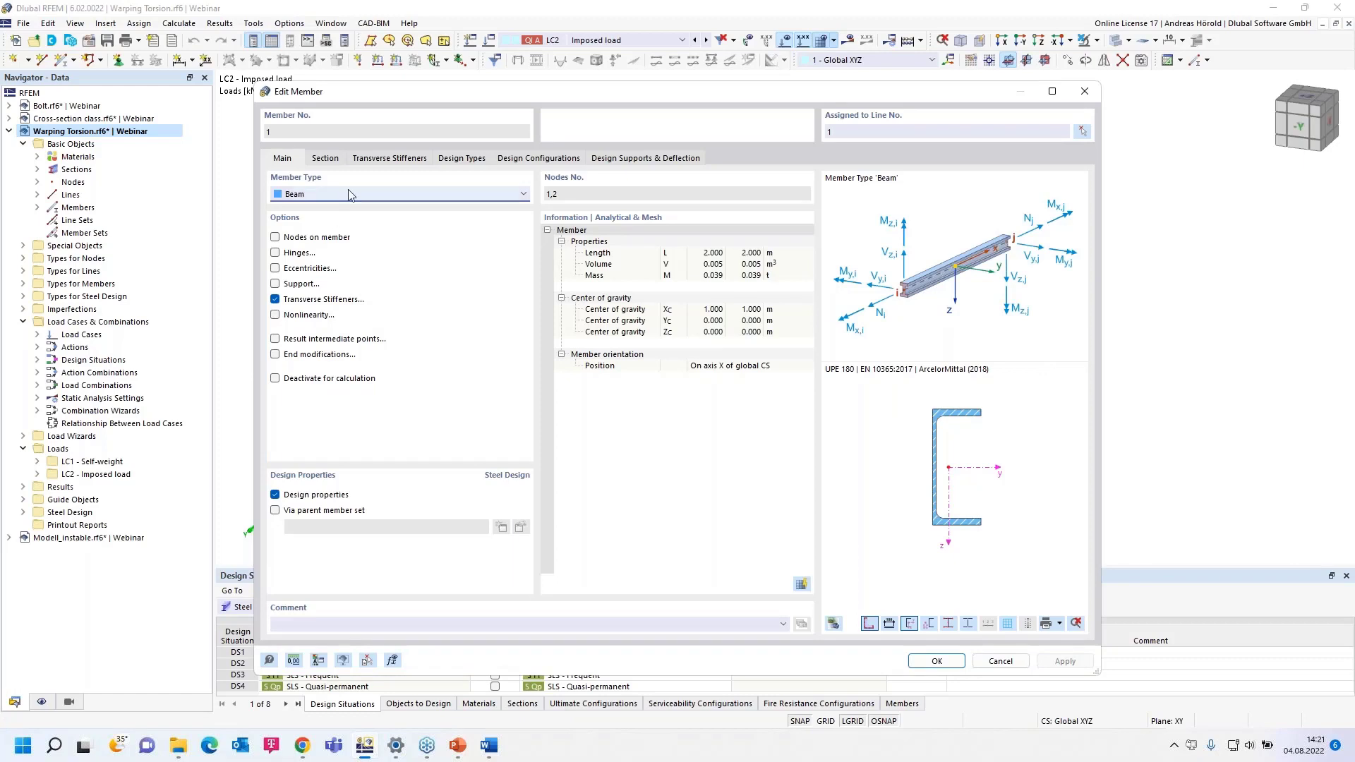
pyautogui.click(387, 160)
pyautogui.keyDown('ctrl'); pyautogui.moveTo(779, 544); pyautogui.dragTo(558, 578, button='middle'); pyautogui.keyUp('ctrl')
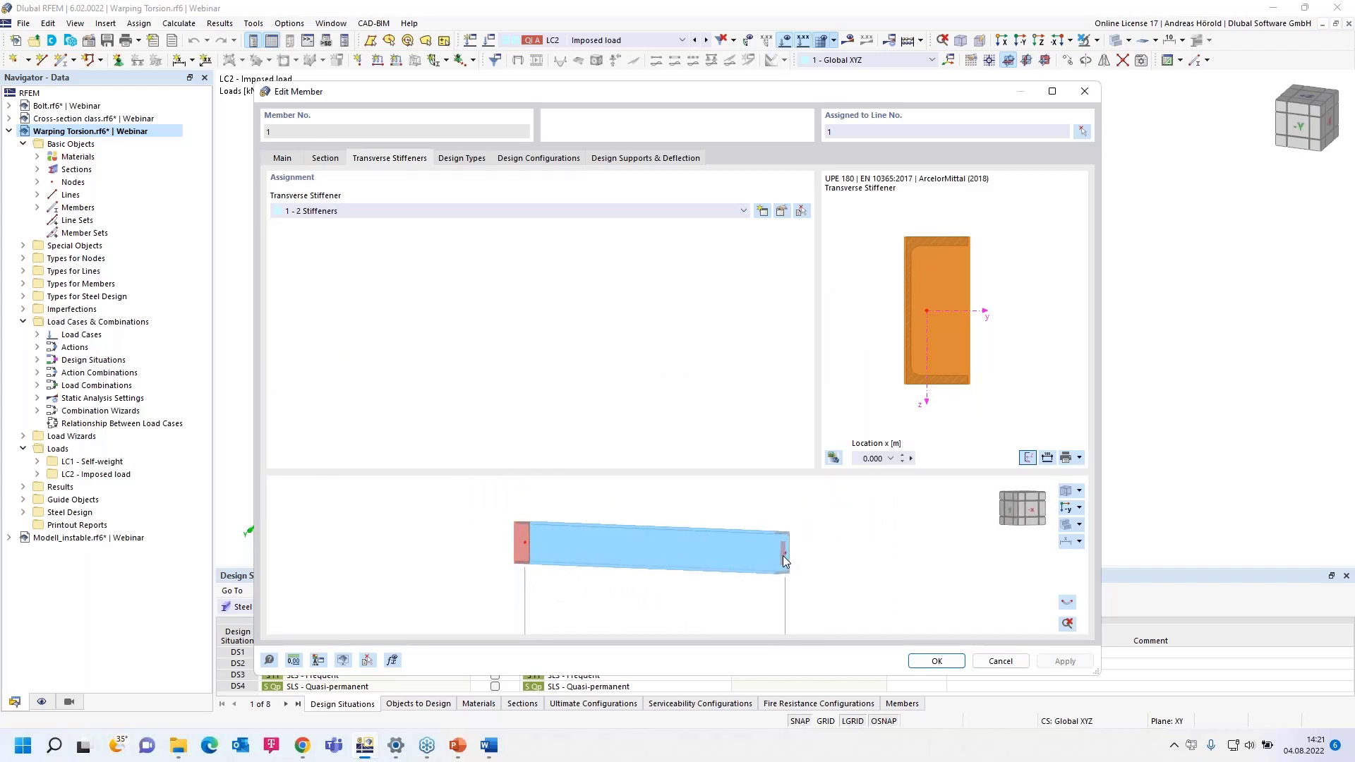
pyautogui.click(781, 213)
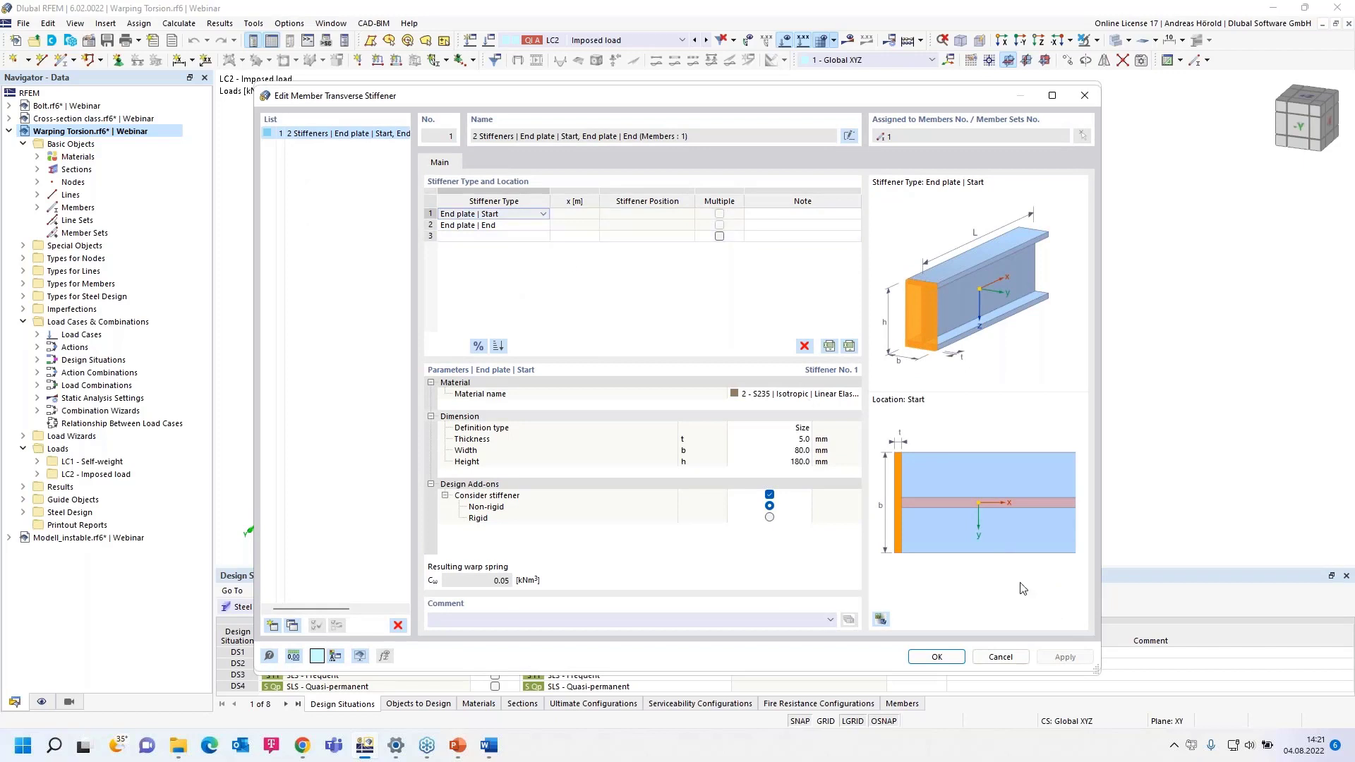
# Show the model preview in the transverse stiffener dialog and examine the end plates at both member ends.
pyautogui.click(881, 623)
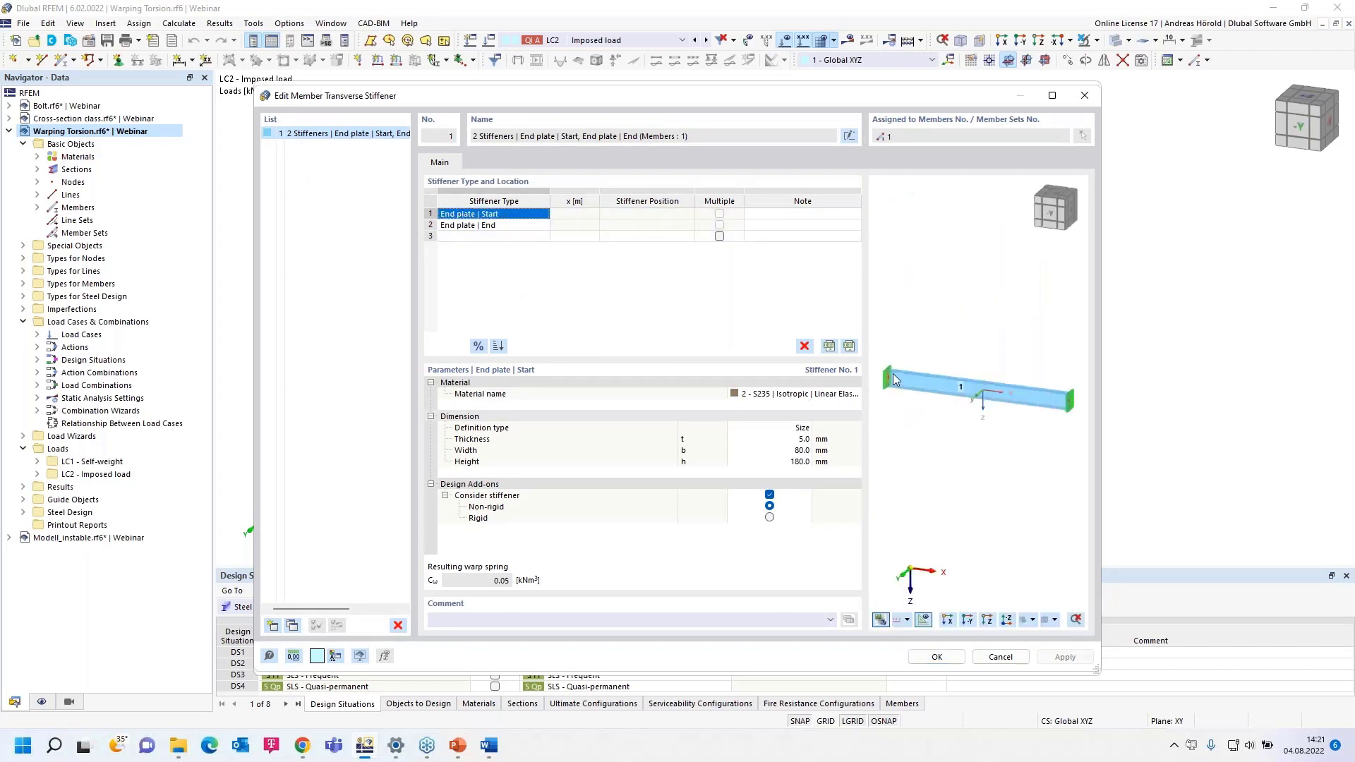
pyautogui.scroll(5, 893, 379)
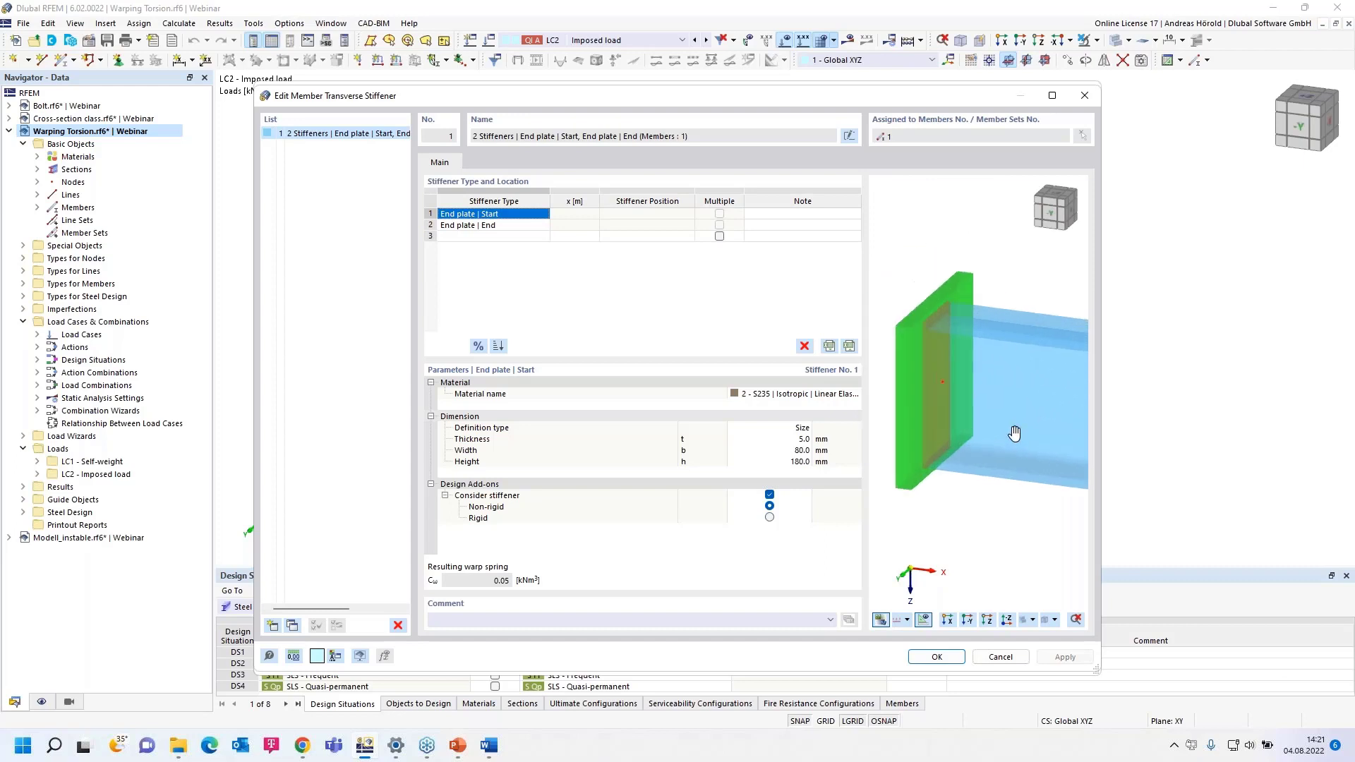
pyautogui.scroll(-3, 1014, 433)
pyautogui.scroll(-1, 972, 395)
pyautogui.scroll(-4, 1006, 423)
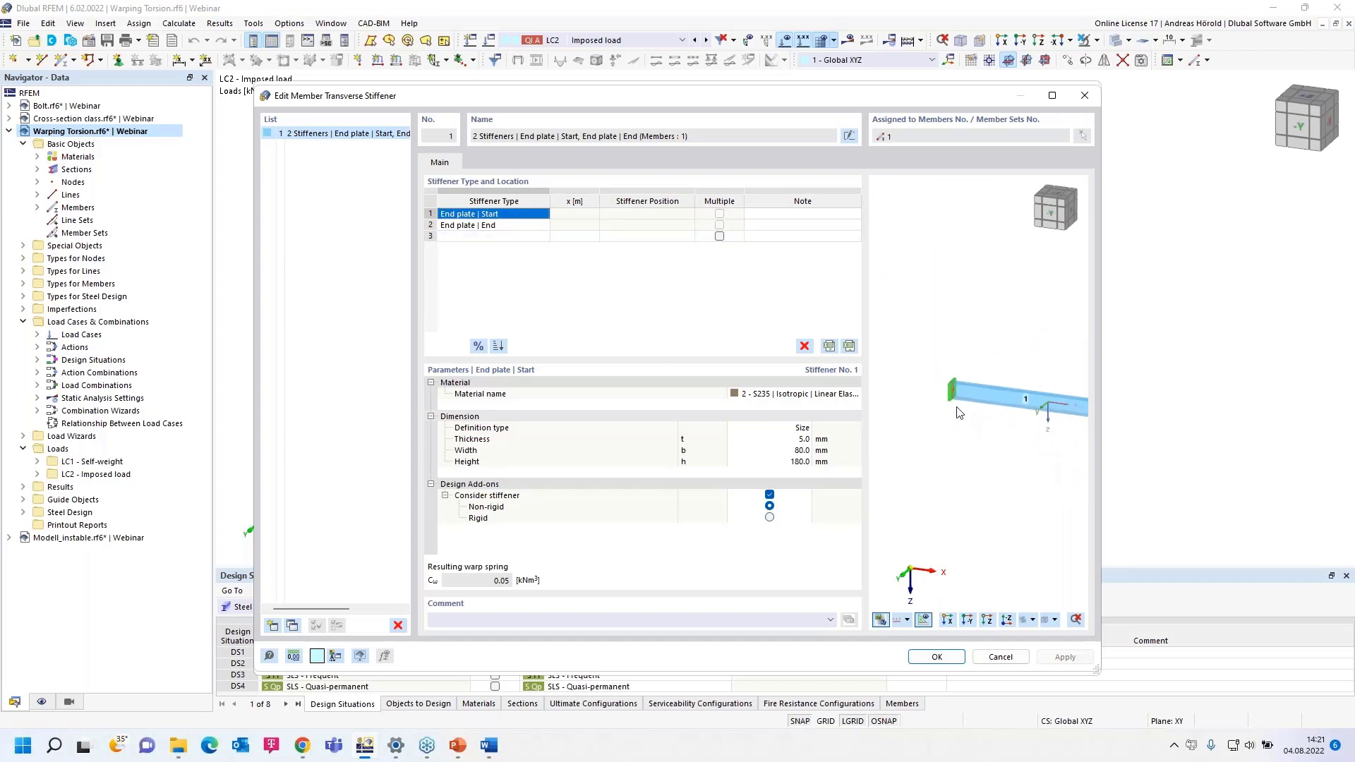
pyautogui.moveTo(1060, 427); pyautogui.dragTo(937, 407, button='middle')
pyautogui.scroll(2, 995, 419)
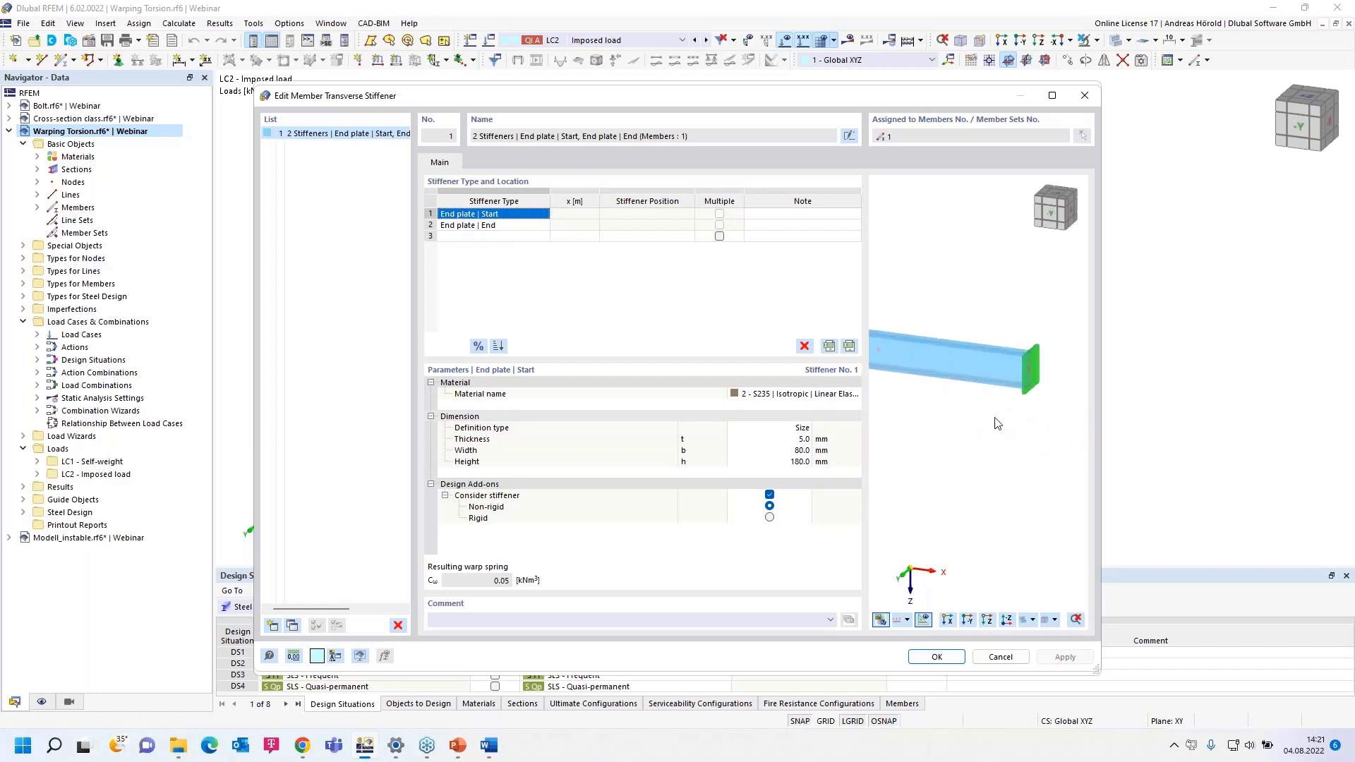
pyautogui.scroll(3, 996, 432)
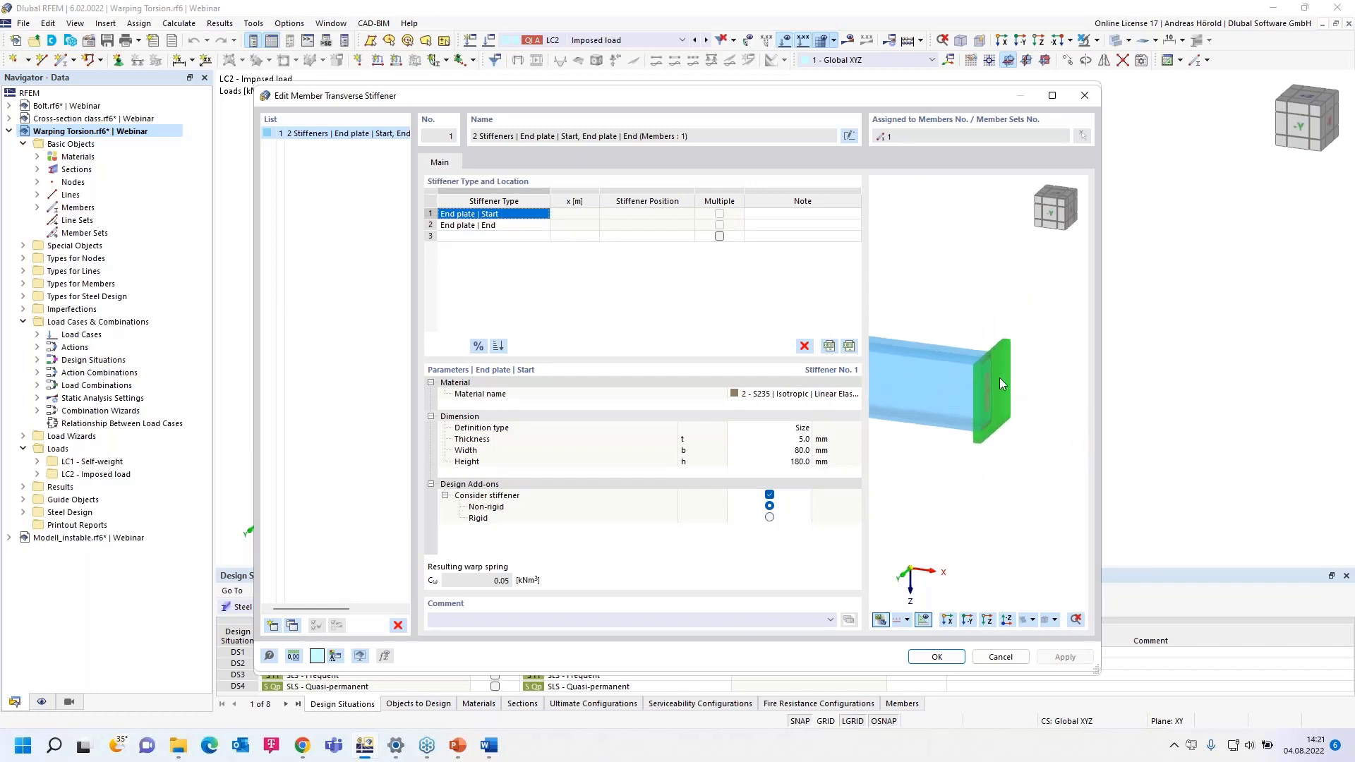
pyautogui.moveTo(1007, 464); pyautogui.dragTo(965, 479, button='middle')
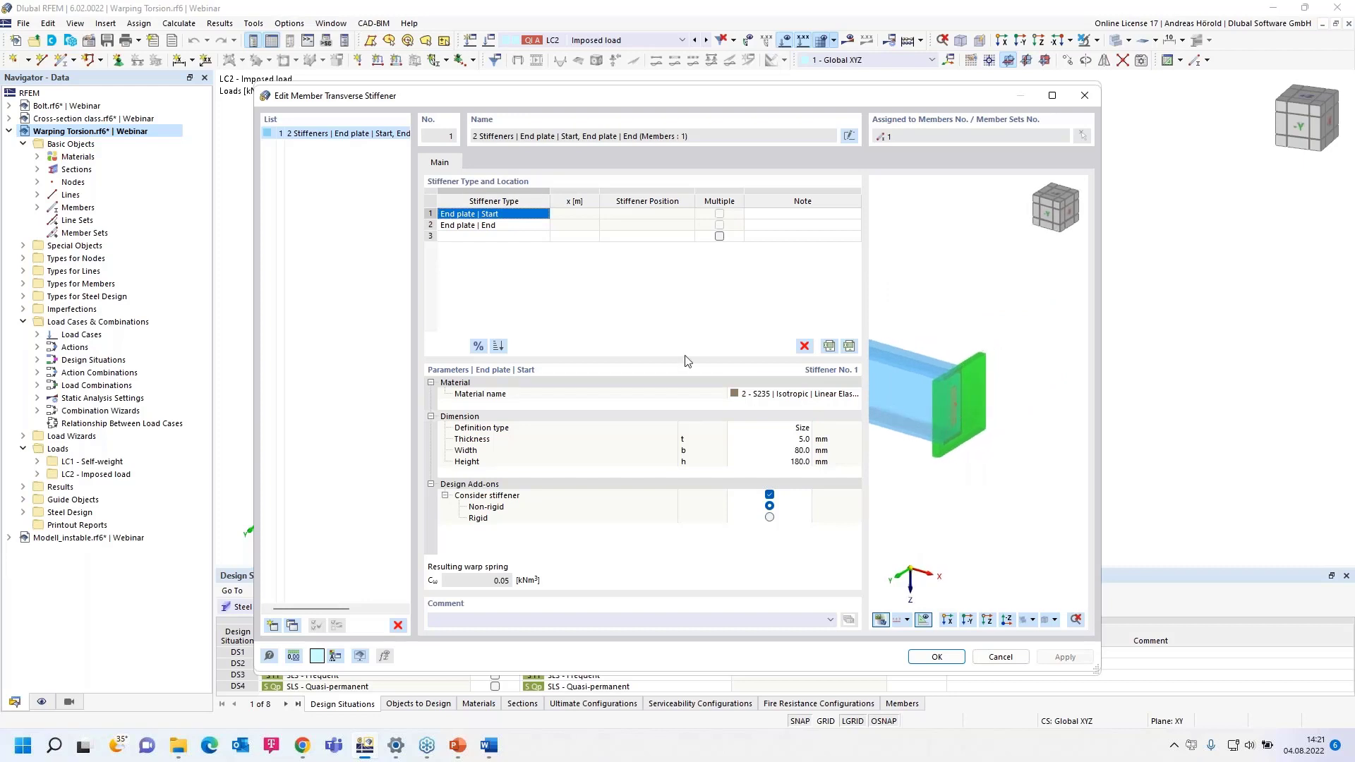
# Set the member-end end plate to 80 mm width and 180 mm height and accept the stiffener definition.
pyautogui.click(491, 226)
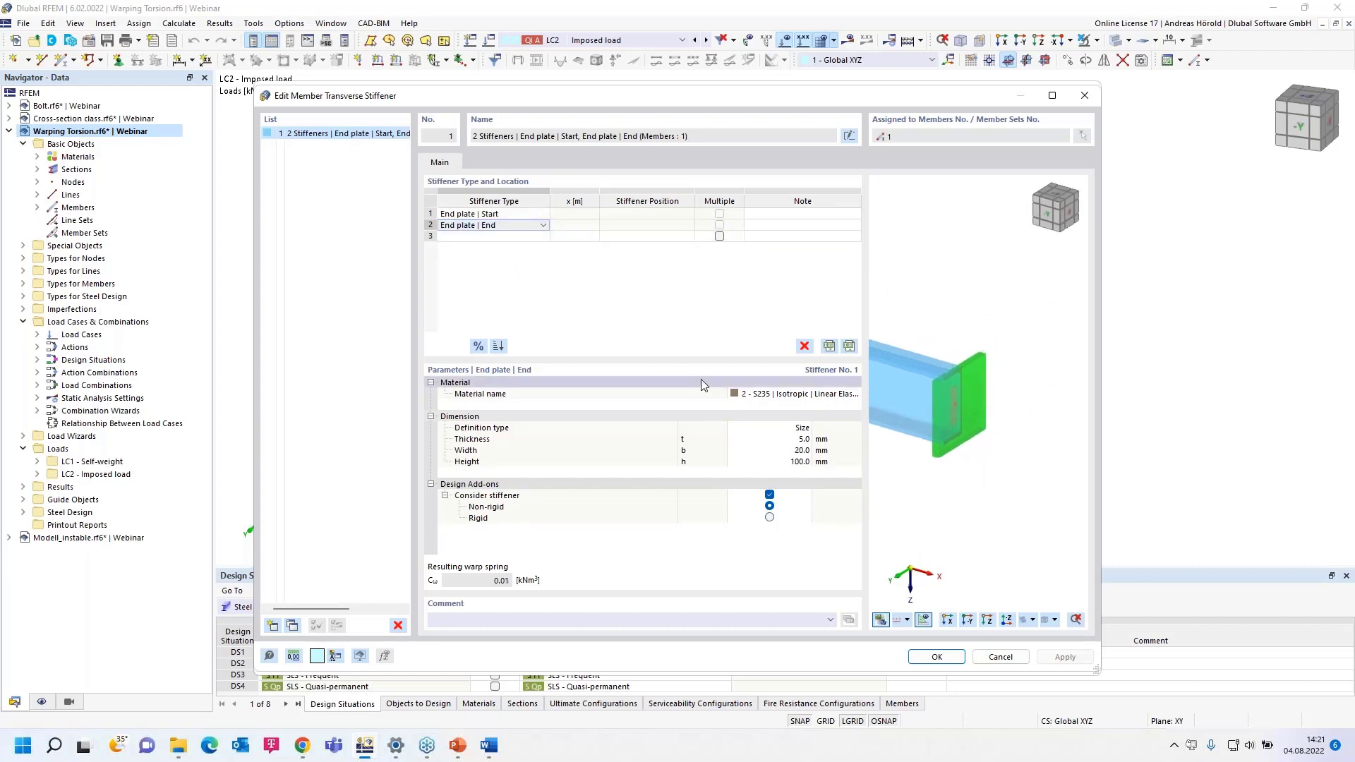
pyautogui.click(799, 450)
pyautogui.write('80')
pyautogui.press('Tab')
pyautogui.write('1')
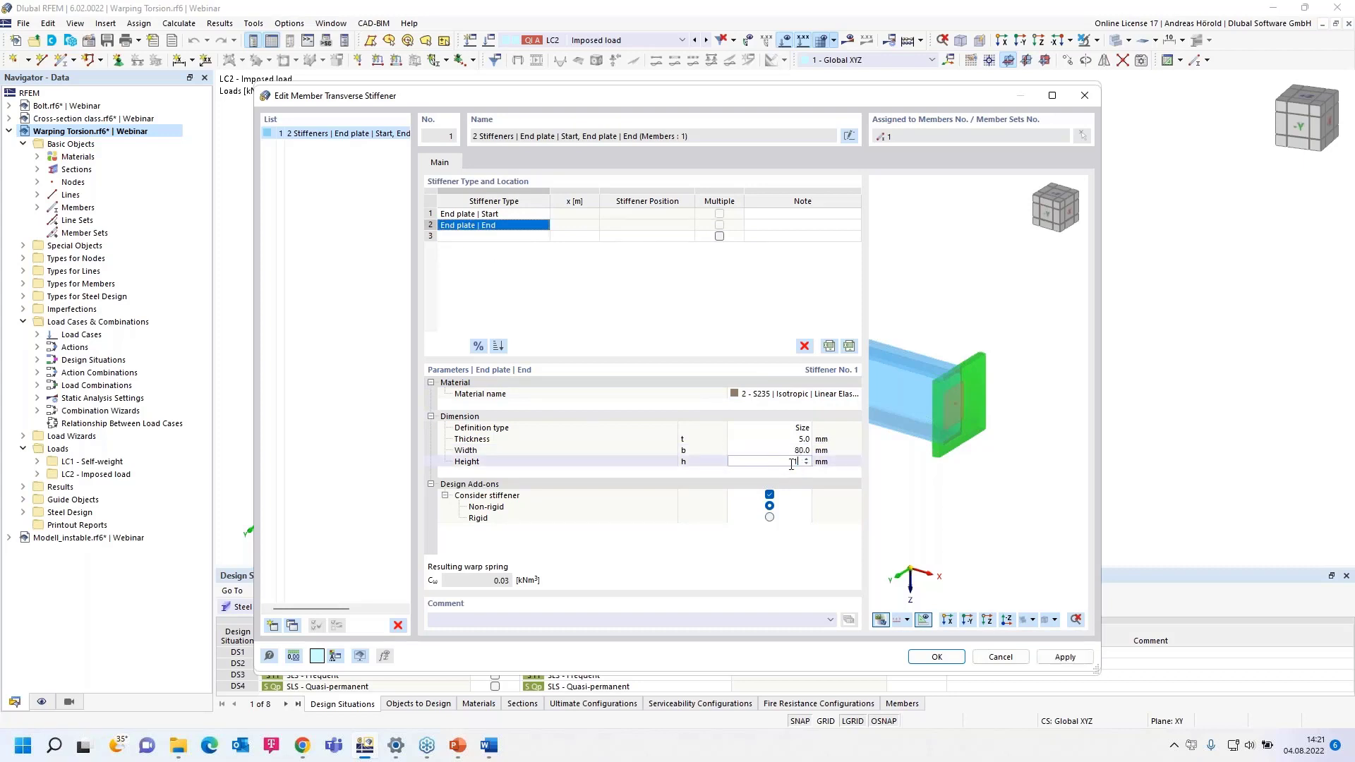
pyautogui.hotkey('shift', 'Tab')
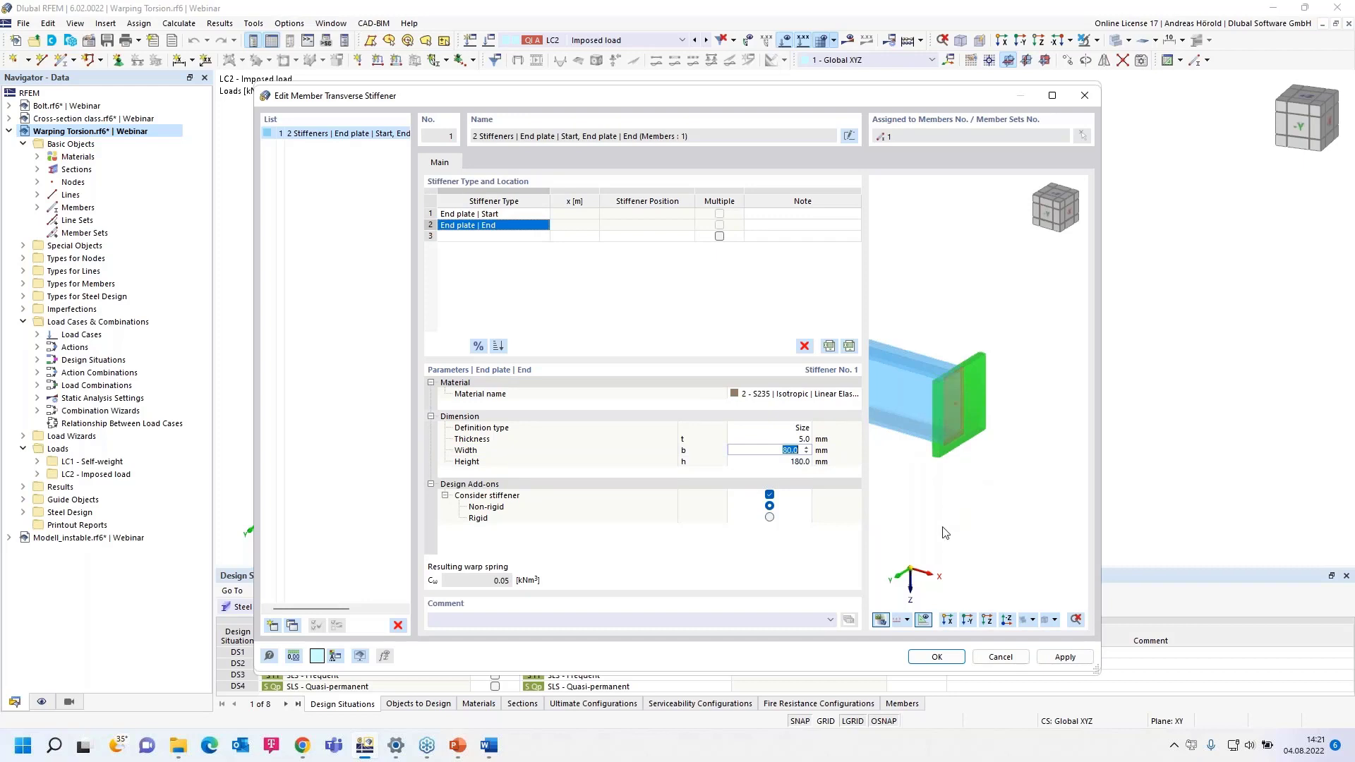
pyautogui.click(933, 657)
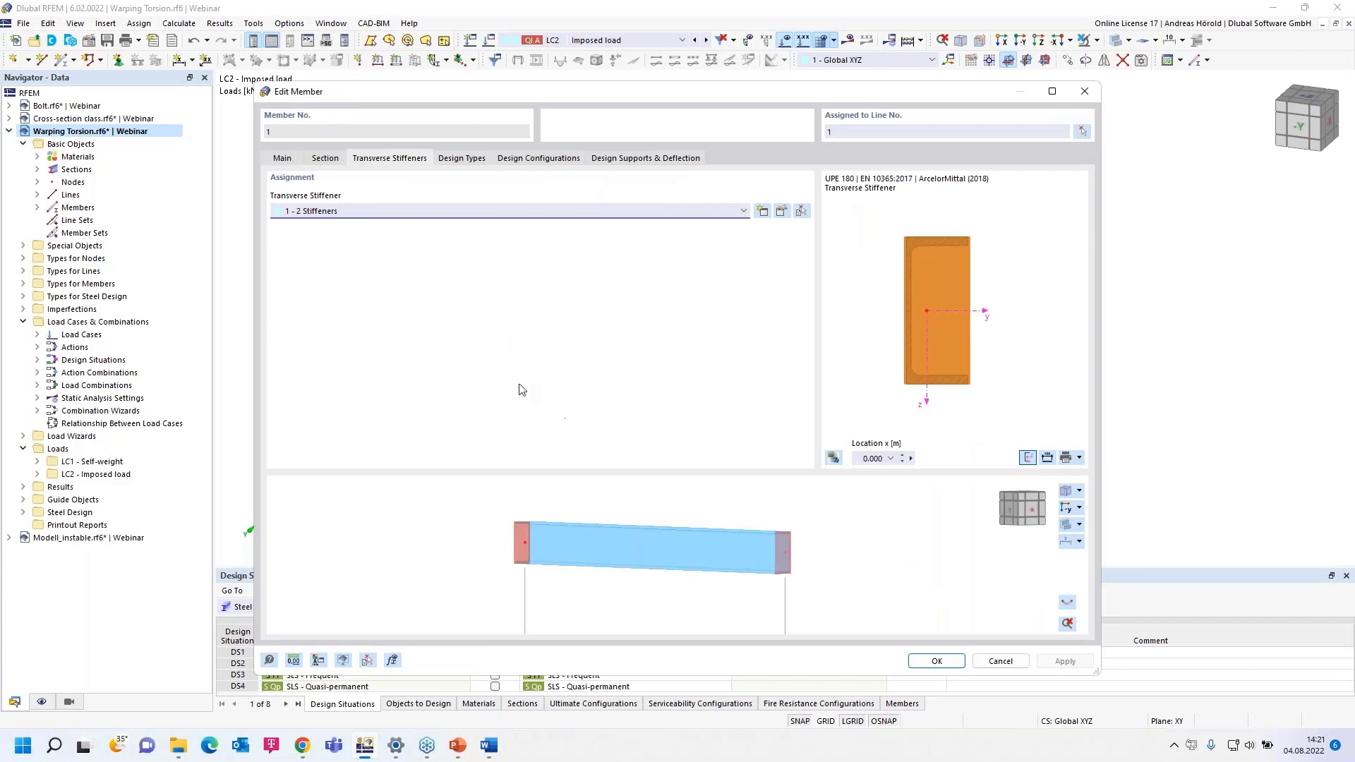
# Review the member's design types, its Standard ultimate configuration parameters, and its design supports and deflection settings.
pyautogui.click(457, 160)
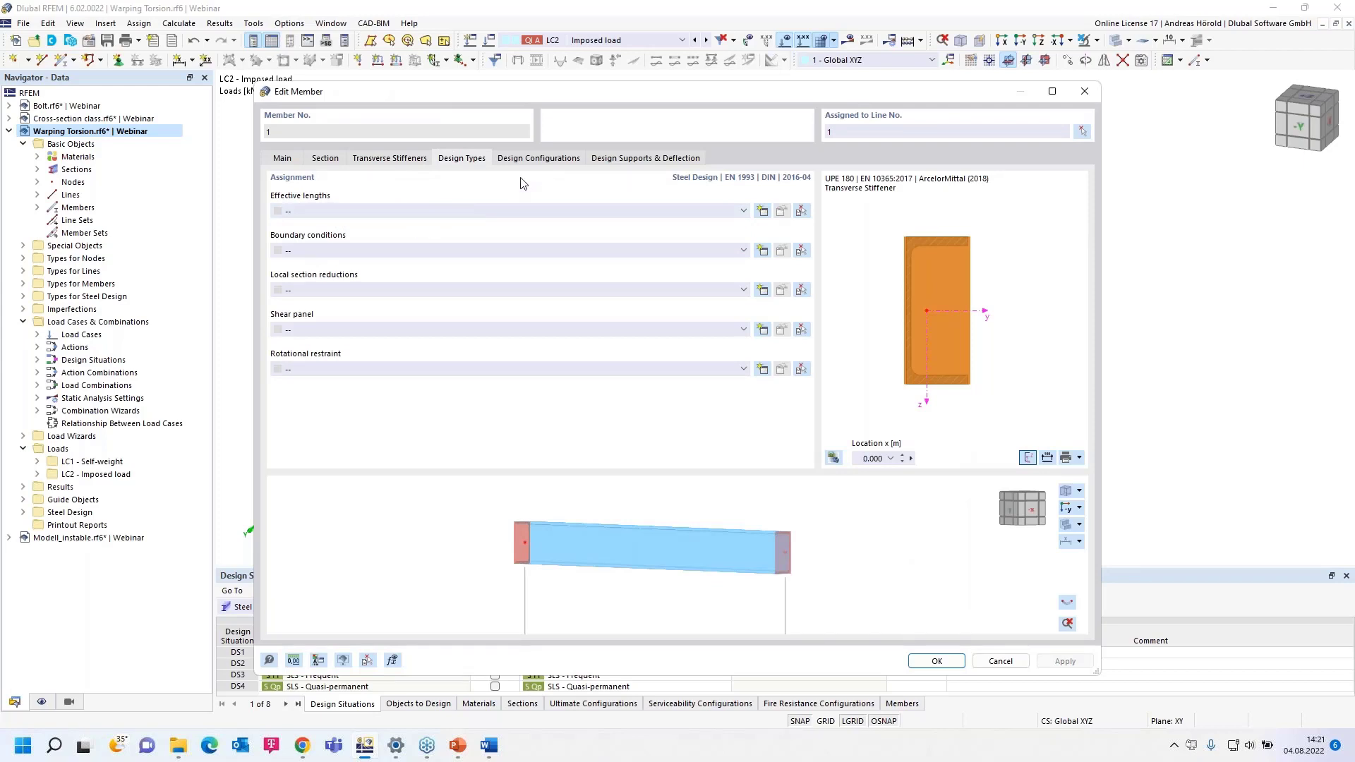
pyautogui.click(538, 159)
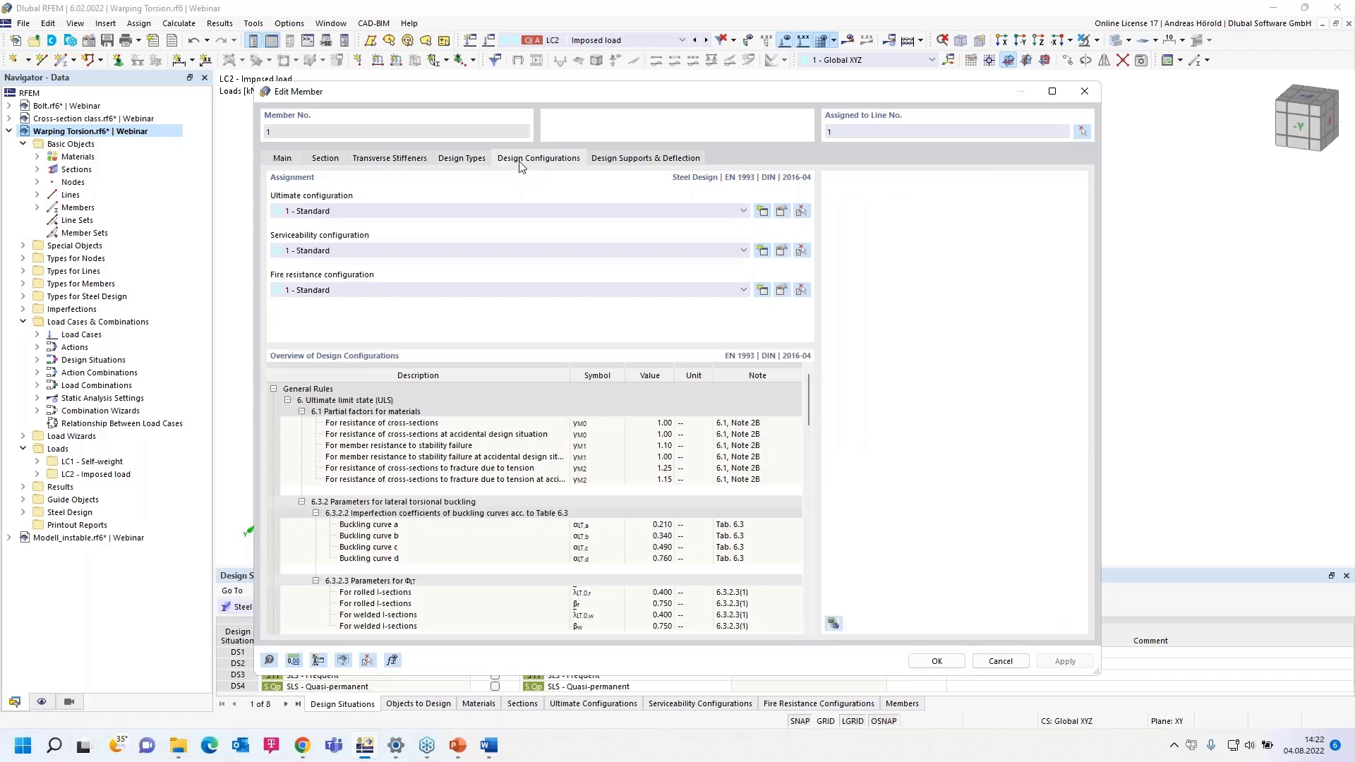
pyautogui.click(781, 211)
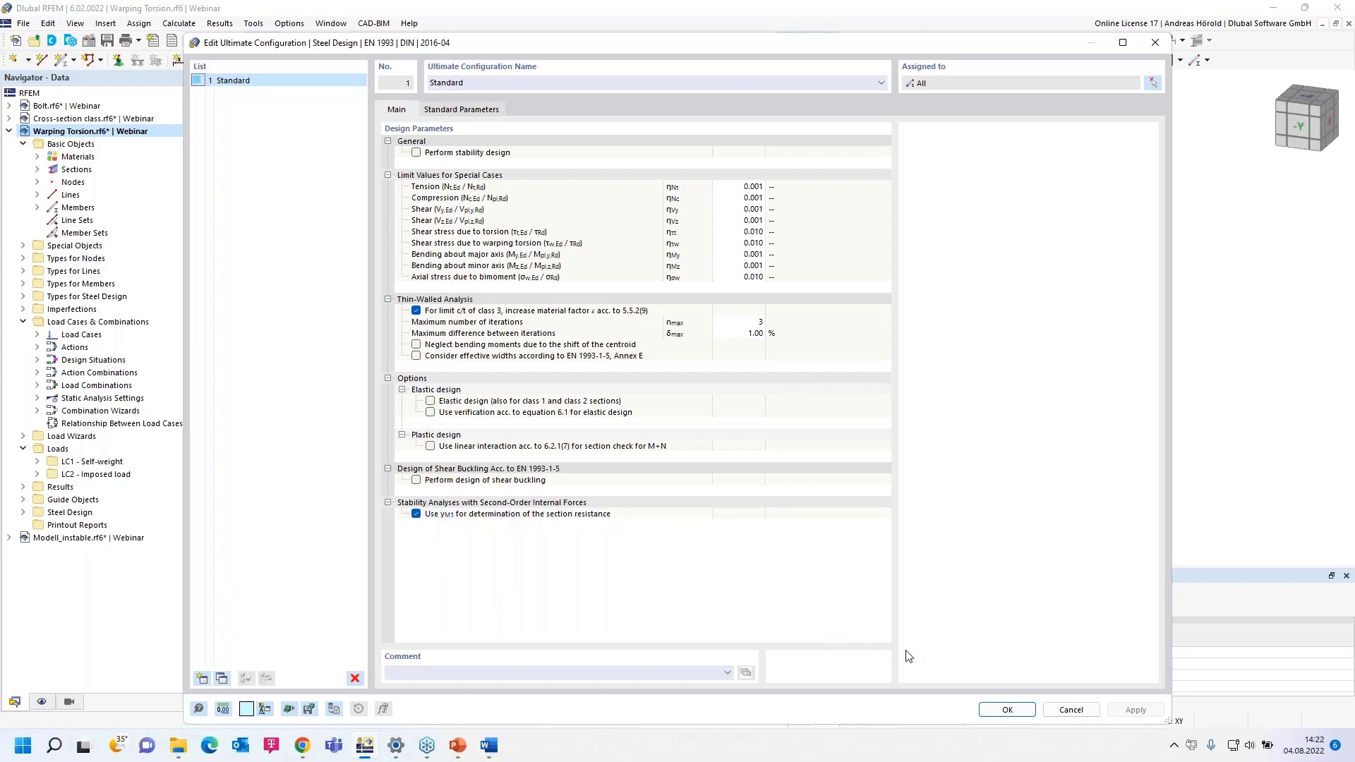
pyautogui.click(1008, 710)
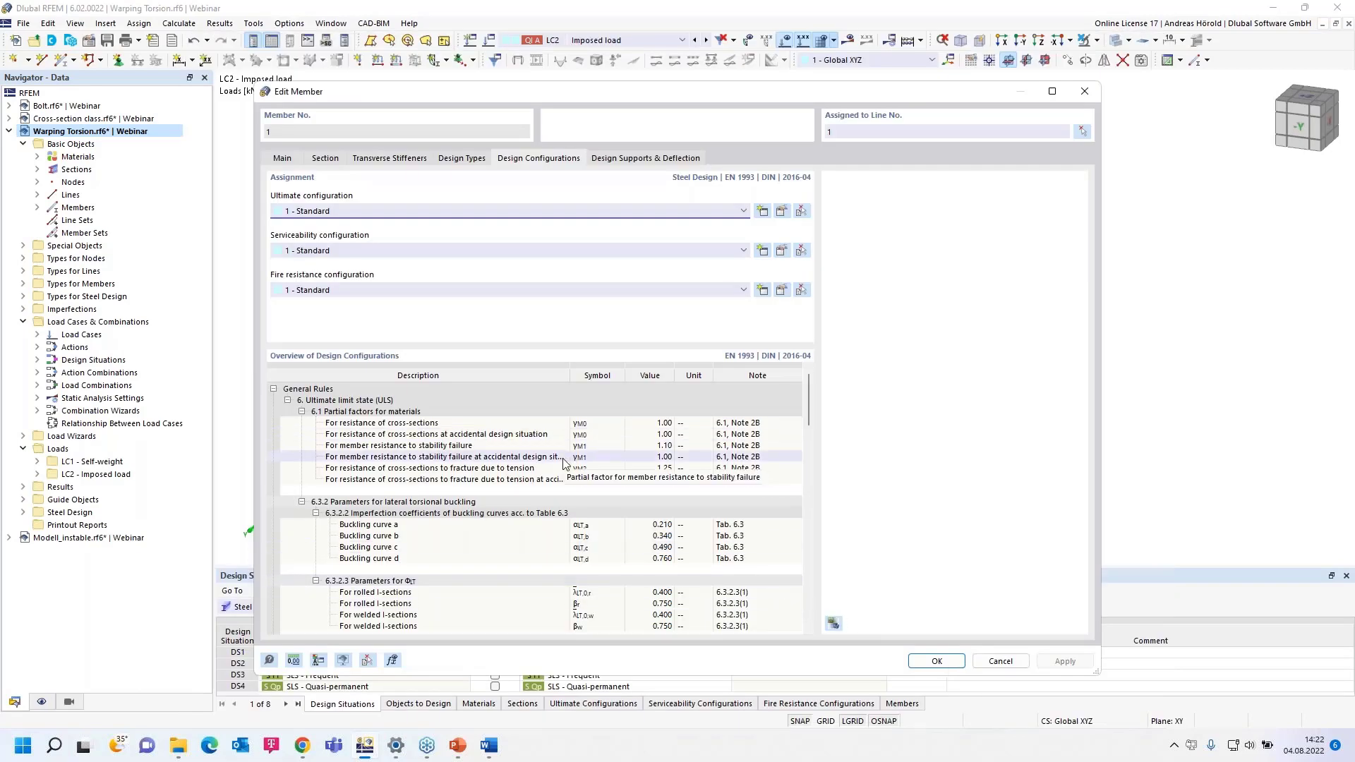
pyautogui.click(632, 160)
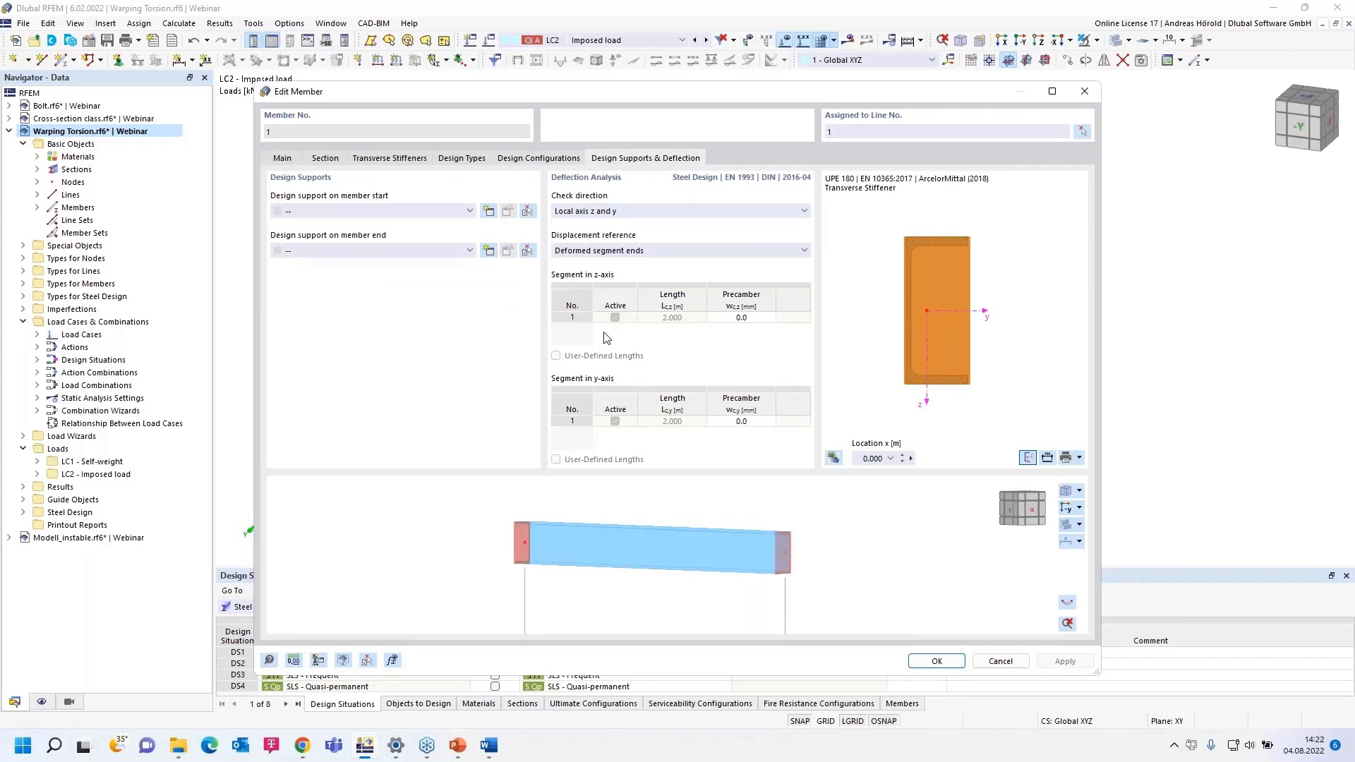
# Examine the UPE 180 section's options, including the warping stiffness deactivation, and close the section properties.
pyautogui.click(326, 158)
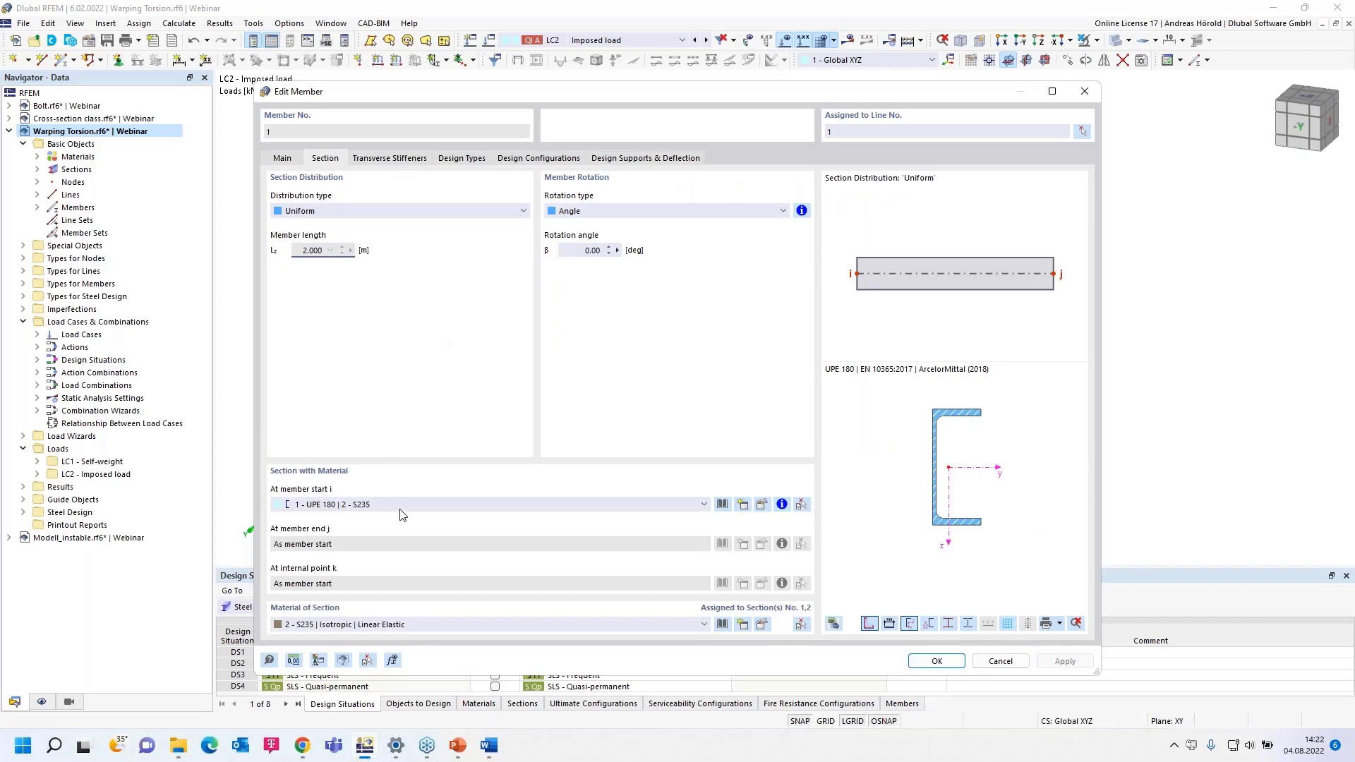
pyautogui.click(762, 505)
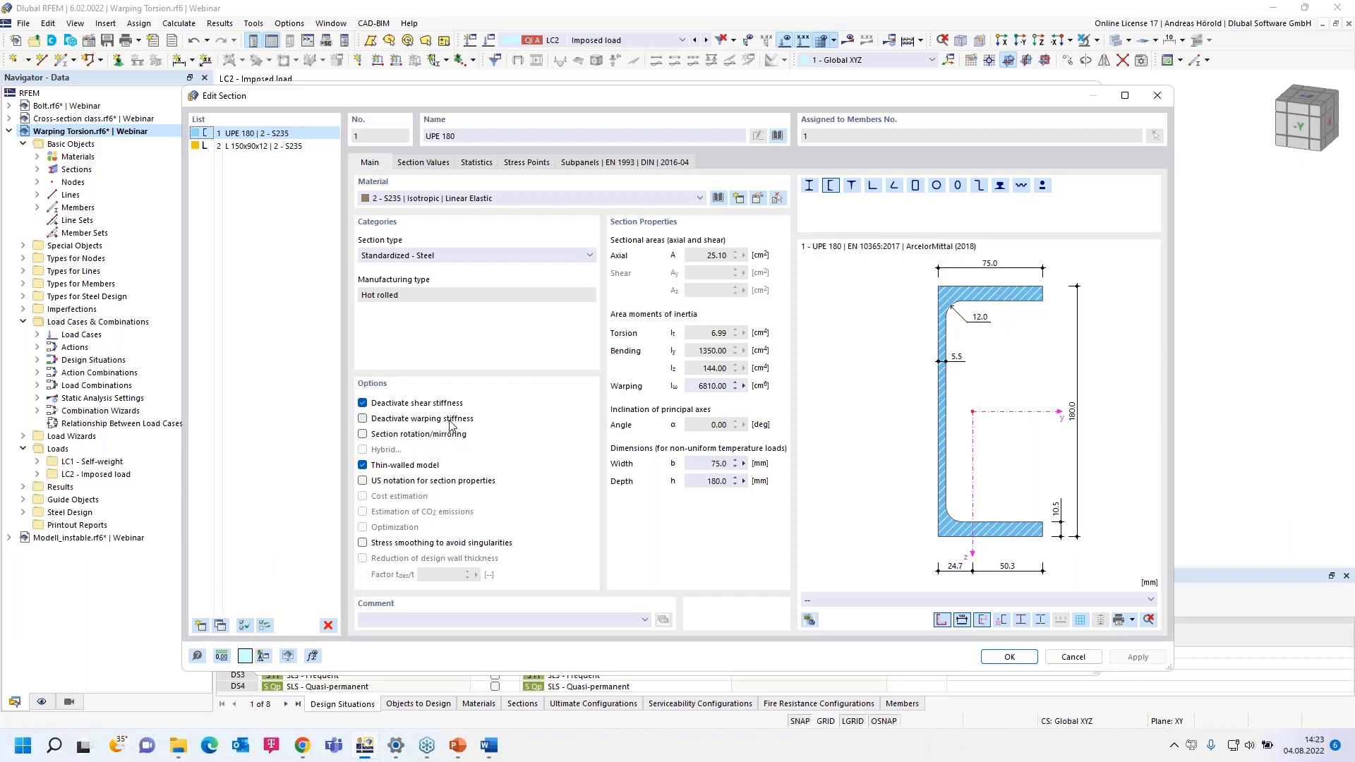
pyautogui.click(1013, 657)
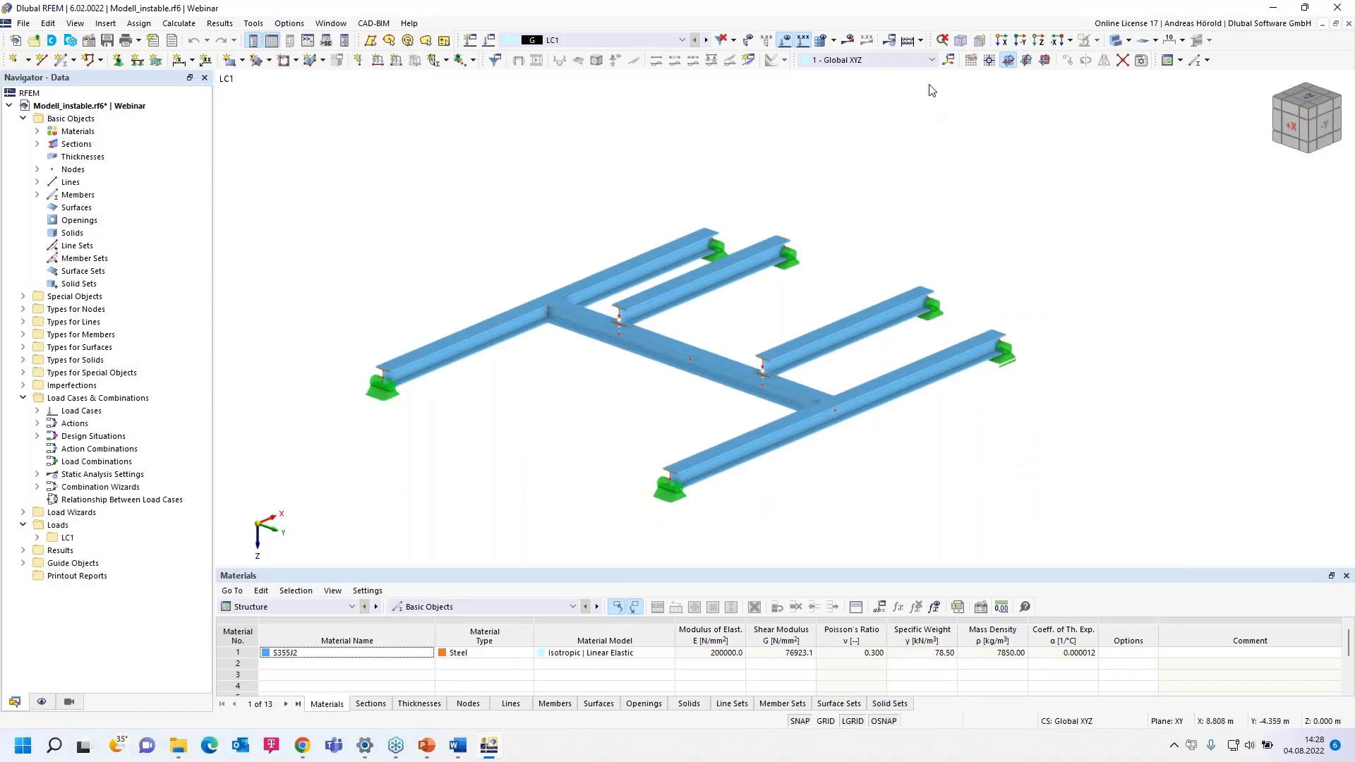
# Run the calculation of load case LC1 for the Modell_instable model and close the resulting message.
pyautogui.click(847, 44)
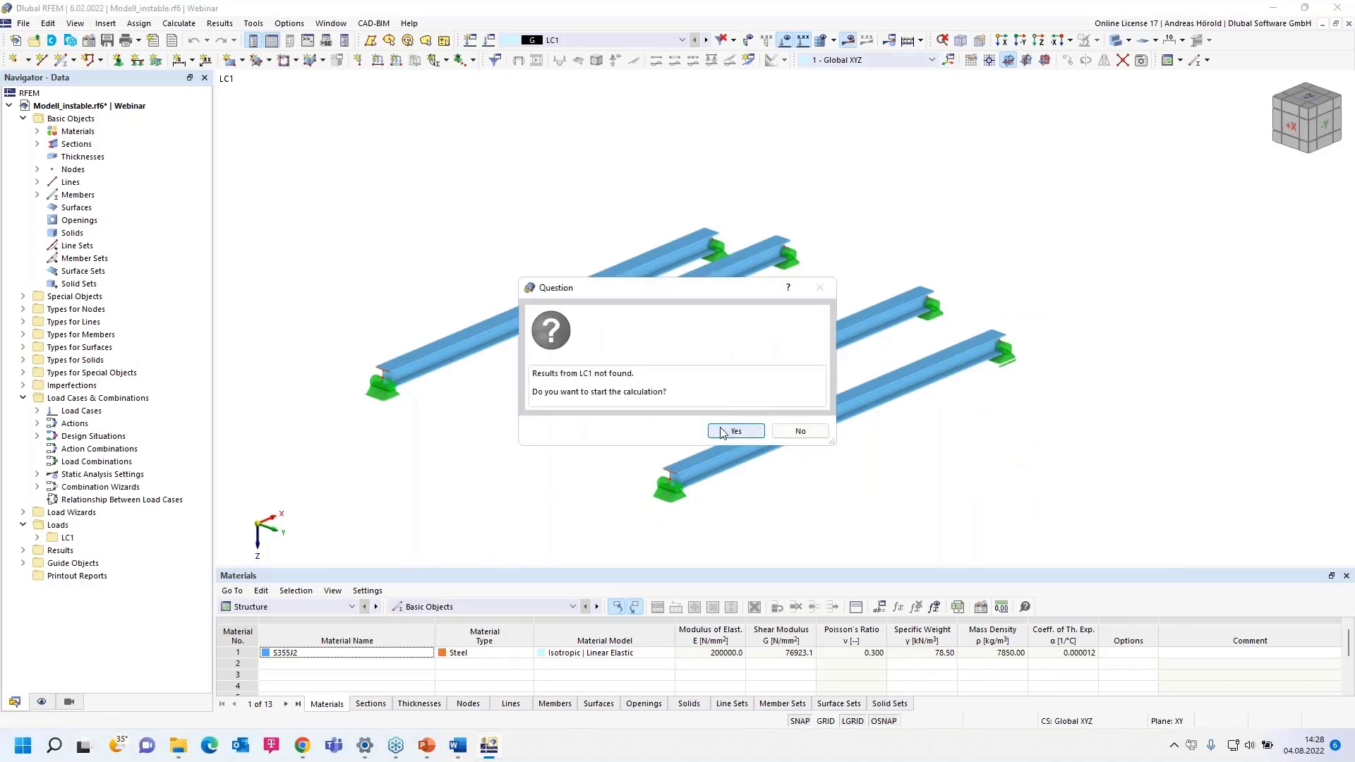
pyautogui.click(732, 429)
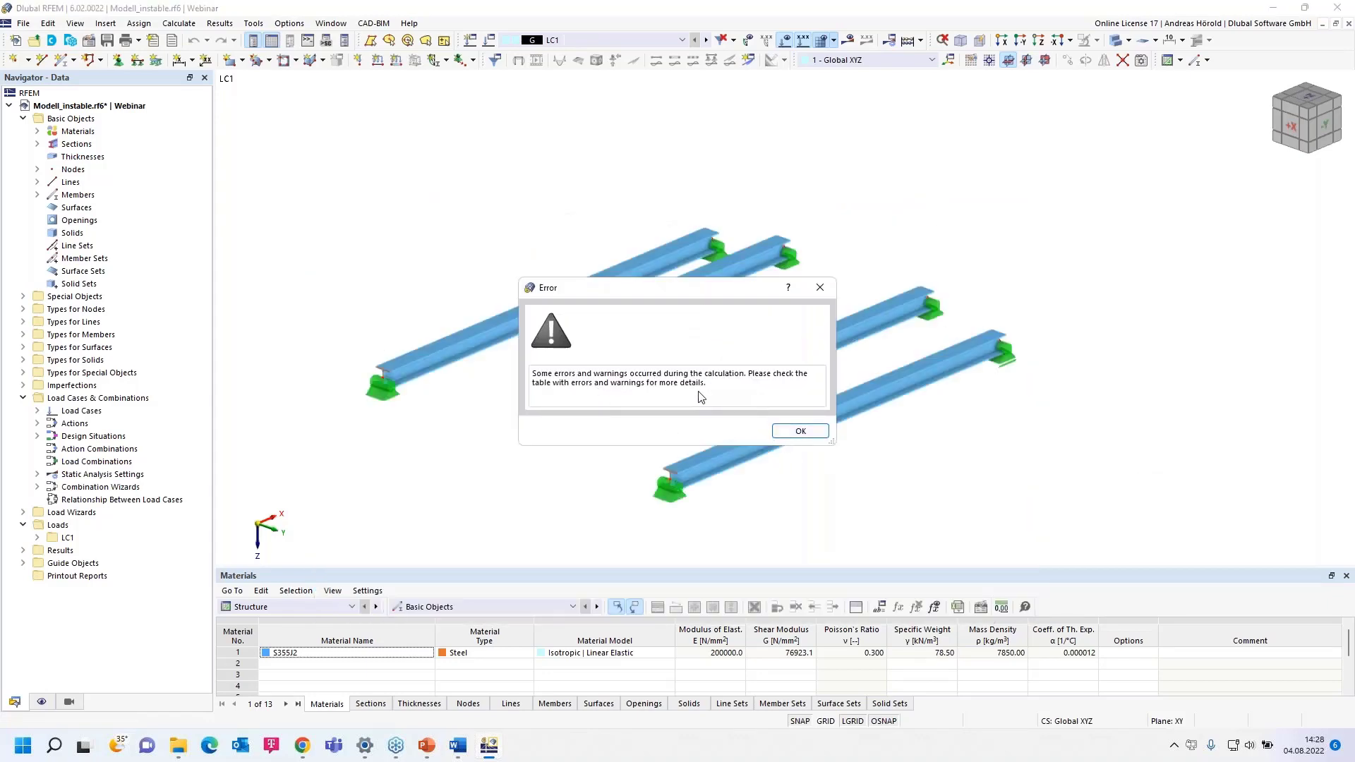
pyautogui.click(801, 432)
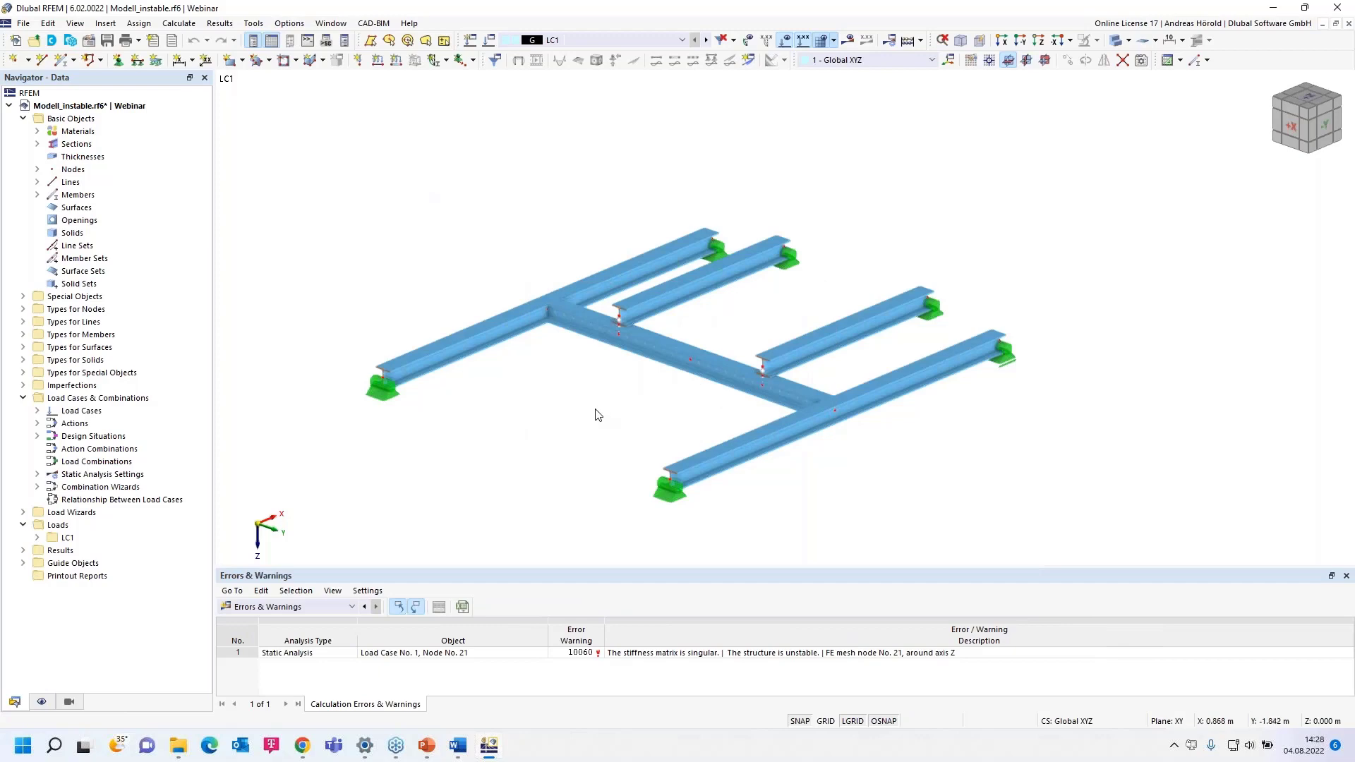
# Display the model as a wireframe and examine the short vertical connecting members between the beams.
pyautogui.scroll(3, 604, 409)
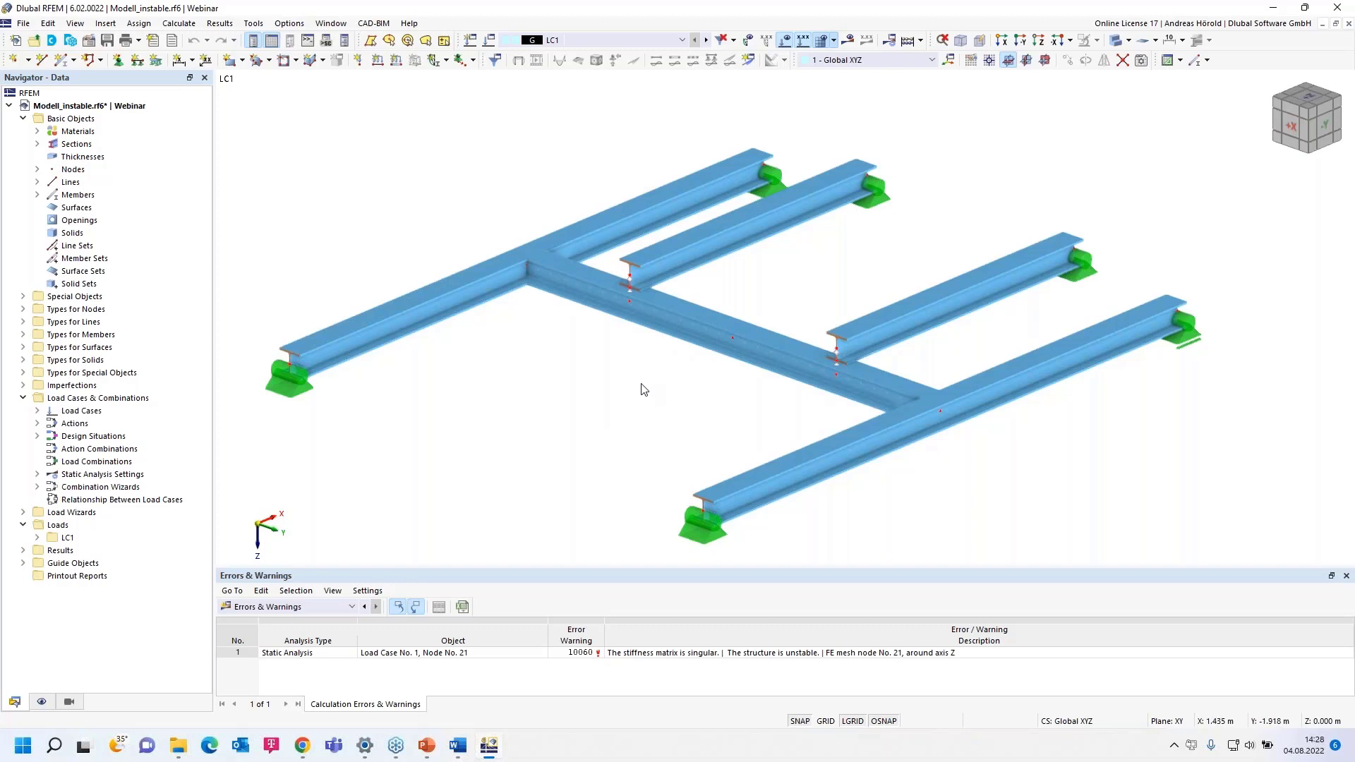
pyautogui.click(1129, 41)
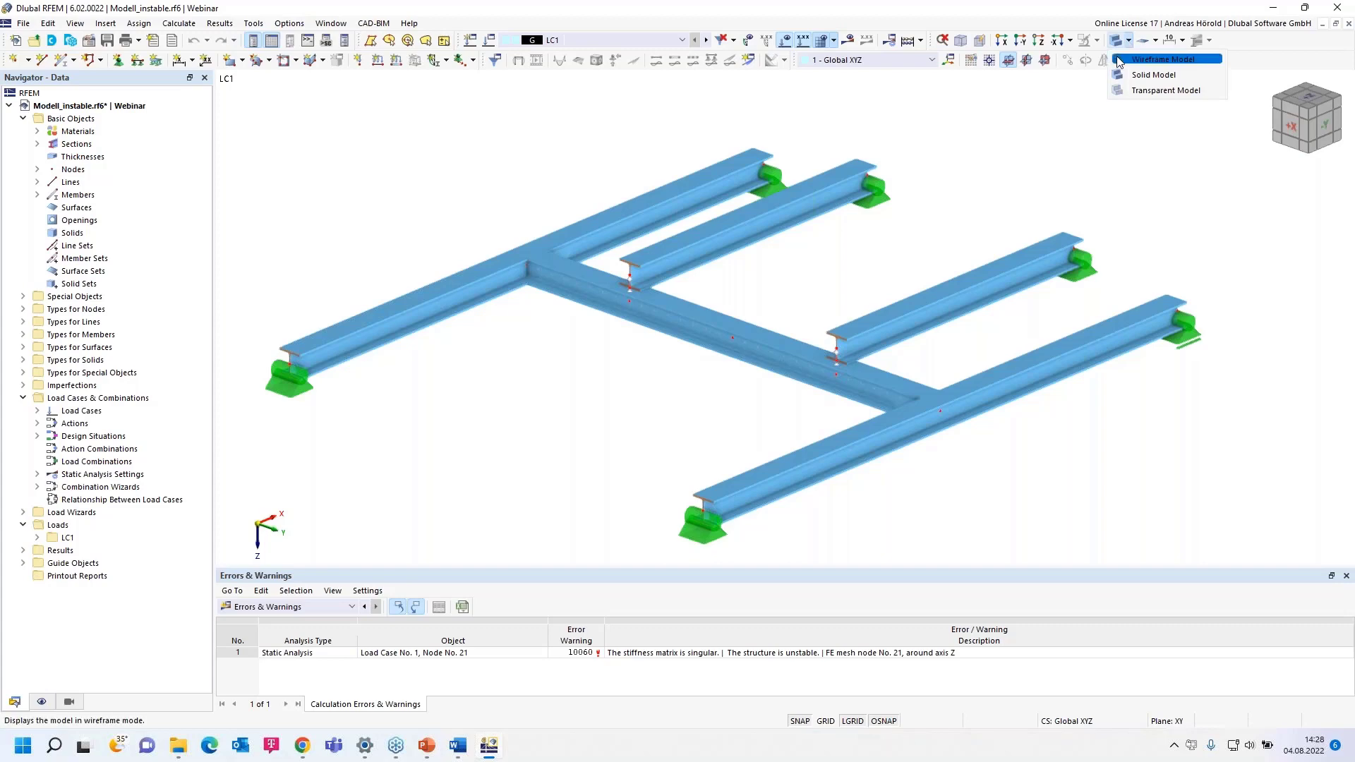
pyautogui.click(1118, 60)
pyautogui.scroll(3, 668, 417)
pyautogui.scroll(-1, 668, 418)
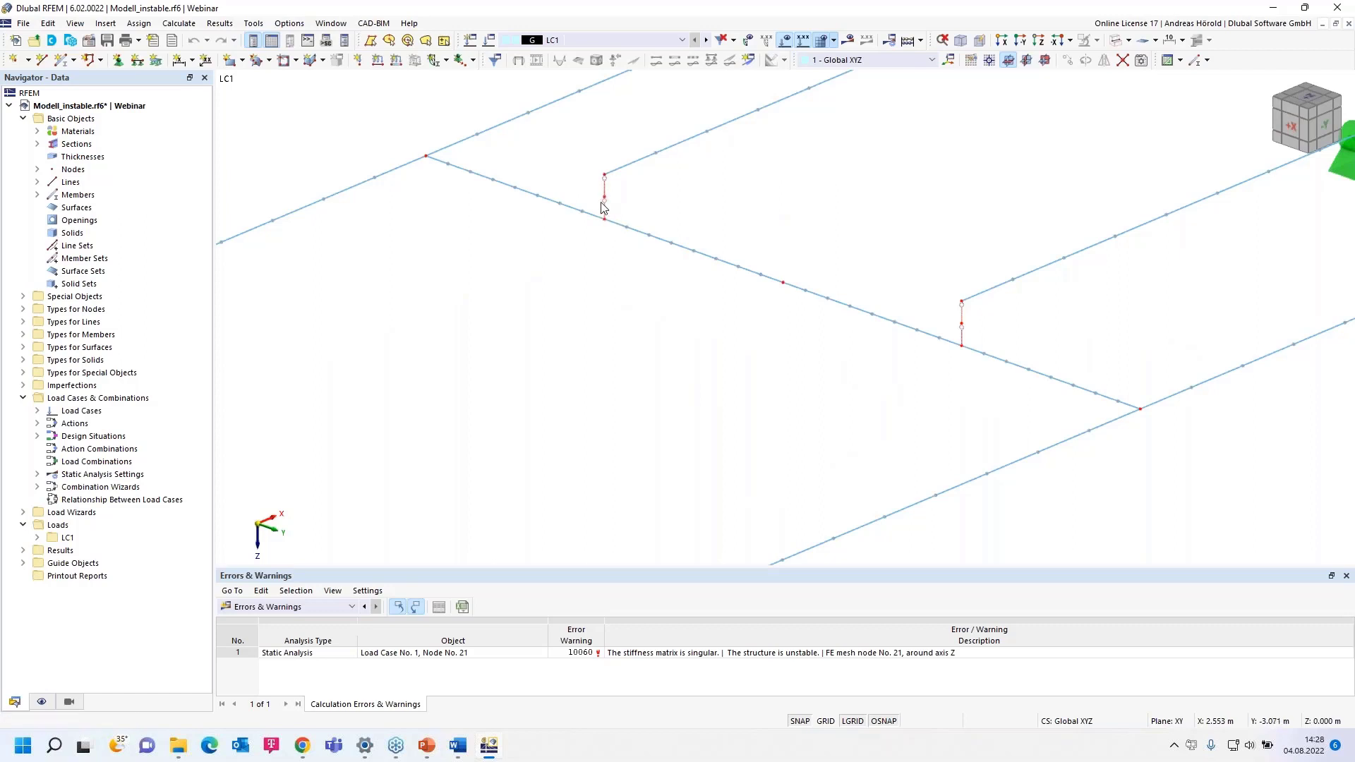
pyautogui.moveTo(604, 213)
pyautogui.scroll(-3, 683, 372)
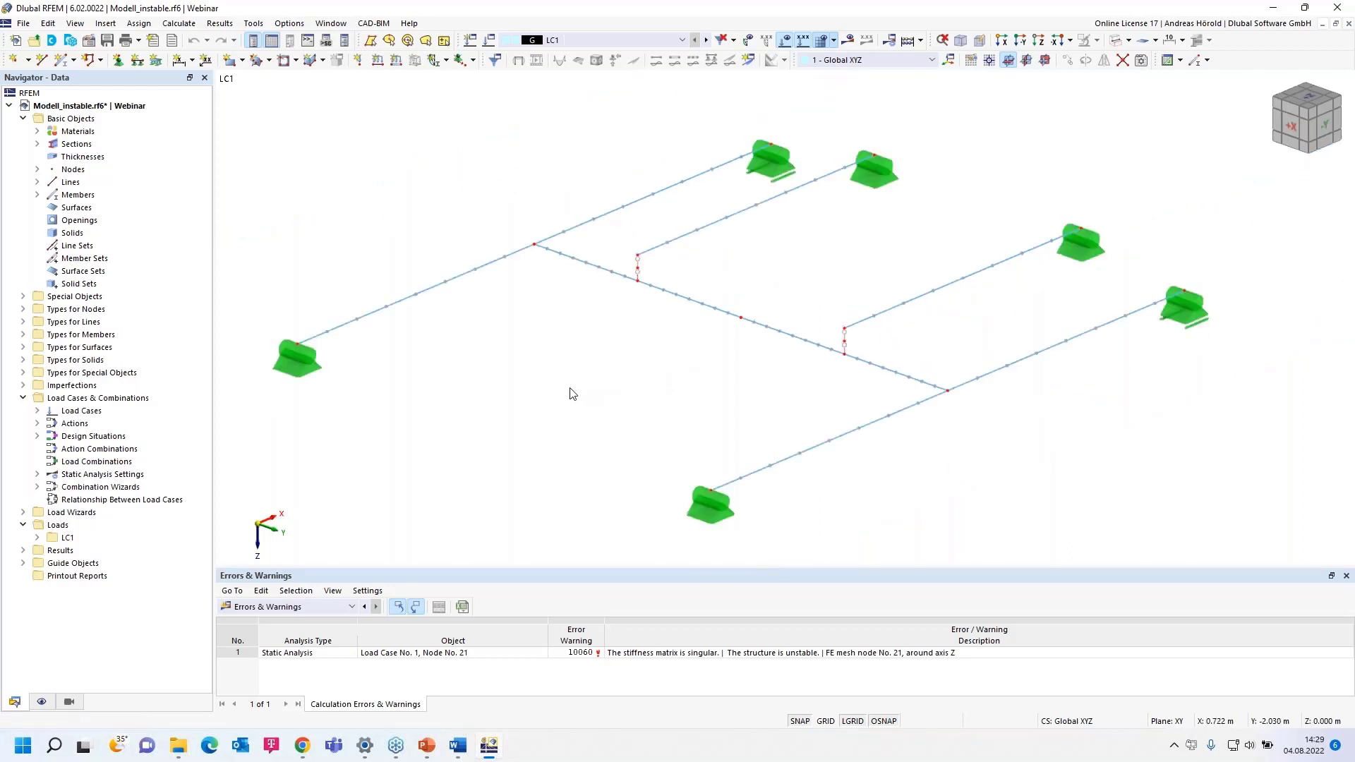
# Activate the Structure Stability analysis add-on in the model's base data.
pyautogui.click(90, 41)
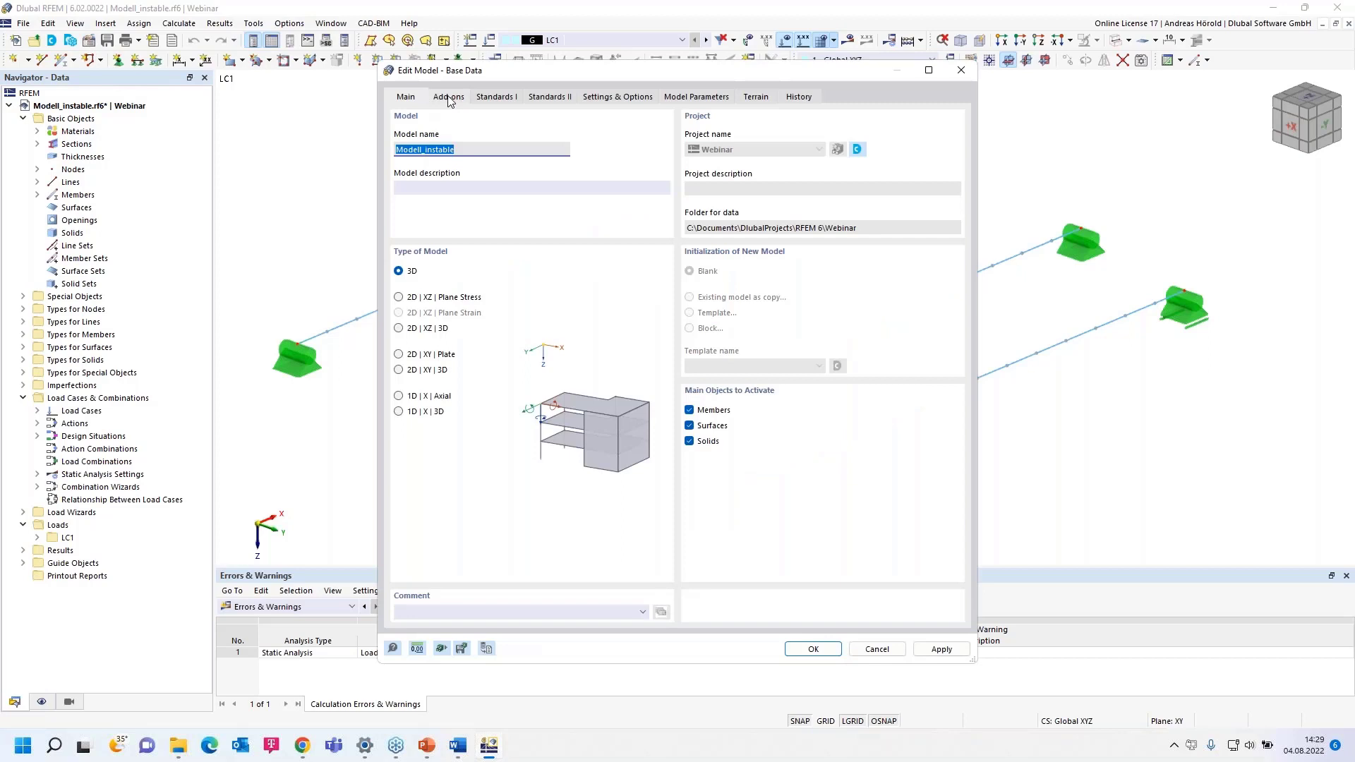
pyautogui.click(449, 98)
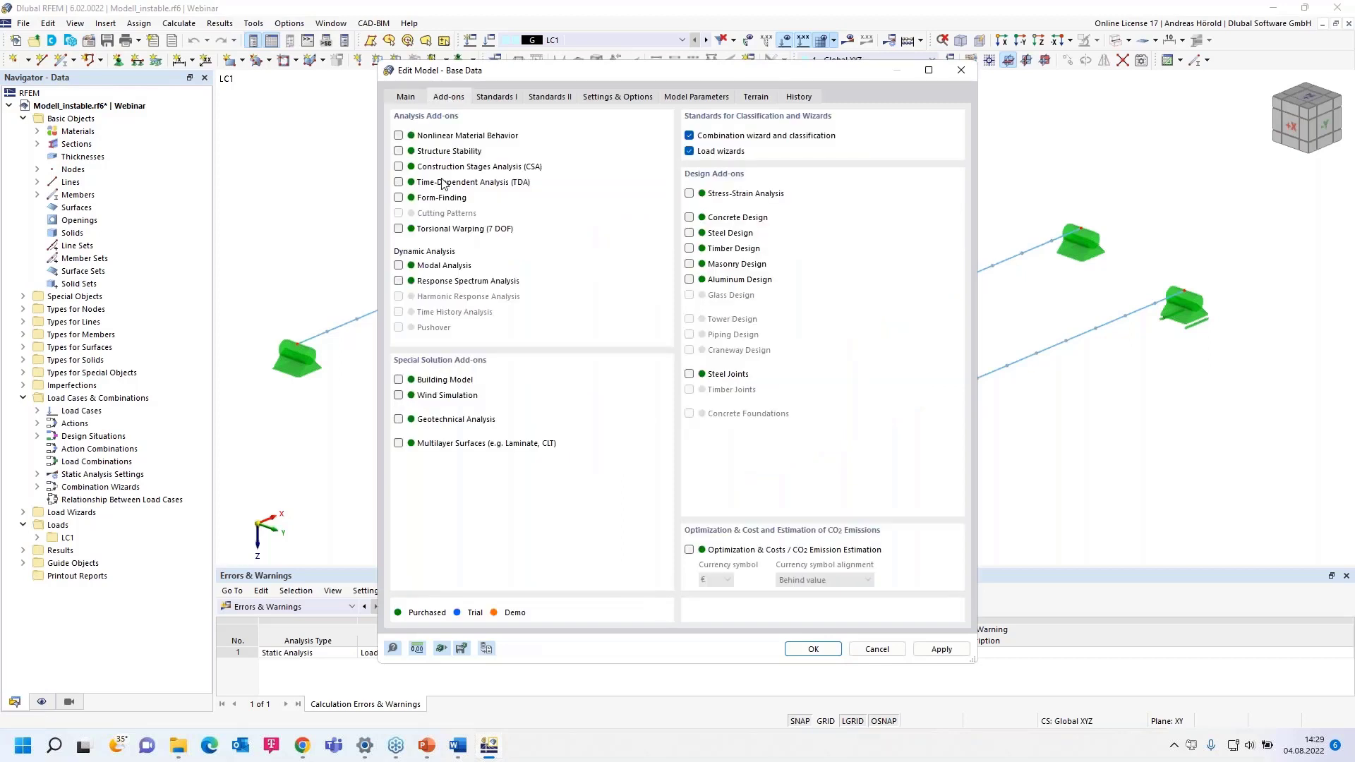
pyautogui.click(399, 151)
pyautogui.click(814, 649)
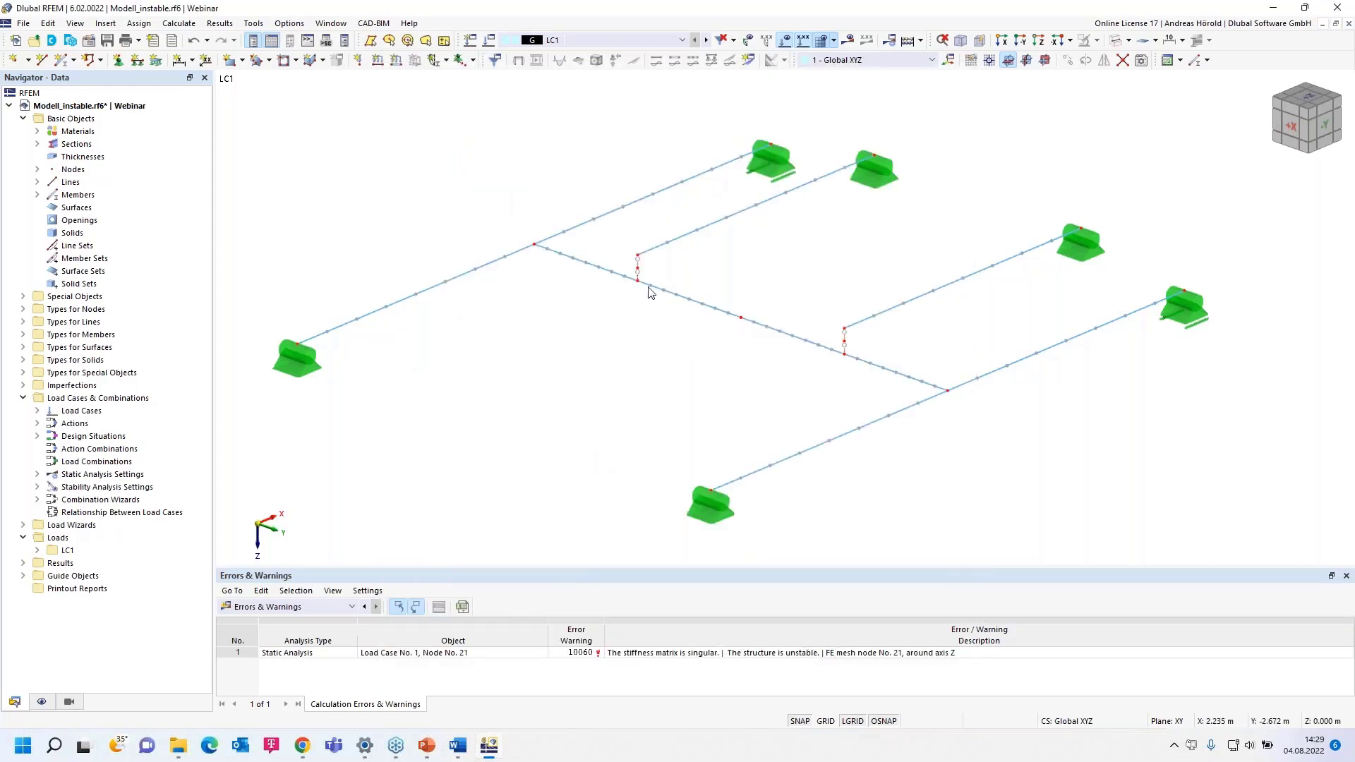
# Activate the critical load calculation for load case LC1 and set ST1 to calculate without loading for instability check by mode shape.
pyautogui.click(489, 42)
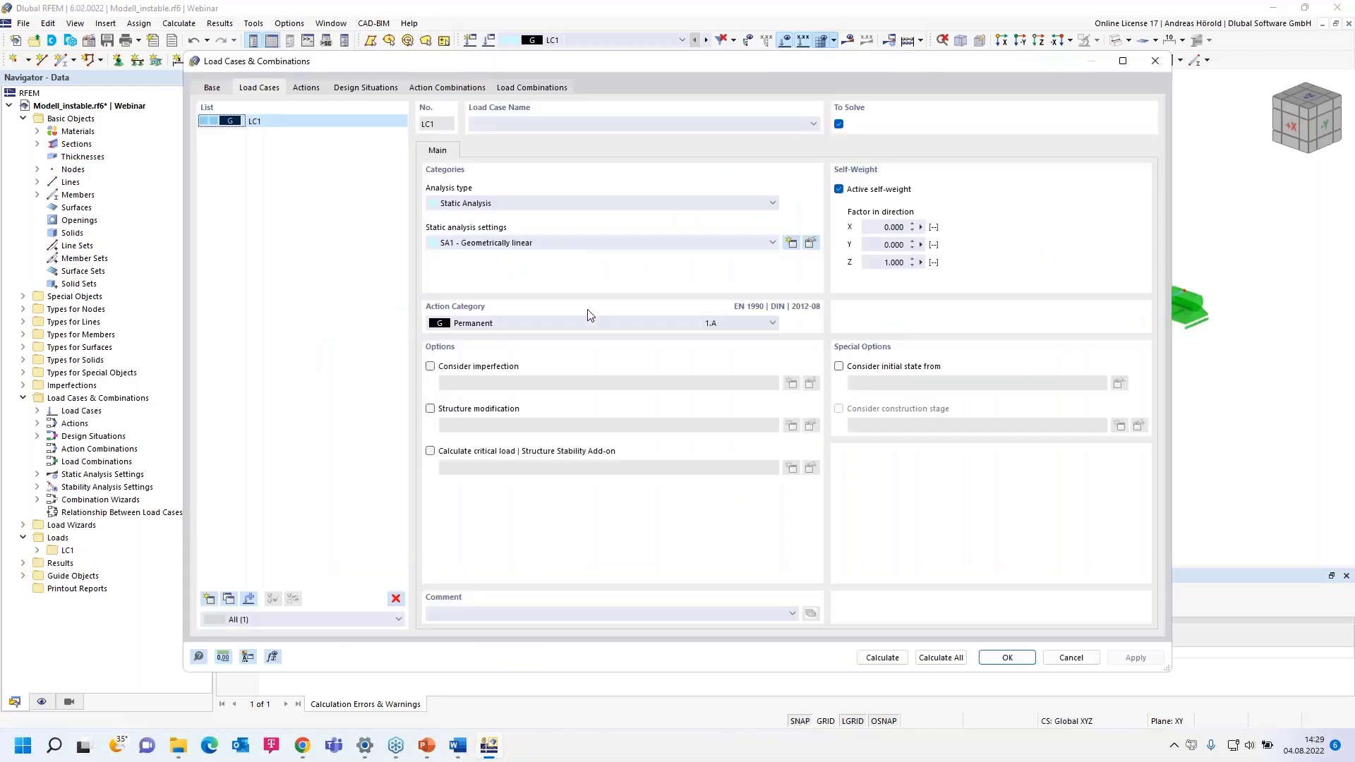
pyautogui.click(430, 451)
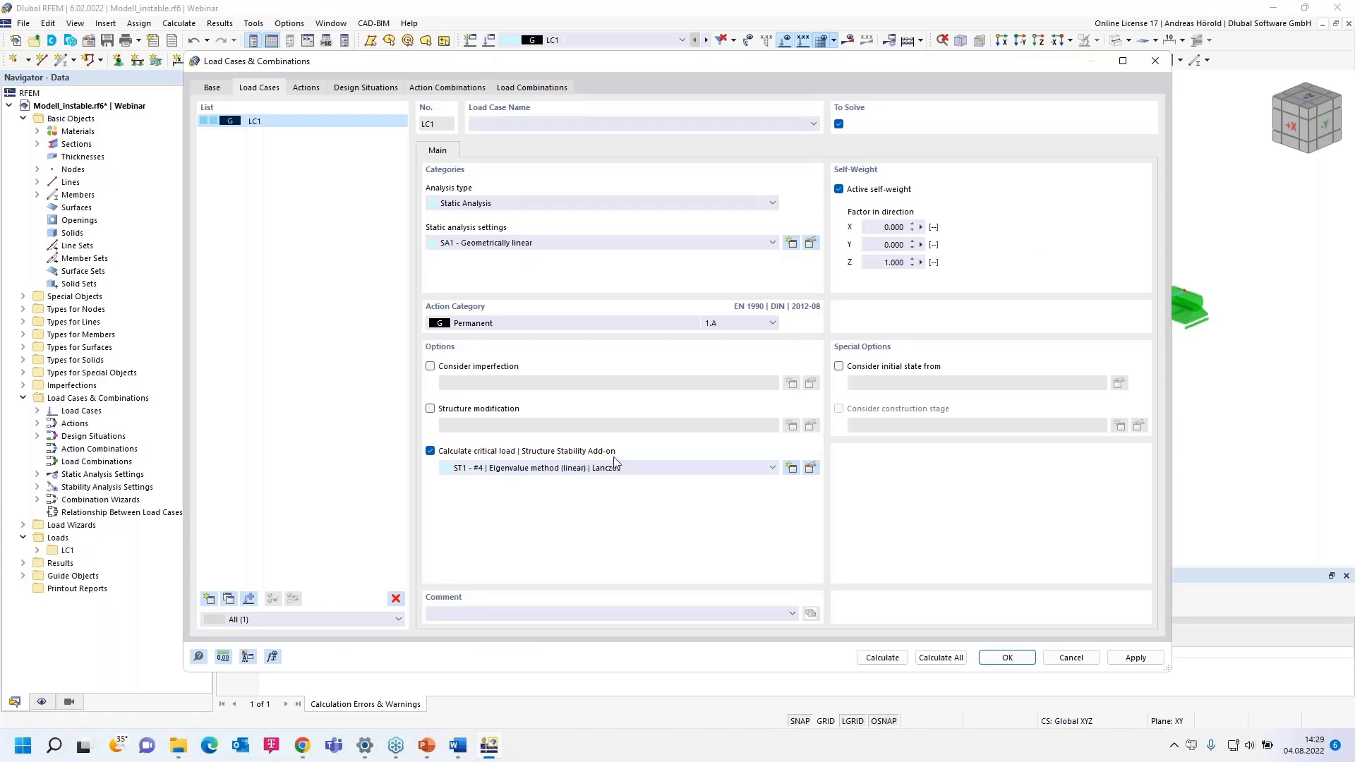
pyautogui.click(810, 469)
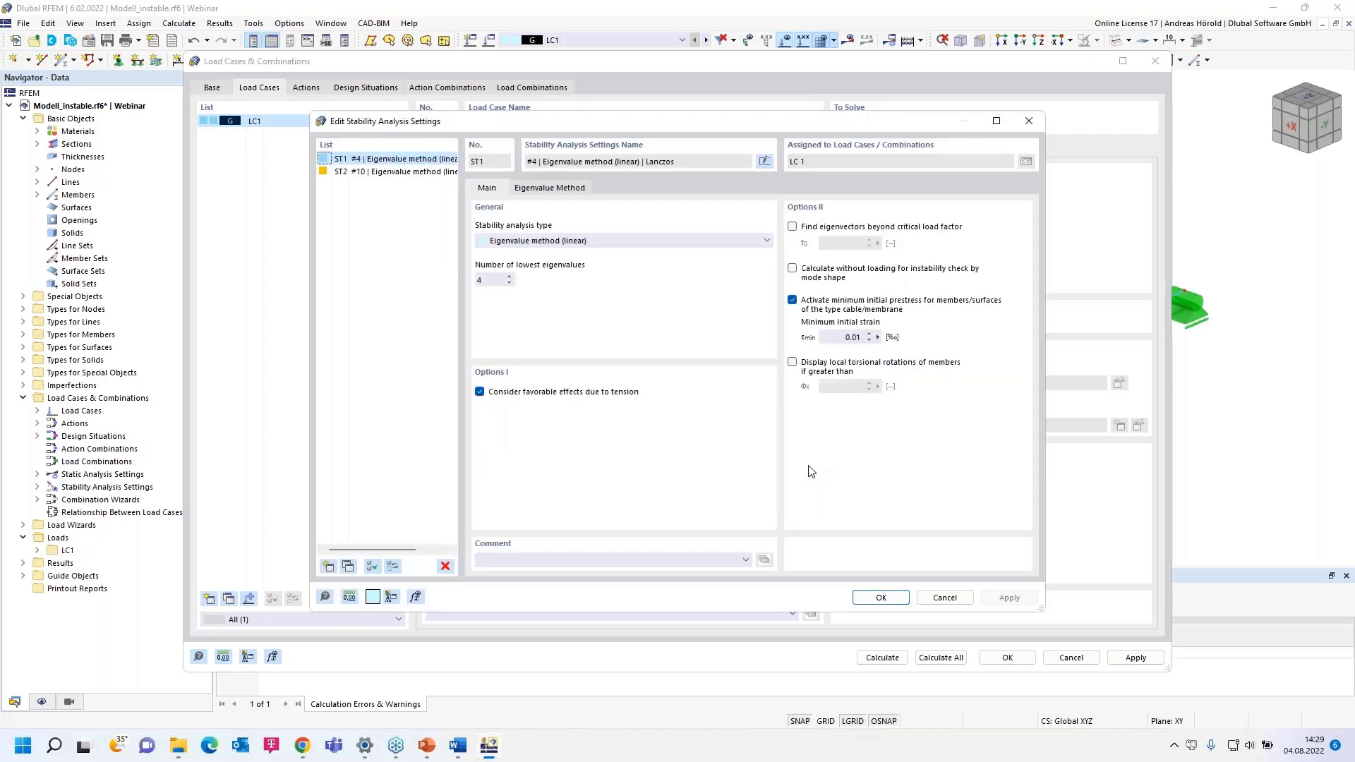
pyautogui.click(793, 269)
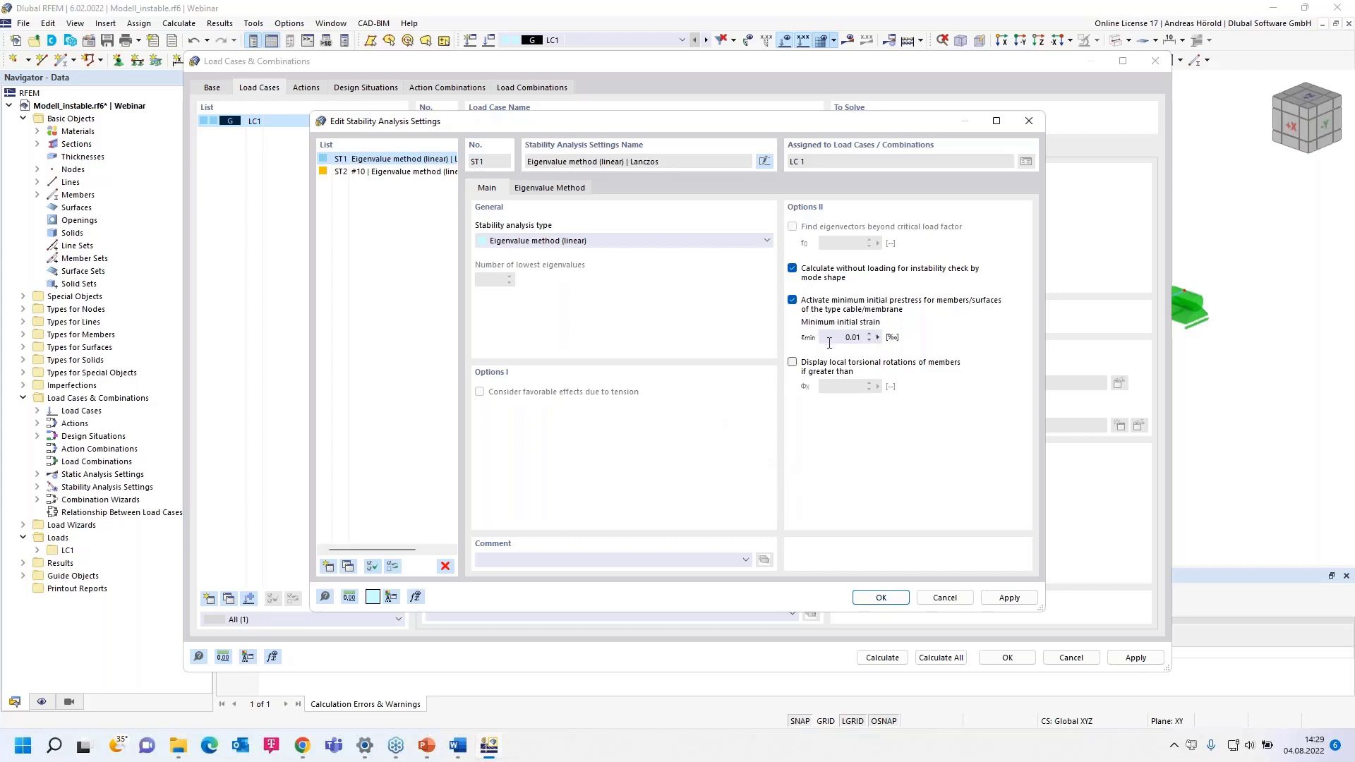
pyautogui.click(877, 597)
# Calculate LC1, close the resulting message and examine the first mode shape around the short vertical connecting members.
pyautogui.click(883, 658)
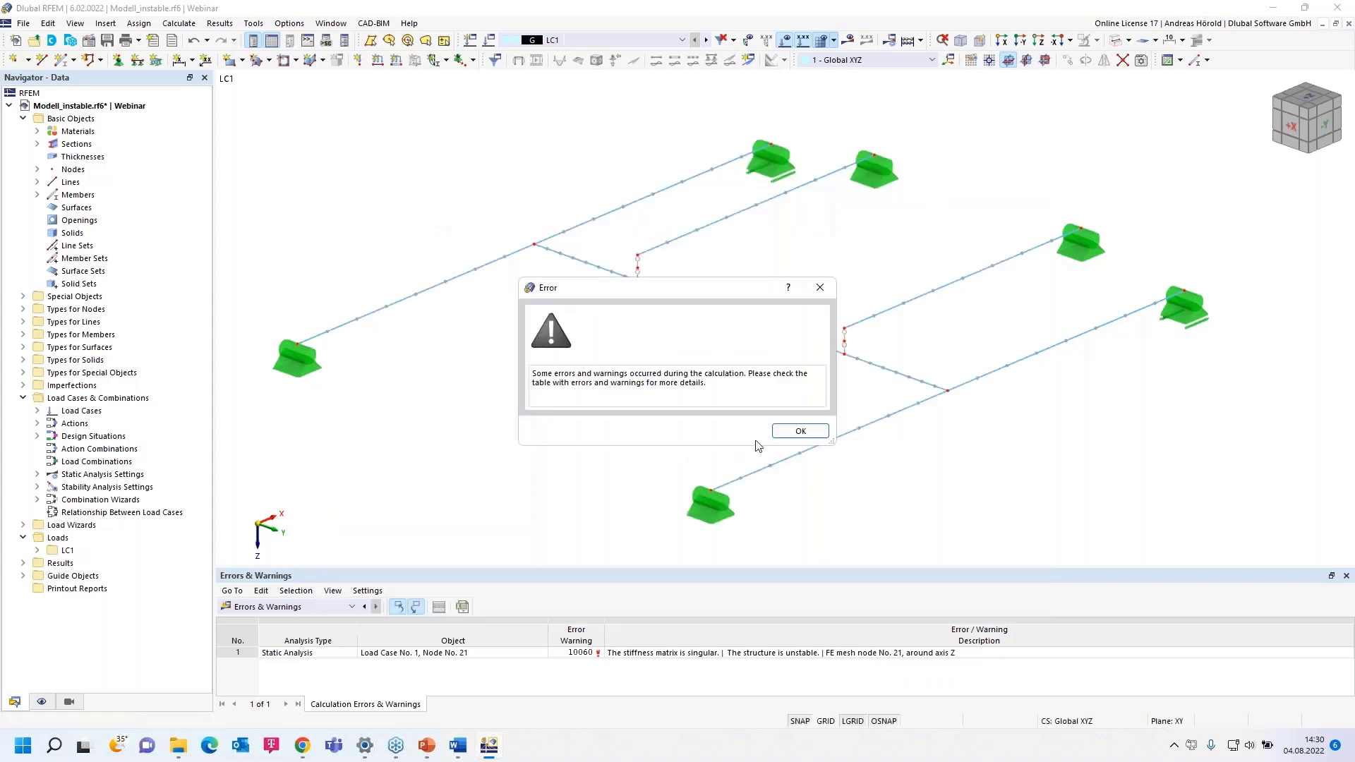
pyautogui.click(789, 432)
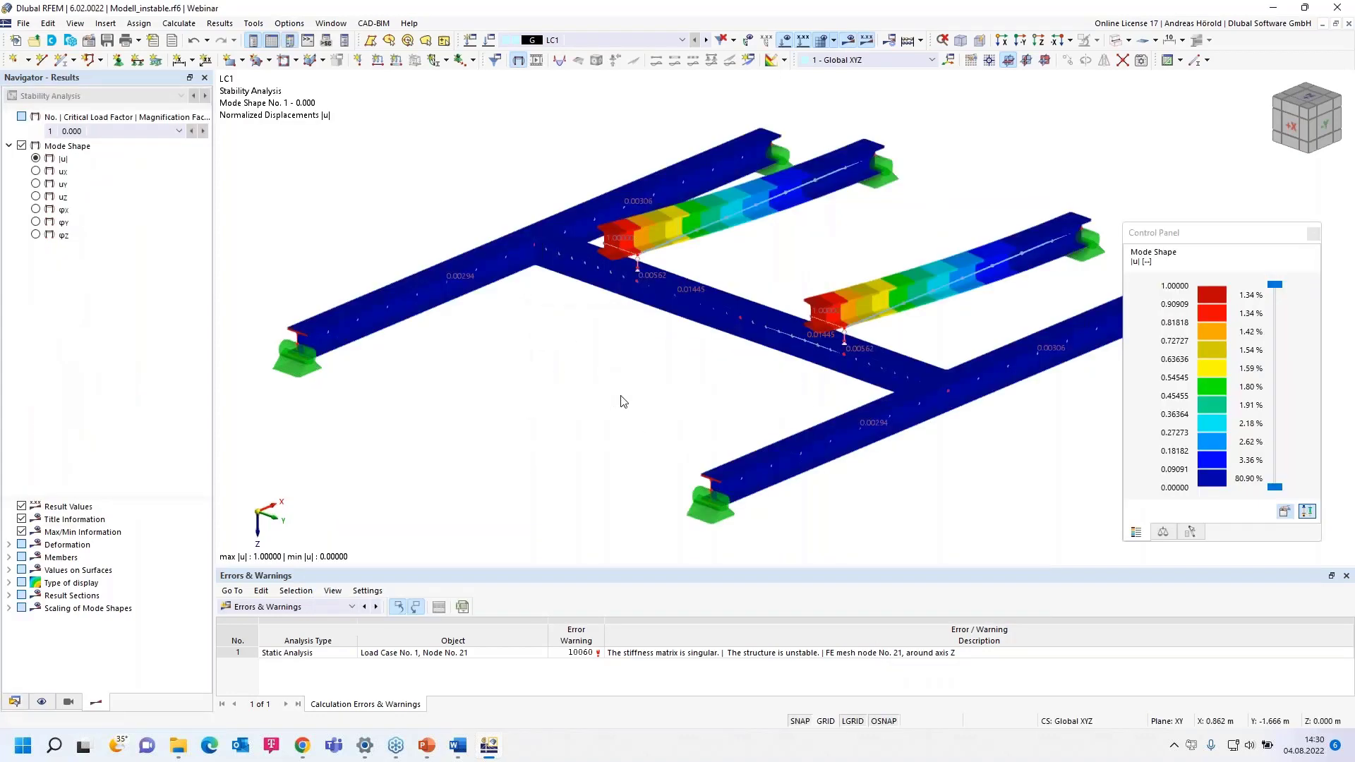
pyautogui.keyDown('ctrl'); pyautogui.moveTo(597, 396); pyautogui.dragTo(577, 446, button='middle'); pyautogui.keyUp('ctrl')
pyautogui.scroll(2, 658, 385)
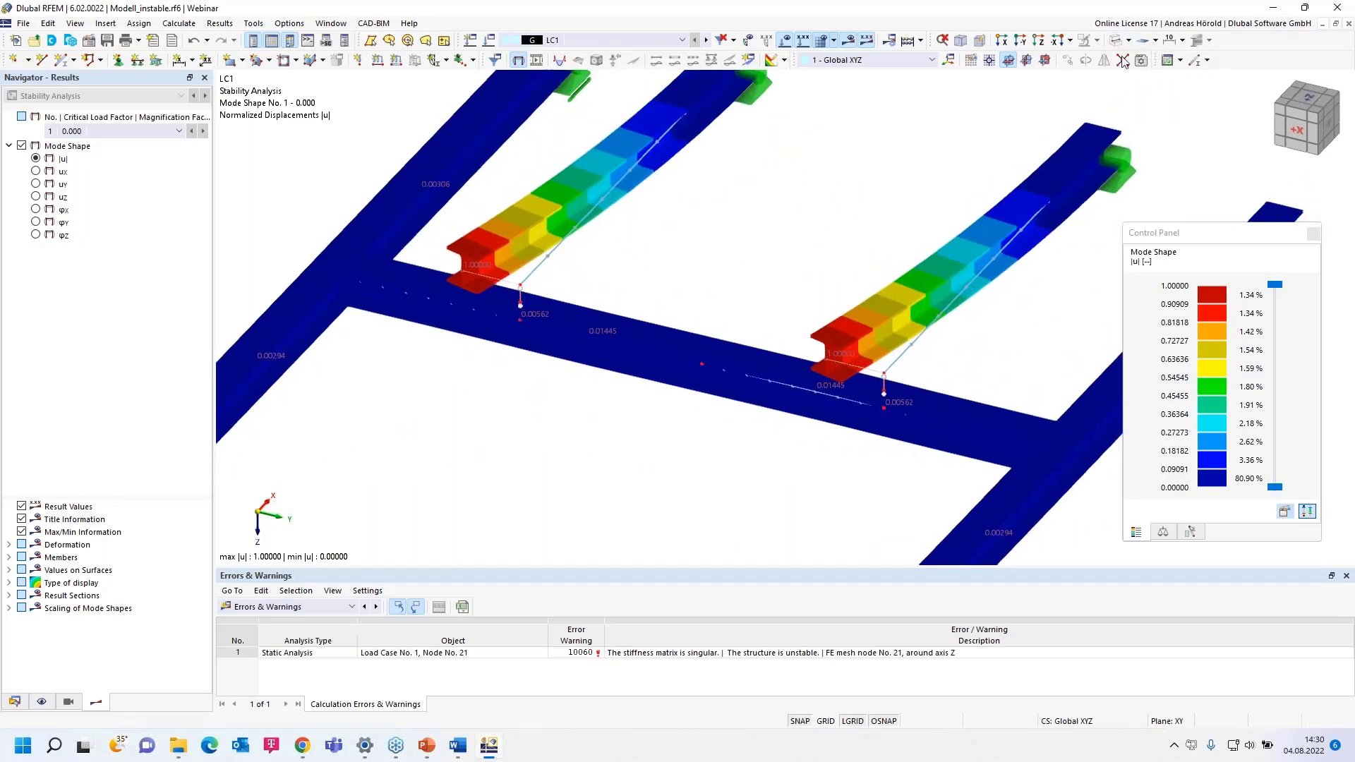
# Hide the results and delete the intermediate nodes of both short vertical members, merging the joined lines and members.
pyautogui.click(849, 41)
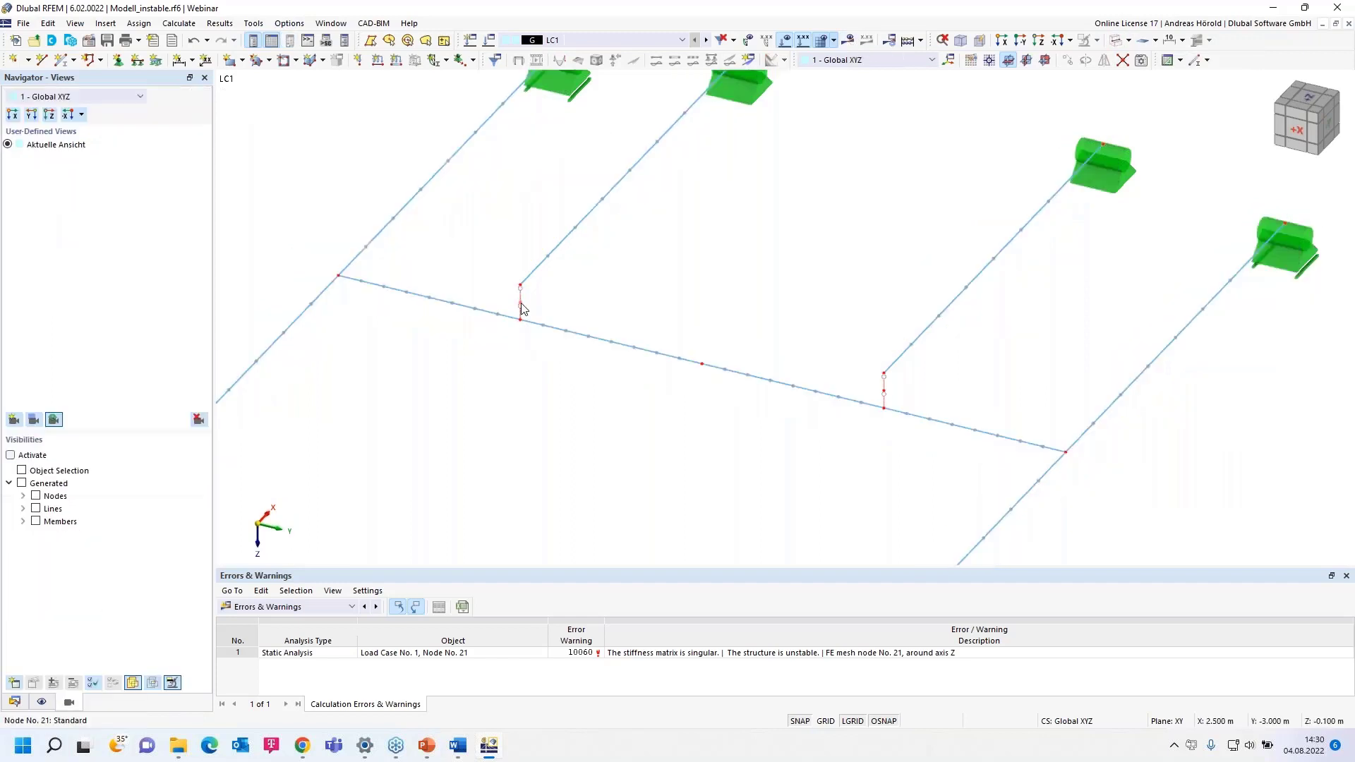
pyautogui.rightClick(886, 397)
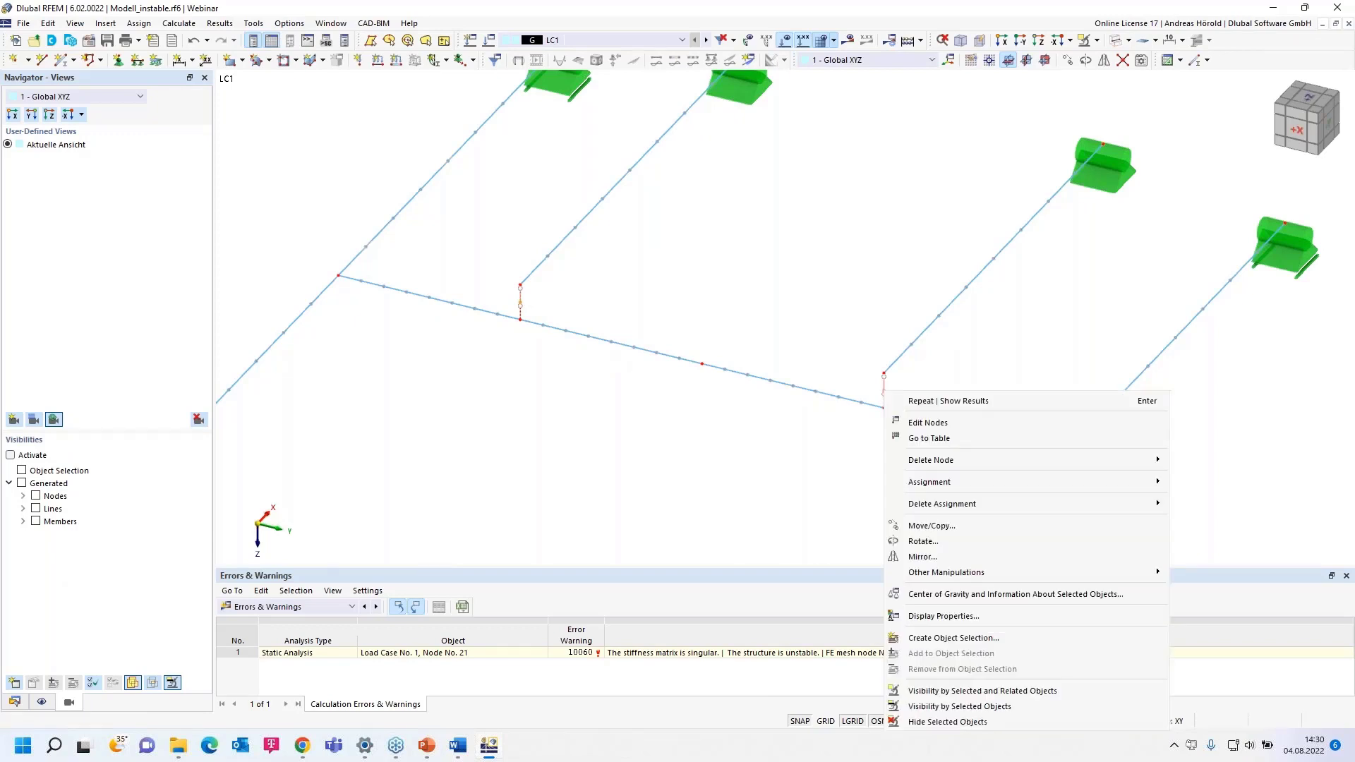
pyautogui.moveTo(942, 464)
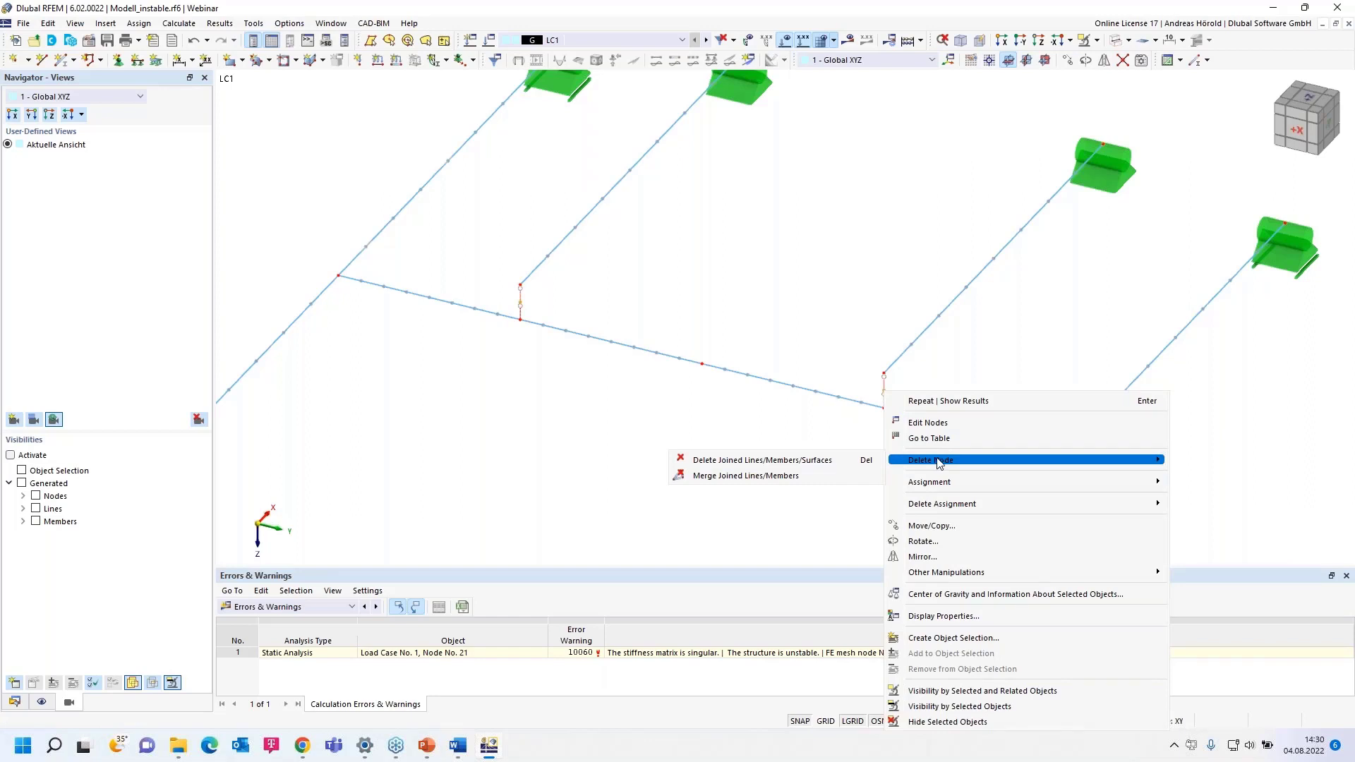
pyautogui.click(798, 482)
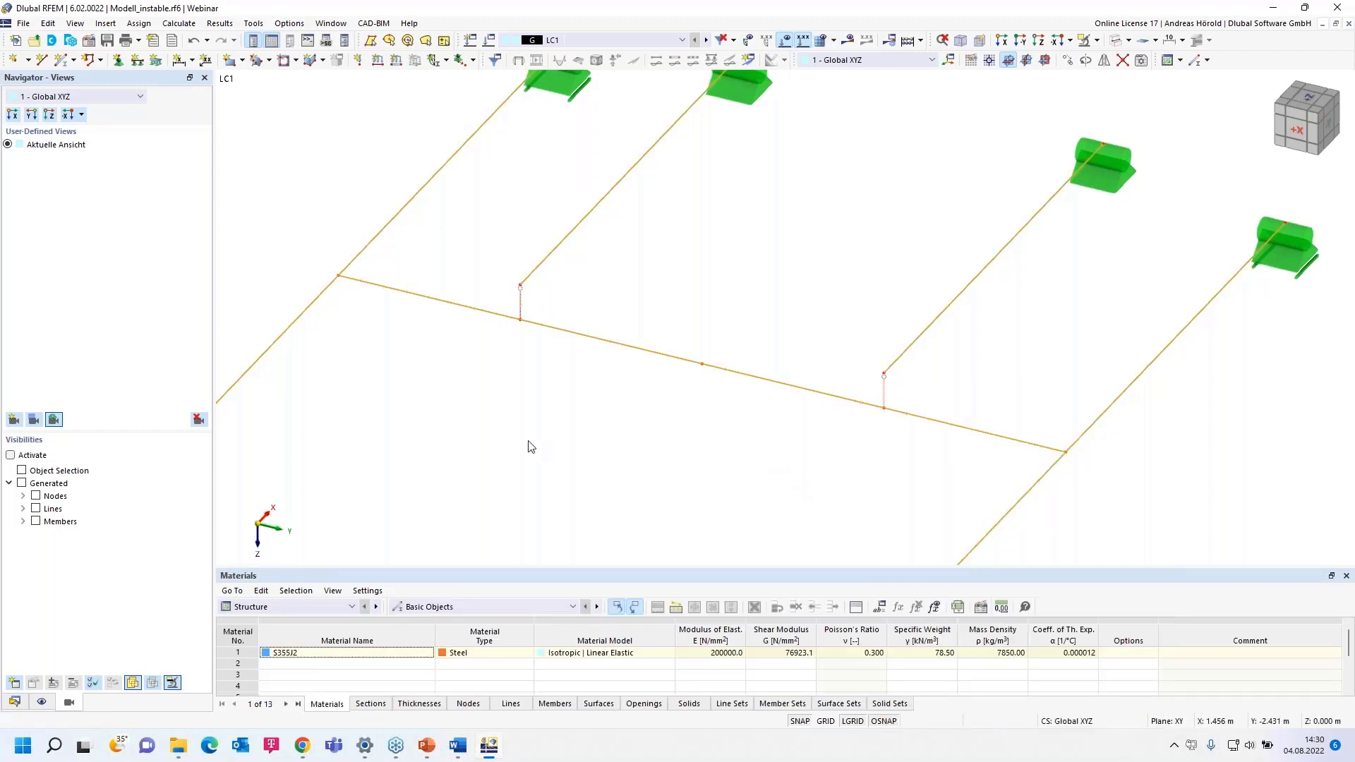
# Deactivate the critical load calculation for LC1, recalculate the load case and examine the model's displacements.
pyautogui.scroll(-5, 539, 443)
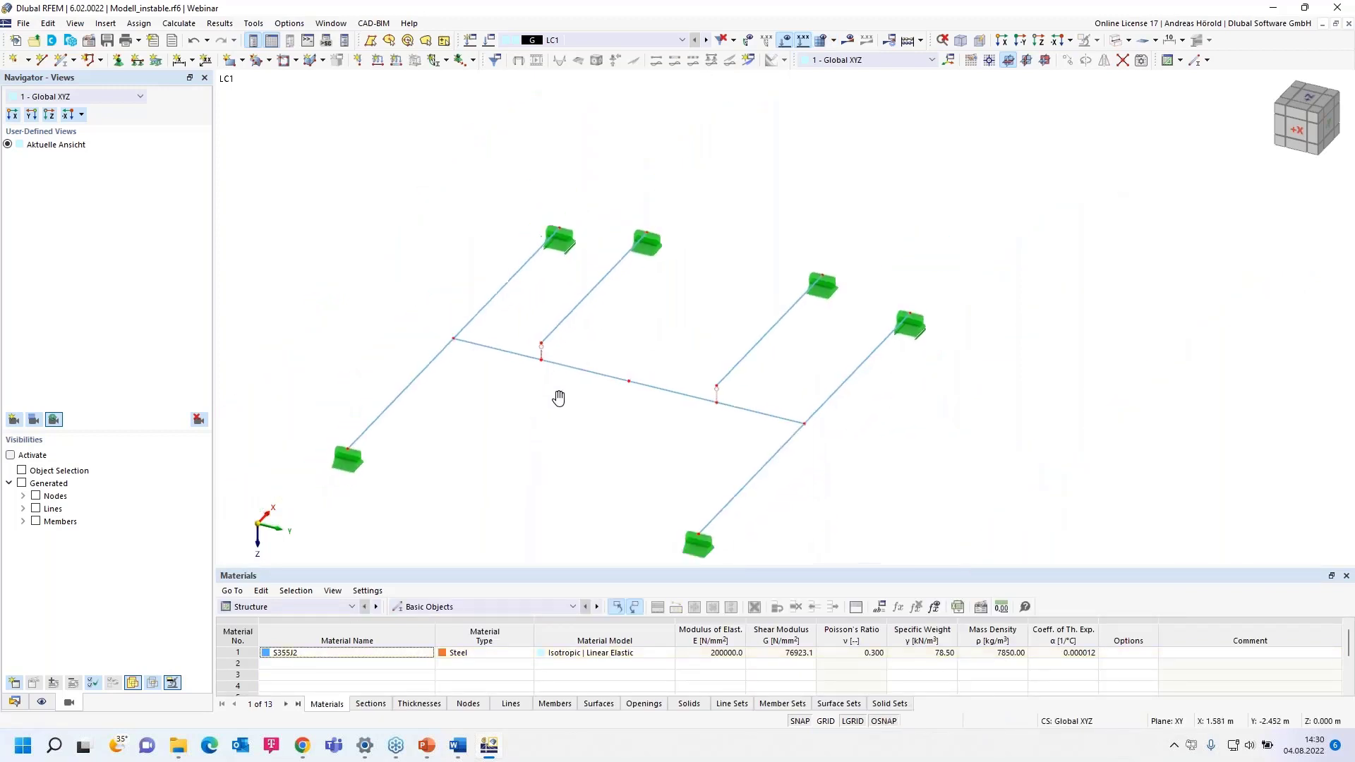
pyautogui.click(490, 41)
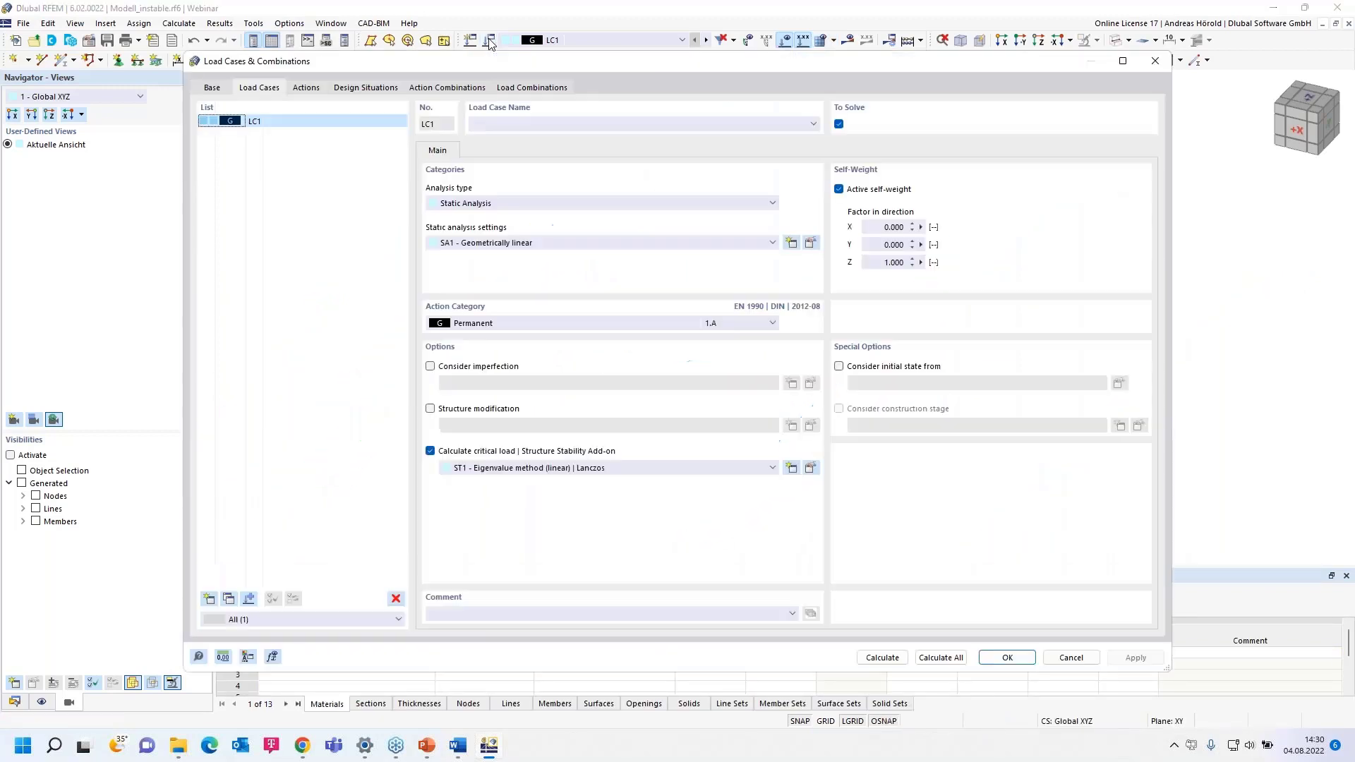
pyautogui.click(430, 451)
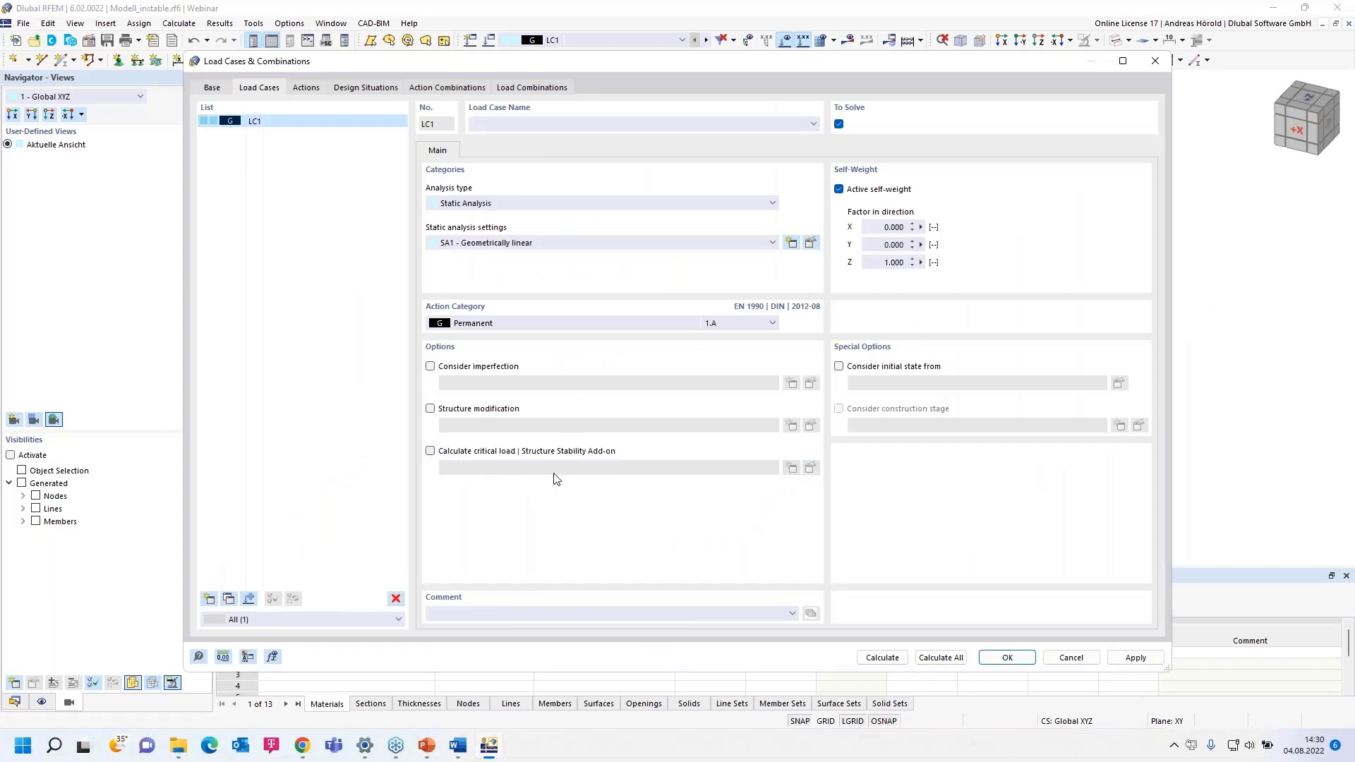
pyautogui.click(882, 657)
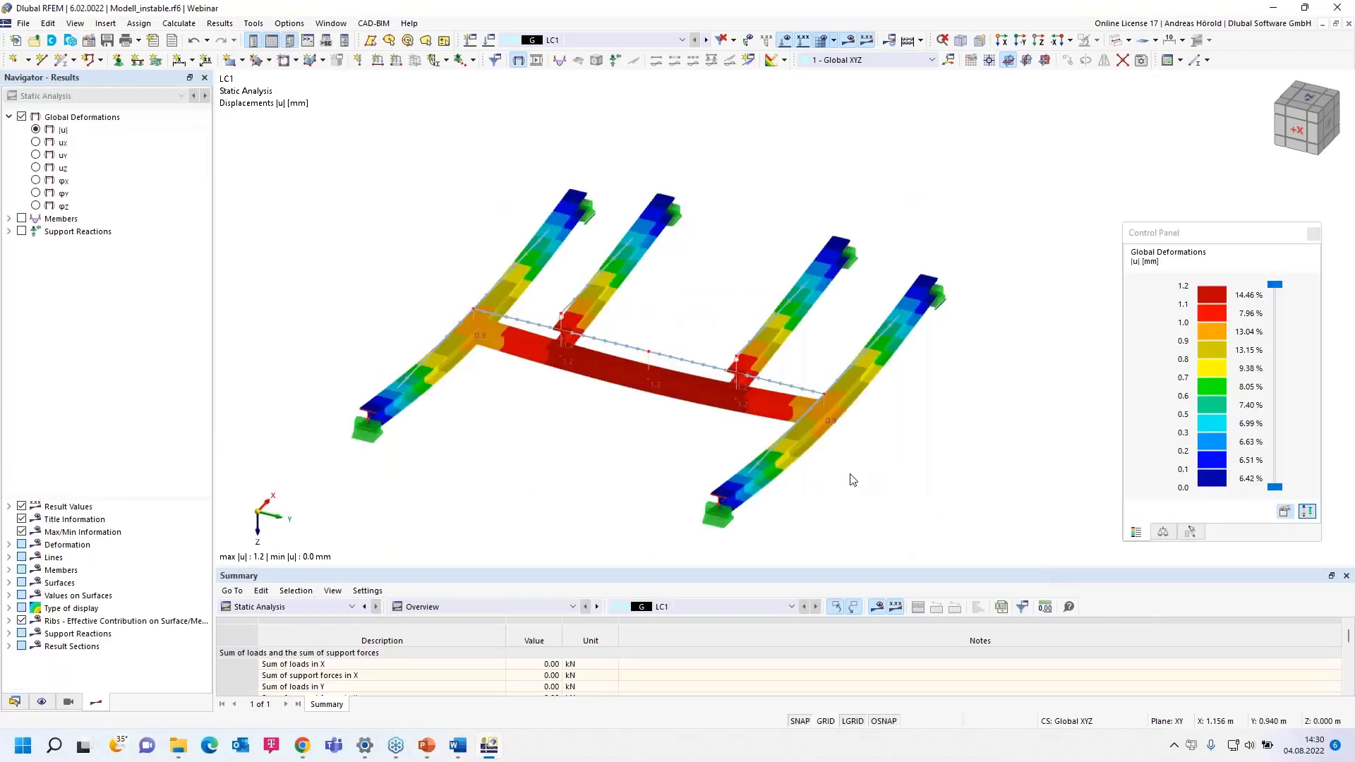
pyautogui.keyDown('ctrl'); pyautogui.moveTo(853, 482); pyautogui.dragTo(850, 437, button='middle'); pyautogui.keyUp('ctrl')
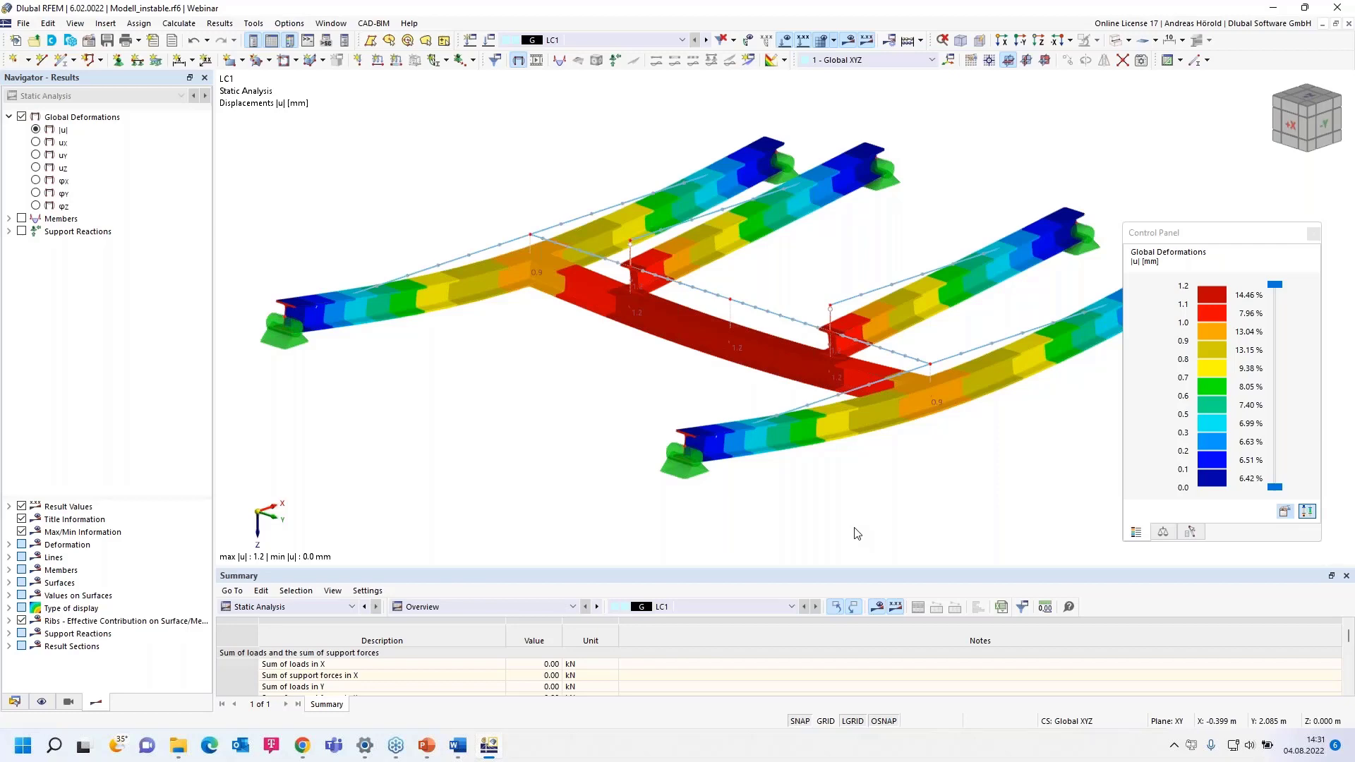
# Open the page settings of a new printout report and set the header's first line to "Dlubal Software GmbH".
pyautogui.click(153, 43)
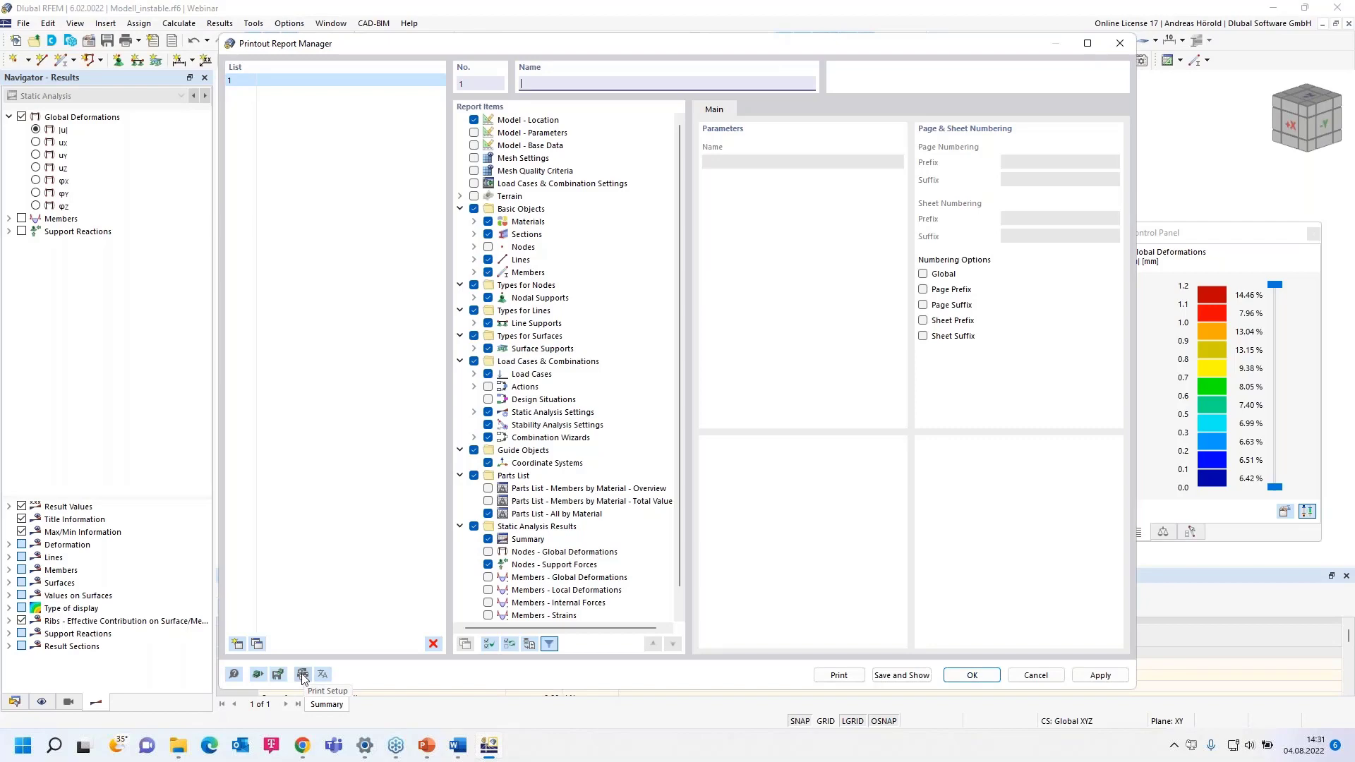
pyautogui.click(303, 674)
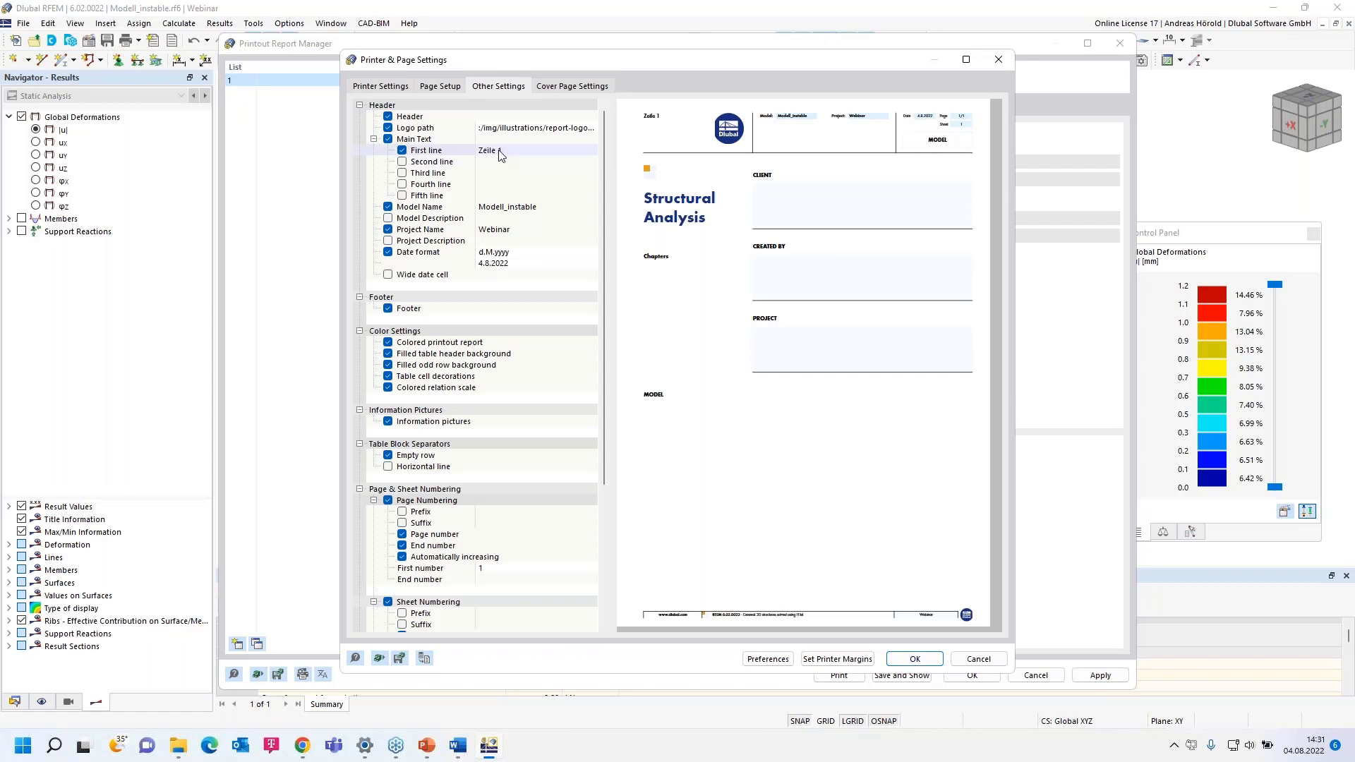
pyautogui.scroll(-5, 498, 458)
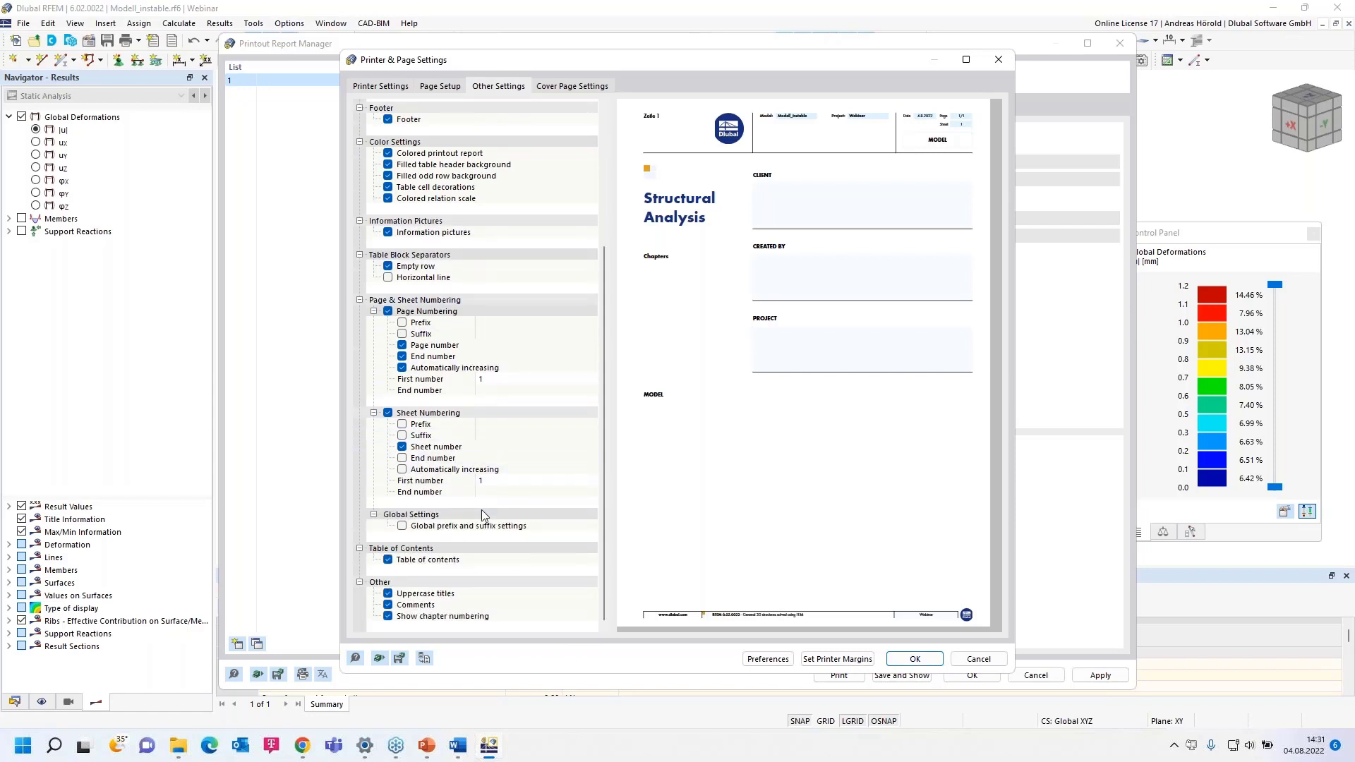
pyautogui.scroll(5, 486, 508)
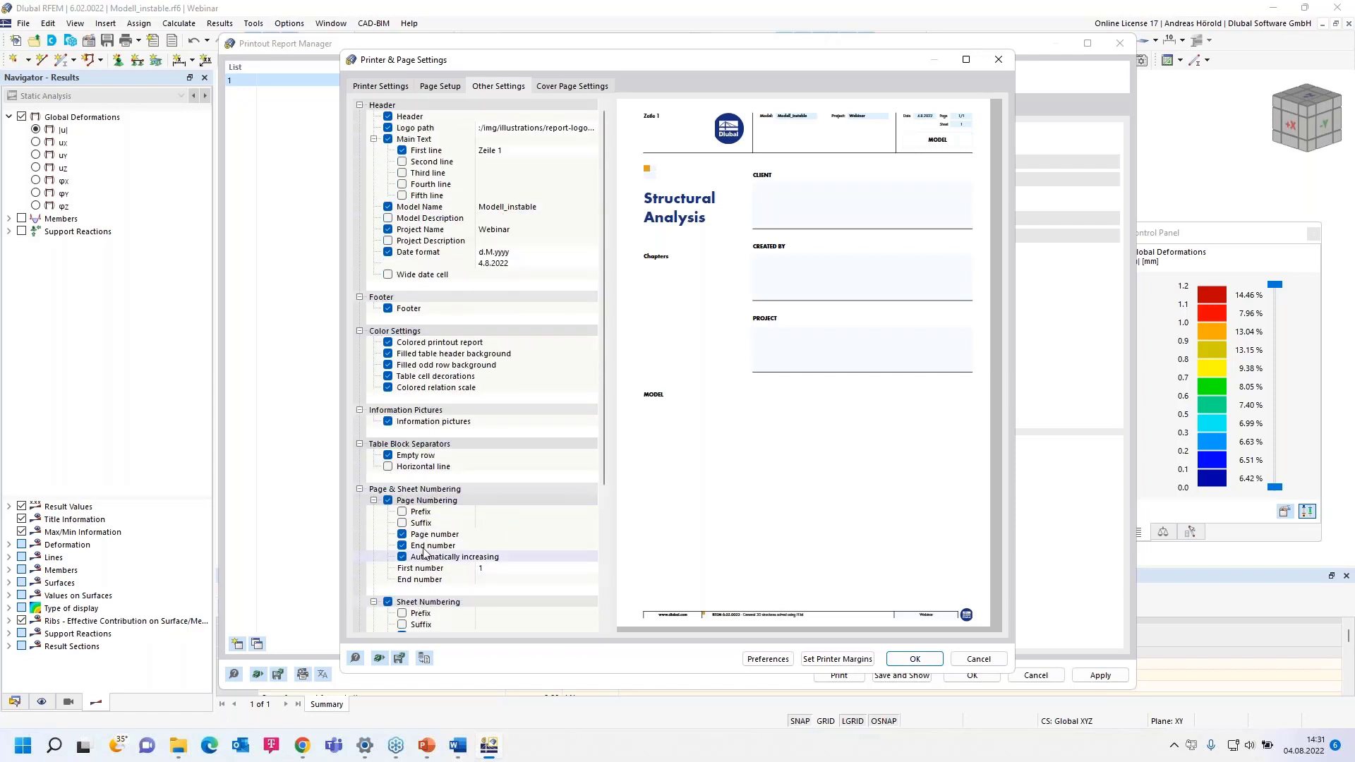
pyautogui.click(496, 150)
pyautogui.write('D')
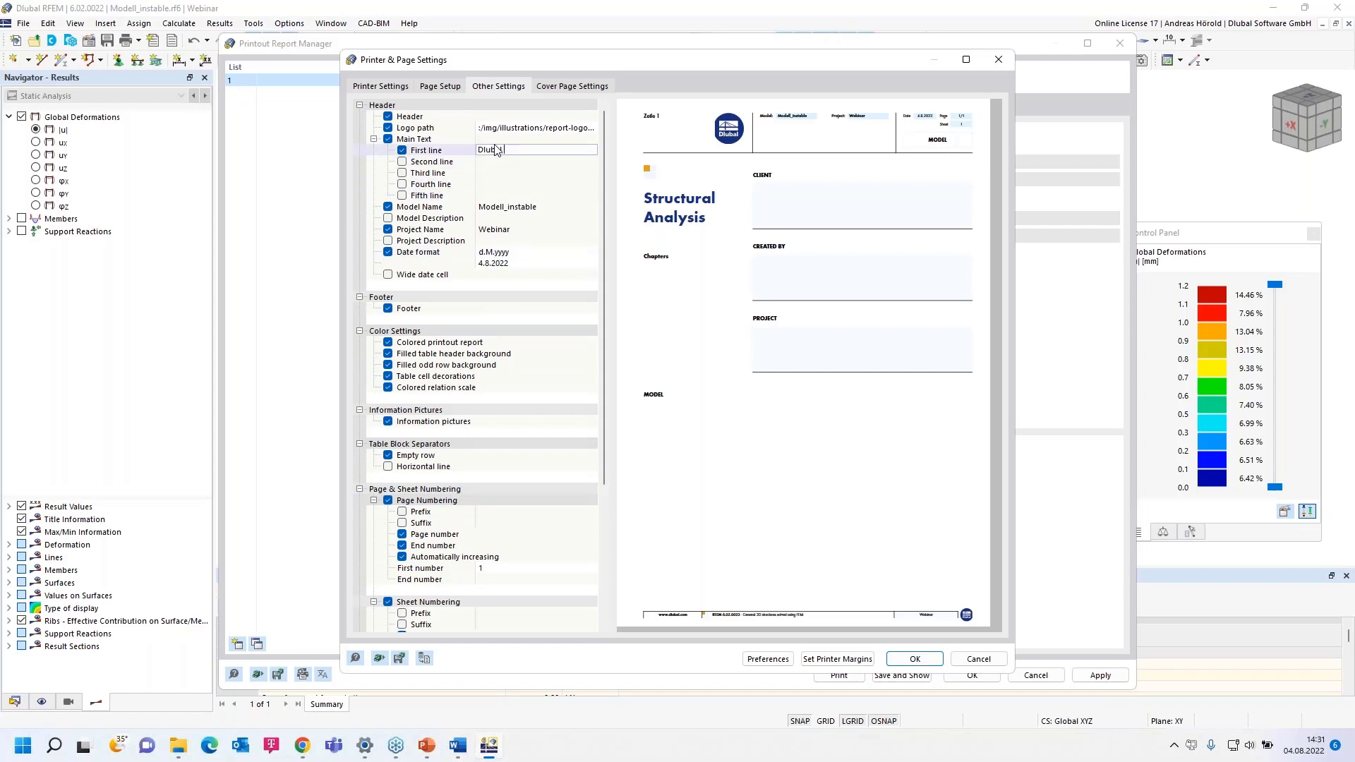
pyautogui.write('lubal Software GmbH')
# Enable the header's second and third lines and fill them with the company's street address and its postal code and town.
pyautogui.click(501, 163)
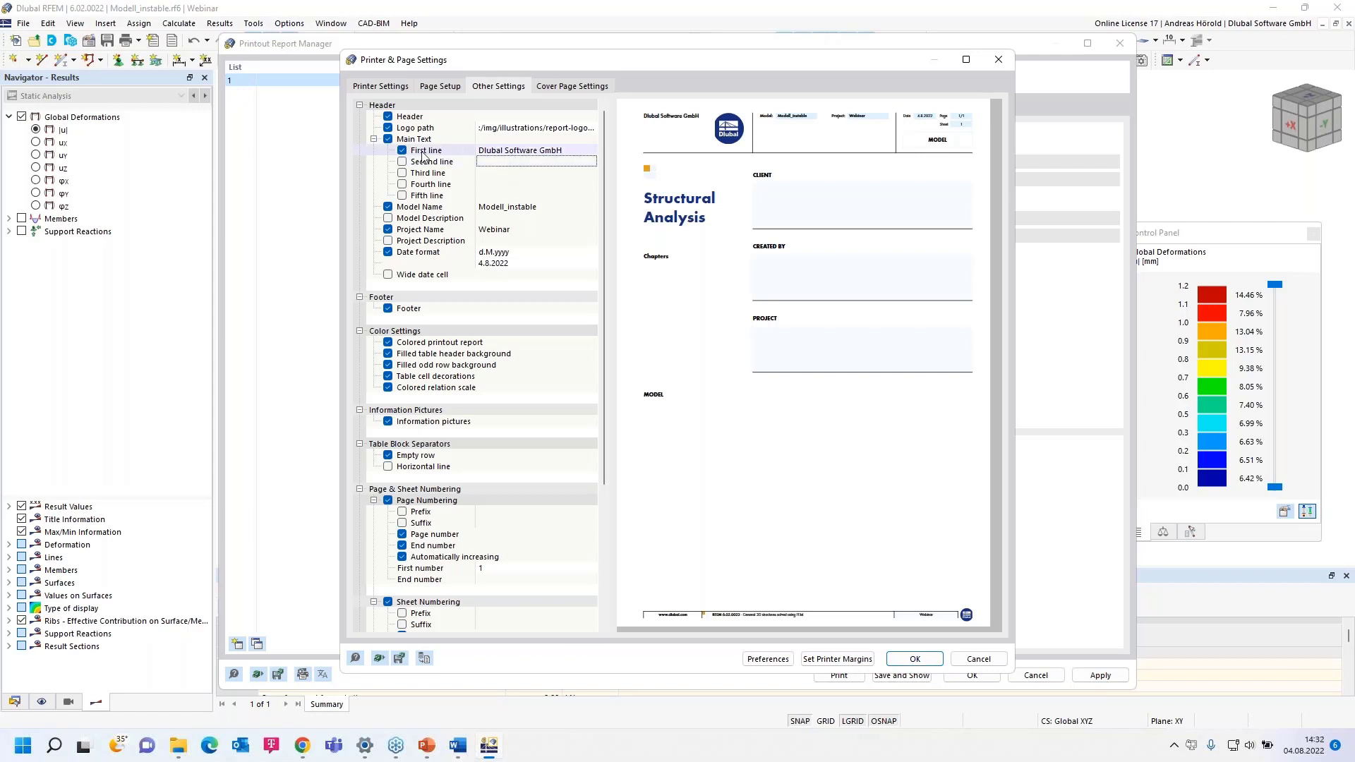
pyautogui.click(402, 162)
pyautogui.click(402, 172)
pyautogui.click(508, 161)
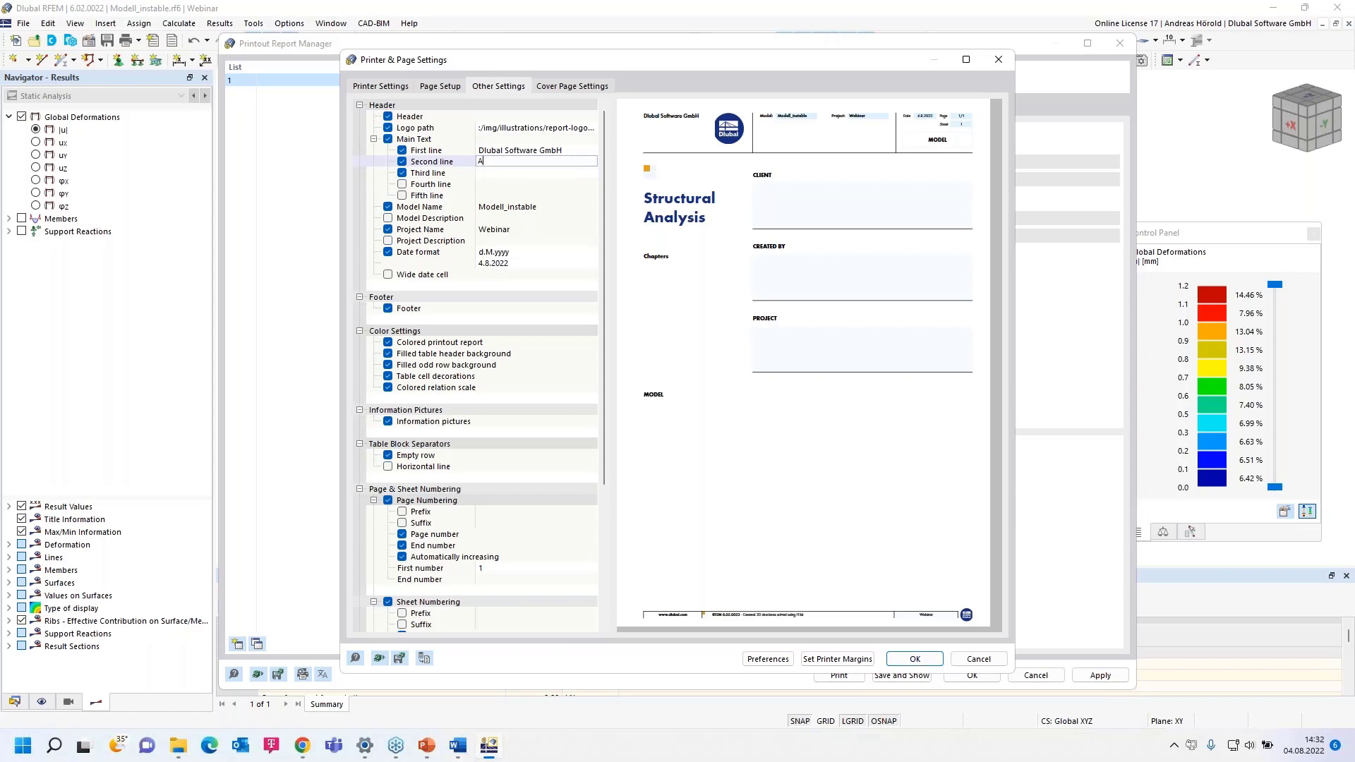
pyautogui.write('Am Zellweg 2')
pyautogui.click(499, 173)
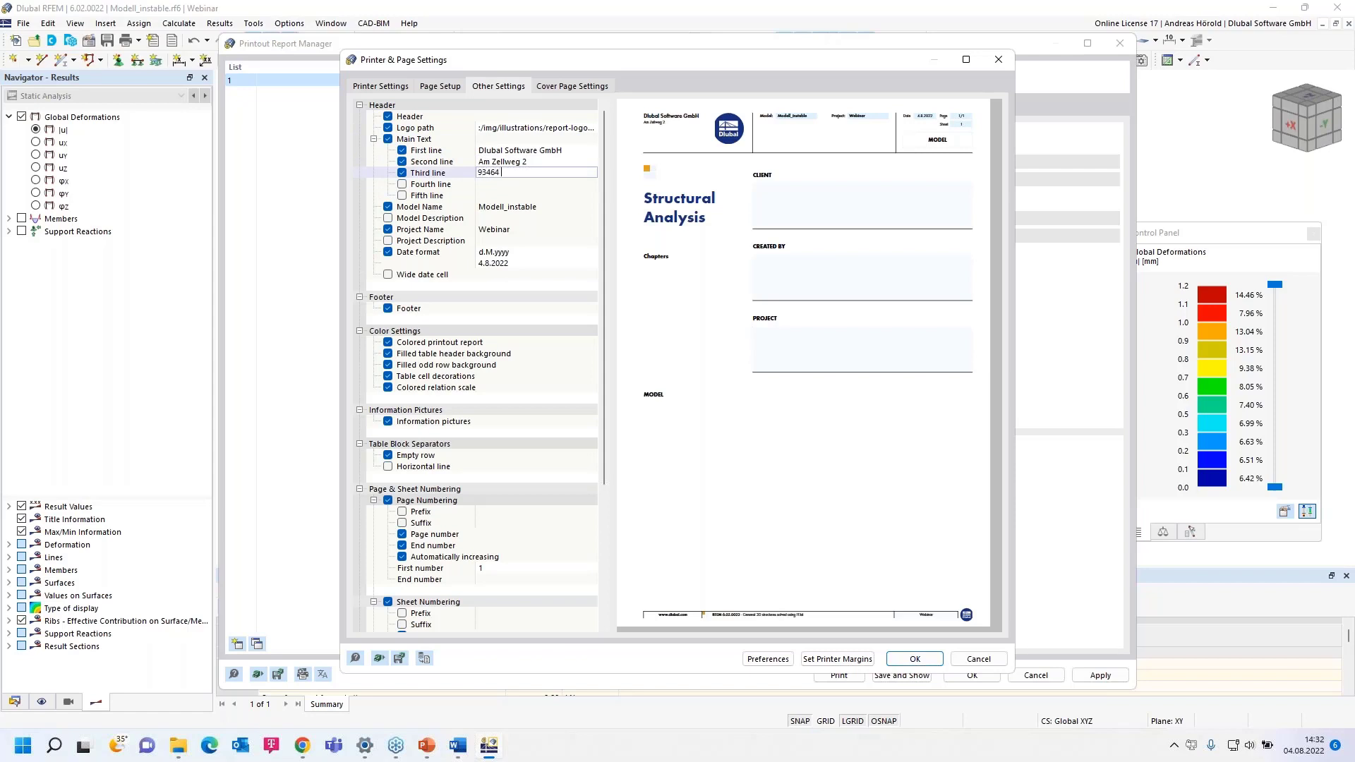
pyautogui.write('93464 Tiefenbach')
pyautogui.click(402, 185)
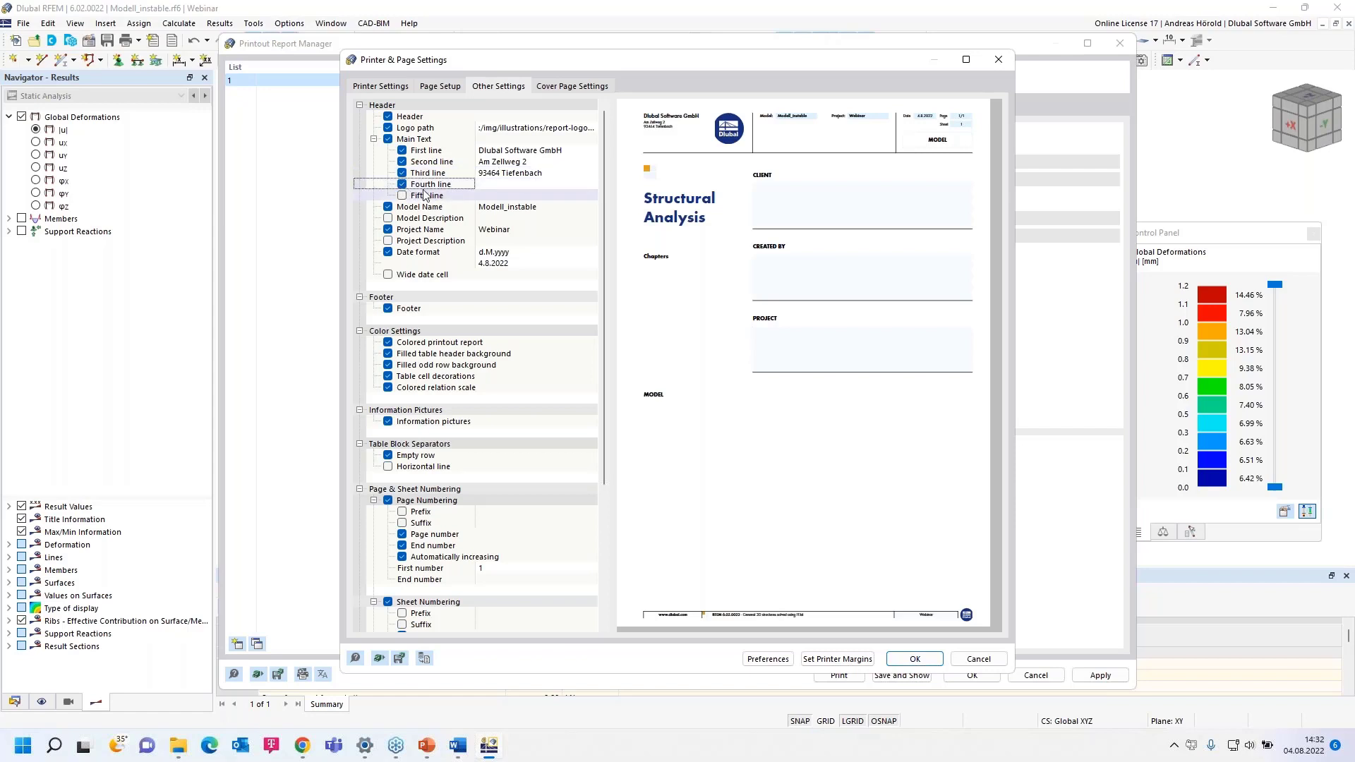
pyautogui.click(402, 185)
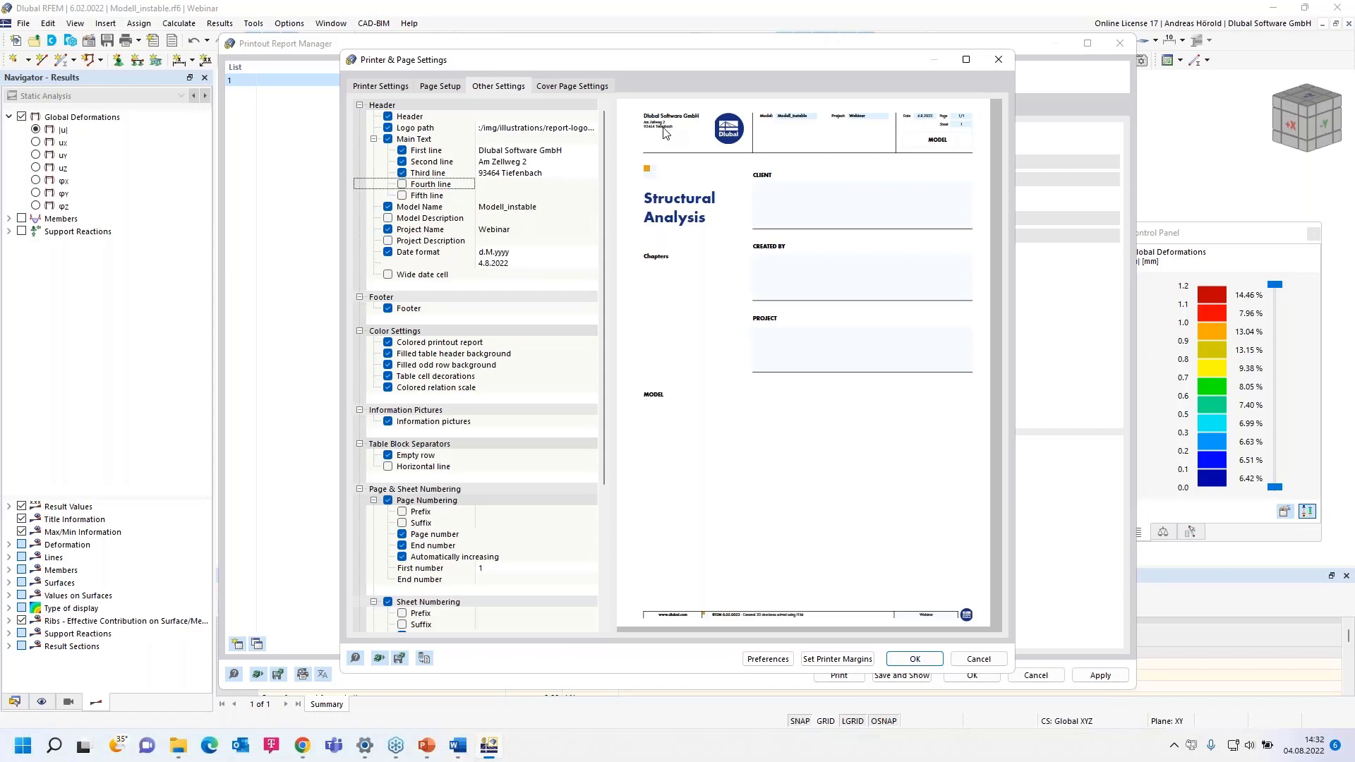
# Examine the Dlubal Standard Toner Saving, Grayed and Colored A4 page settings templates and close the templates without applying one.
pyautogui.click(378, 656)
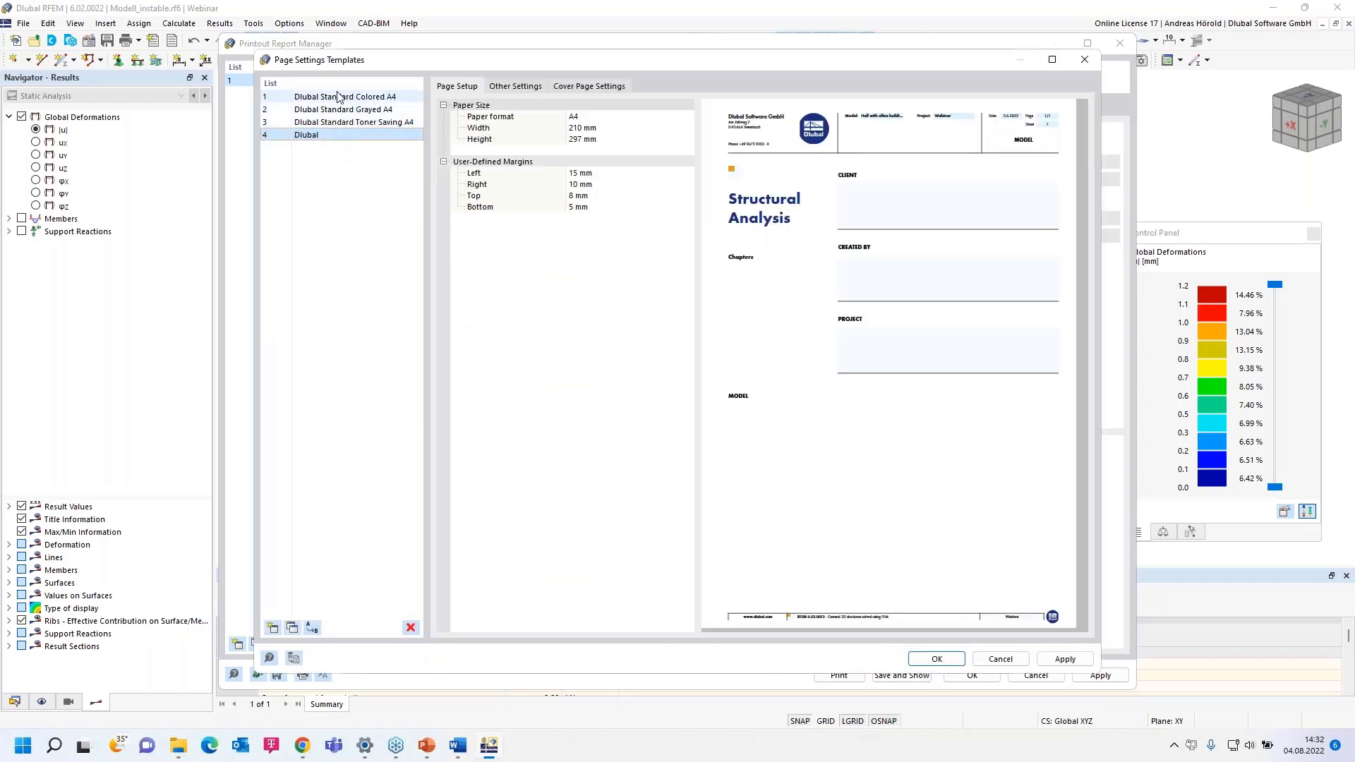
pyautogui.click(345, 122)
pyautogui.click(345, 109)
pyautogui.click(345, 97)
pyautogui.click(346, 124)
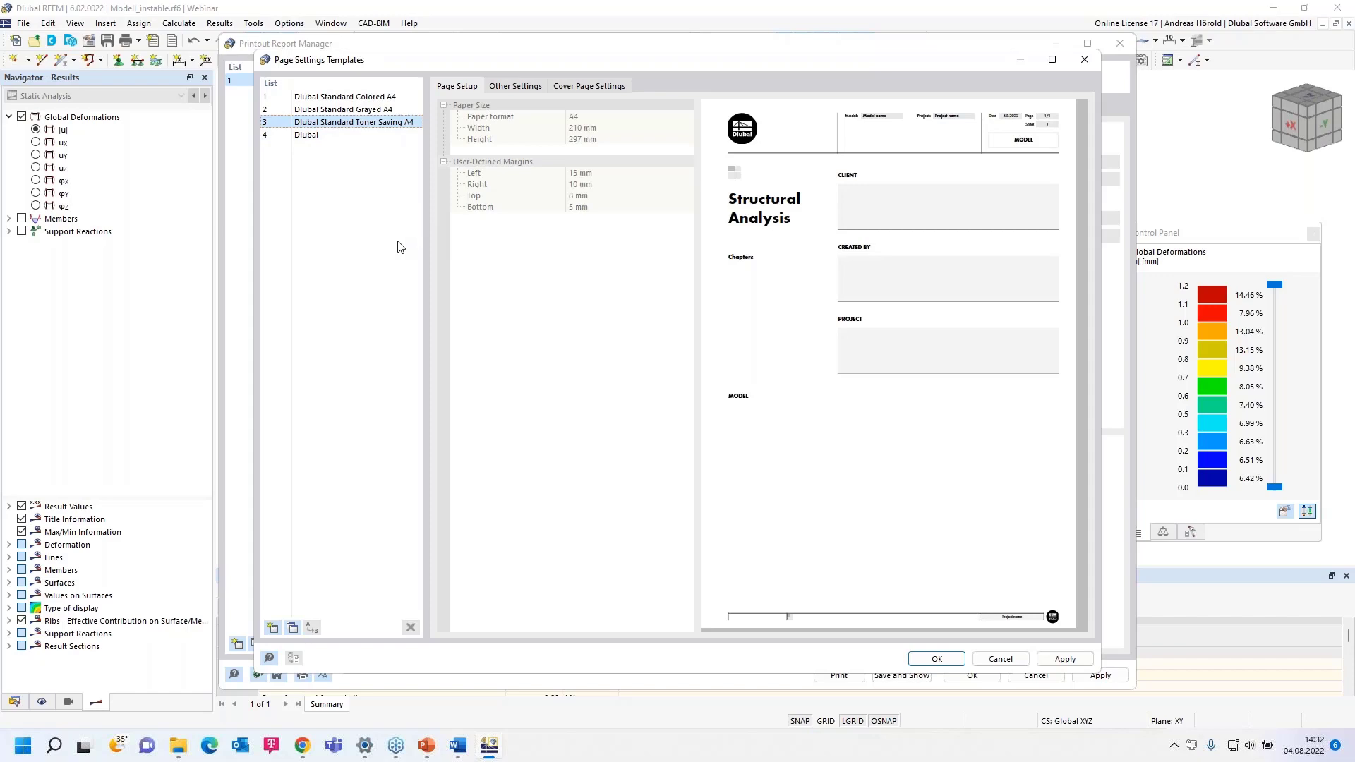
pyautogui.click(1000, 659)
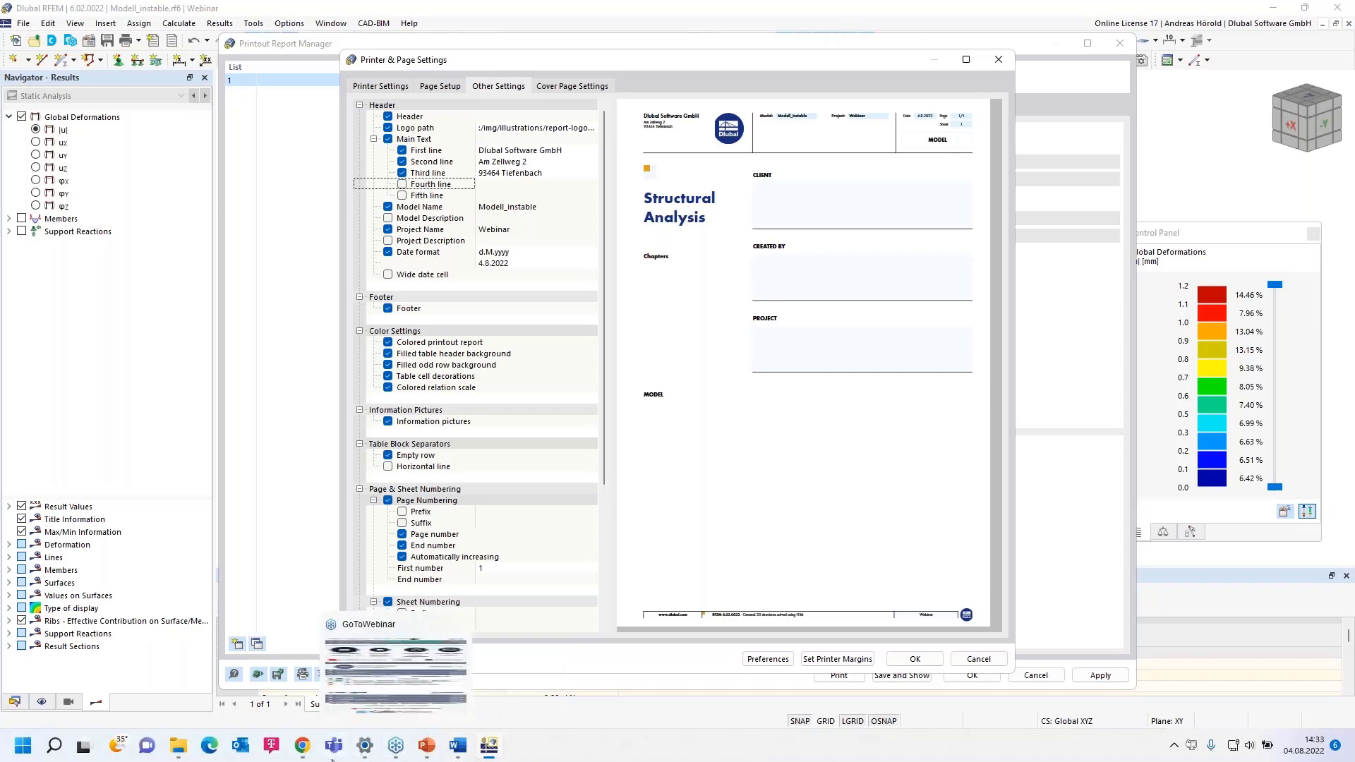
# Switch to Chrome, open the Webinars page on the Dlubal website and look through the upcoming webinars.
pyautogui.click(302, 749)
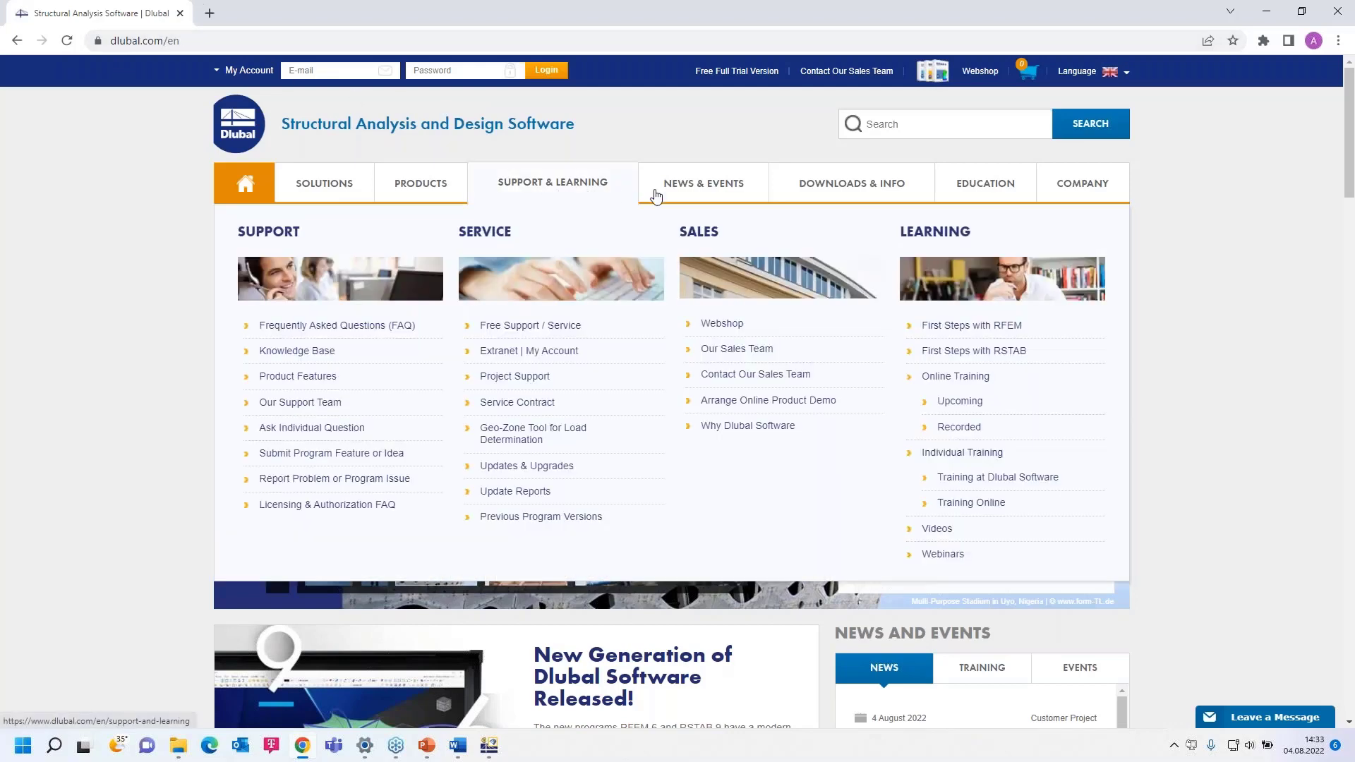
pyautogui.moveTo(717, 183)
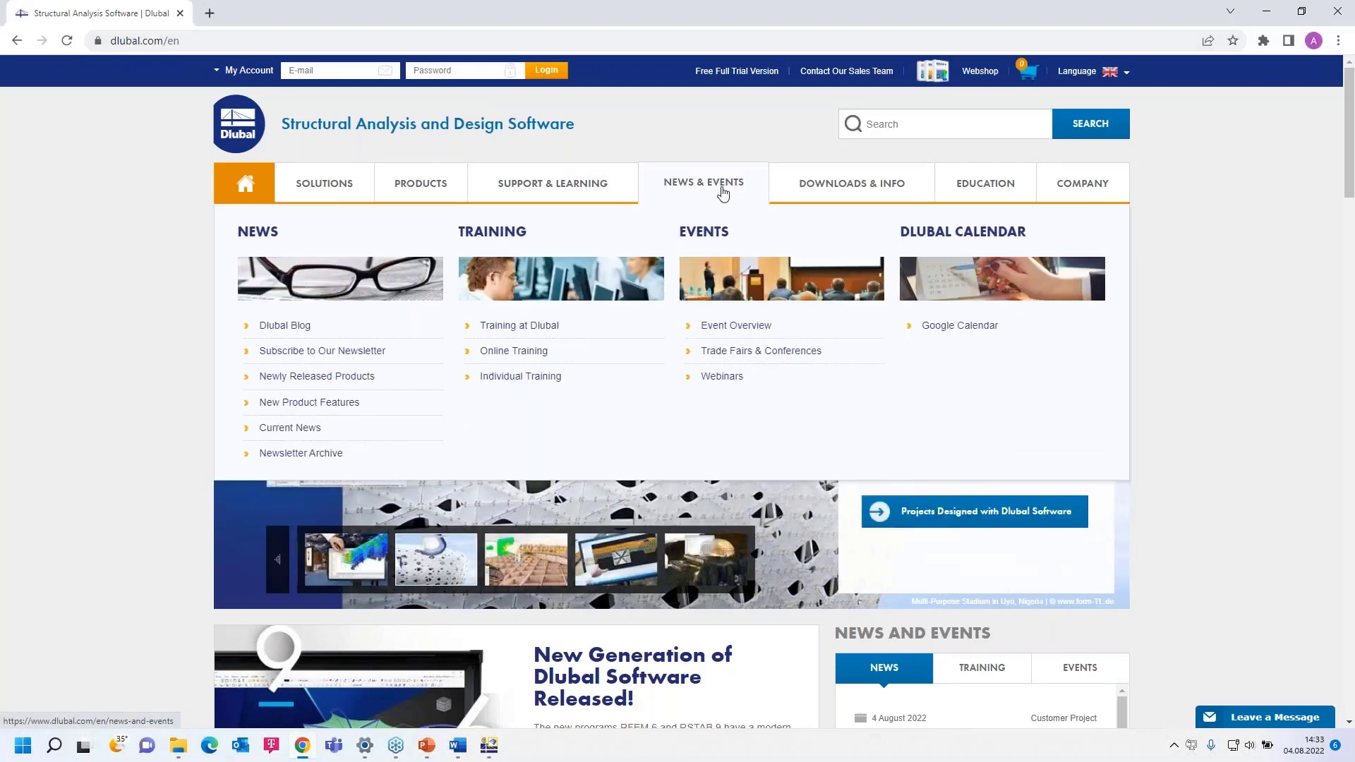
pyautogui.click(721, 379)
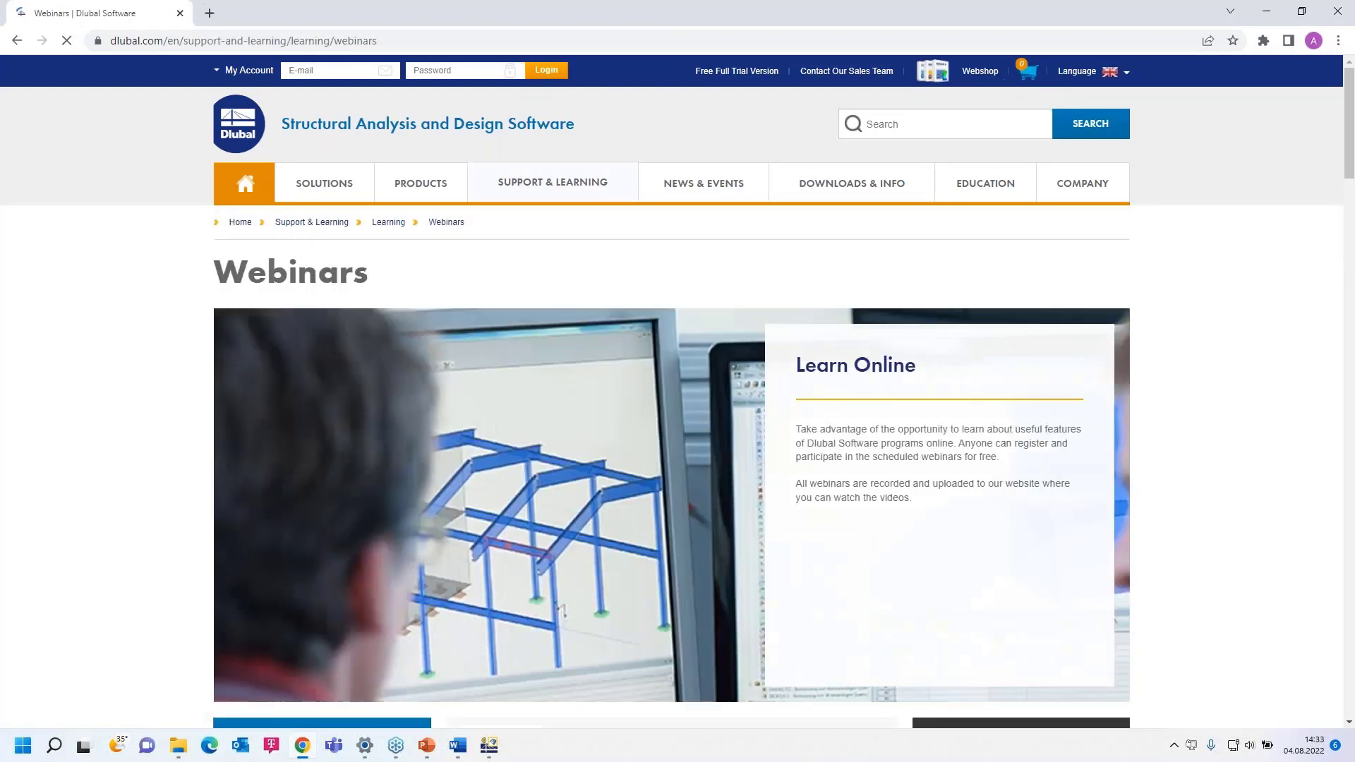
pyautogui.scroll(-4, 671, 391)
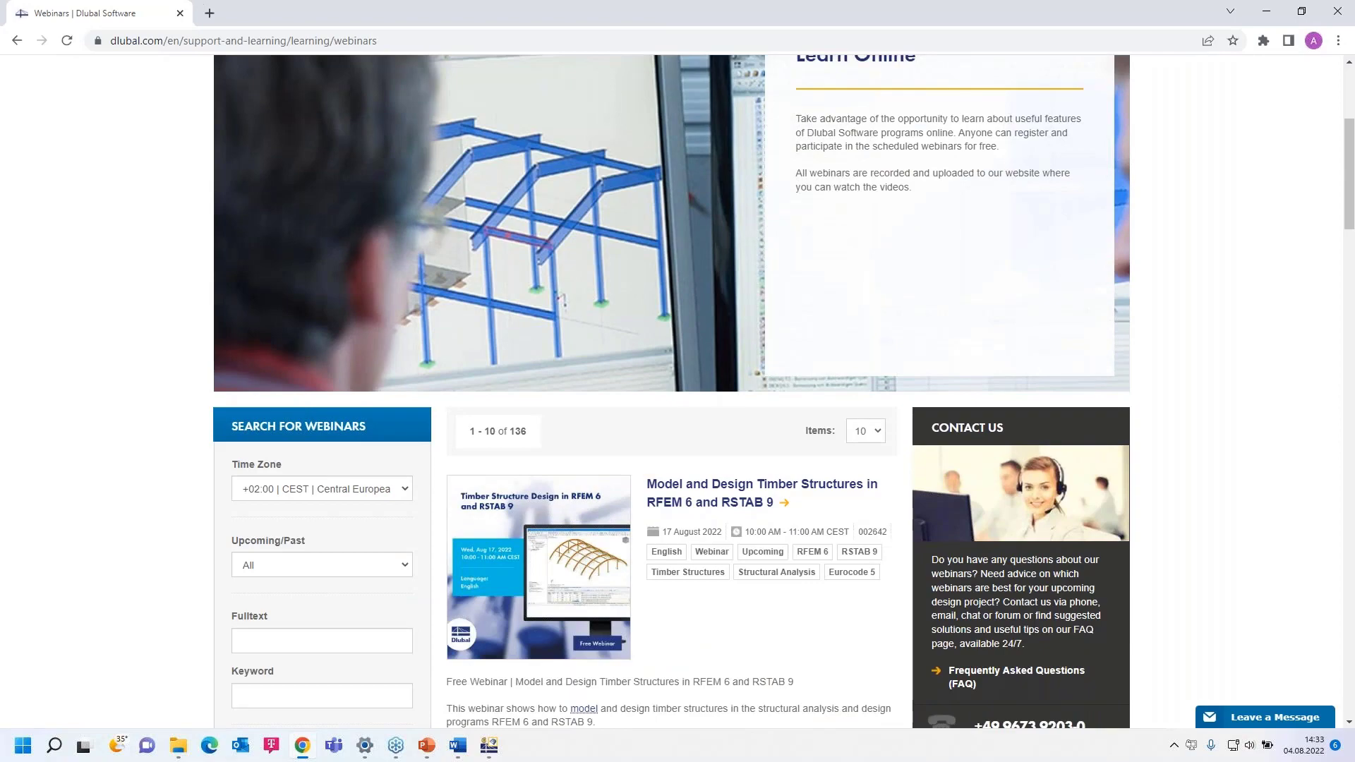
pyautogui.scroll(-6, 747, 259)
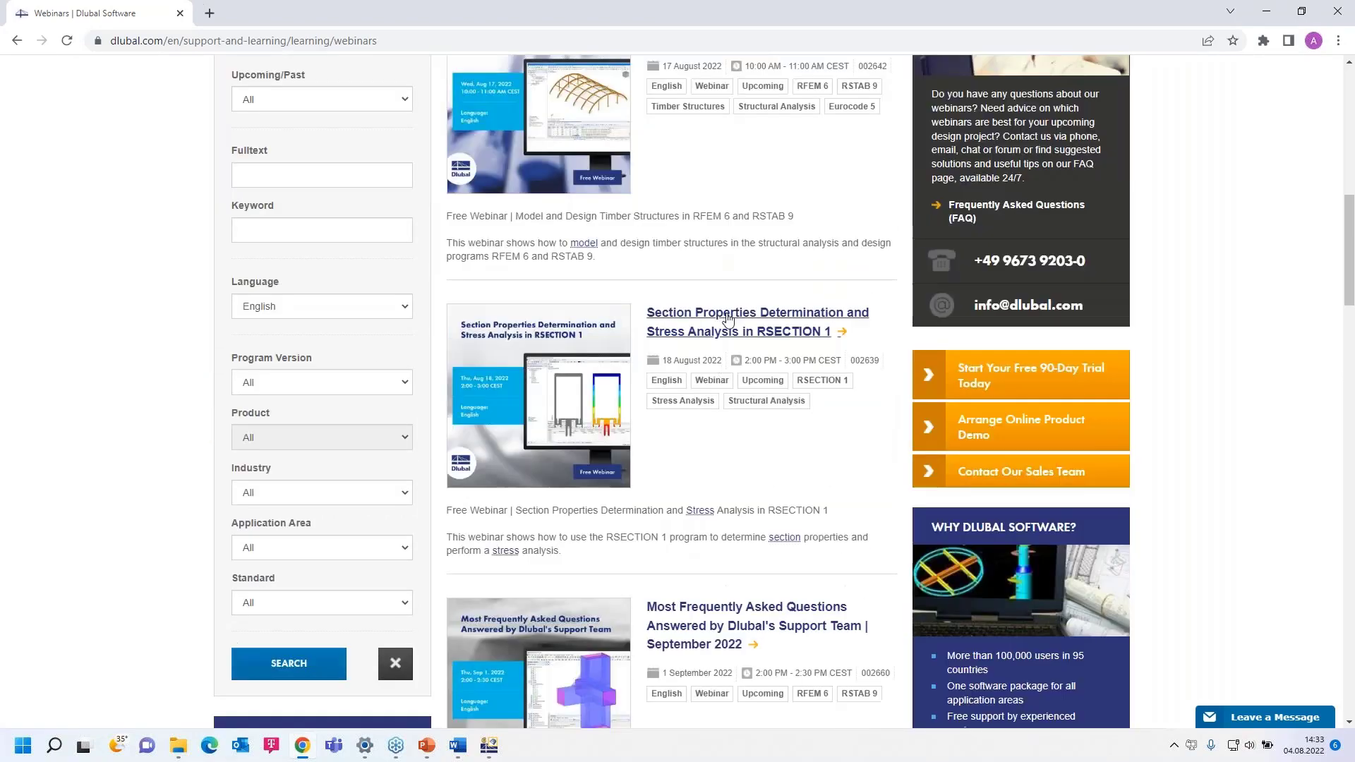
pyautogui.scroll(3, 747, 259)
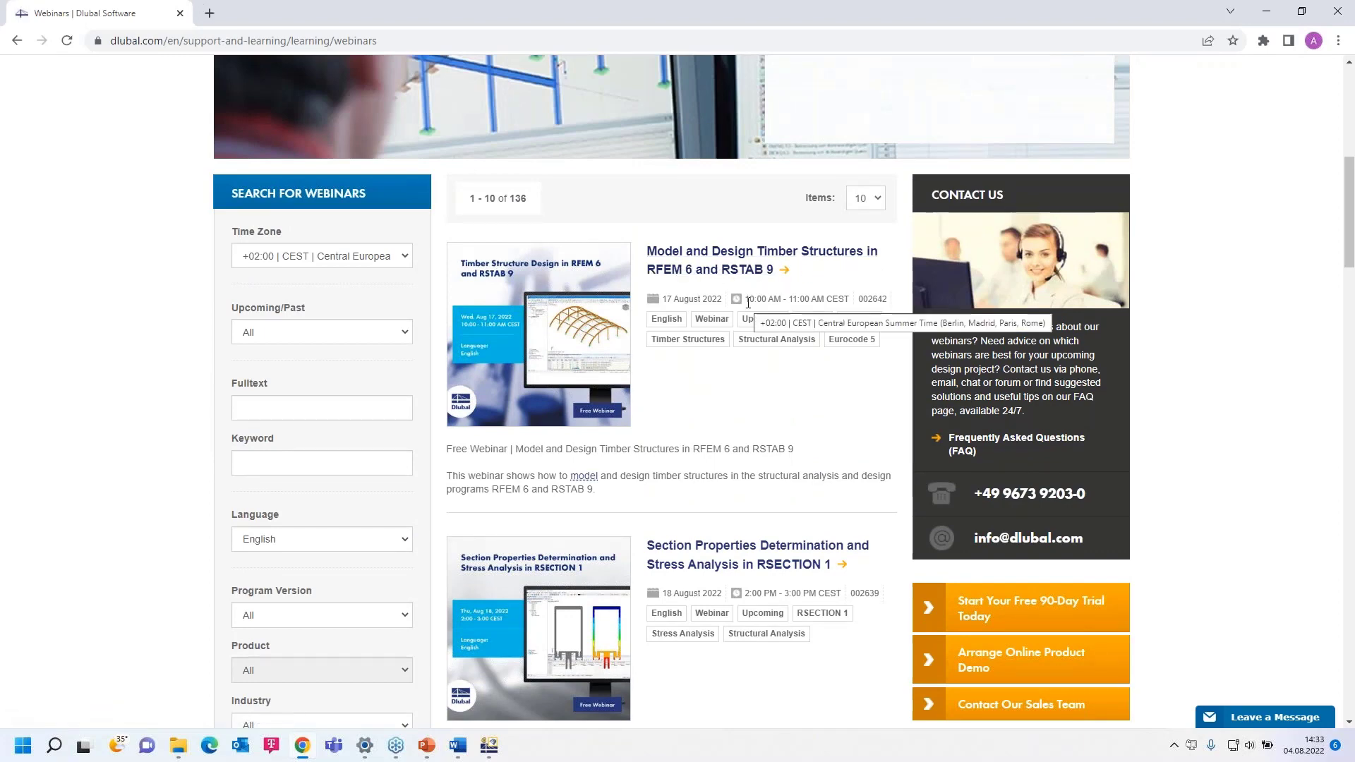
# Open the August 2022 "Most Frequently Asked Questions Answered by Dlubal's Support Team" webinar page and look through its details, downloads and models.
pyautogui.scroll(-1, 748, 303)
pyautogui.scroll(-6, 748, 303)
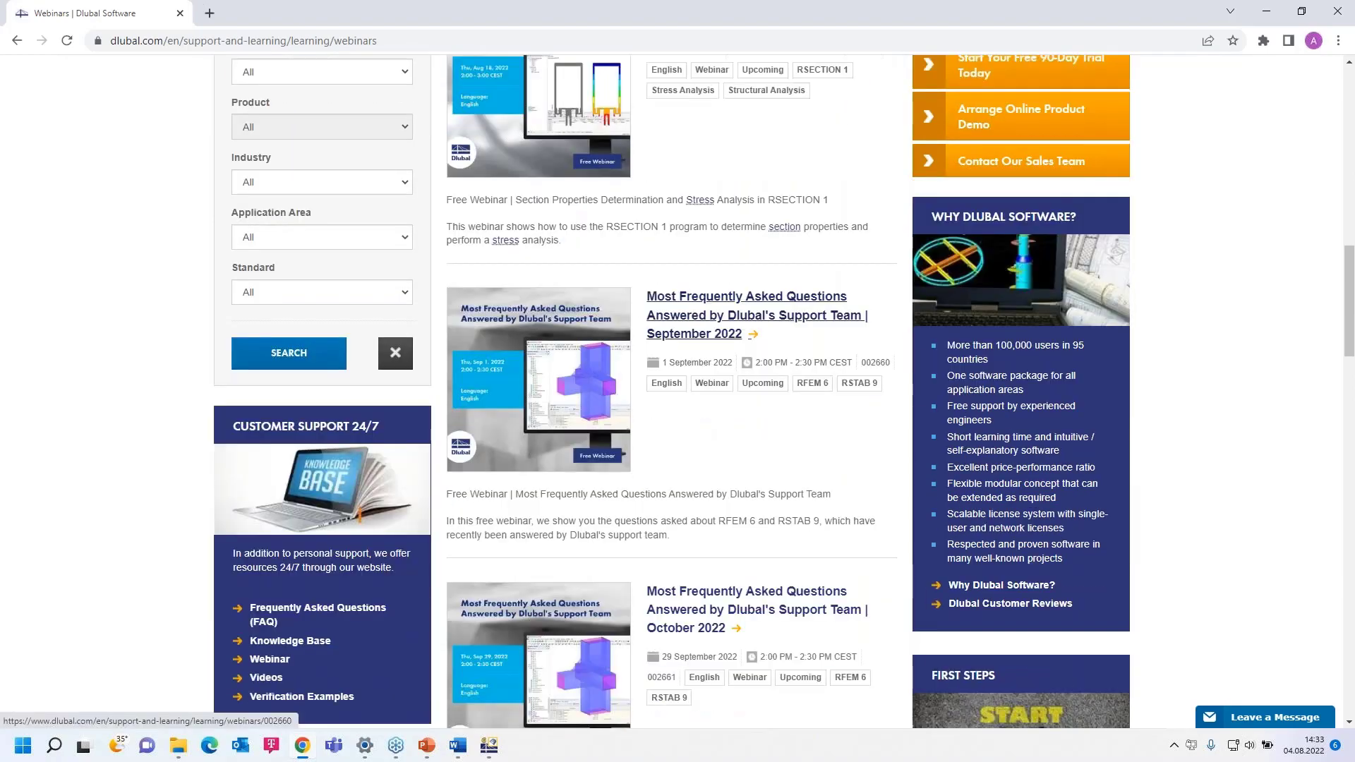
pyautogui.scroll(-10, 672, 212)
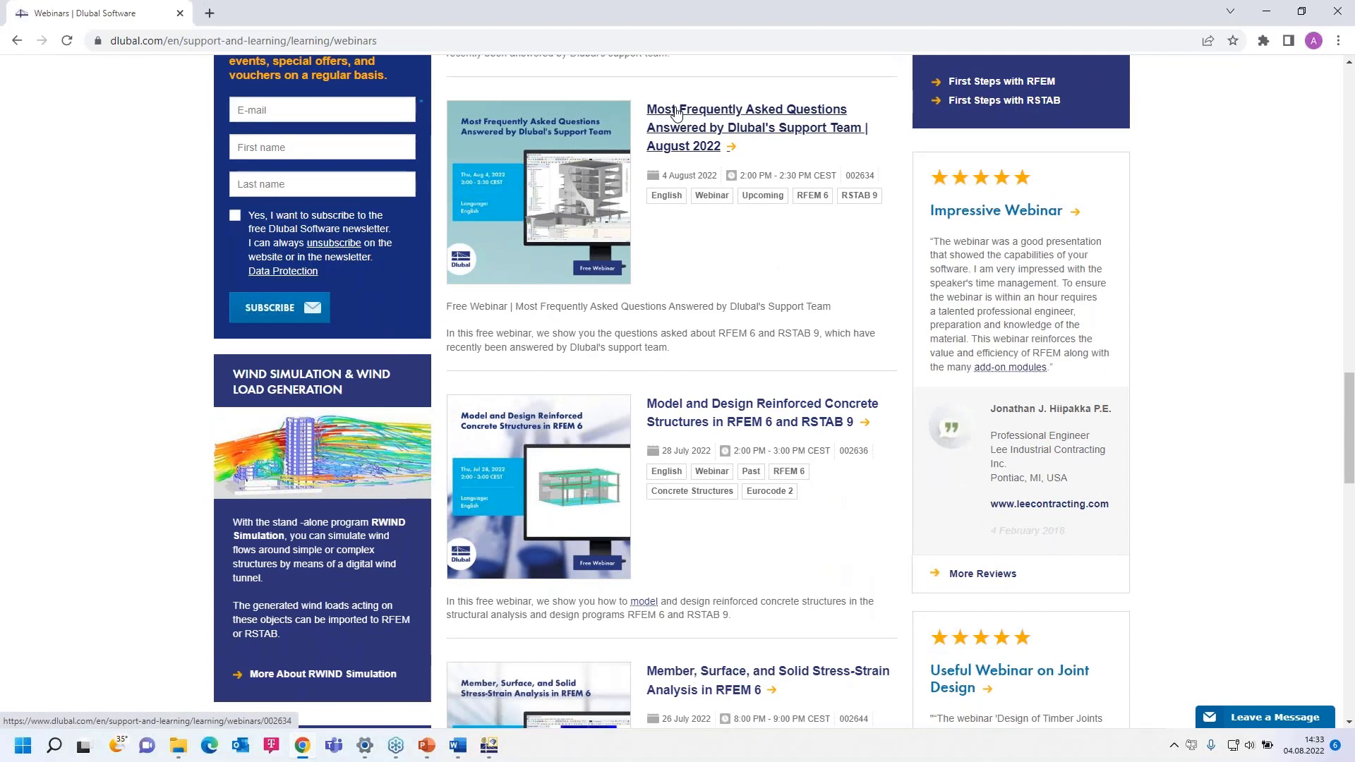
pyautogui.click(706, 135)
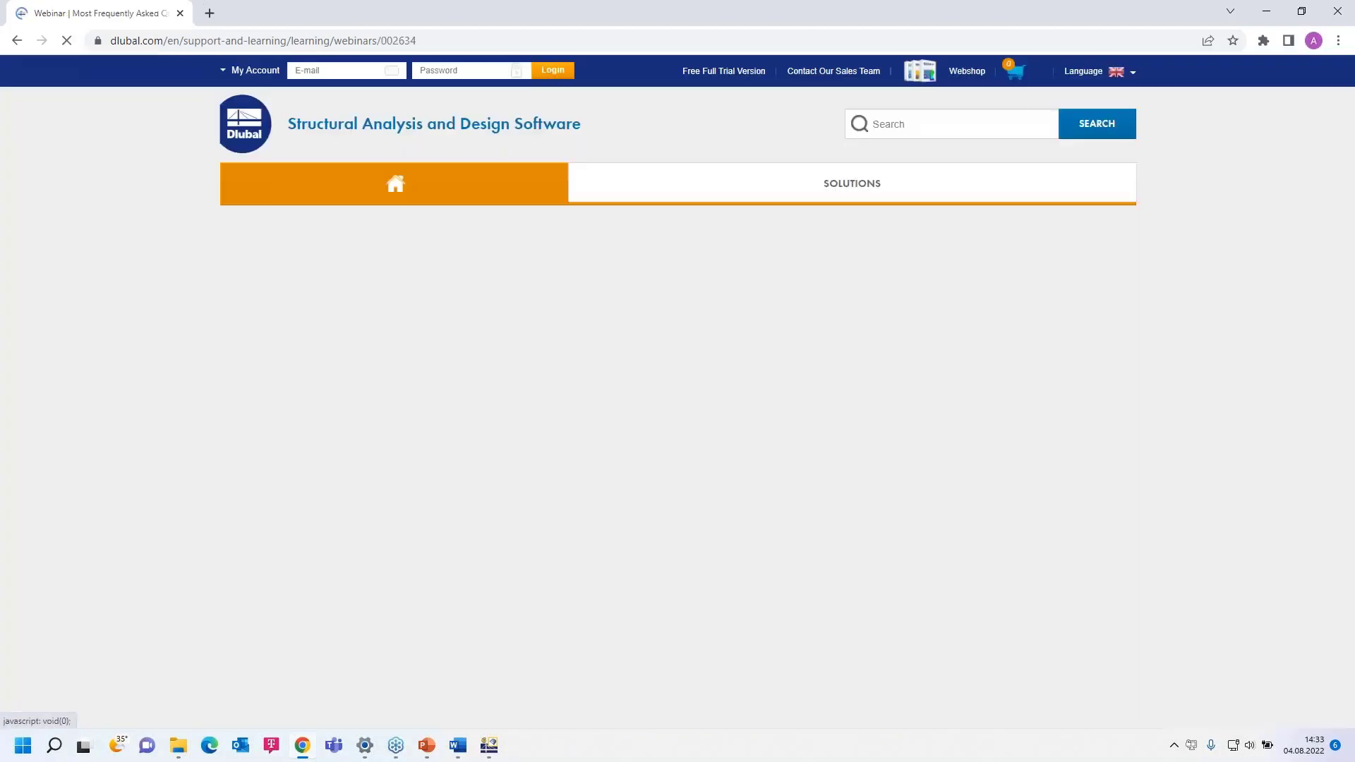
pyautogui.scroll(-5, 675, 428)
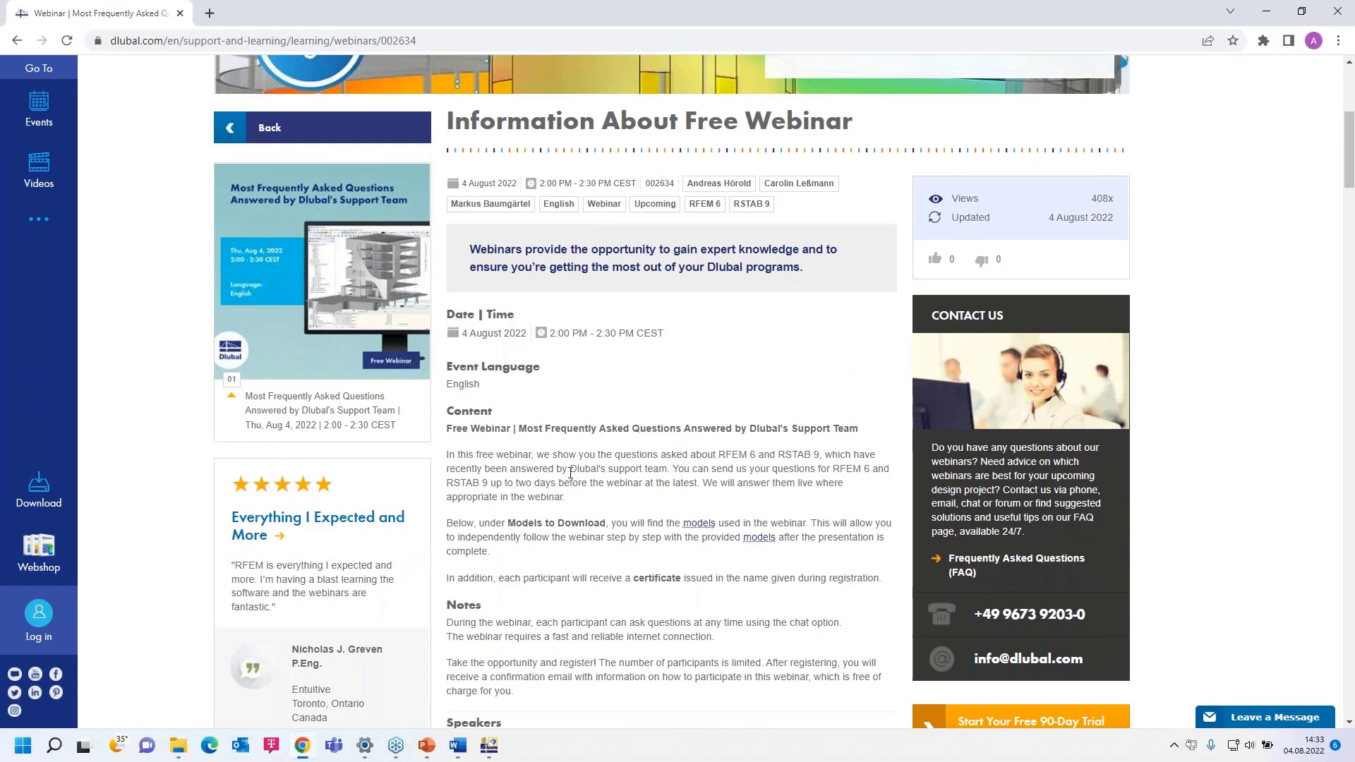
pyautogui.scroll(-4, 598, 447)
pyautogui.scroll(-18, 1181, 342)
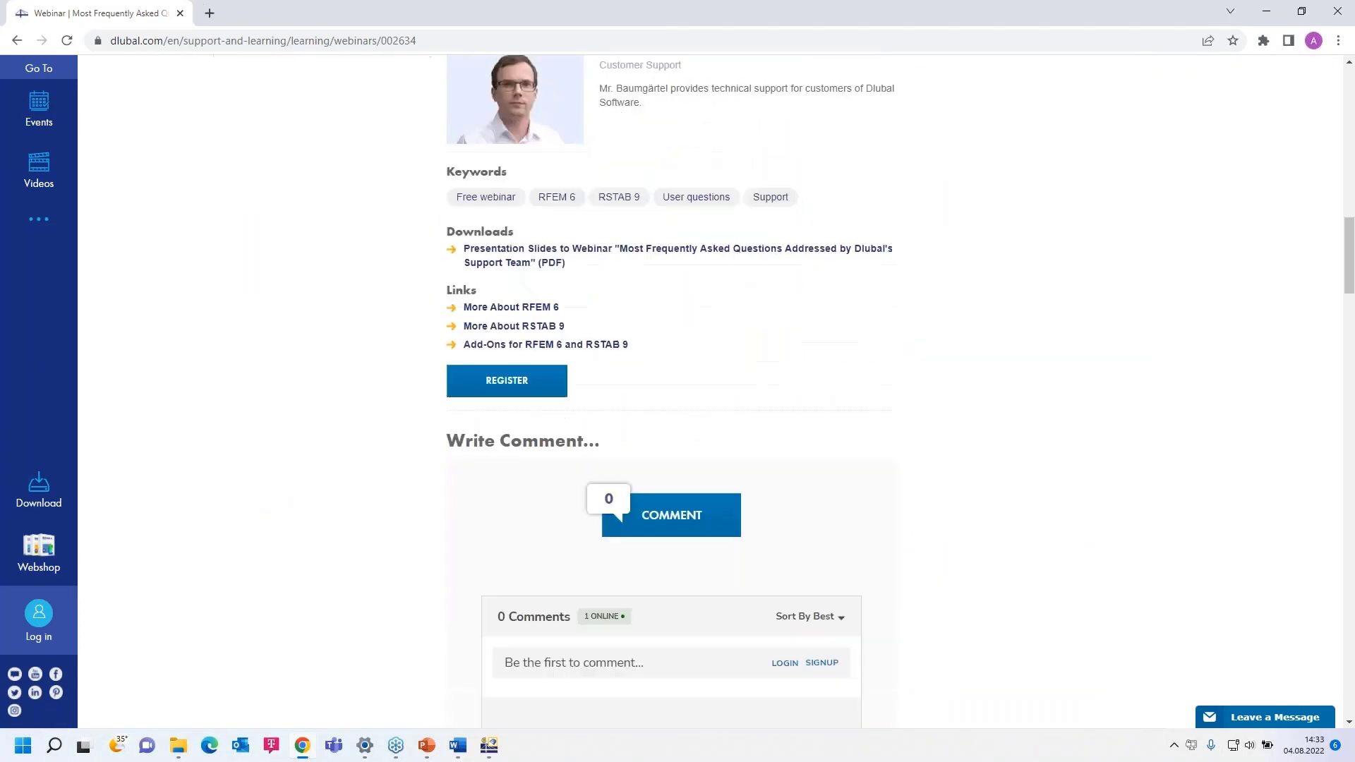
pyautogui.scroll(-10, 286, 472)
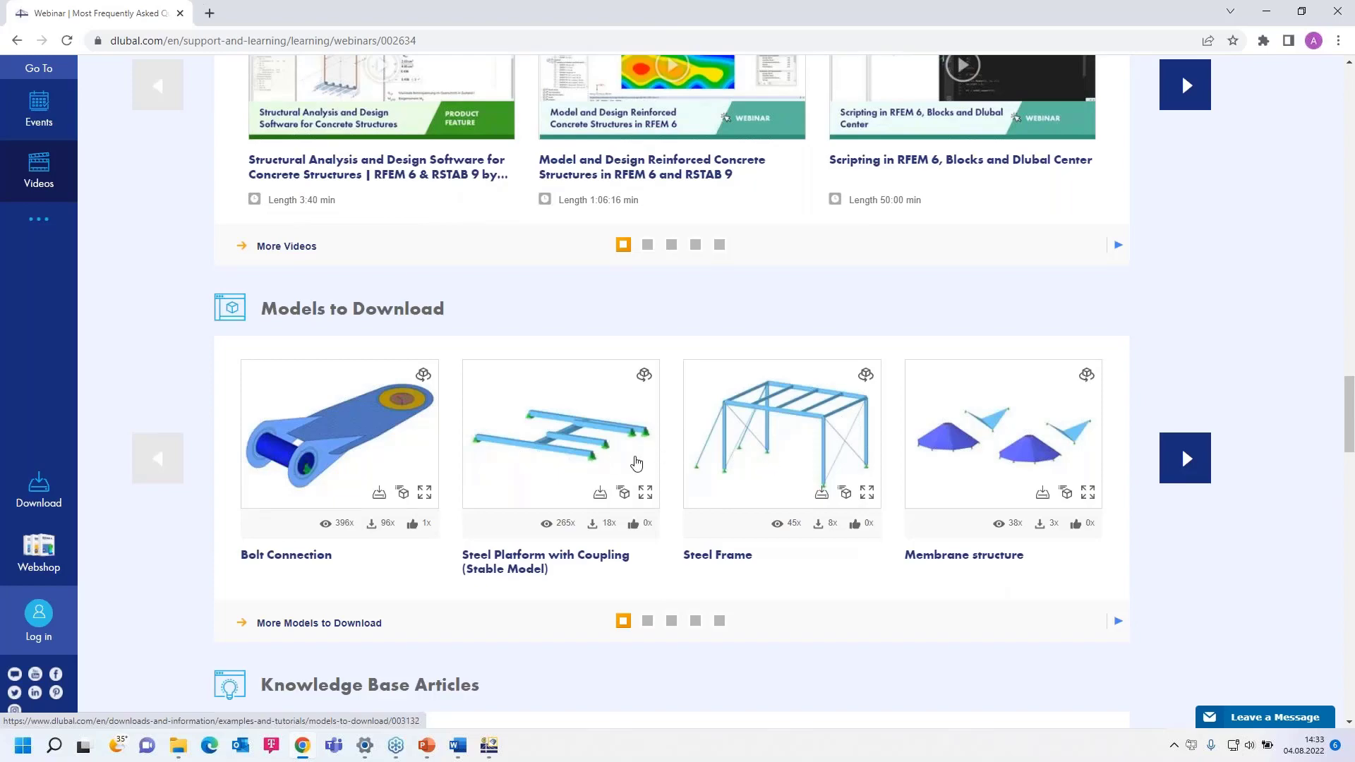
pyautogui.scroll(20, 823, 487)
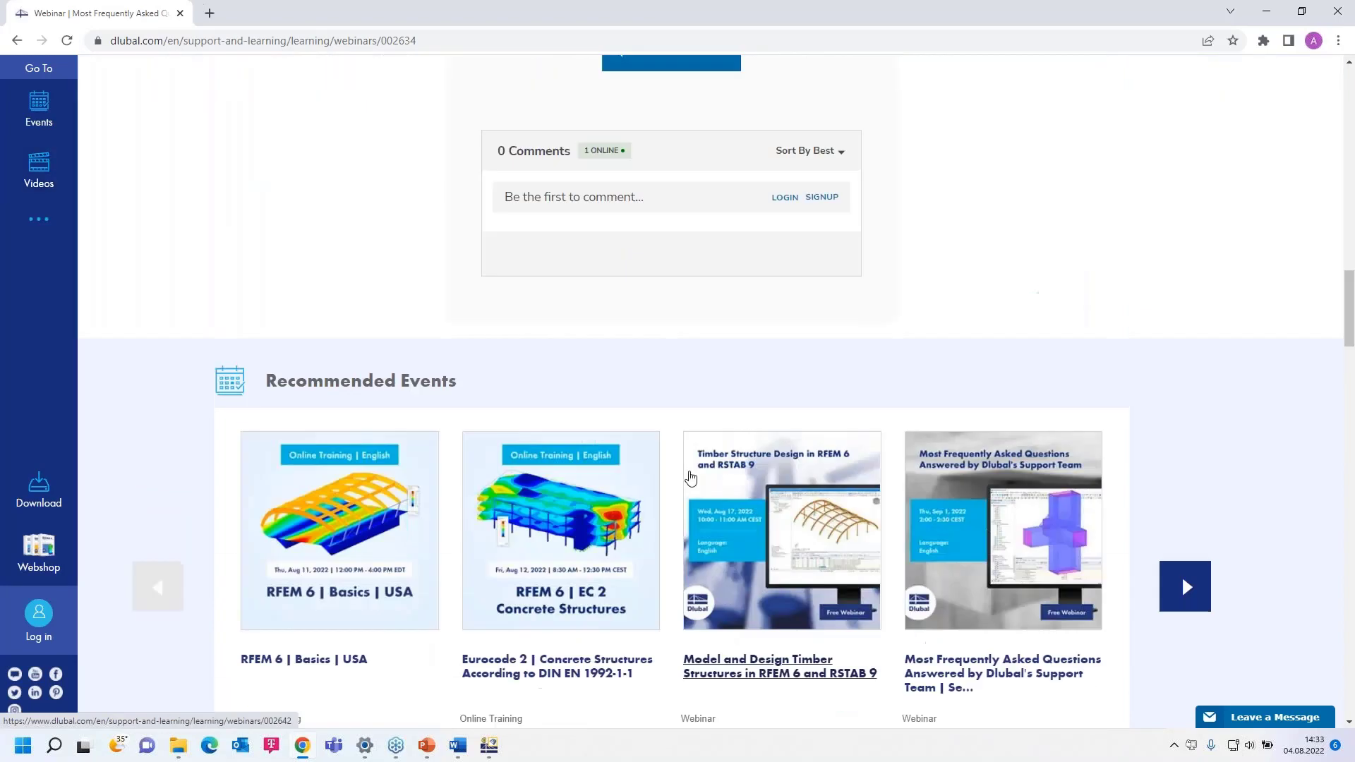
pyautogui.scroll(8, 690, 477)
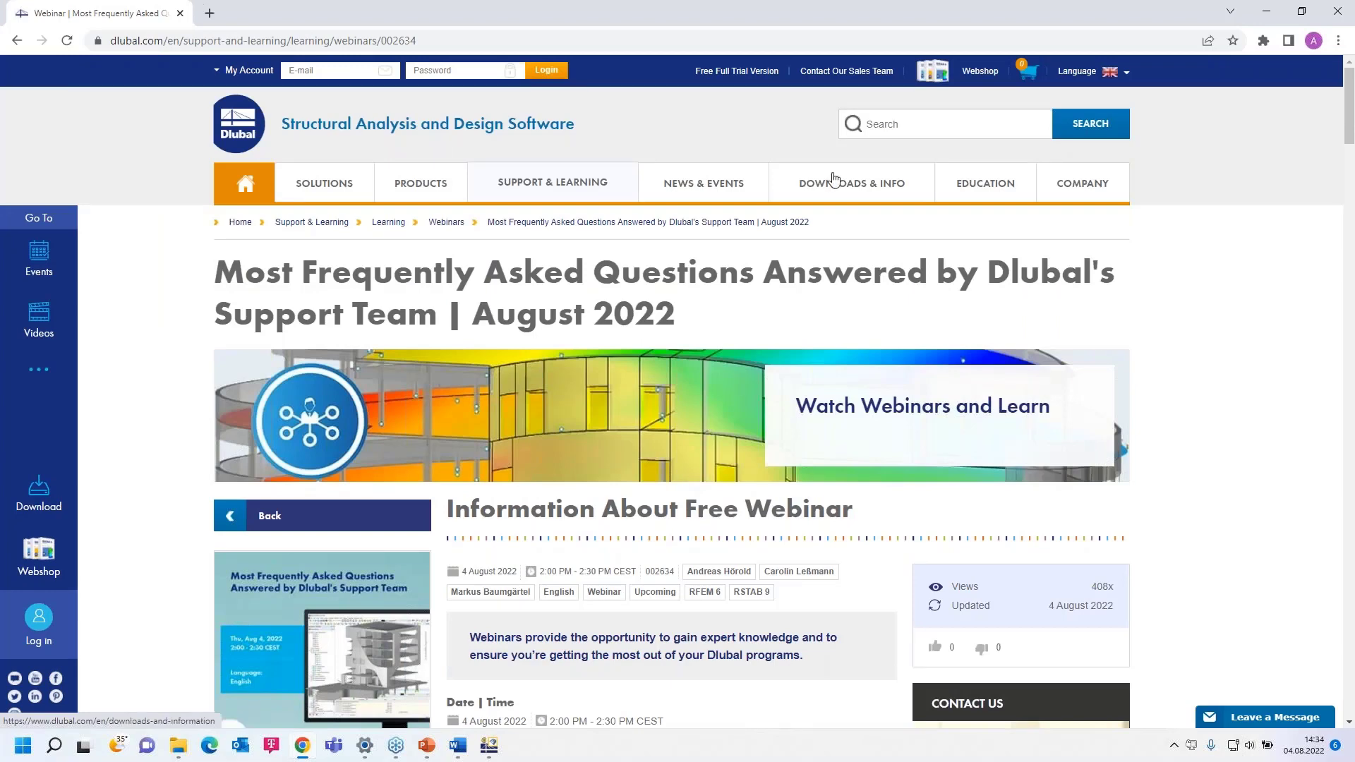
# Open the Free Full Trial Version page and look through the RFEM 6, RSTAB 9, RSECTION 1 and RWIND 2 downloads.
pyautogui.click(738, 72)
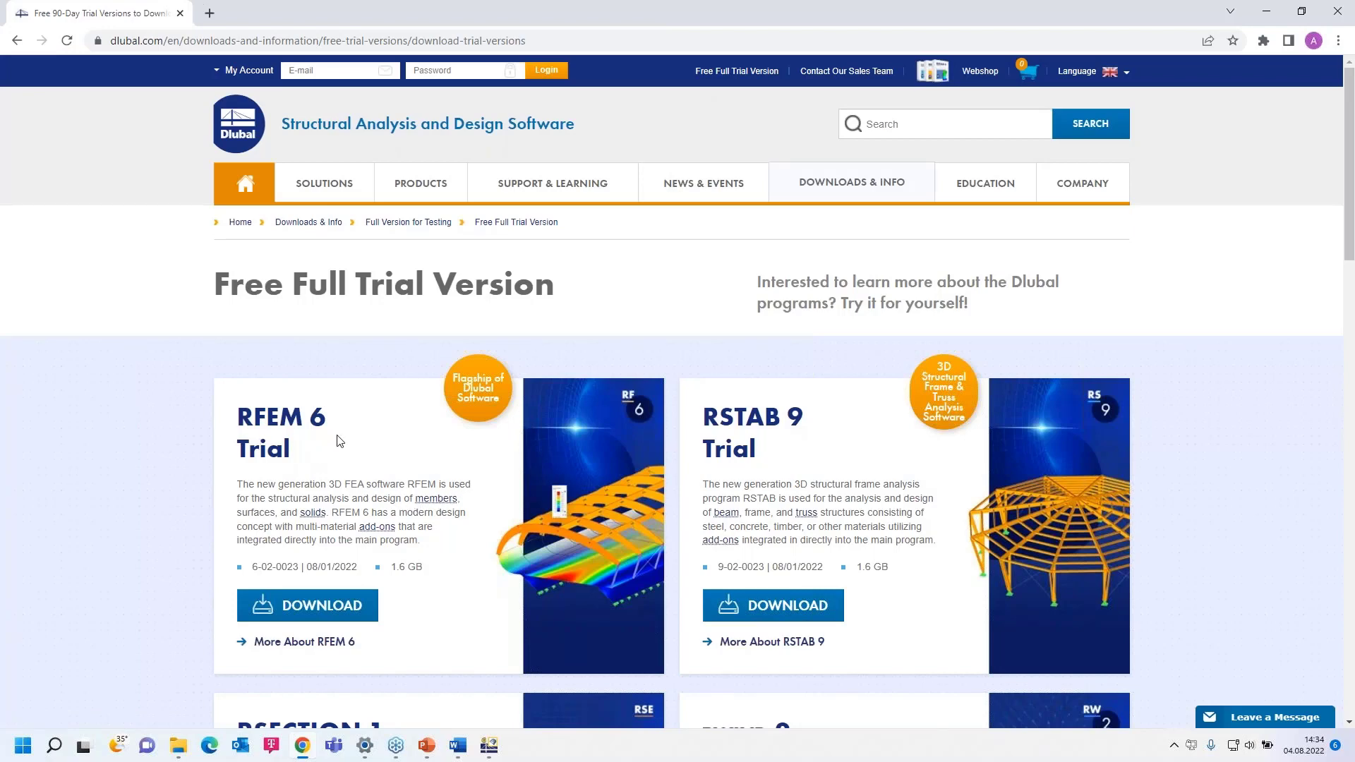
pyautogui.scroll(-1, 796, 460)
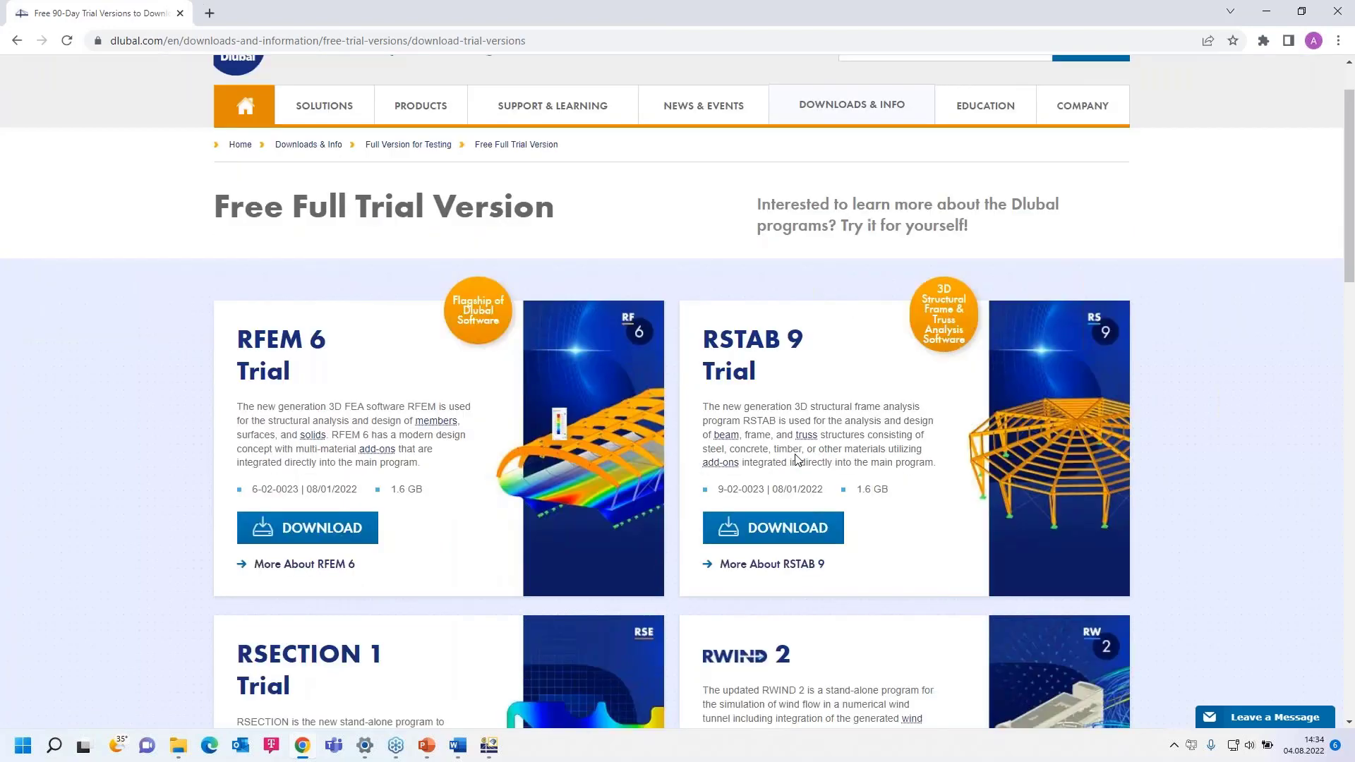
pyautogui.scroll(-2, 804, 402)
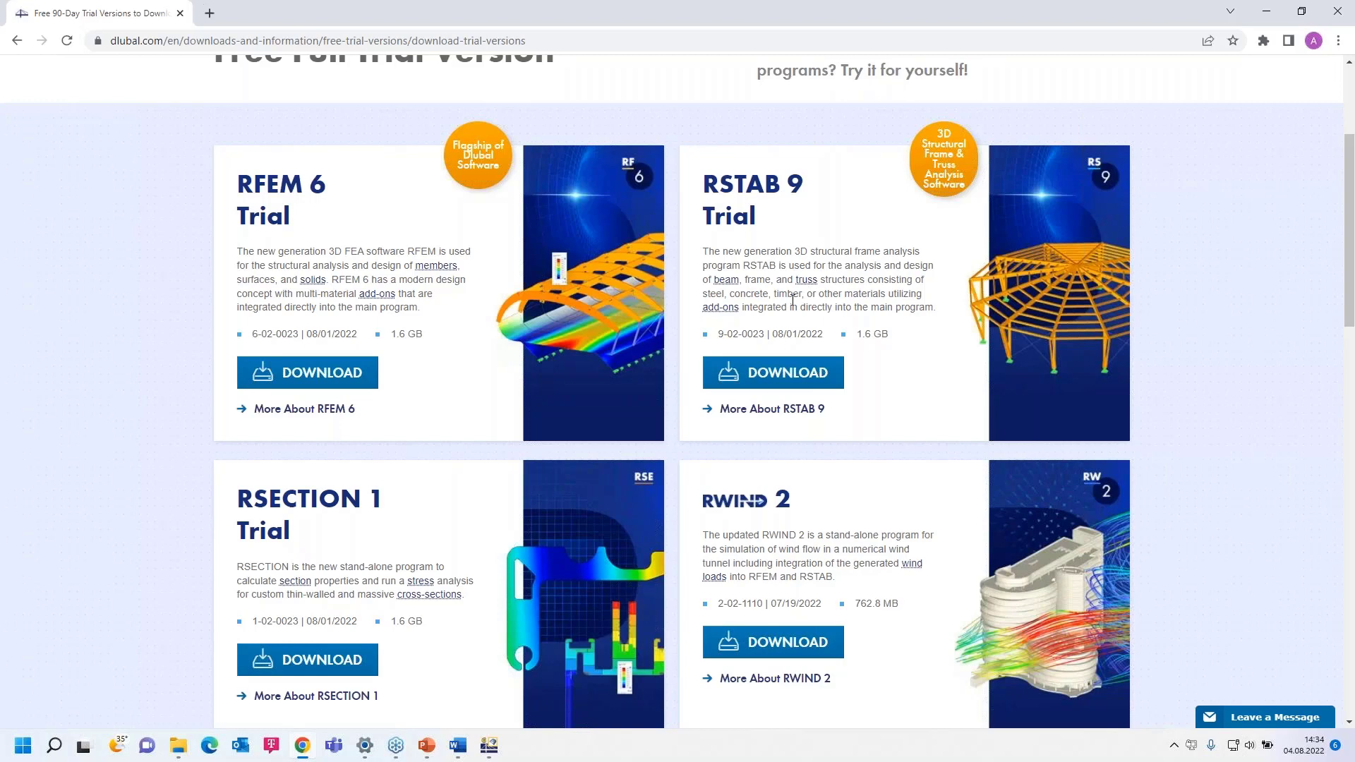
pyautogui.scroll(-1, 793, 300)
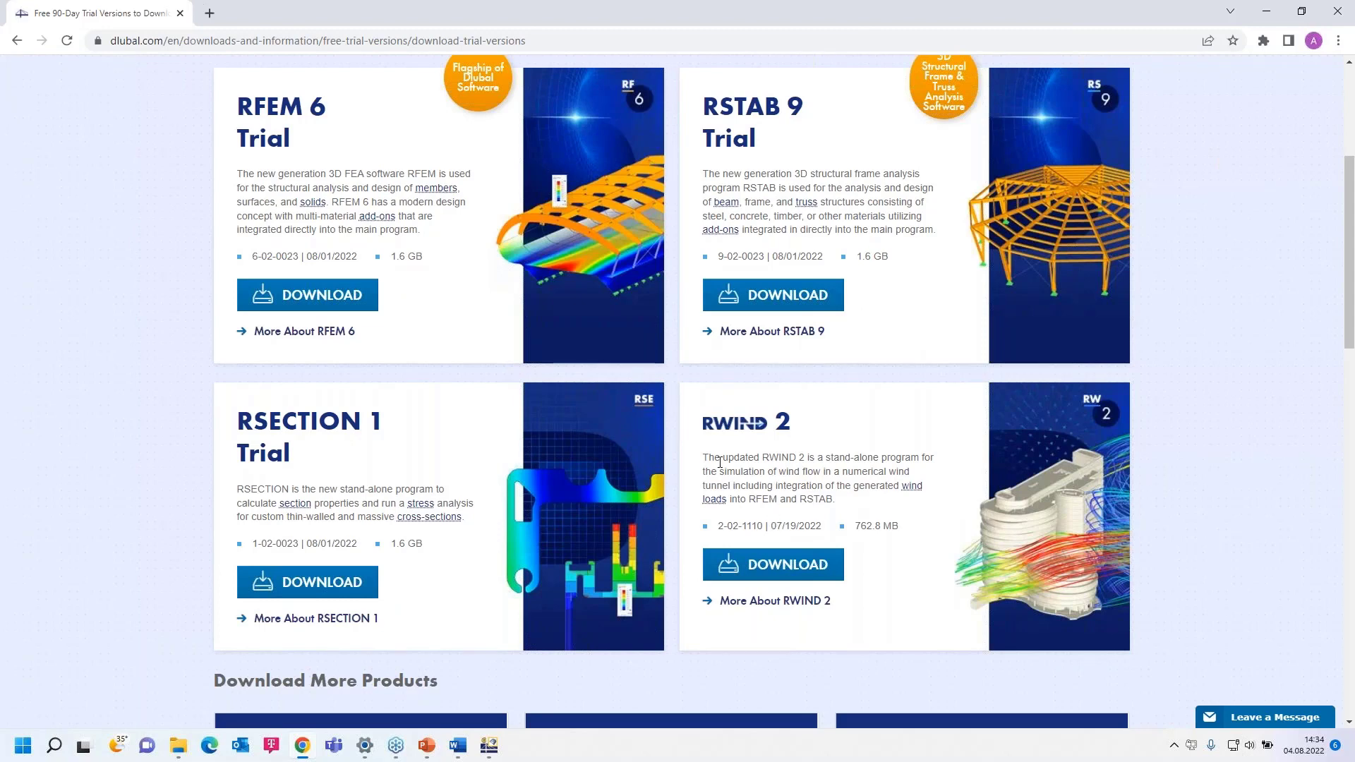
pyautogui.scroll(4, 720, 462)
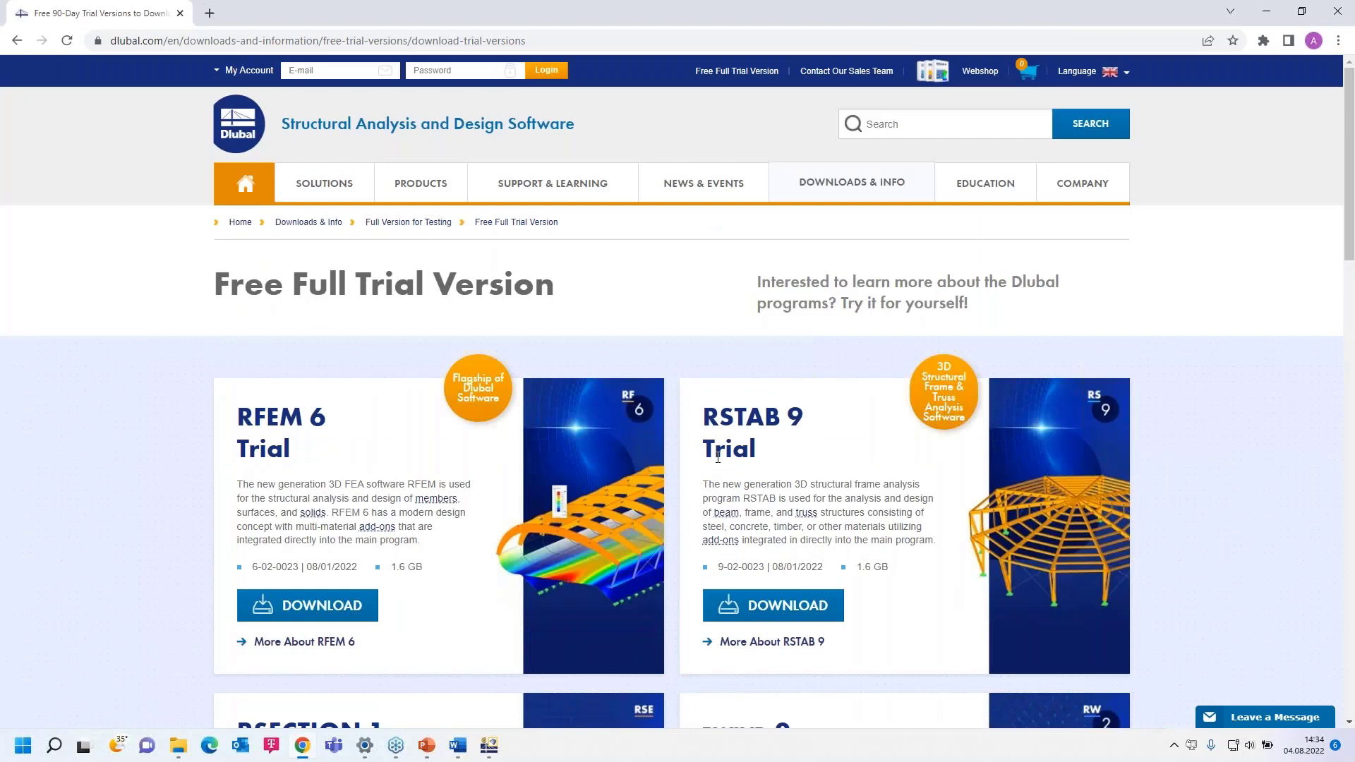